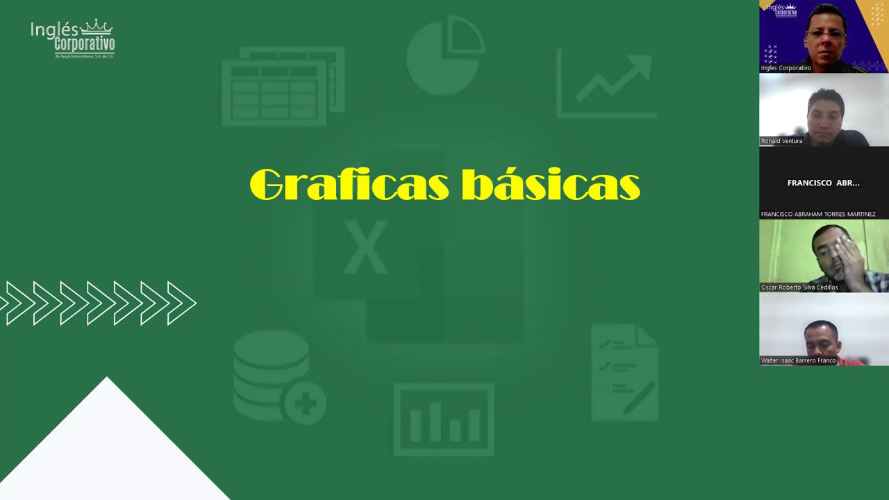
- Advance the slideshow to the Objetivo slide, then leave it to return to the Gráficos 1 workbook
{"action": "key", "text": "Right"}
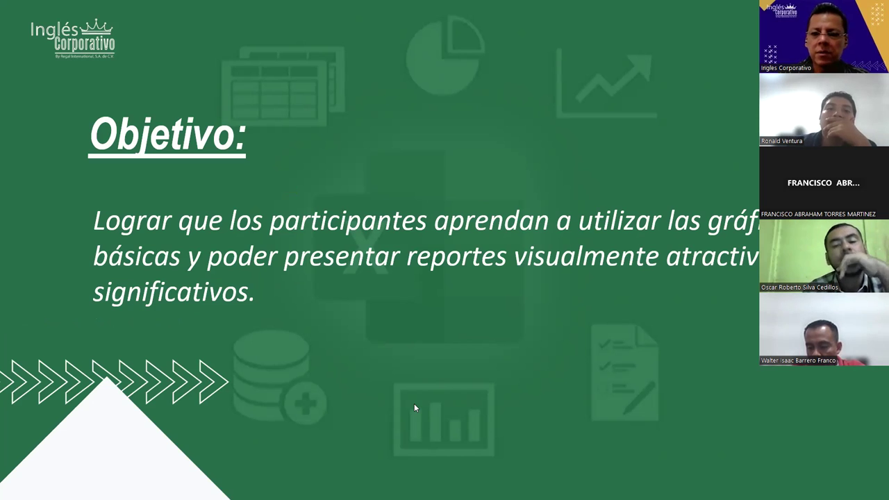
{"action": "key", "text": "alt+Tab"}
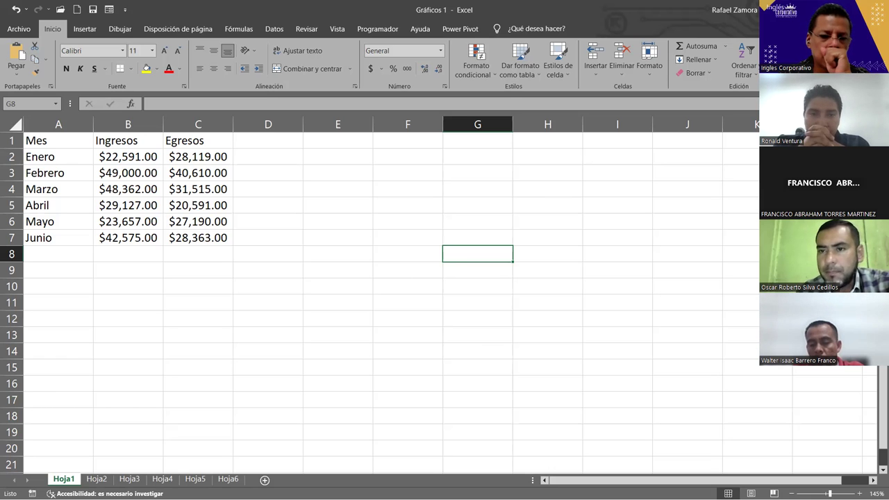
{"action": "key", "text": "ctrl+Page_Down"}
{"action": "key", "text": "ctrl+Page_Down"}
{"action": "key", "text": "ctrl+Page_Down"}
{"action": "key", "text": "alt+Tab"}
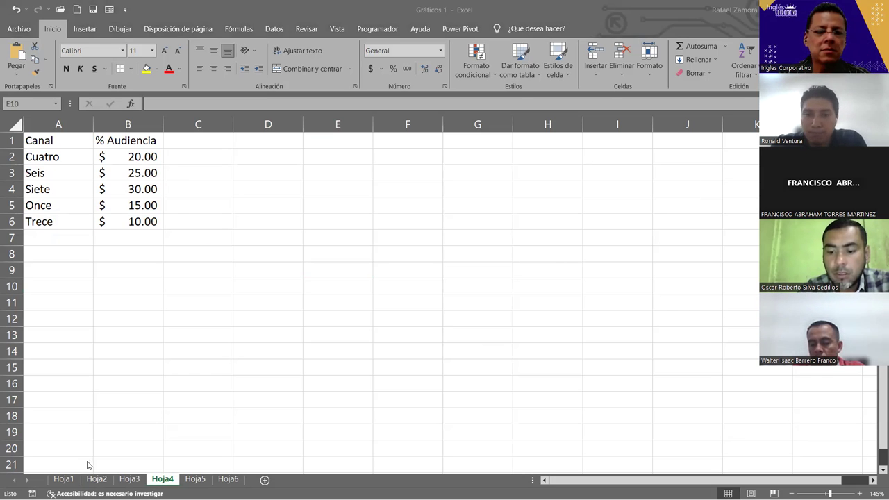
{"action": "left_click", "coordinate": [61, 480]}
{"action": "left_click", "coordinate": [99, 480]}
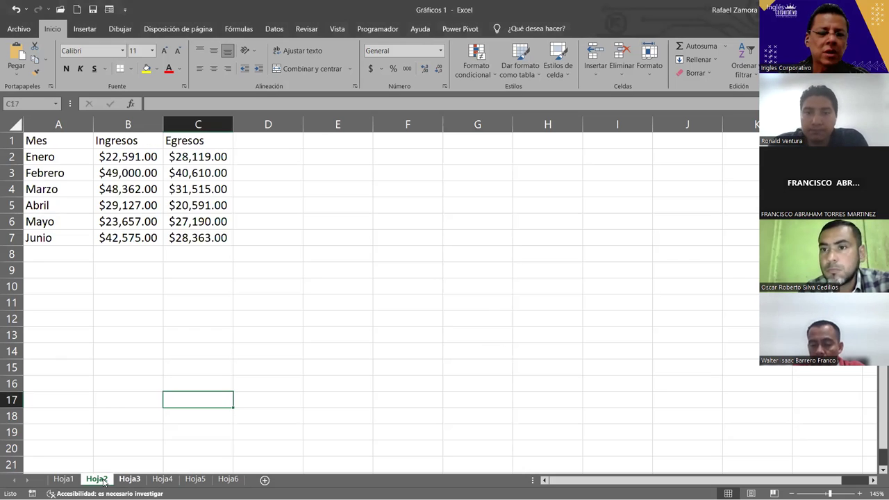
{"action": "left_click", "coordinate": [130, 479]}
{"action": "left_click", "coordinate": [63, 479]}
{"action": "left_click", "coordinate": [97, 479]}
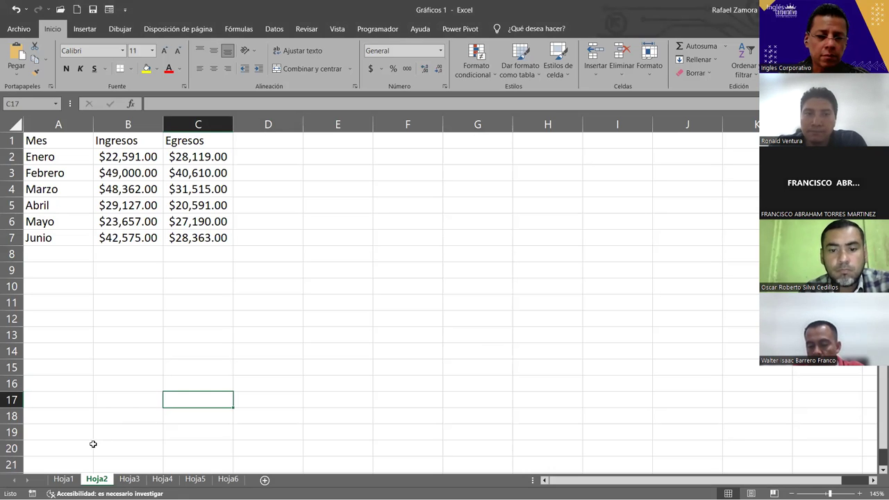
{"action": "left_click", "coordinate": [75, 480]}
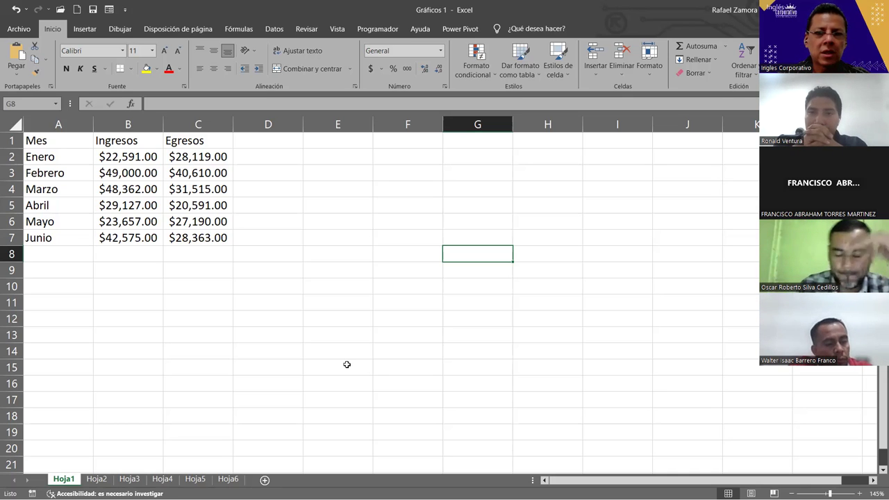
- Check Marzo's Ingresos value in B4, then select the Mes and Ingresos range A1:B7
{"action": "left_click", "coordinate": [290, 345]}
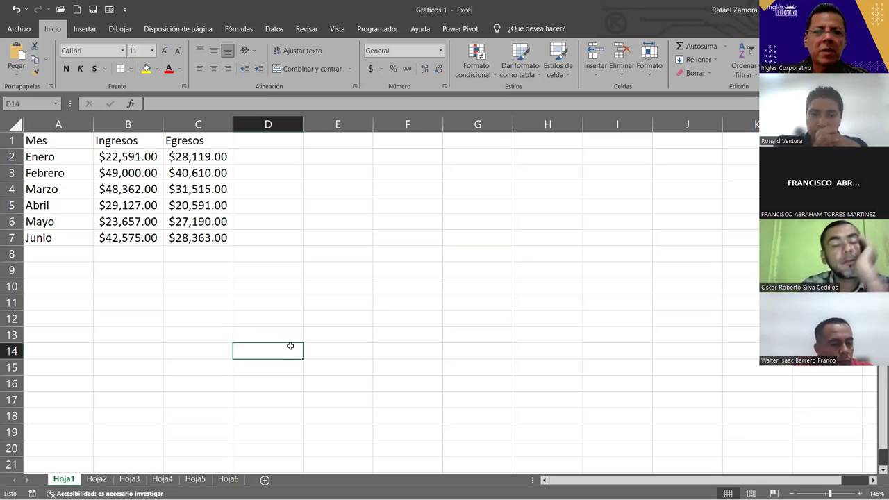
{"action": "left_click", "coordinate": [288, 305]}
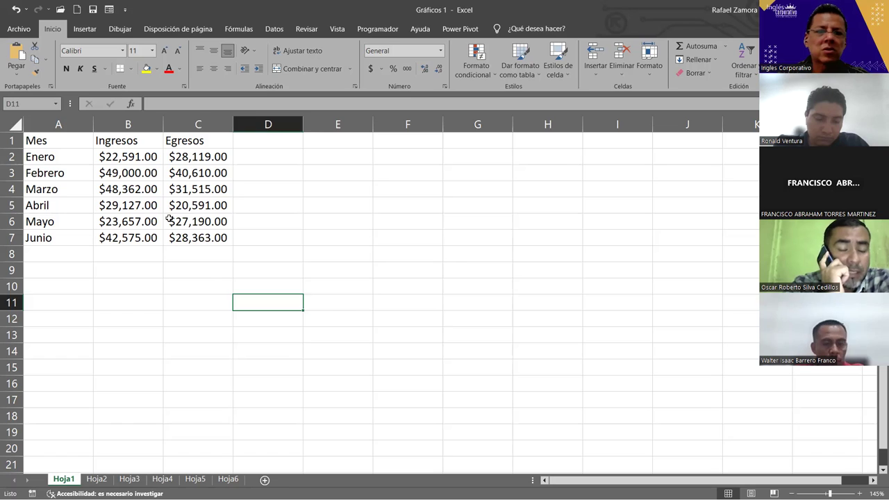
{"action": "left_click", "coordinate": [174, 189]}
{"action": "left_click", "coordinate": [145, 195]}
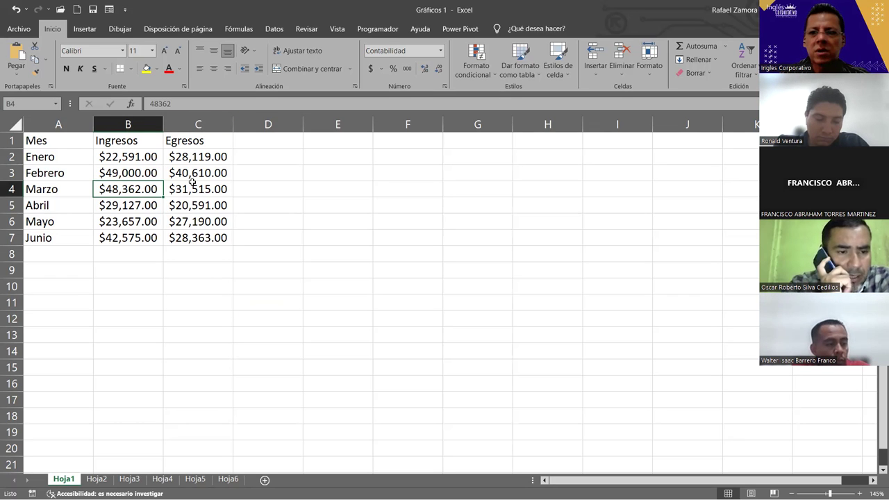
{"action": "left_click", "coordinate": [225, 291]}
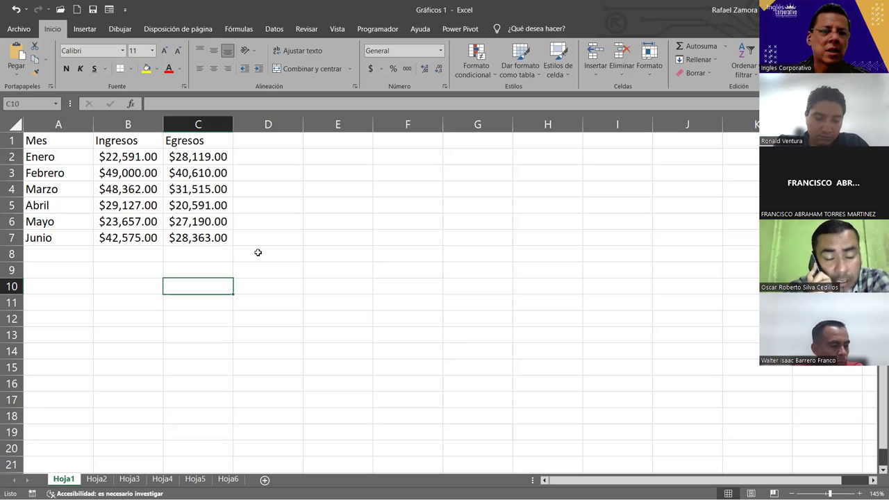
{"action": "left_click_drag", "start_coordinate": [60, 140], "coordinate": [139, 236]}
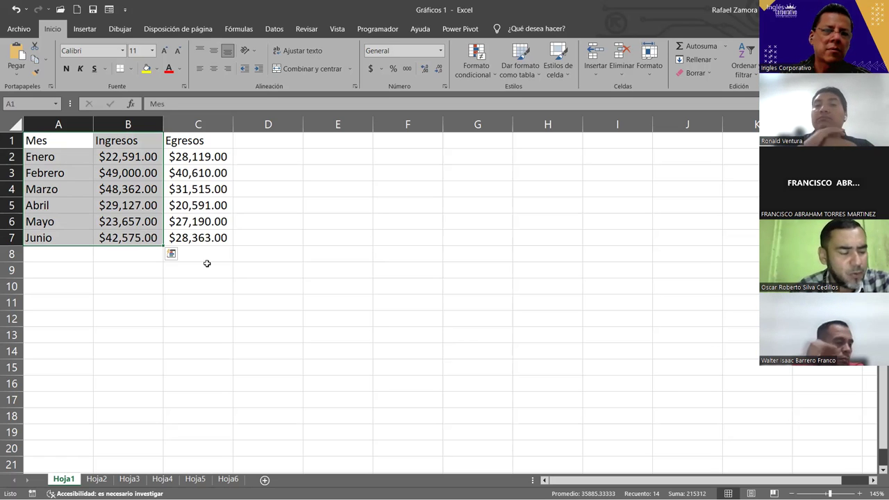
- Reselect A1:B7 and bring up the Insertar chart options
{"action": "left_click", "coordinate": [207, 264]}
{"action": "left_click_drag", "start_coordinate": [79, 141], "coordinate": [122, 234]}
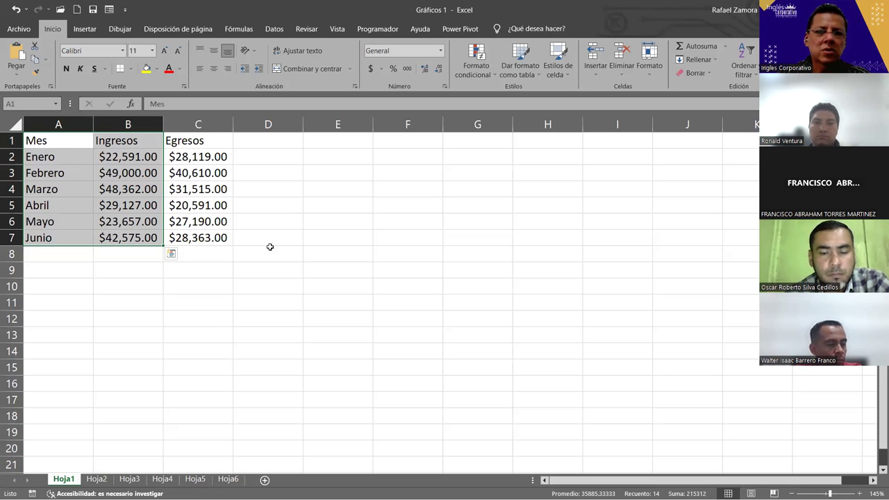
{"action": "left_click", "coordinate": [85, 29]}
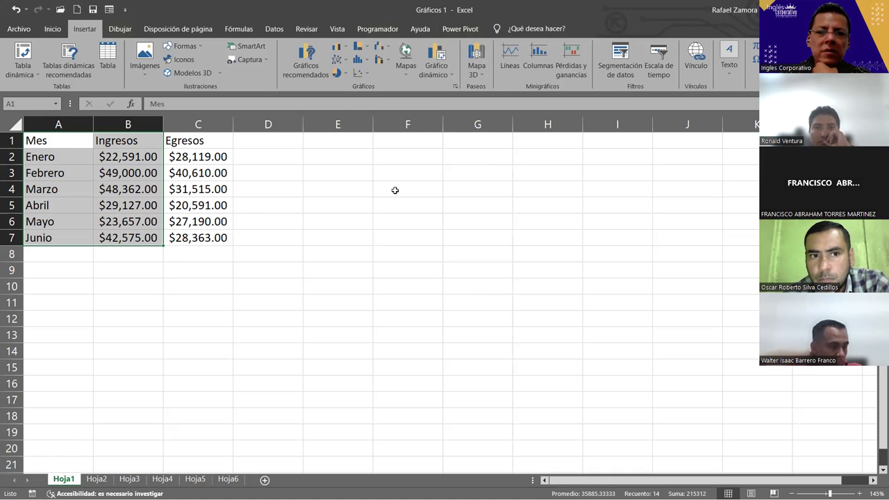
- Preview the Enero–Junio Ingresos as a Línea con marcadores chart from the Línea gallery
{"action": "left_click", "coordinate": [346, 62]}
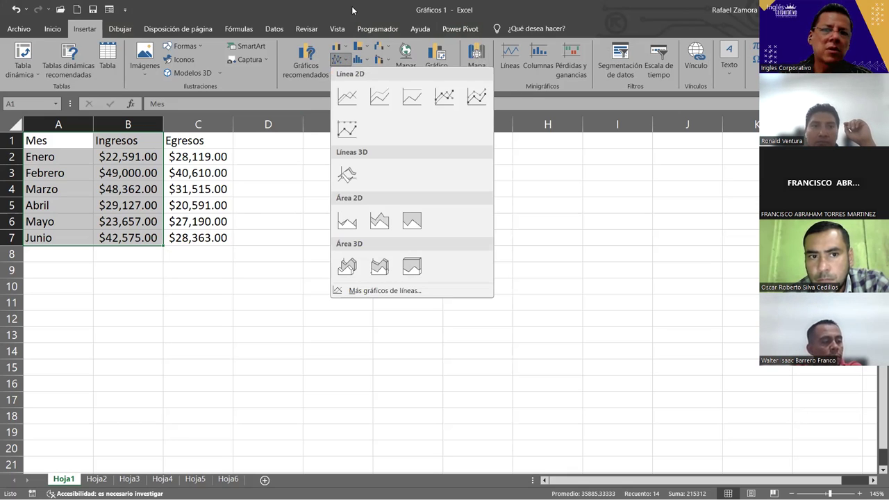
{"action": "left_click", "coordinate": [348, 53]}
{"action": "left_click", "coordinate": [348, 53]}
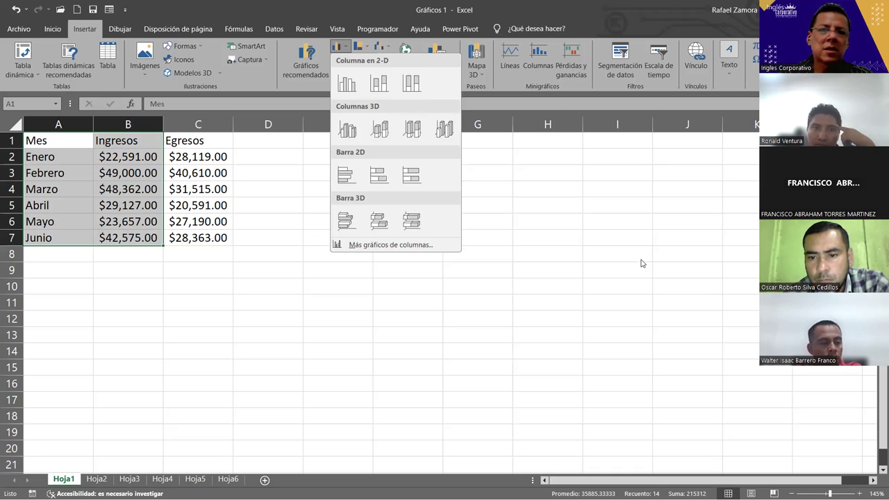
{"action": "left_click", "coordinate": [348, 62]}
{"action": "left_click", "coordinate": [348, 63]}
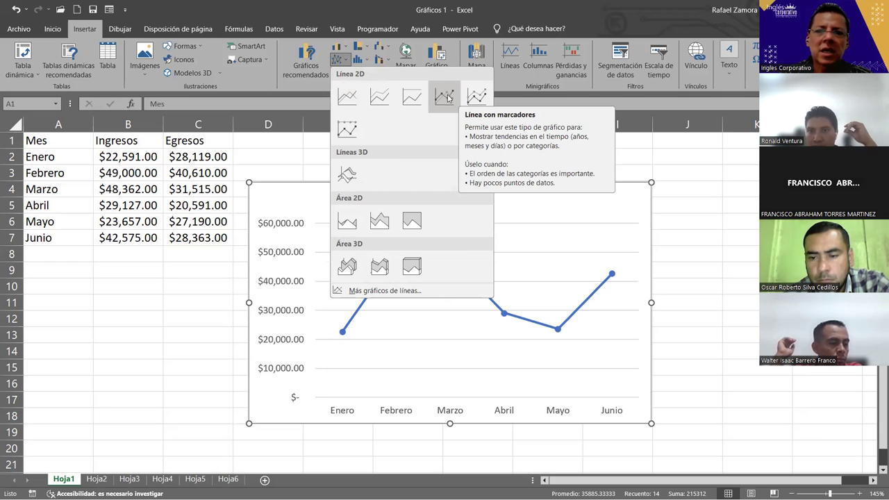
{"action": "left_click", "coordinate": [448, 98]}
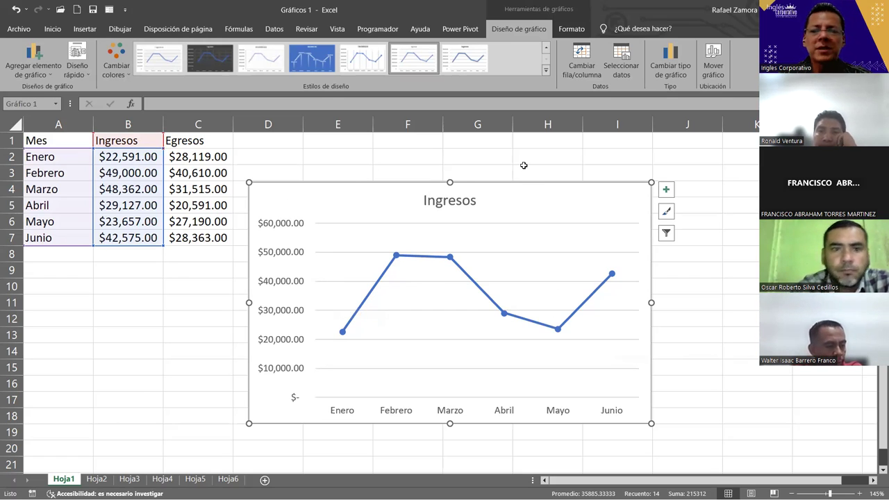
{"action": "left_click", "coordinate": [192, 337]}
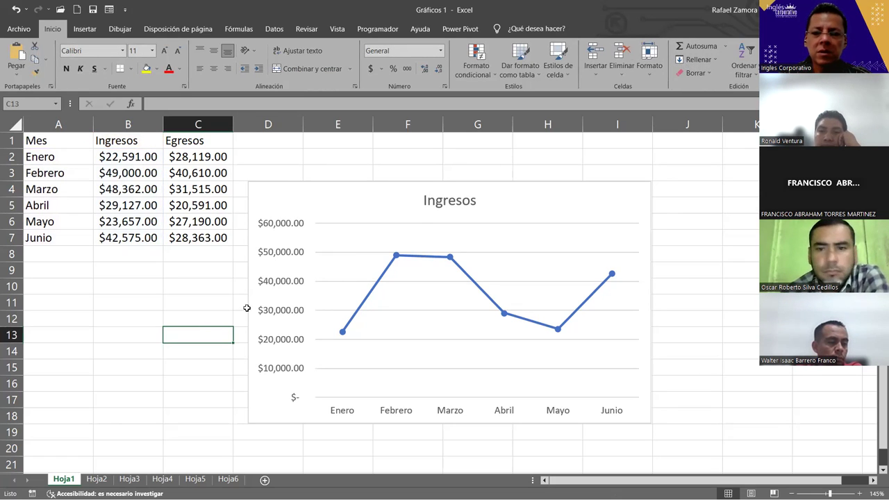
{"action": "left_click", "coordinate": [414, 186]}
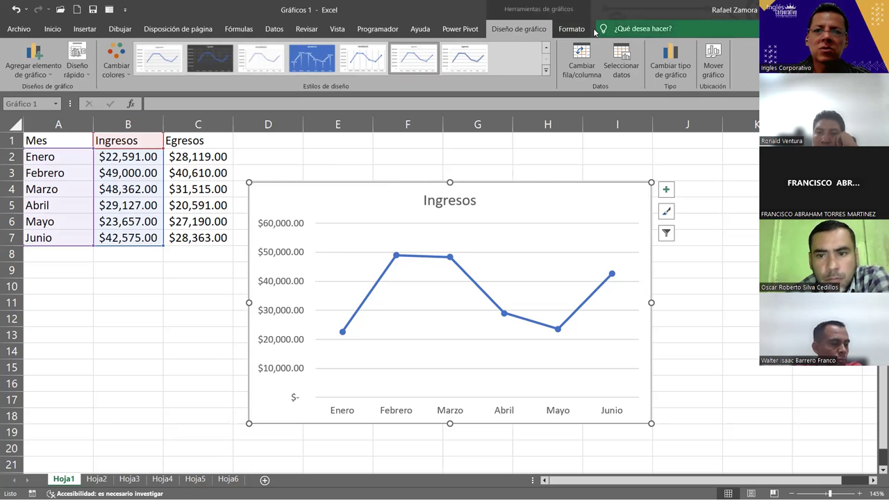
{"action": "left_click", "coordinate": [571, 29]}
{"action": "left_click", "coordinate": [519, 28]}
{"action": "left_click", "coordinate": [568, 29]}
{"action": "left_click", "coordinate": [523, 30]}
{"action": "left_click", "coordinate": [576, 29]}
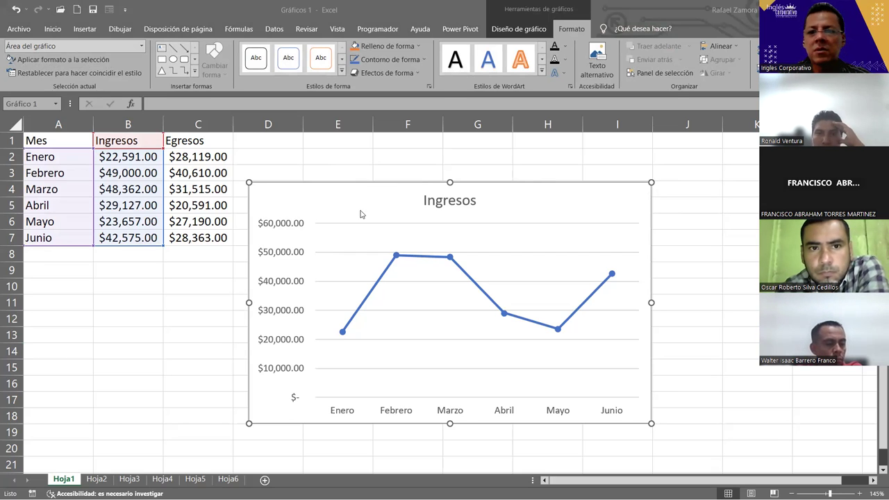
{"action": "left_click", "coordinate": [698, 162]}
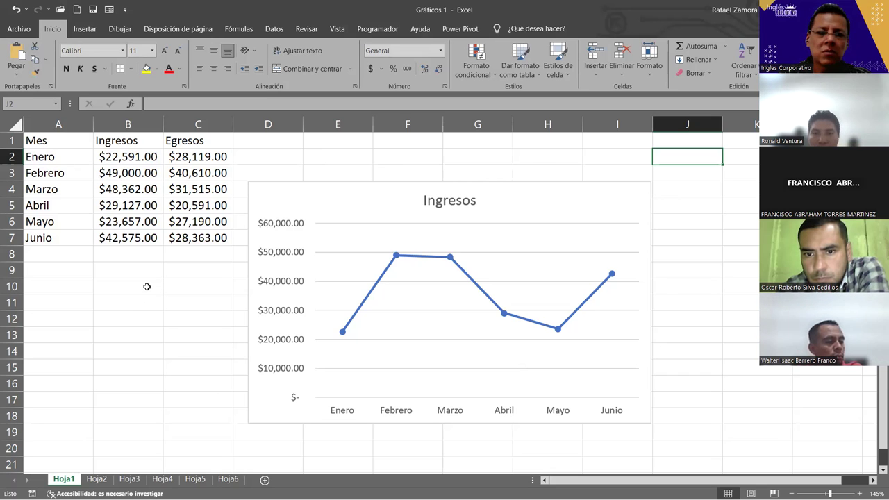
{"action": "left_click", "coordinate": [147, 287]}
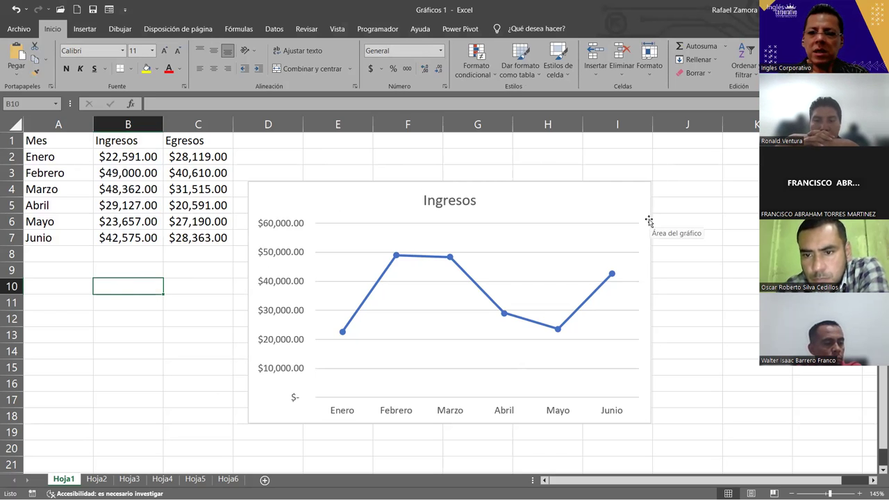
{"action": "left_click", "coordinate": [649, 220]}
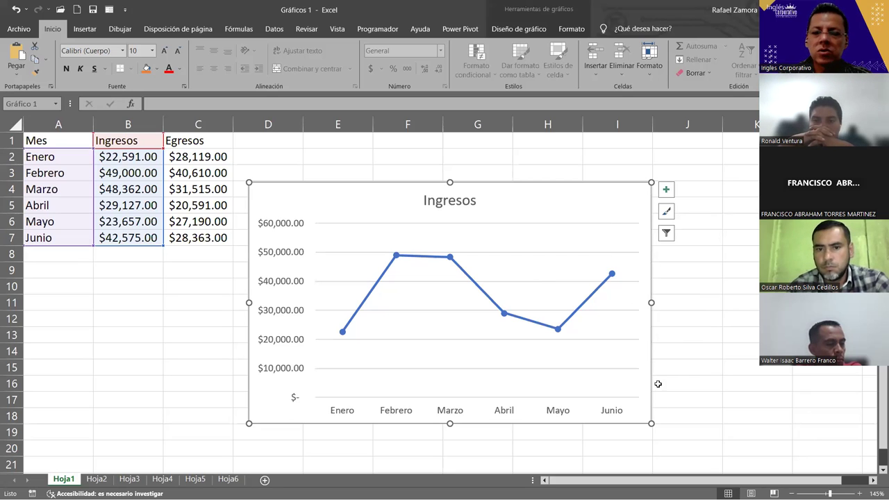
- Move the Ingresos chart lower and stretch it wider toward column J and taller
{"action": "mouse_move", "coordinate": [650, 362]}
{"action": "left_mouse_down"}
{"action": "mouse_move", "coordinate": [682, 389]}
{"action": "mouse_move", "coordinate": [701, 327]}
{"action": "mouse_move", "coordinate": [623, 373]}
{"action": "mouse_move", "coordinate": [663, 317]}
{"action": "mouse_move", "coordinate": [691, 341]}
{"action": "mouse_move", "coordinate": [671, 321]}
{"action": "mouse_move", "coordinate": [637, 313]}
{"action": "left_mouse_up"}
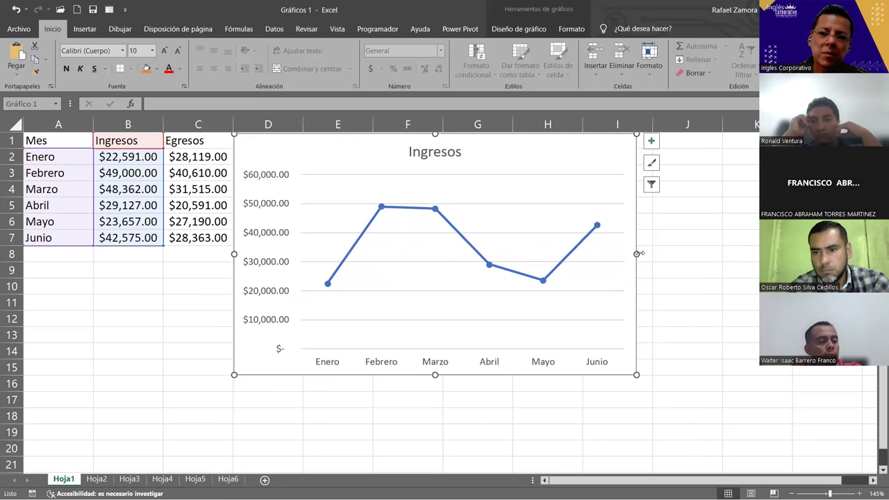
{"action": "left_click_drag", "start_coordinate": [636, 255], "coordinate": [730, 255]}
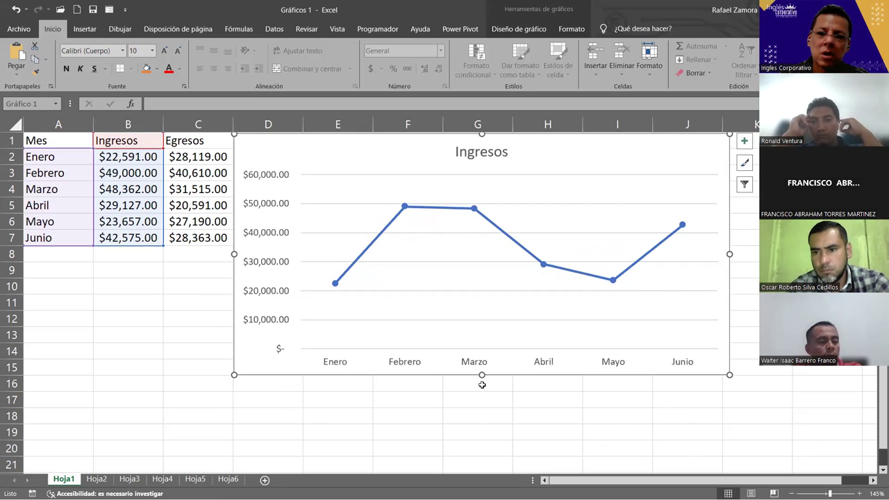
{"action": "left_click_drag", "start_coordinate": [479, 374], "coordinate": [482, 455]}
{"action": "left_click_drag", "start_coordinate": [230, 293], "coordinate": [118, 292]}
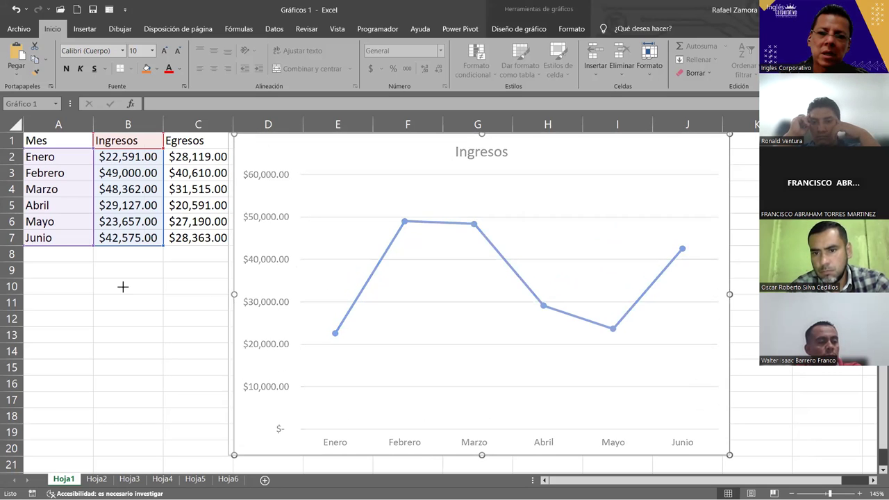
- Delete the chart, then undo to restore it and reverse the widening back to its original size
{"action": "key", "text": "Delete"}
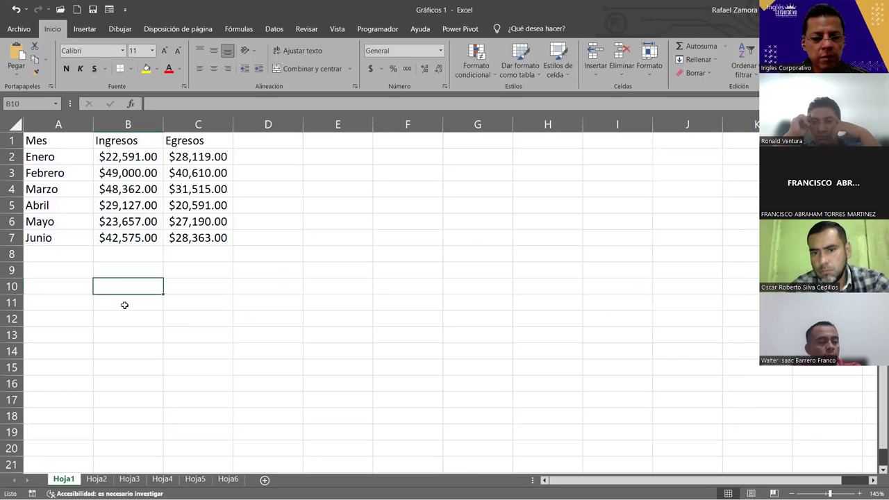
{"action": "key", "text": "ctrl+z"}
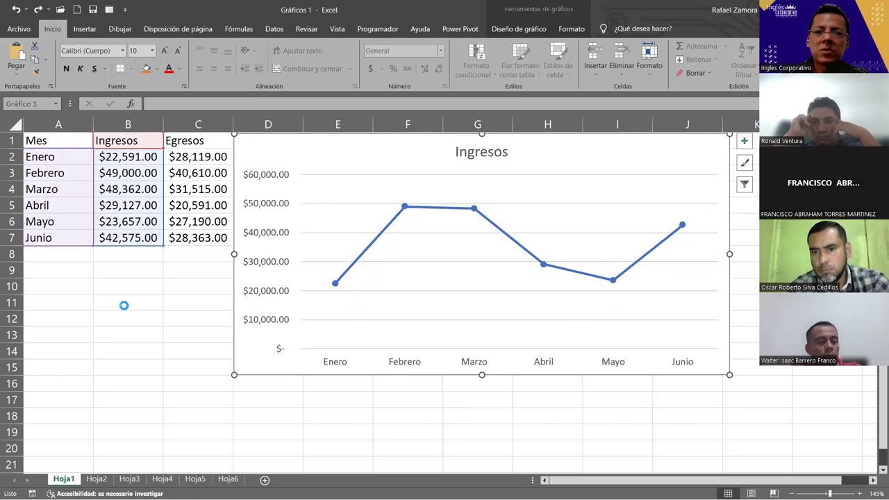
{"action": "key", "text": "ctrl+z"}
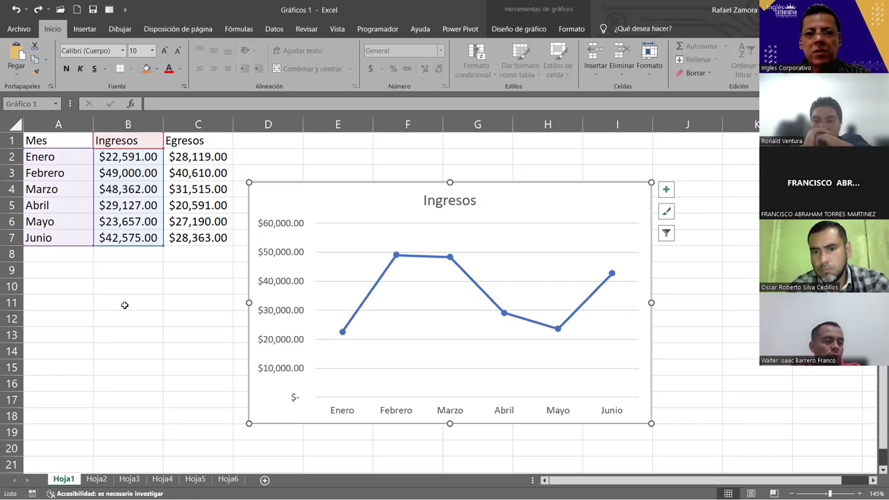
{"action": "key", "text": "ctrl+z"}
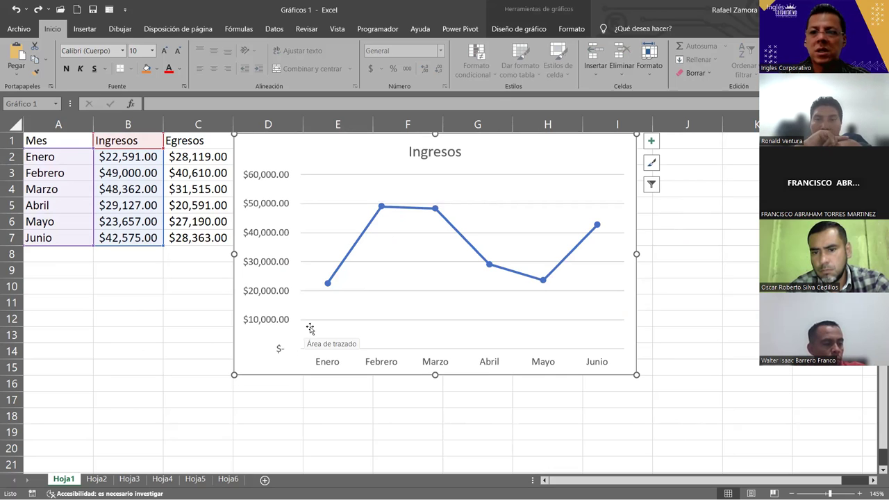
- Resize the Ingresos chart beside the table to span columns D–H, rows 1–13, undoing oversized attempts
{"action": "left_click", "coordinate": [72, 323]}
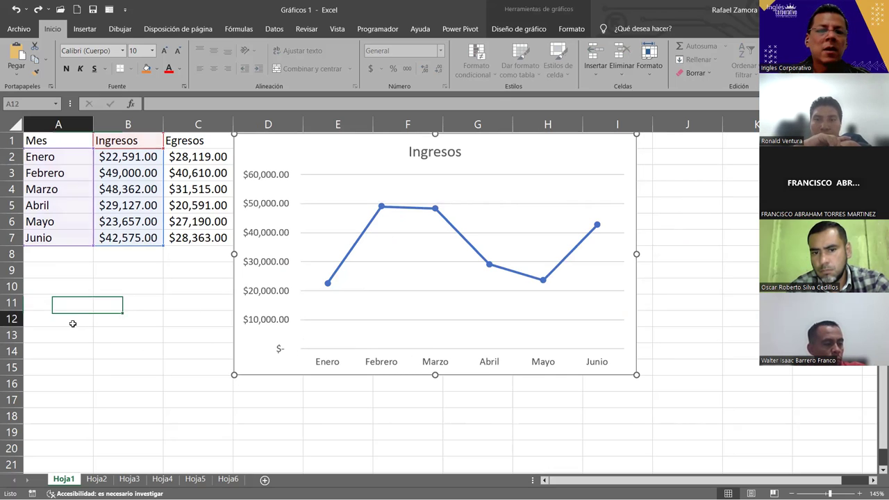
{"action": "left_click", "coordinate": [637, 329]}
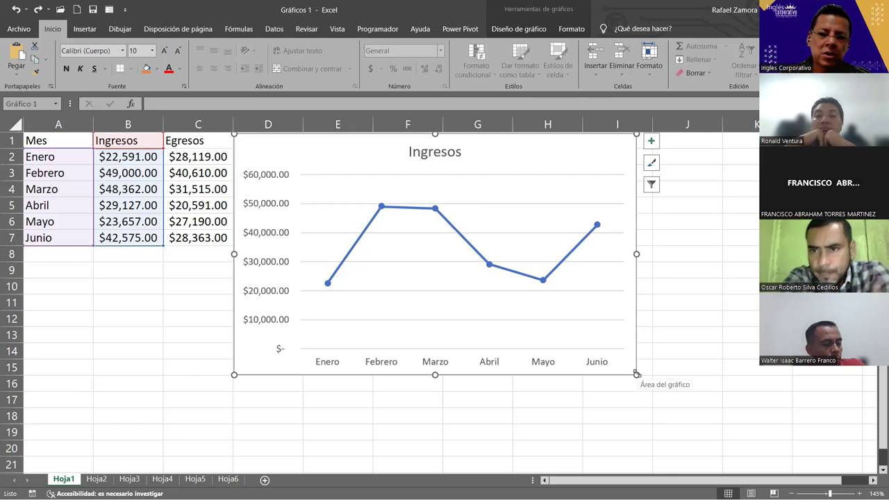
{"action": "mouse_move", "coordinate": [637, 375]}
{"action": "left_mouse_down"}
{"action": "mouse_move", "coordinate": [474, 260]}
{"action": "mouse_move", "coordinate": [516, 329]}
{"action": "mouse_move", "coordinate": [678, 438]}
{"action": "left_mouse_up"}
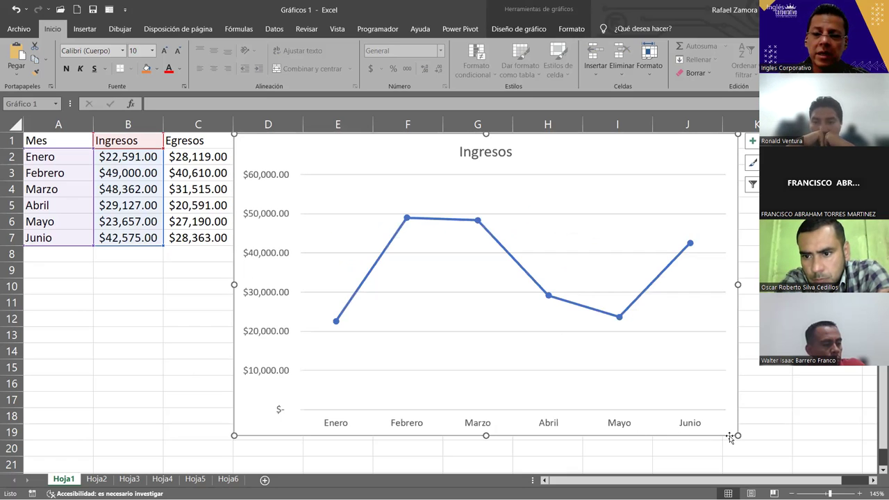
{"action": "mouse_move", "coordinate": [738, 435]}
{"action": "left_mouse_down"}
{"action": "mouse_move", "coordinate": [607, 303]}
{"action": "mouse_move", "coordinate": [580, 290]}
{"action": "mouse_move", "coordinate": [582, 343]}
{"action": "mouse_move", "coordinate": [548, 321]}
{"action": "mouse_move", "coordinate": [570, 344]}
{"action": "left_mouse_up"}
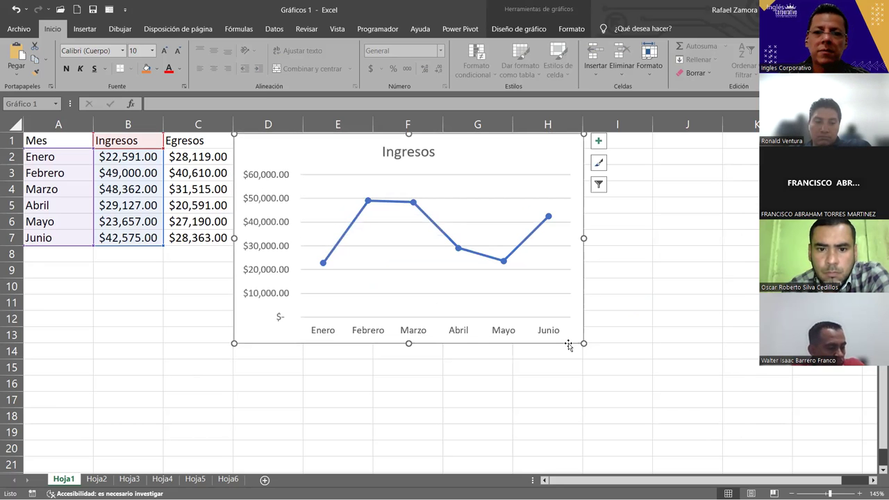
{"action": "left_click", "coordinate": [649, 363]}
{"action": "left_click", "coordinate": [582, 342]}
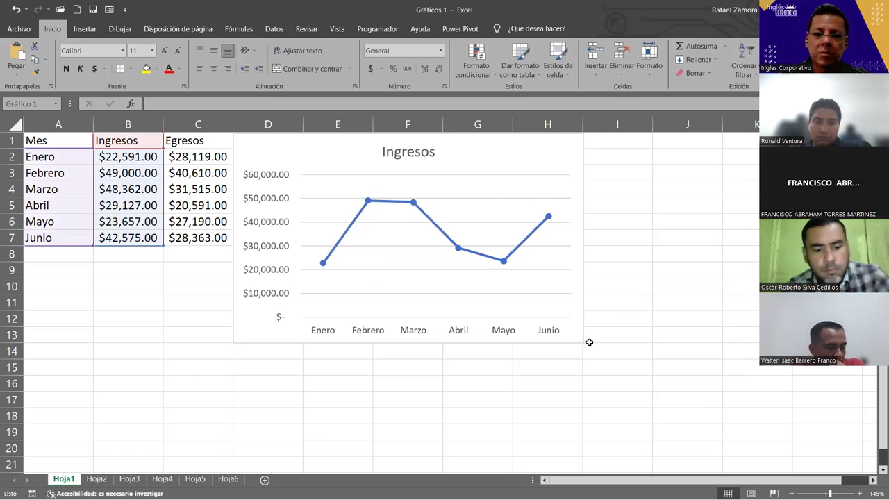
{"action": "left_click_drag", "start_coordinate": [582, 344], "coordinate": [692, 412]}
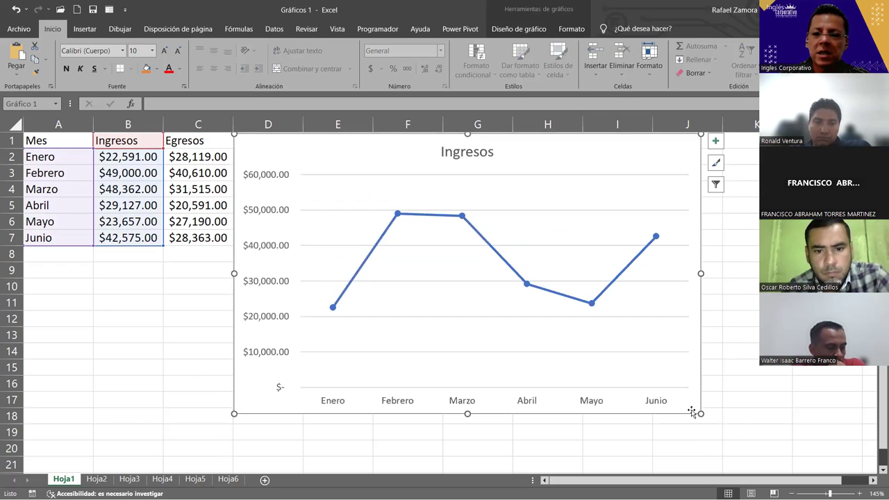
{"action": "key", "text": "ctrl+z"}
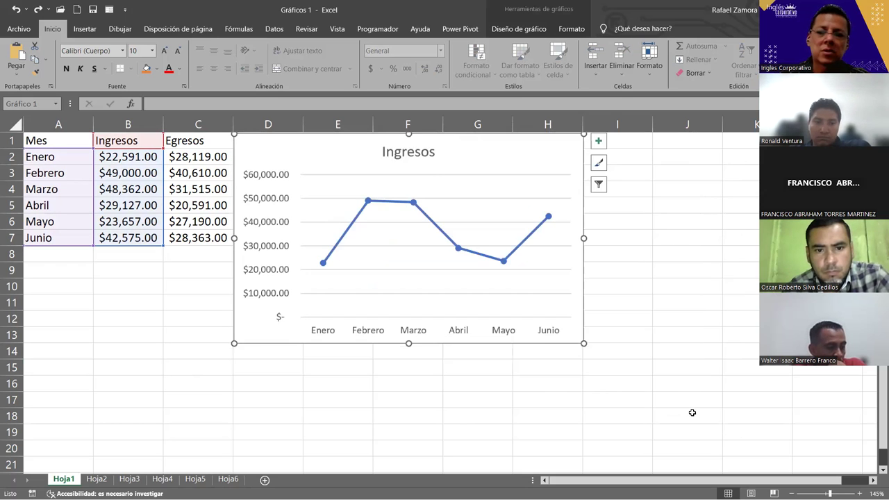
{"action": "left_click_drag", "start_coordinate": [584, 344], "coordinate": [626, 389]}
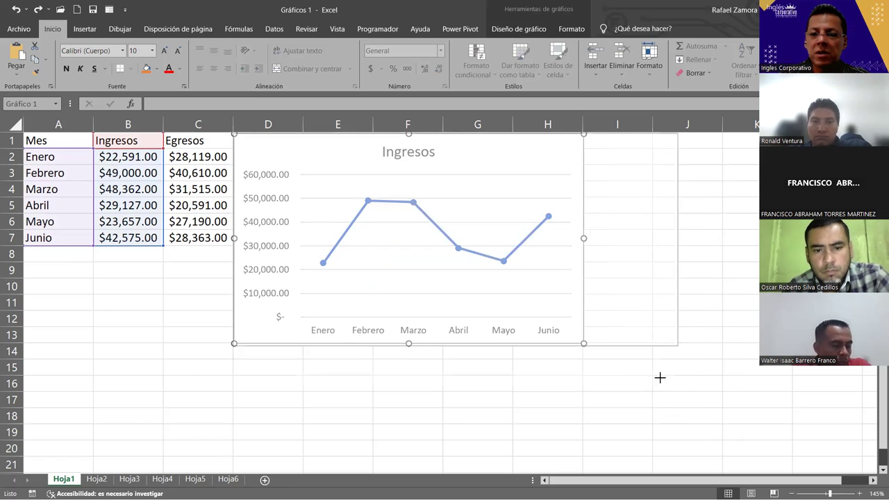
{"action": "mouse_move", "coordinate": [627, 389]}
{"action": "left_mouse_down"}
{"action": "mouse_move", "coordinate": [602, 414]}
{"action": "mouse_move", "coordinate": [690, 415]}
{"action": "left_mouse_up"}
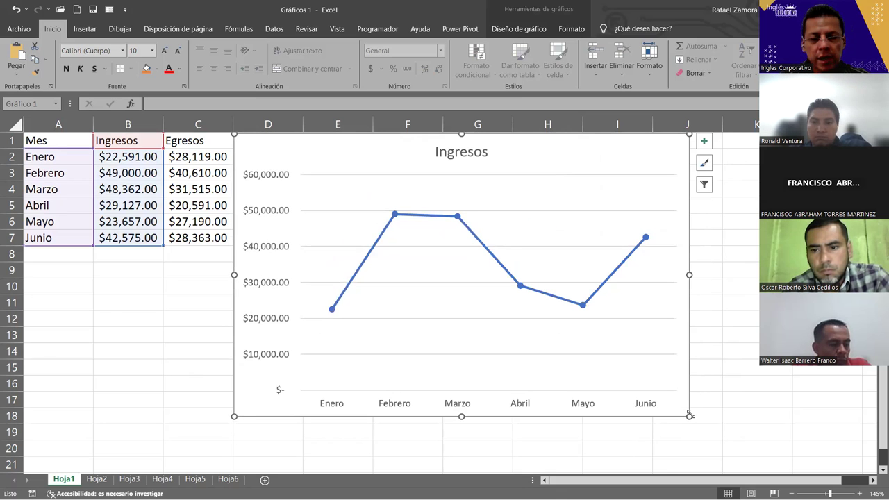
{"action": "key", "text": "ctrl+z"}
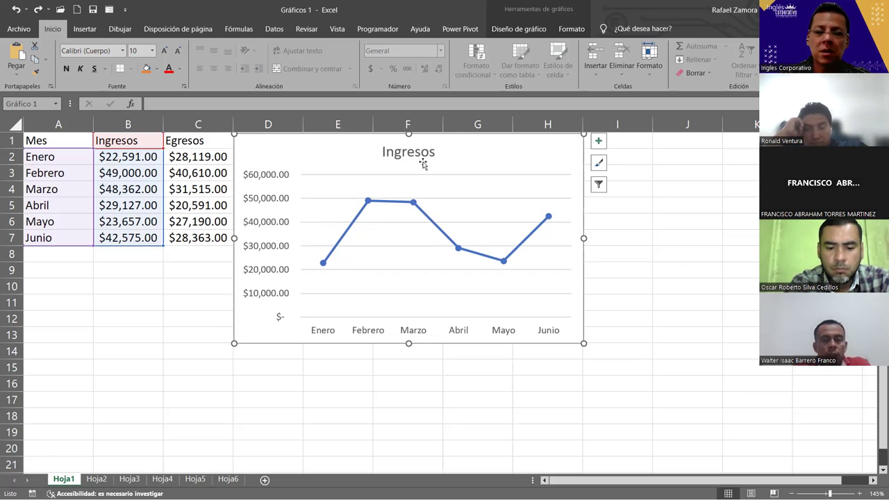
- Undo an accidental plot-area move, then drag the Ingresos chart over columns F–J, rows 5–15
{"action": "left_click", "coordinate": [426, 215]}
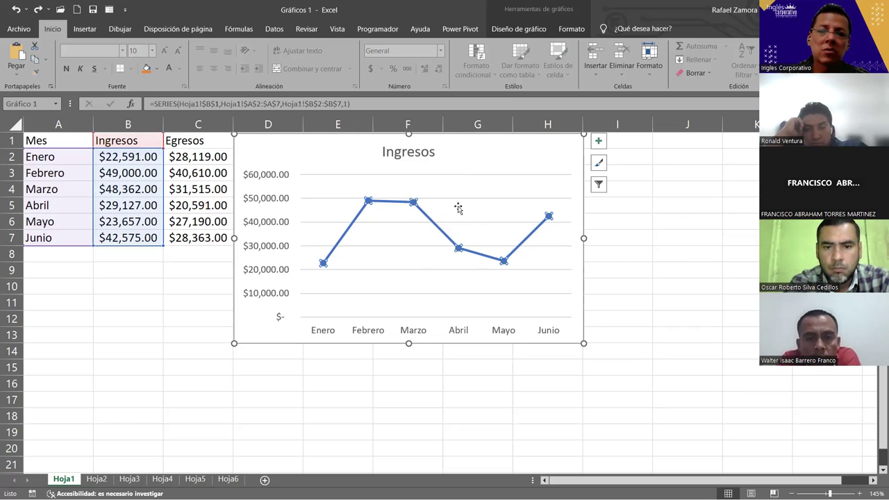
{"action": "left_click", "coordinate": [333, 229]}
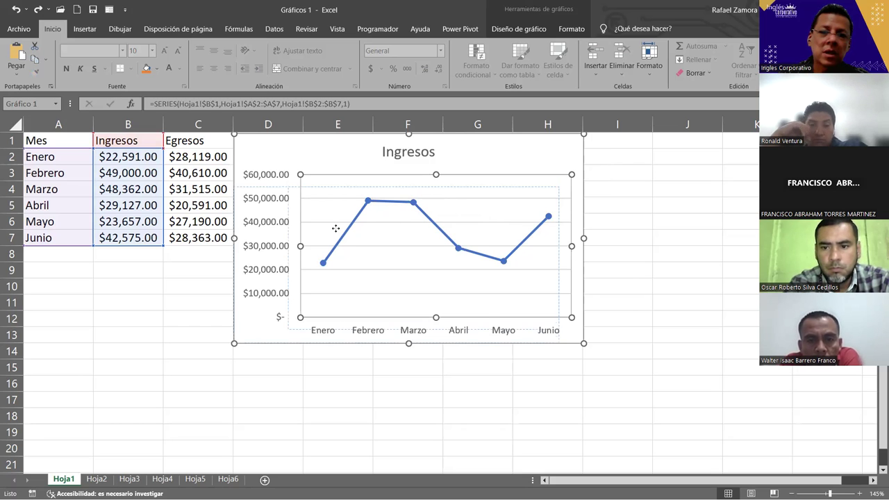
{"action": "left_click_drag", "start_coordinate": [330, 230], "coordinate": [546, 172]}
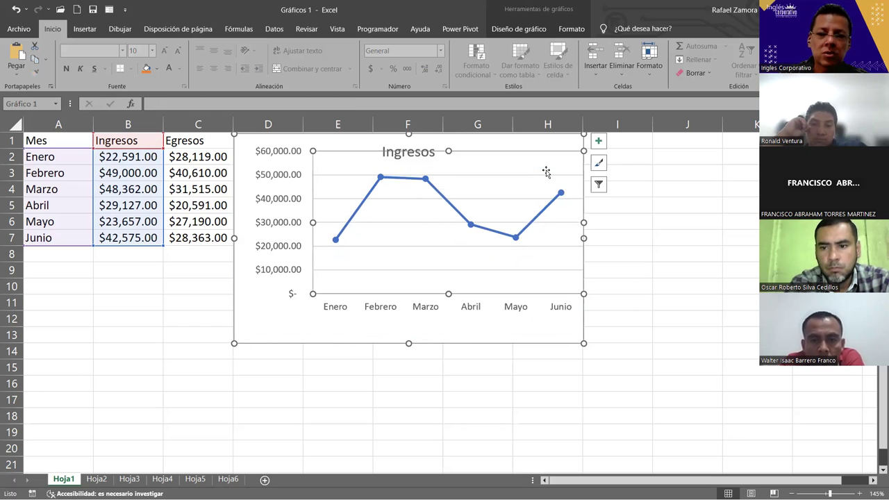
{"action": "key", "text": "ctrl+z"}
{"action": "key", "text": "ctrl+z"}
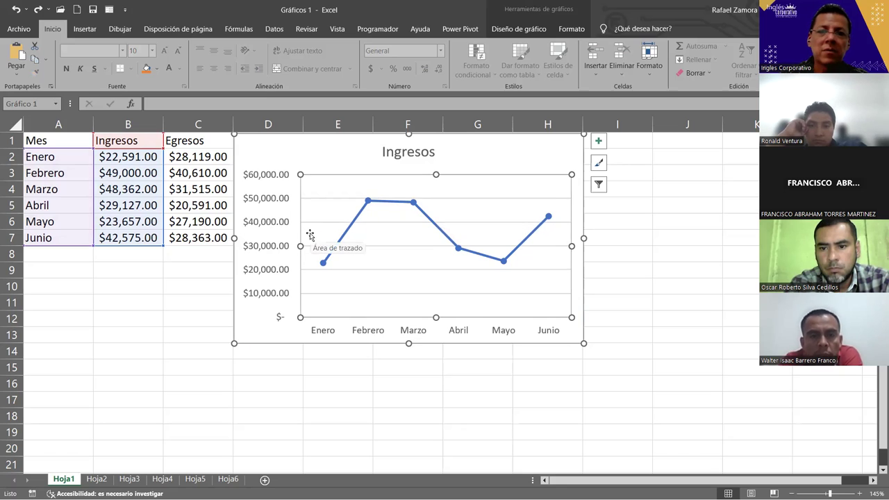
{"action": "key", "text": "ctrl+z"}
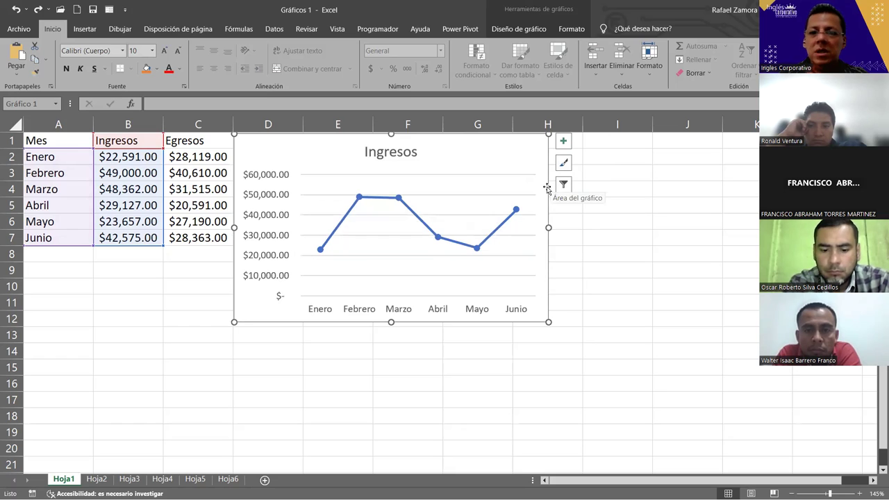
{"action": "left_click_drag", "start_coordinate": [548, 186], "coordinate": [669, 243]}
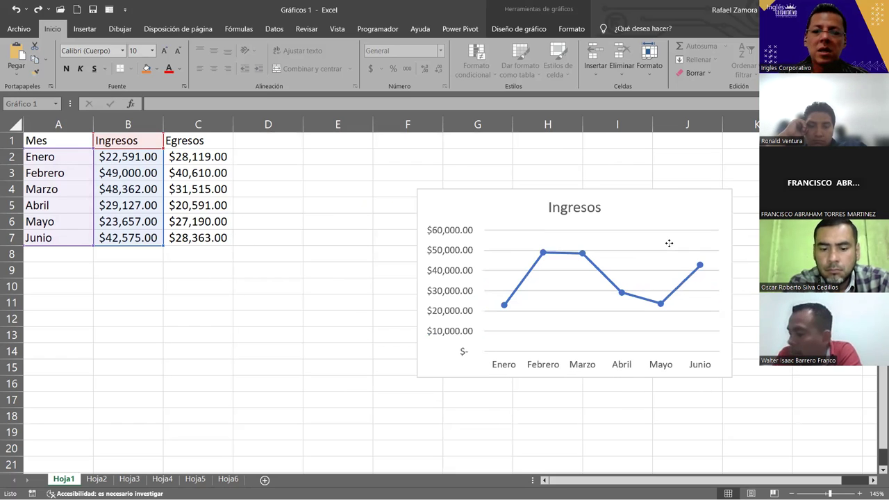
- Cancel the Ingresos chart's latest move with Escape
{"action": "key", "text": "Escape"}
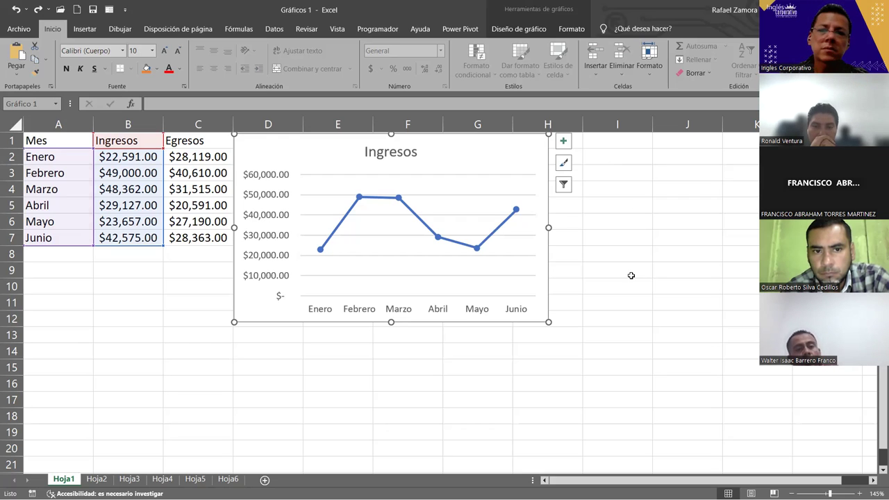
- Browse the Color and Estilo options, then apply the blue-background style with white line and uppercase INGRESOS title
{"action": "left_click", "coordinate": [564, 164]}
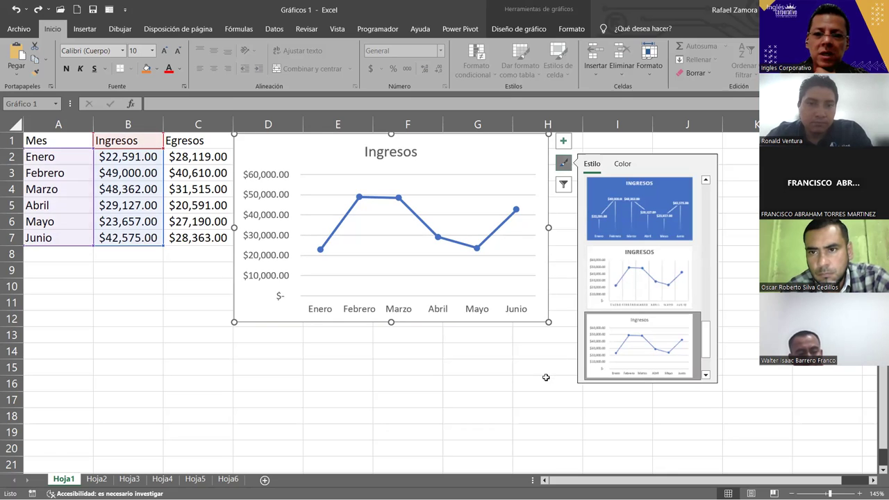
{"action": "left_click", "coordinate": [493, 366]}
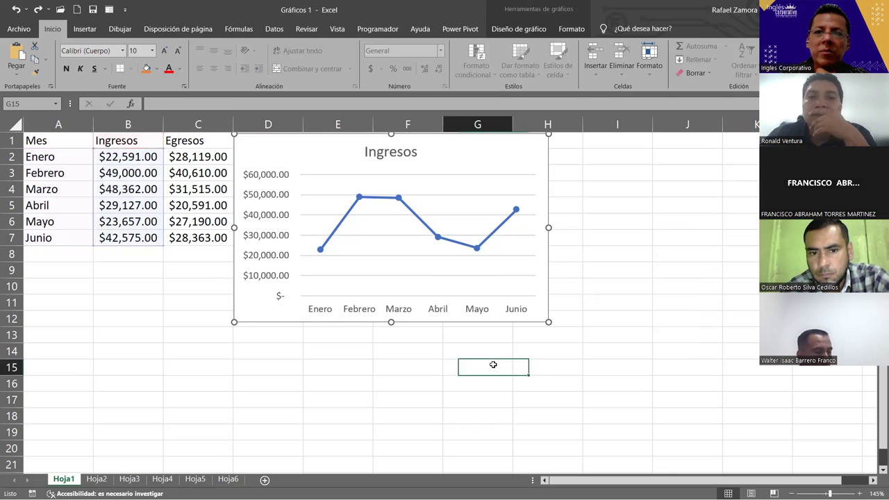
{"action": "left_click", "coordinate": [528, 211]}
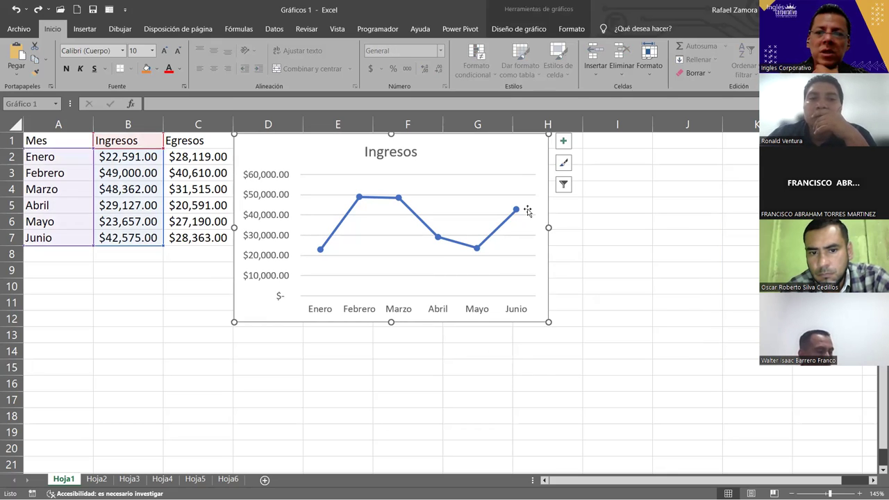
{"action": "left_click", "coordinate": [520, 29]}
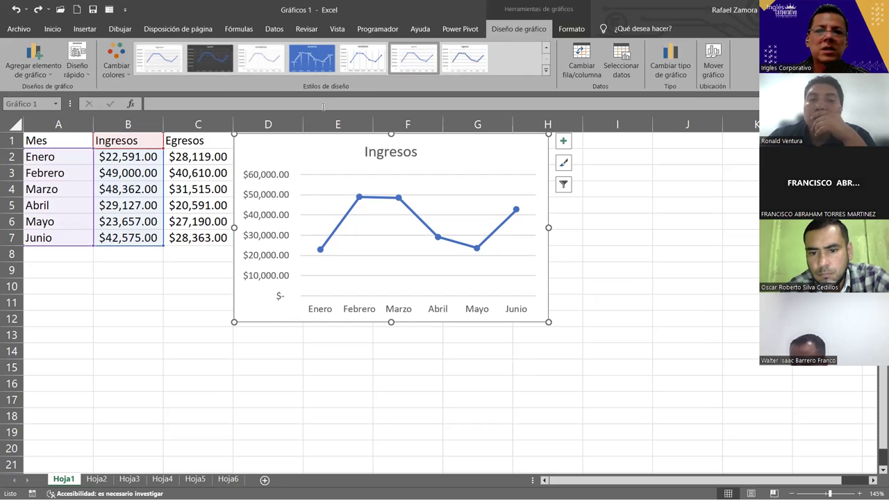
{"action": "left_click", "coordinate": [563, 164]}
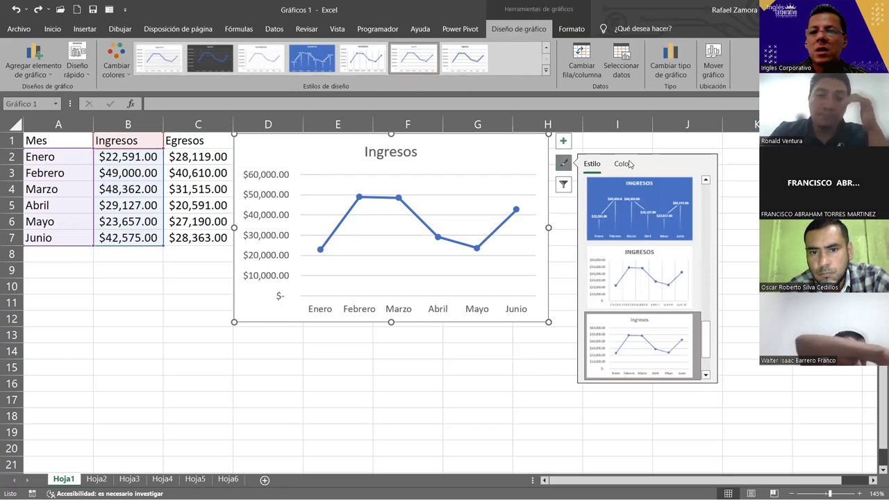
{"action": "left_click", "coordinate": [625, 164]}
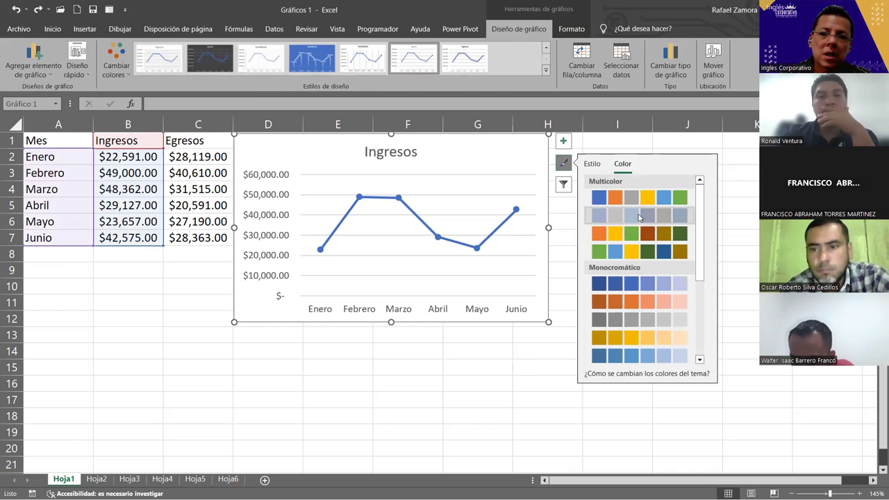
{"action": "left_click", "coordinate": [635, 337]}
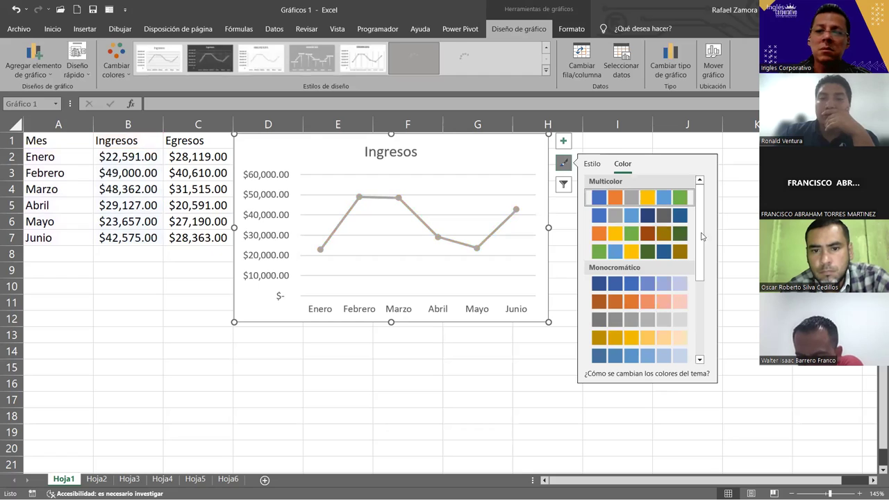
{"action": "left_click", "coordinate": [592, 165]}
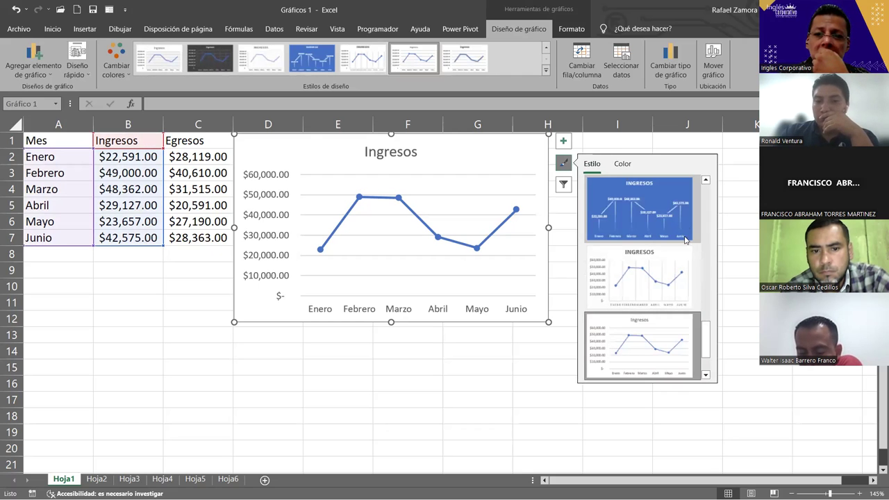
{"action": "mouse_move", "coordinate": [707, 342]}
{"action": "left_mouse_down"}
{"action": "mouse_move", "coordinate": [709, 205]}
{"action": "mouse_move", "coordinate": [709, 233]}
{"action": "left_mouse_up"}
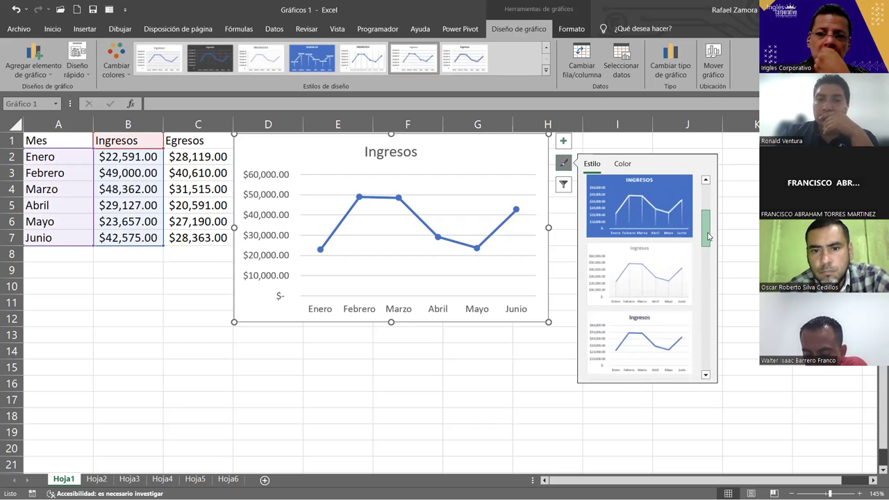
{"action": "left_click", "coordinate": [664, 207]}
{"action": "left_click", "coordinate": [446, 384]}
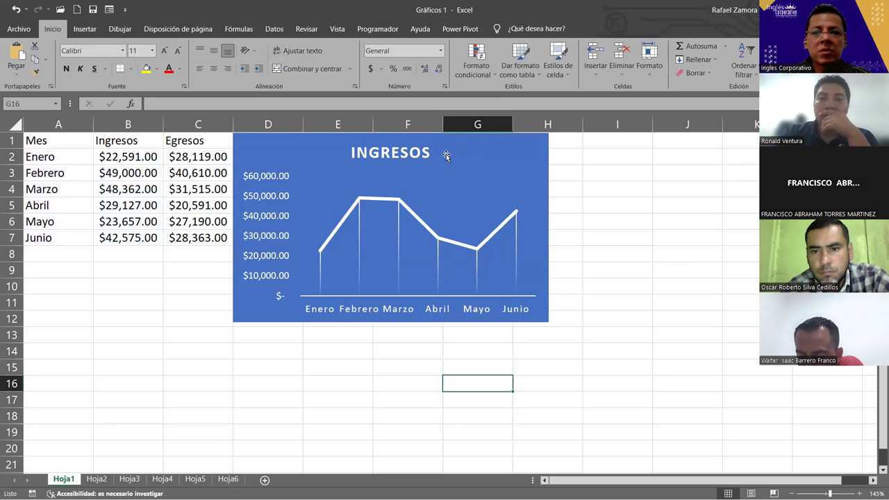
- Select the INGRESOS title with the Formato chart tools showing
{"action": "left_click", "coordinate": [548, 168]}
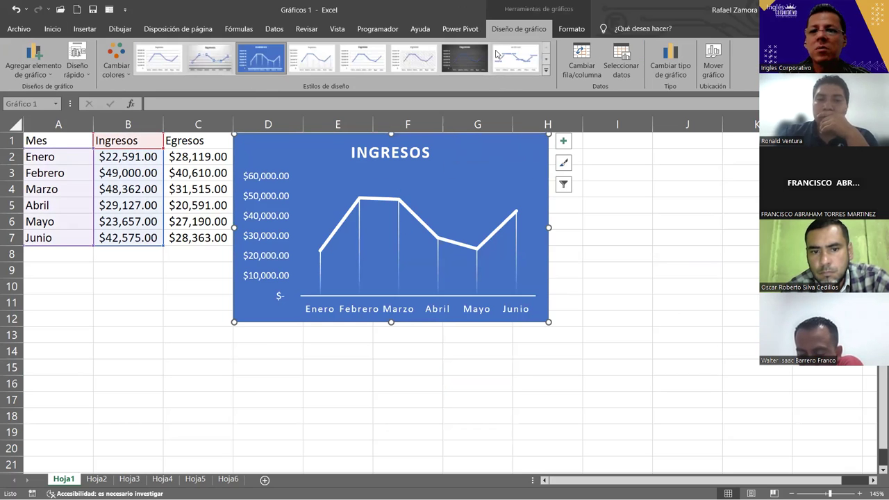
{"action": "left_click", "coordinate": [580, 30]}
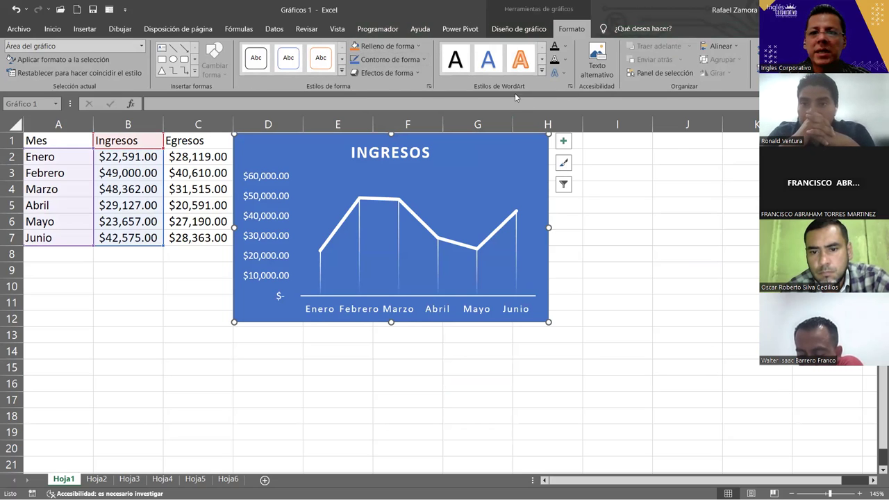
{"action": "left_click", "coordinate": [395, 156]}
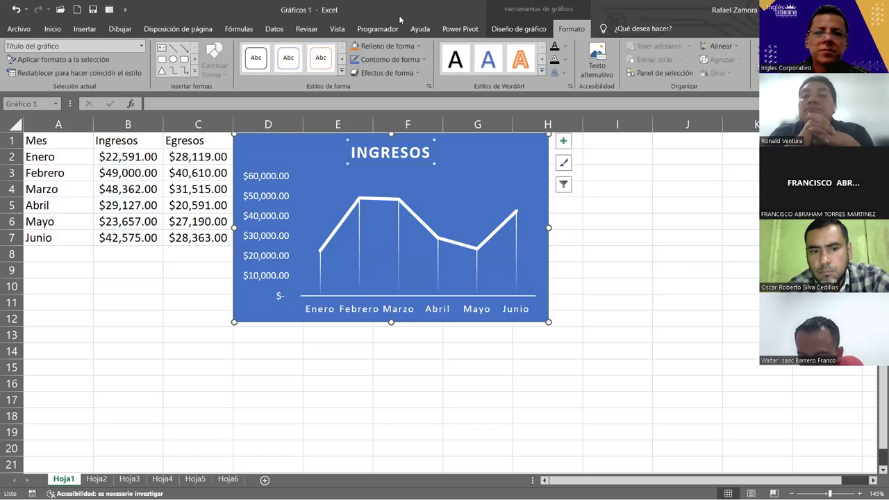
- Make the INGRESOS chart title text yellow
{"action": "left_click", "coordinate": [564, 47]}
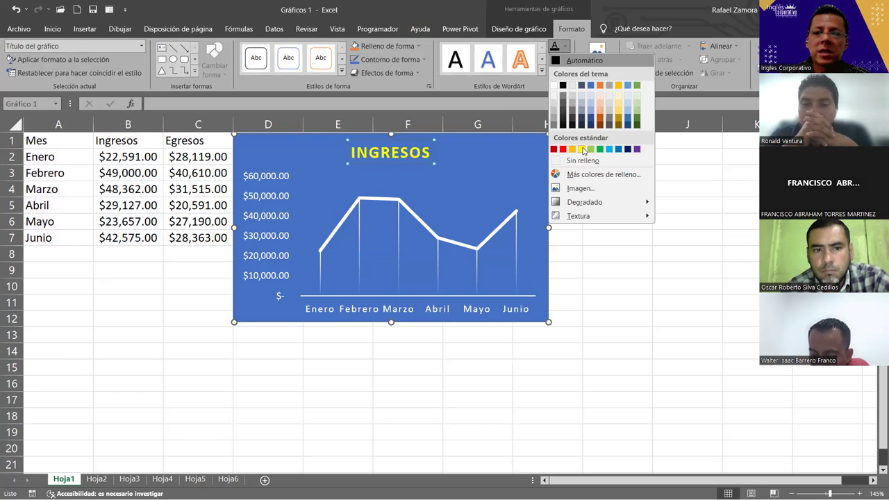
{"action": "left_click", "coordinate": [582, 149]}
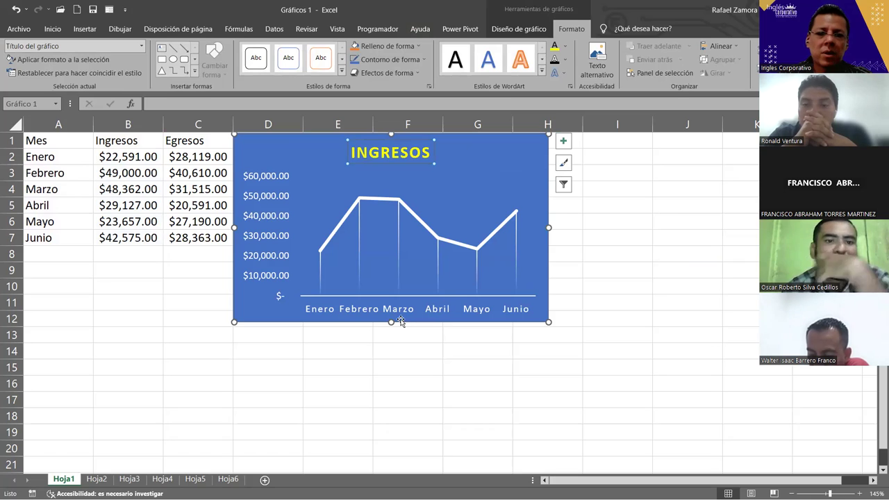
{"action": "left_click", "coordinate": [439, 314]}
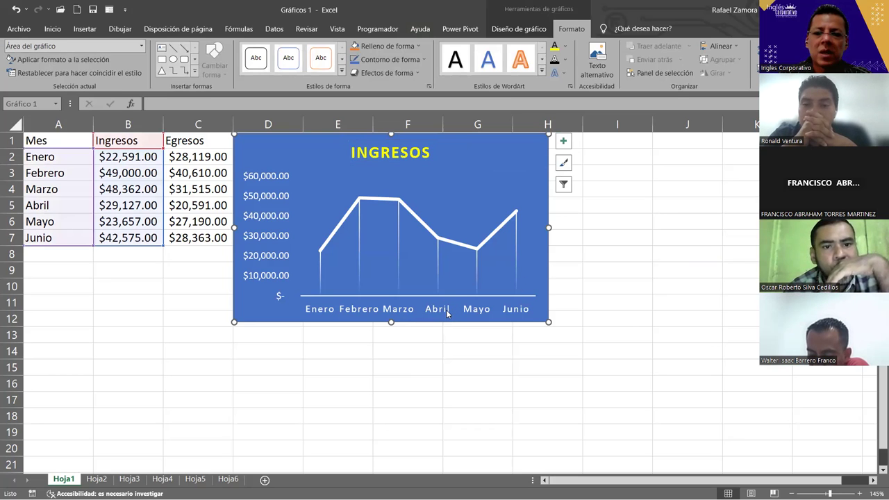
{"action": "left_click", "coordinate": [445, 314]}
- Fill the whole chart area with Naranja, Énfasis 2, Oscuro 25%
{"action": "left_click", "coordinate": [417, 221]}
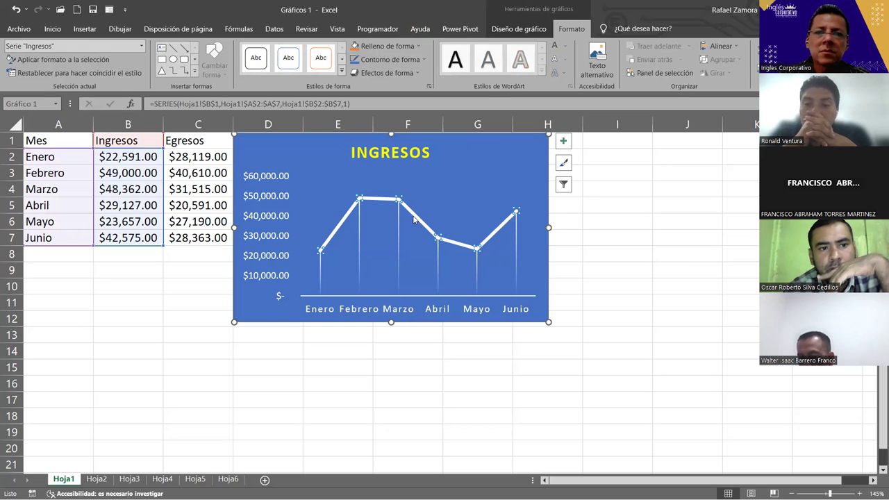
{"action": "left_click", "coordinate": [417, 47]}
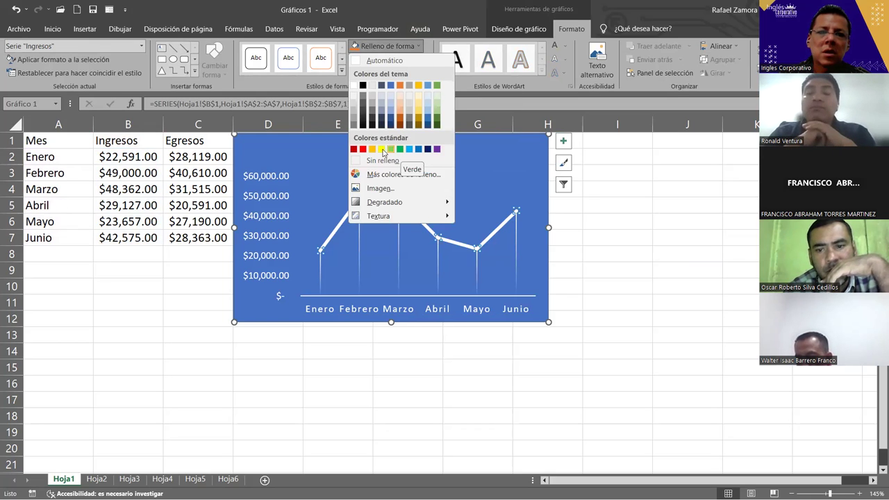
{"action": "left_click", "coordinate": [468, 151]}
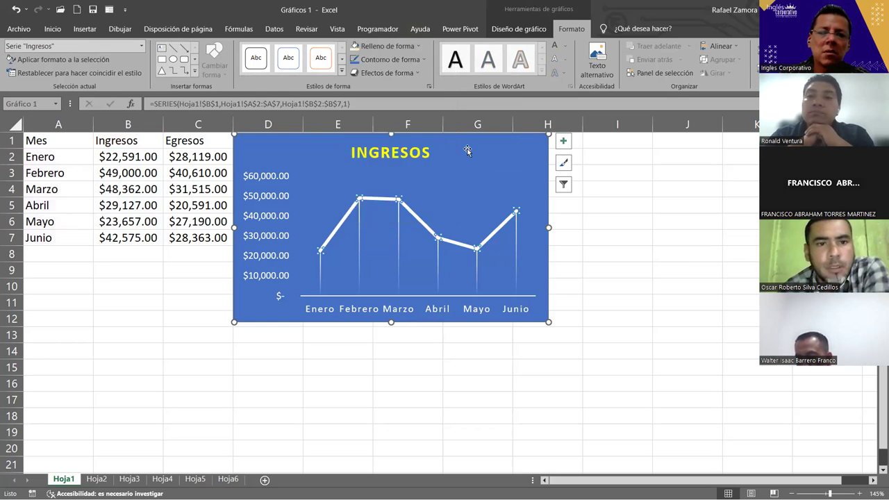
{"action": "left_click", "coordinate": [464, 182]}
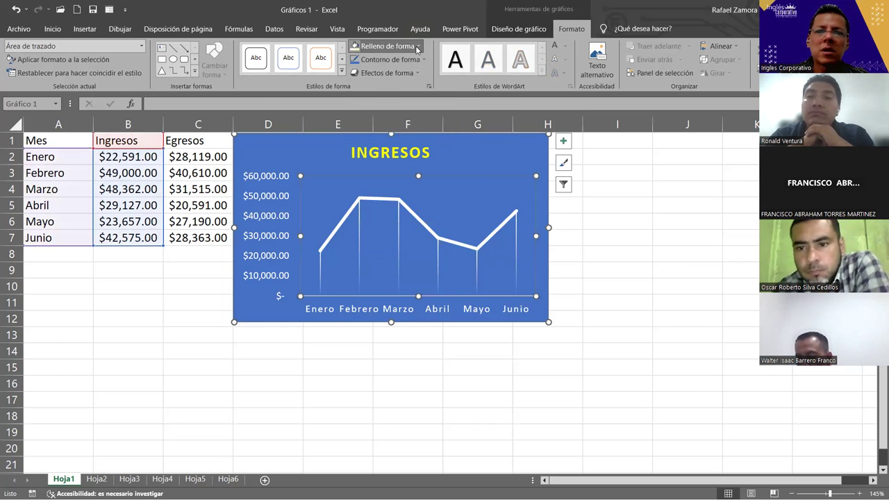
{"action": "left_click", "coordinate": [418, 47]}
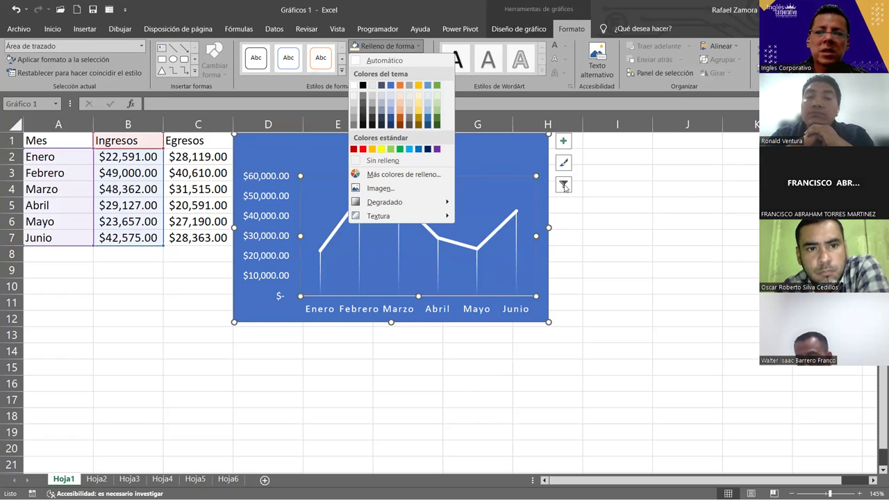
{"action": "left_click", "coordinate": [545, 159]}
{"action": "left_click", "coordinate": [545, 159]}
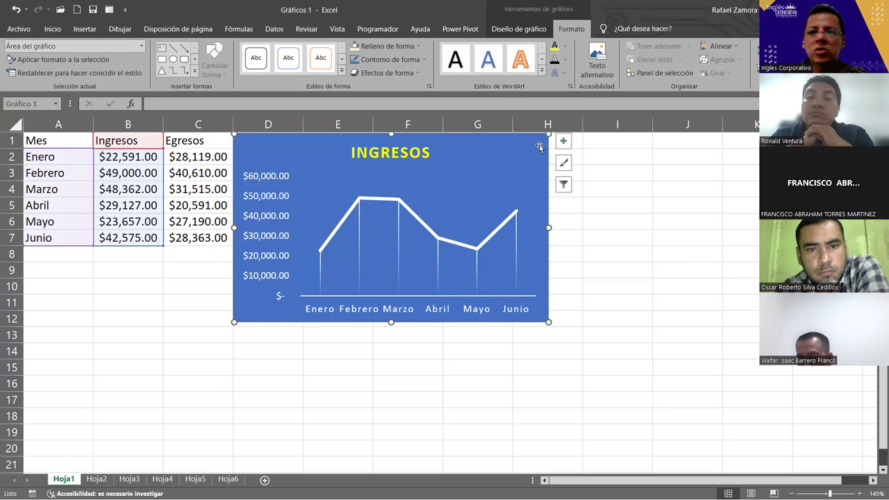
{"action": "left_click", "coordinate": [415, 46]}
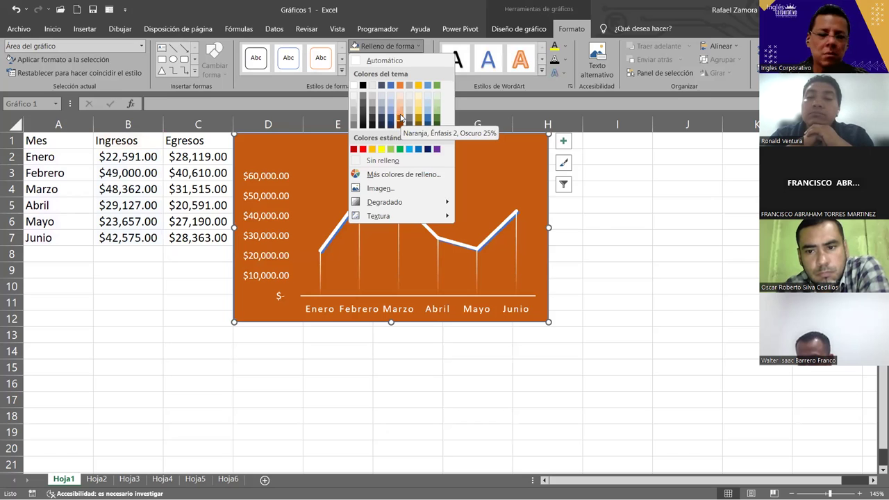
{"action": "left_click", "coordinate": [400, 118]}
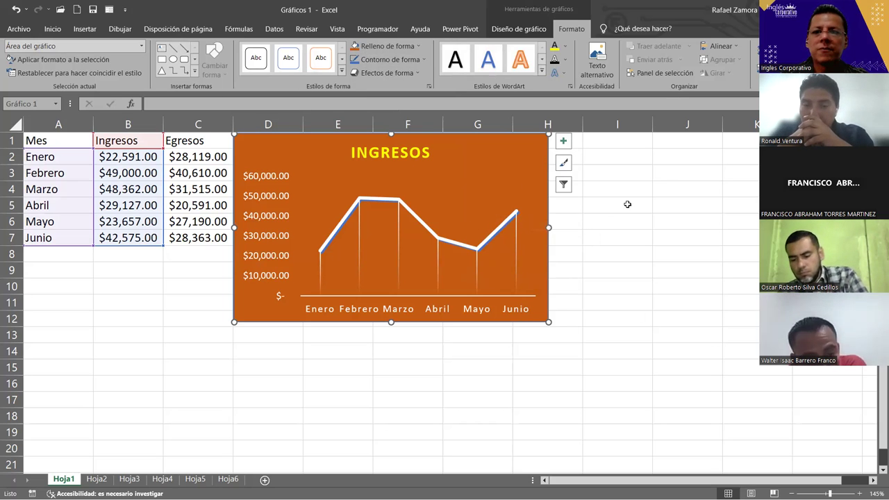
{"action": "left_click", "coordinate": [563, 186]}
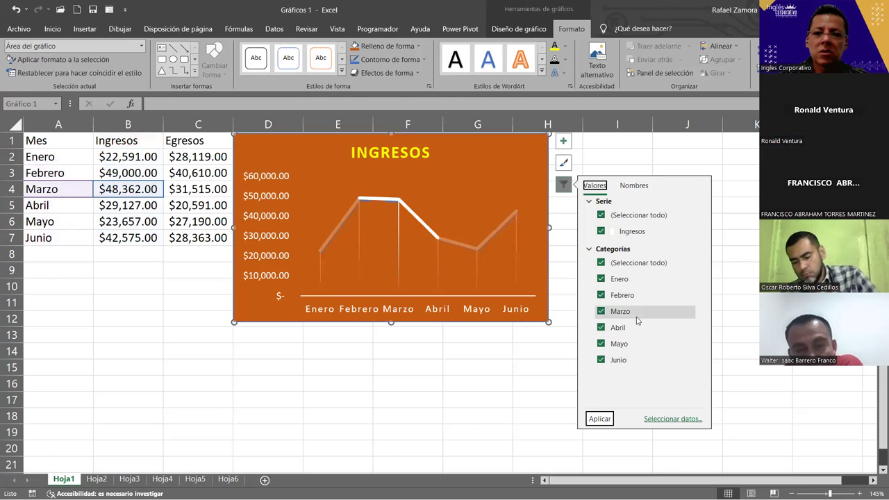
{"action": "left_click", "coordinate": [614, 266]}
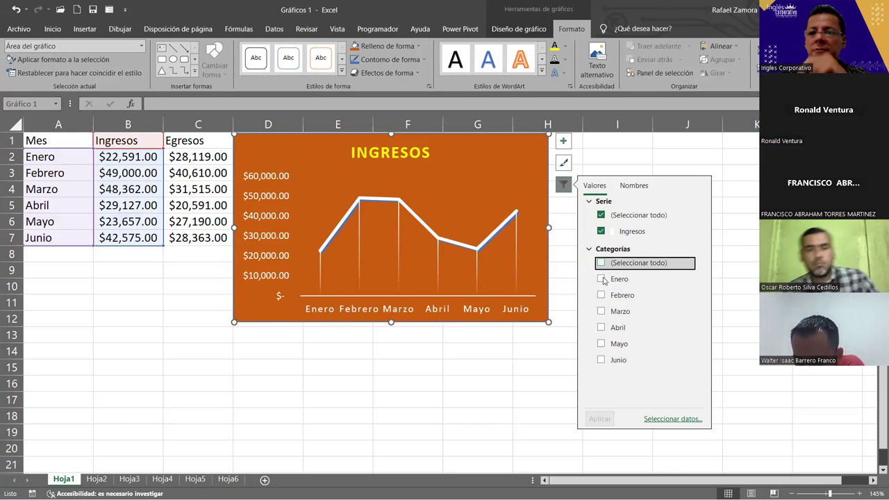
{"action": "left_click", "coordinate": [602, 279]}
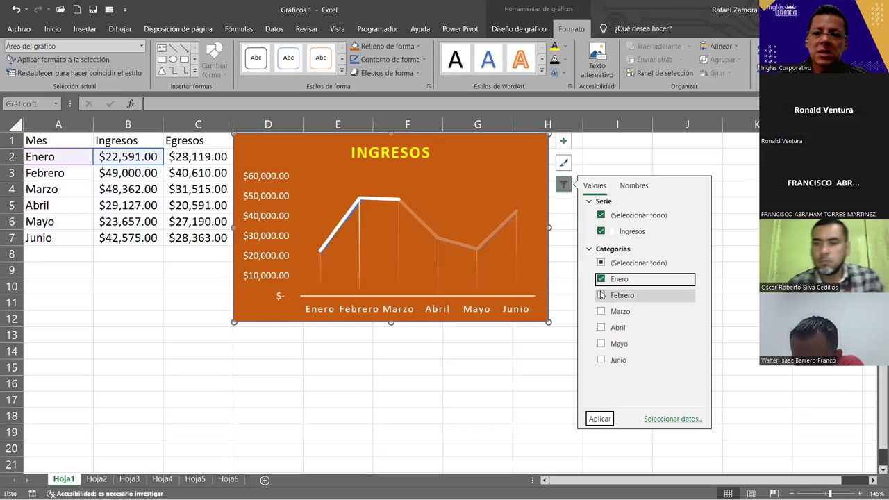
{"action": "left_click", "coordinate": [602, 296]}
{"action": "left_click", "coordinate": [602, 311]}
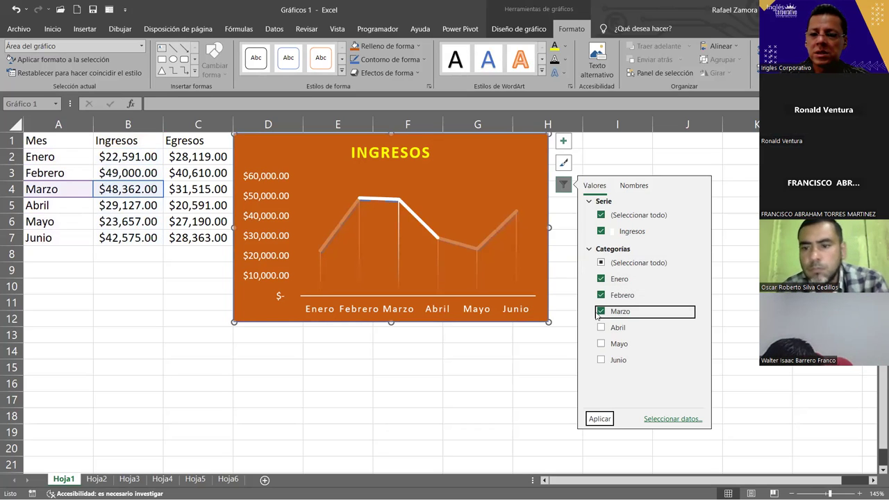
{"action": "left_click", "coordinate": [599, 418]}
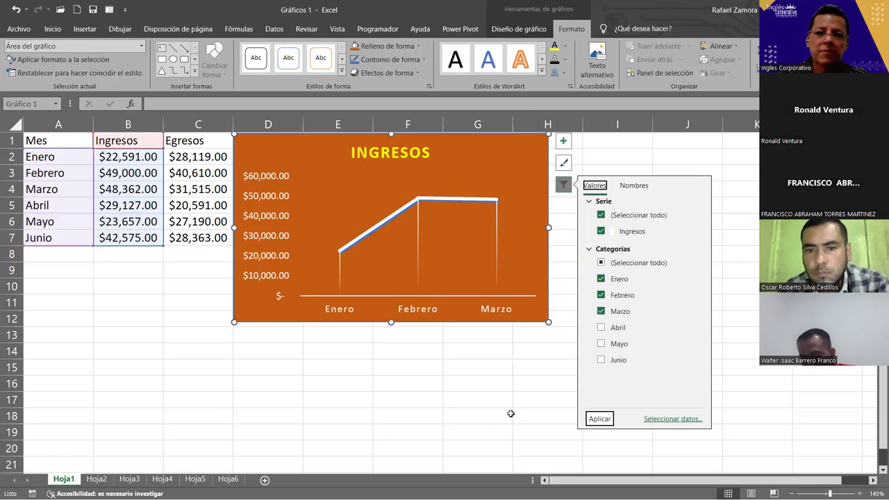
{"action": "left_click", "coordinate": [511, 415]}
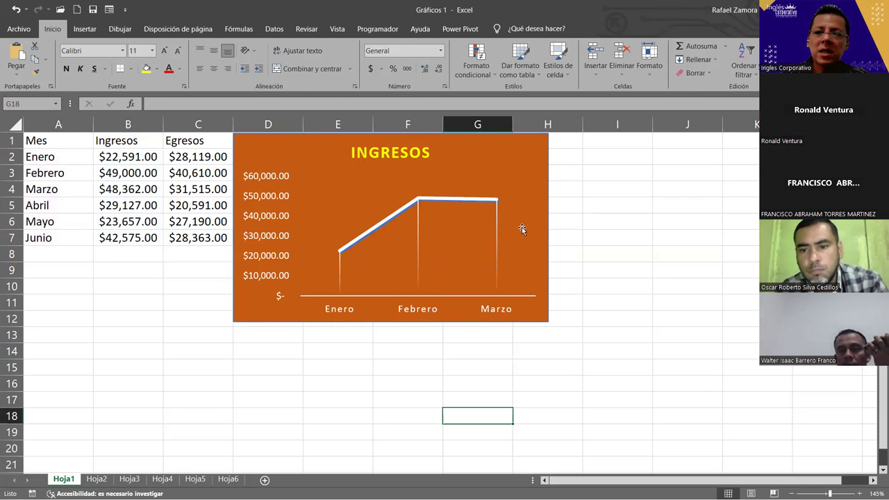
{"action": "left_click", "coordinate": [533, 212]}
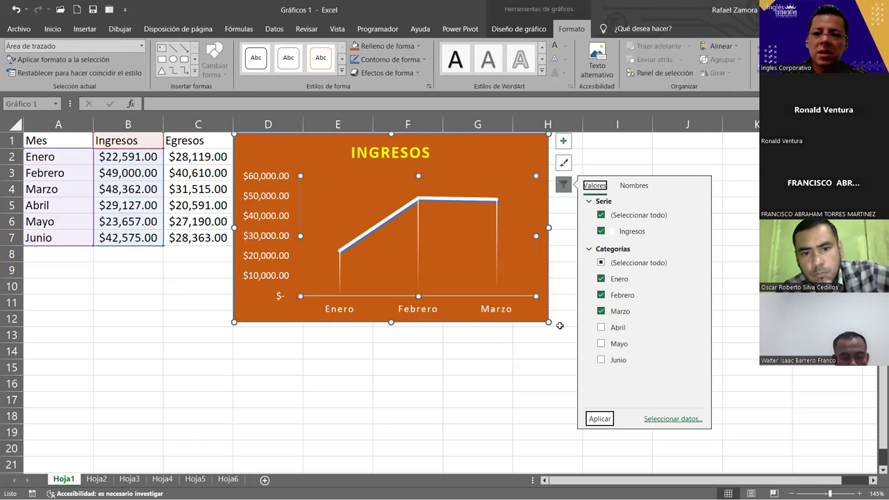
{"action": "left_click", "coordinate": [601, 263]}
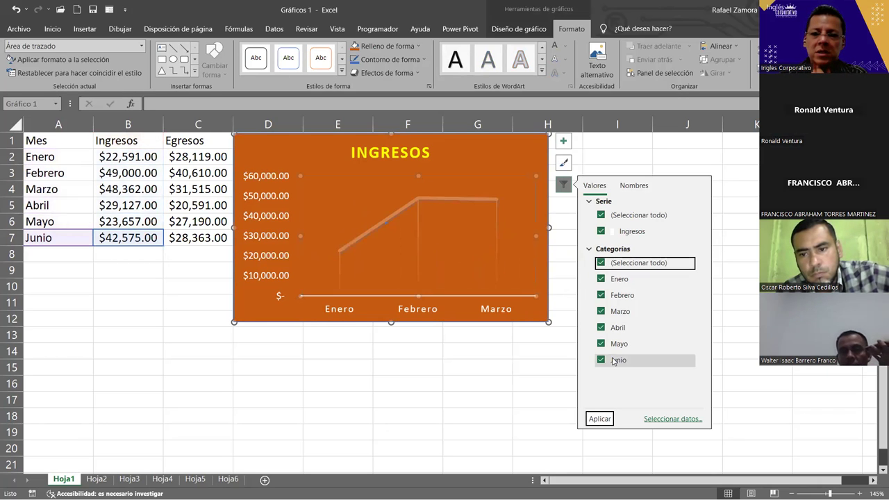
{"action": "left_click", "coordinate": [601, 420]}
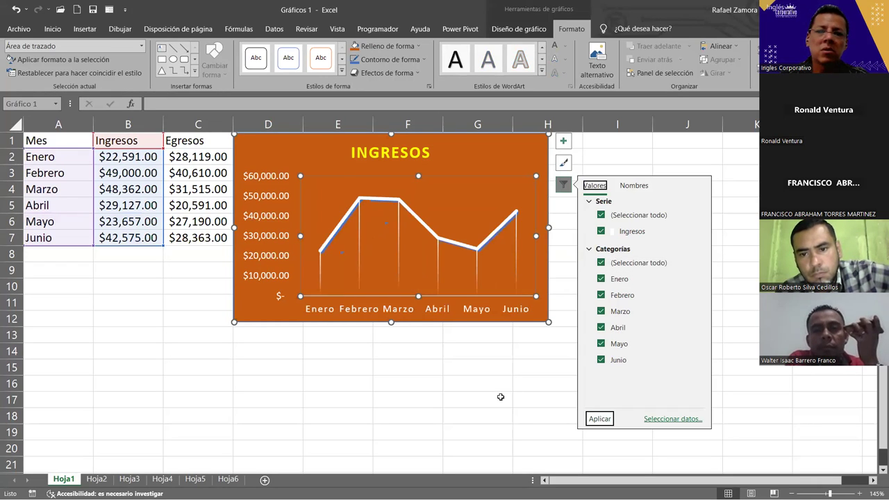
{"action": "left_click", "coordinate": [500, 396]}
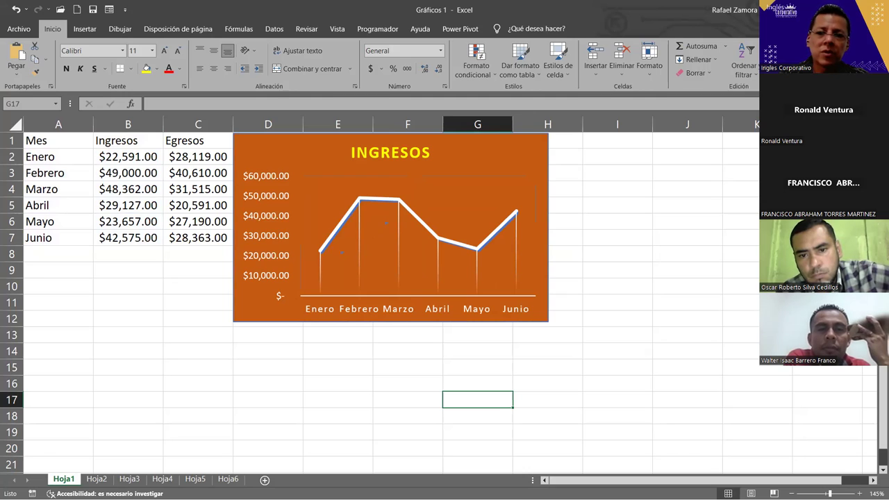
- Turn on Tabla de datos so each month's Ingresos value appears below the INGRESOS chart
{"action": "left_click", "coordinate": [542, 179]}
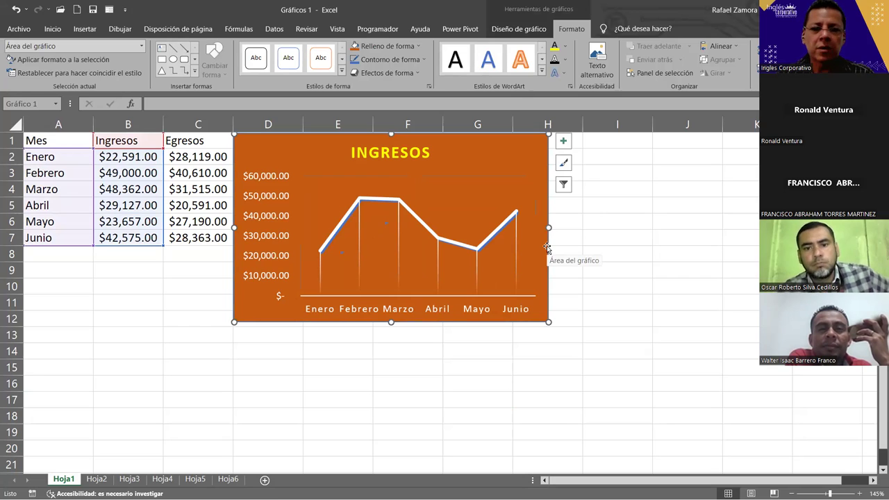
{"action": "left_click", "coordinate": [564, 142]}
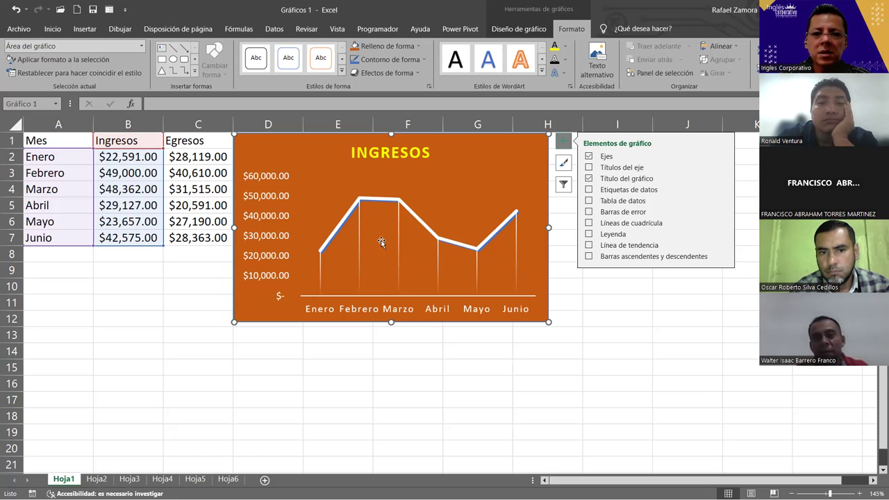
{"action": "left_click", "coordinate": [347, 311]}
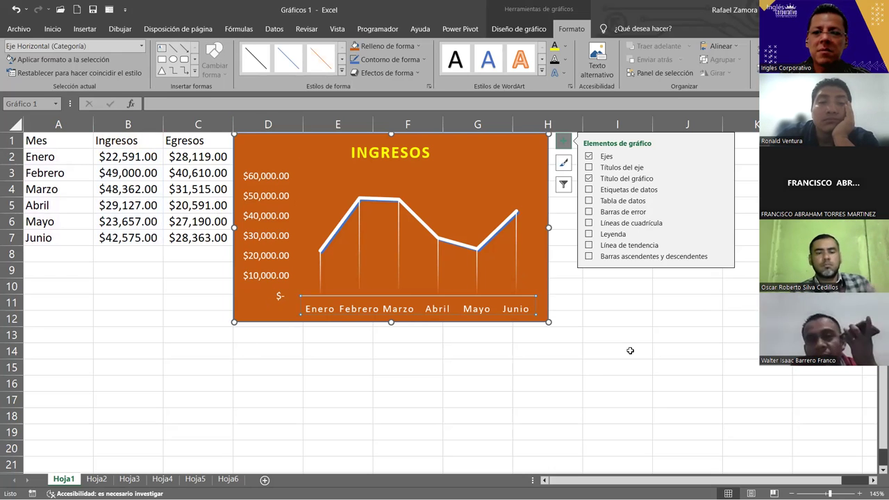
{"action": "left_click", "coordinate": [546, 279]}
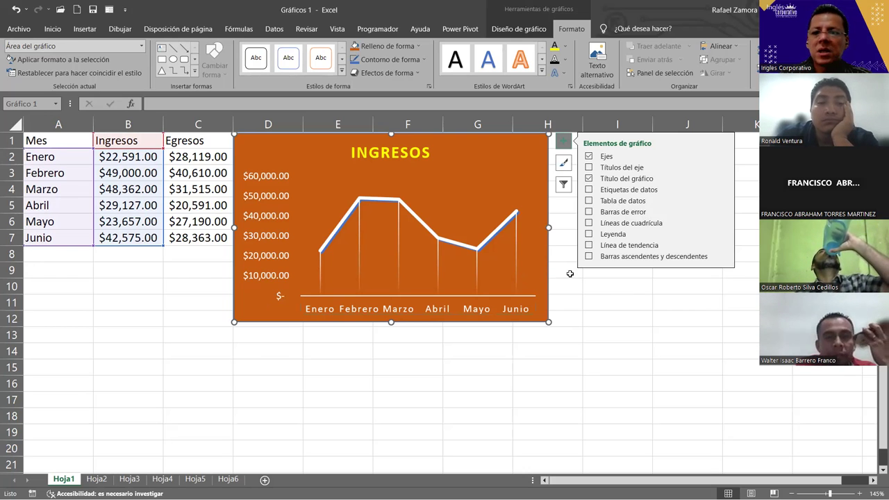
{"action": "left_click", "coordinate": [588, 190]}
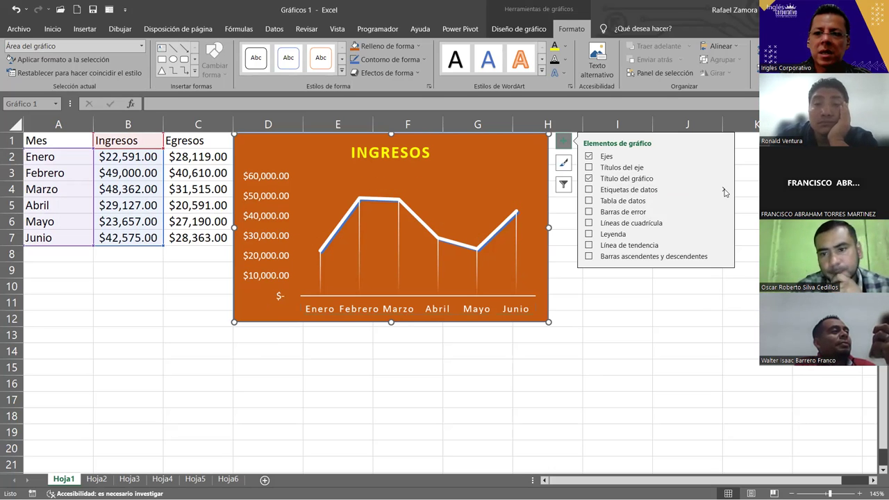
{"action": "left_click", "coordinate": [724, 192]}
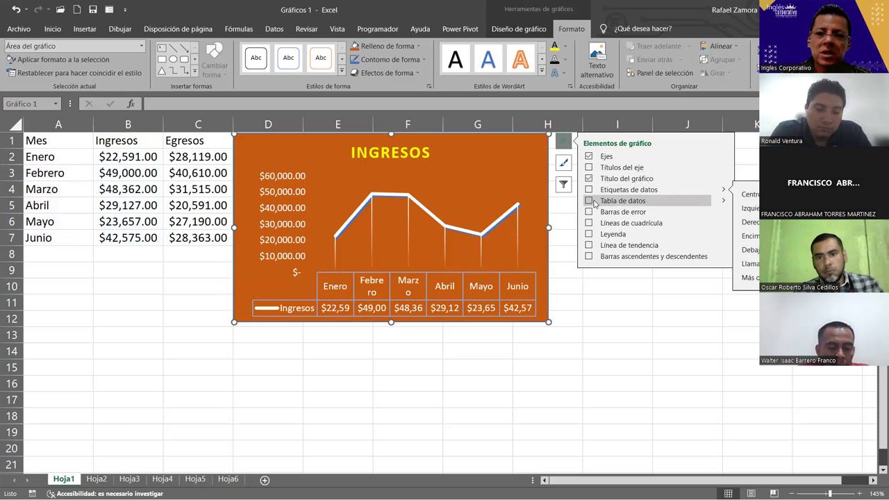
{"action": "left_click", "coordinate": [590, 202]}
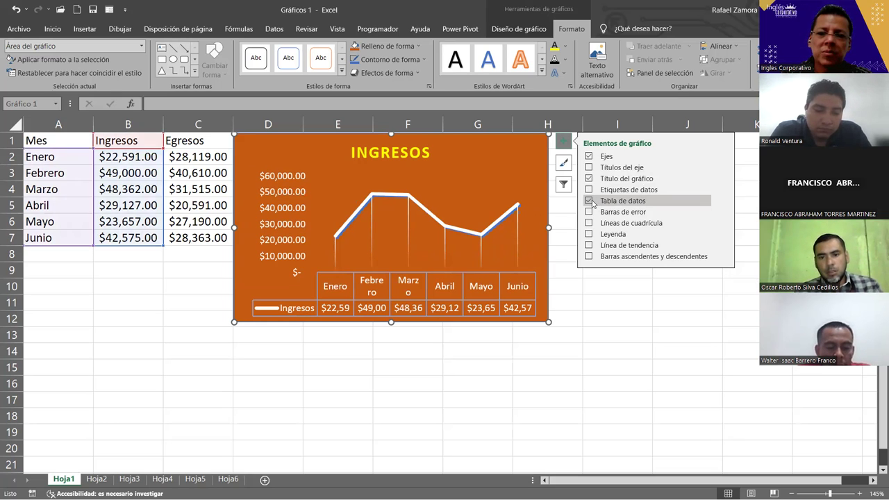
{"action": "left_click", "coordinate": [623, 402]}
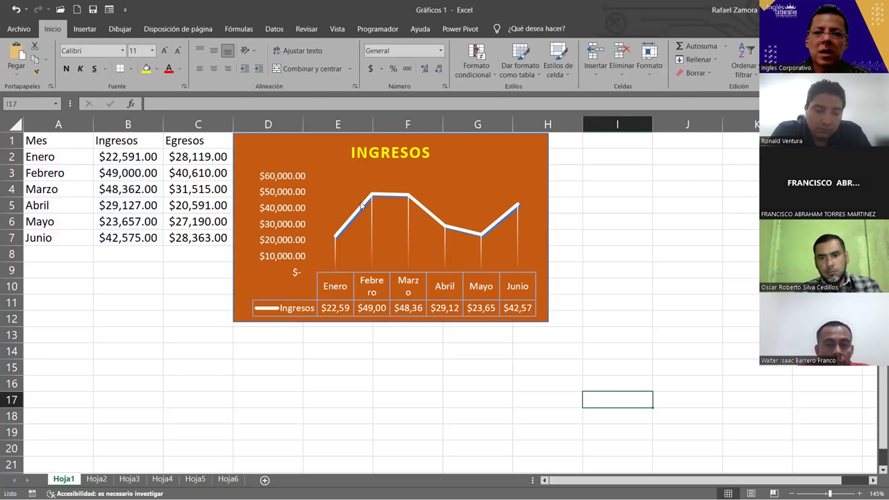
{"action": "left_click", "coordinate": [520, 277]}
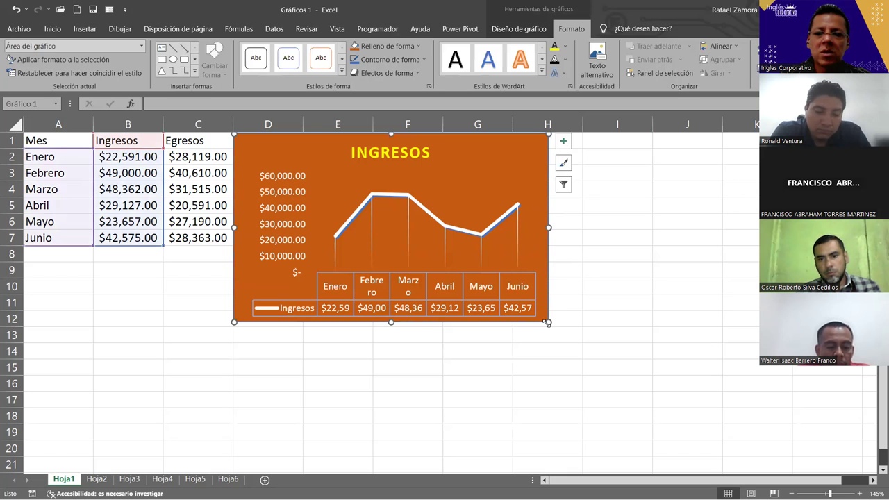
- Drag the INGRESOS chart's corner outward until the data table's month names fit, then deselect it
{"action": "left_click_drag", "start_coordinate": [548, 323], "coordinate": [607, 357]}
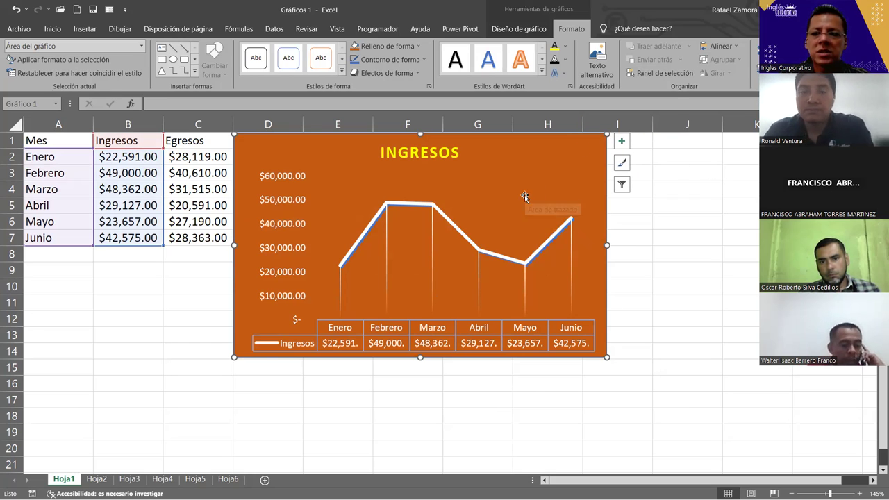
{"action": "left_click", "coordinate": [638, 277]}
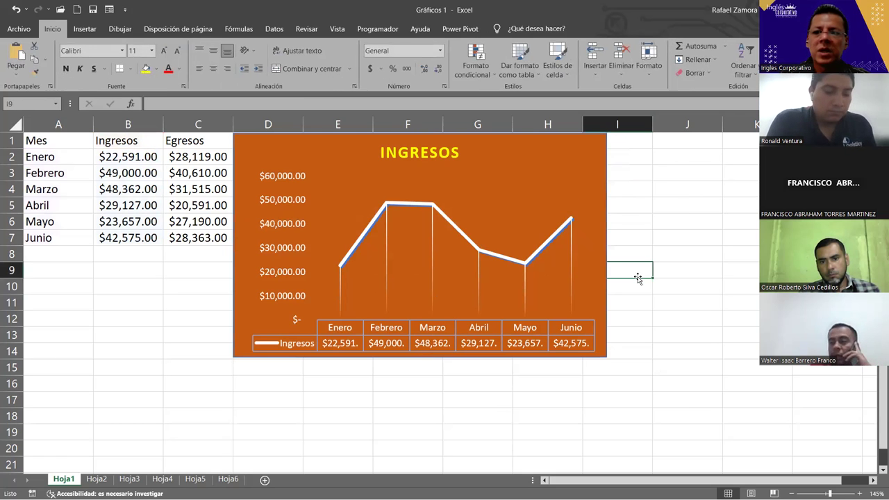
{"action": "left_click", "coordinate": [646, 421]}
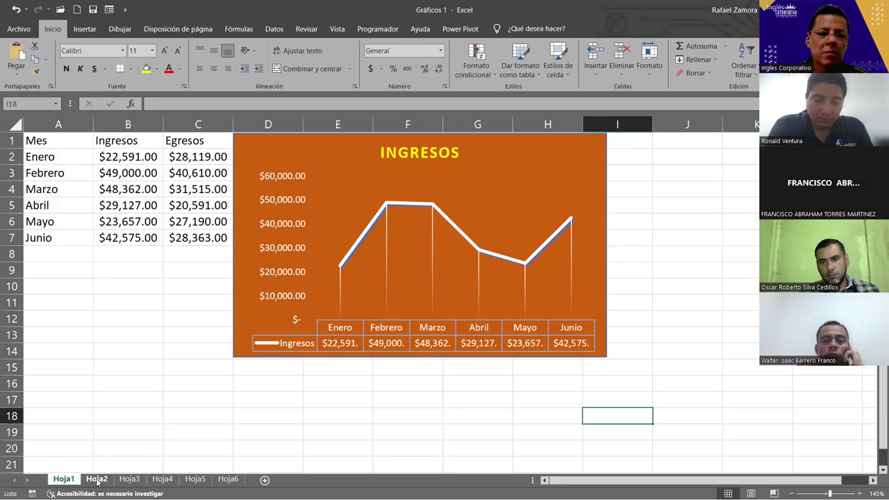
- On Hoja2, insert a line chart with markers from Mes (A1:A7) and Egresos (C1:C7)
{"action": "left_click", "coordinate": [96, 479]}
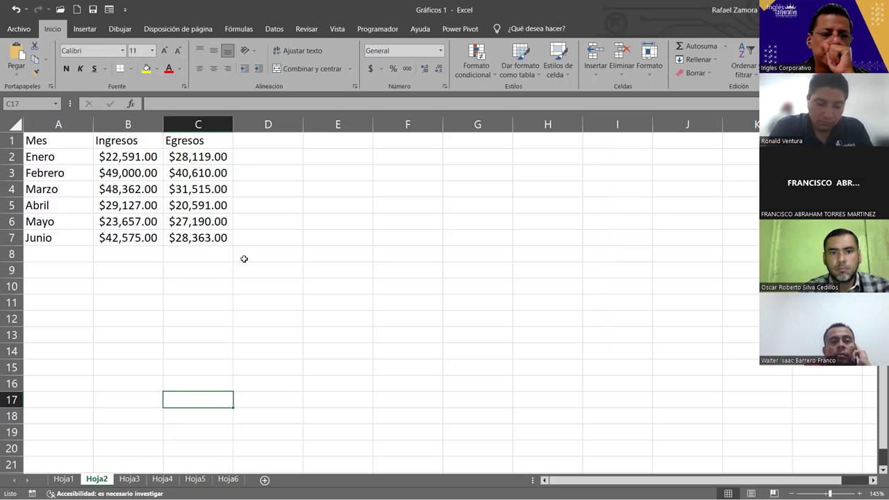
{"action": "left_click_drag", "start_coordinate": [71, 145], "coordinate": [71, 236]}
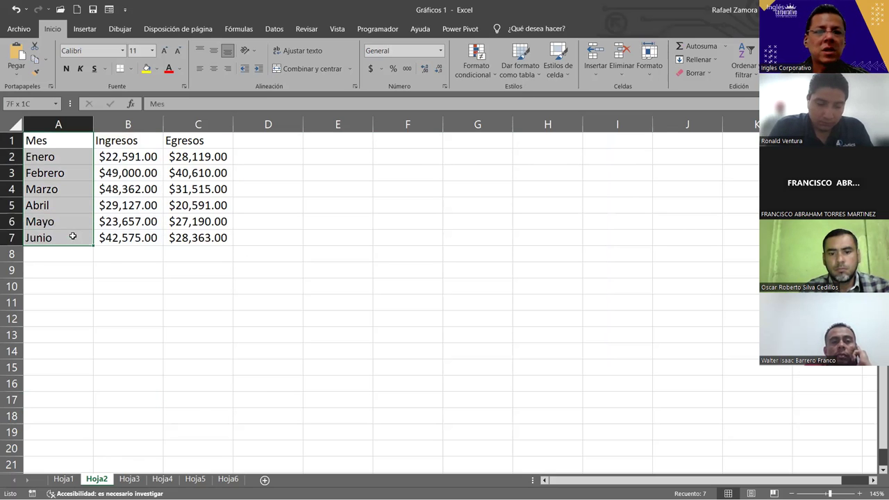
{"action": "left_click_drag", "start_coordinate": [214, 140], "coordinate": [217, 237], "text": "ctrl"}
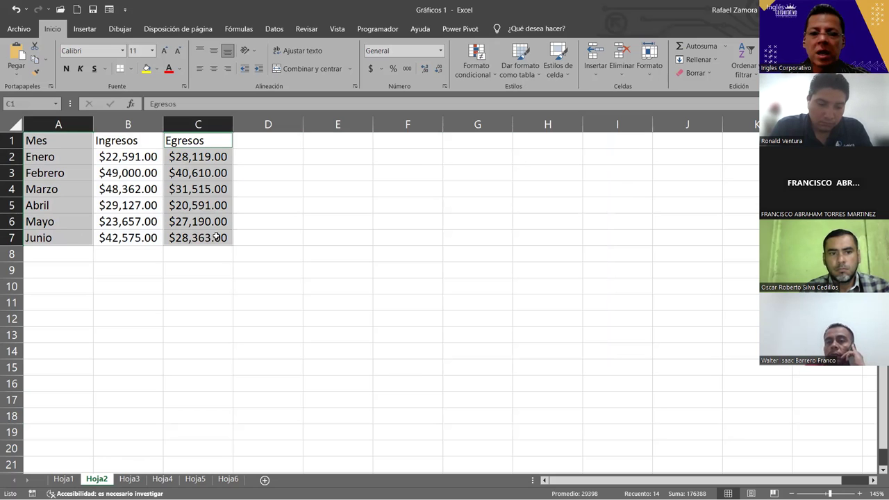
{"action": "left_click", "coordinate": [89, 31]}
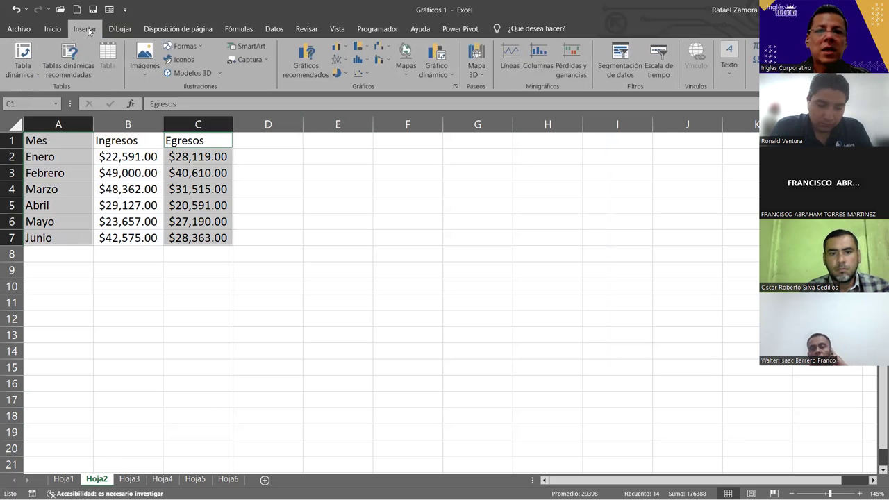
{"action": "left_click", "coordinate": [348, 63]}
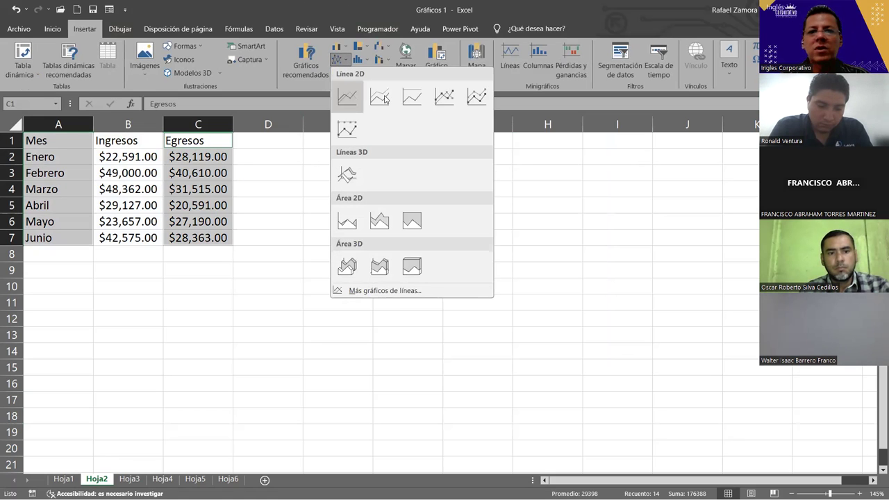
{"action": "left_click", "coordinate": [446, 96]}
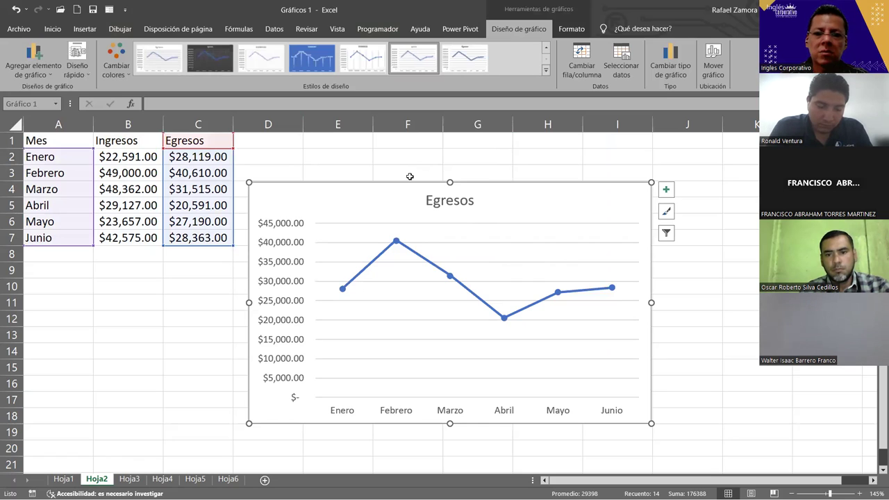
- Move the new Egresos chart up beside the data table
{"action": "left_click", "coordinate": [166, 356]}
{"action": "key", "text": "ctrl+Page_Up"}
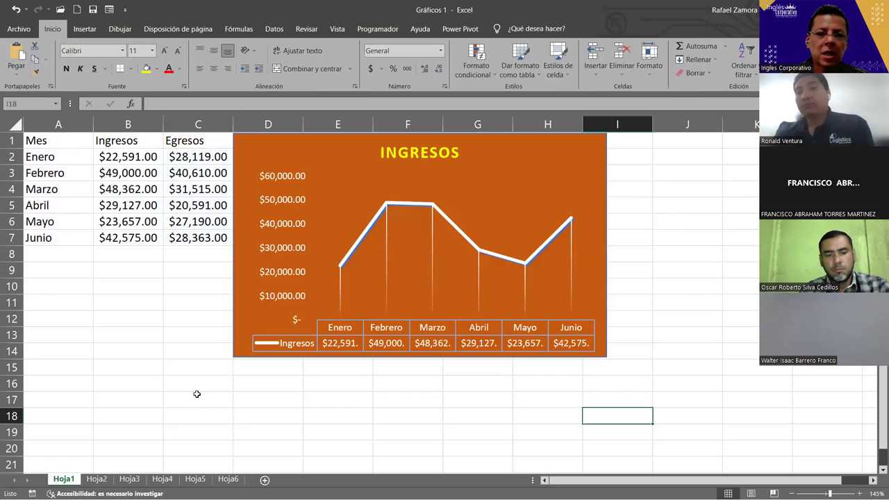
{"action": "left_click", "coordinate": [97, 481]}
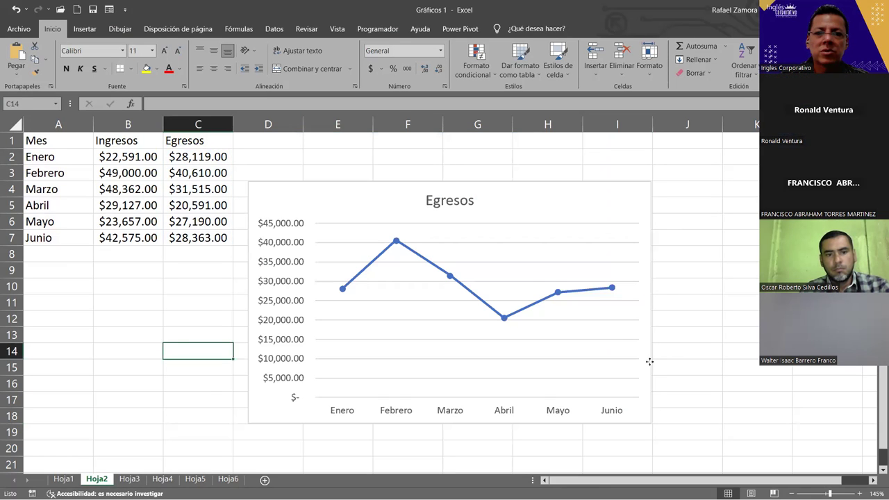
{"action": "left_click_drag", "start_coordinate": [650, 362], "coordinate": [637, 312]}
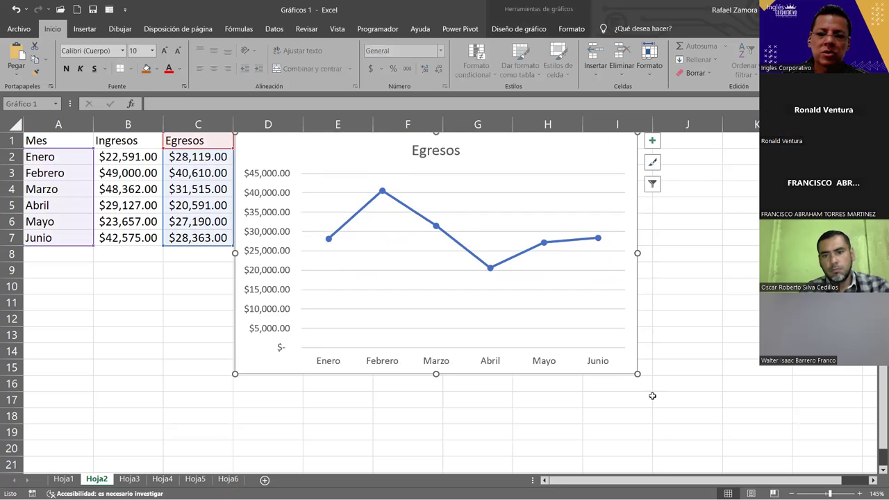
- Resize the Egresos chart to span columns D–I, rows 1–14, matching Hoja1's chart
{"action": "mouse_move", "coordinate": [638, 374]}
{"action": "left_mouse_down"}
{"action": "mouse_move", "coordinate": [573, 323]}
{"action": "mouse_move", "coordinate": [561, 326]}
{"action": "left_mouse_up"}
{"action": "left_click", "coordinate": [569, 382]}
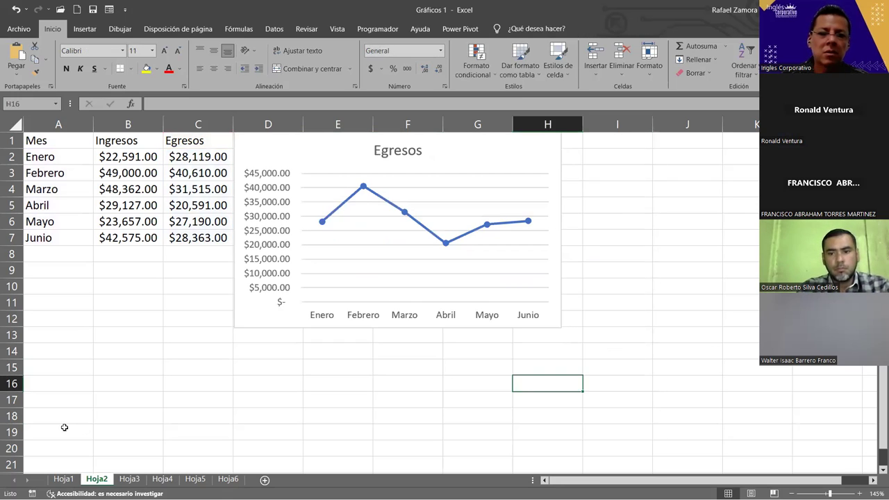
{"action": "left_click", "coordinate": [63, 480]}
{"action": "left_click", "coordinate": [103, 479]}
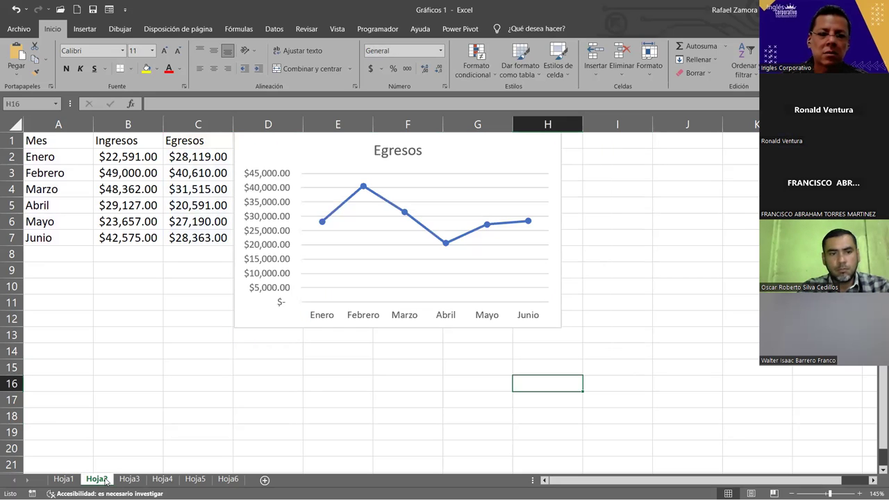
{"action": "left_click", "coordinate": [569, 321]}
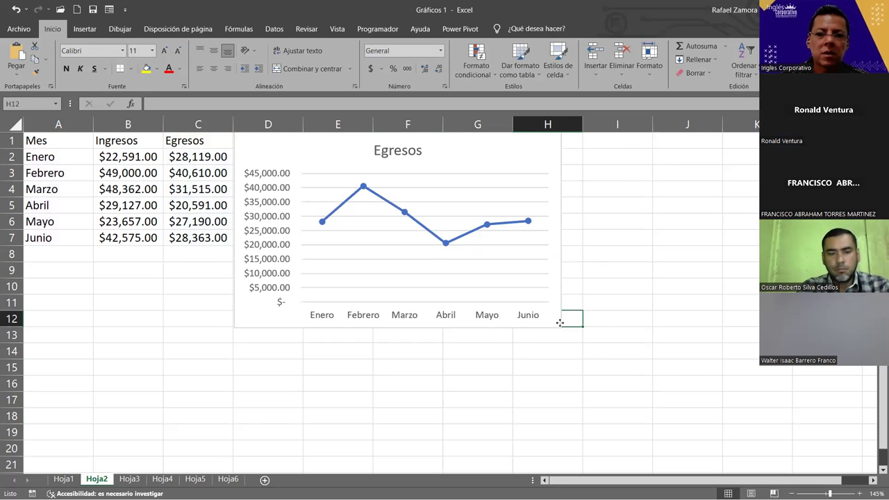
{"action": "left_click_drag", "start_coordinate": [559, 323], "coordinate": [583, 341]}
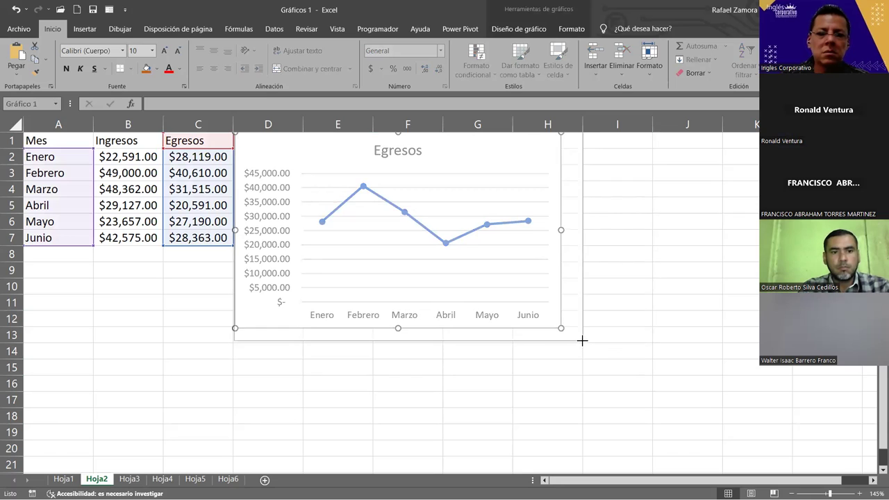
{"action": "left_click", "coordinate": [275, 399]}
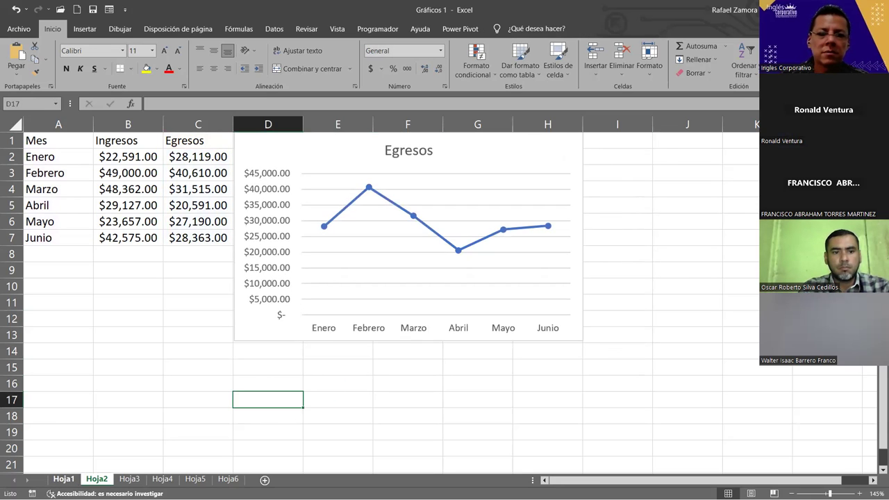
{"action": "left_click", "coordinate": [63, 480]}
{"action": "left_click", "coordinate": [97, 480]}
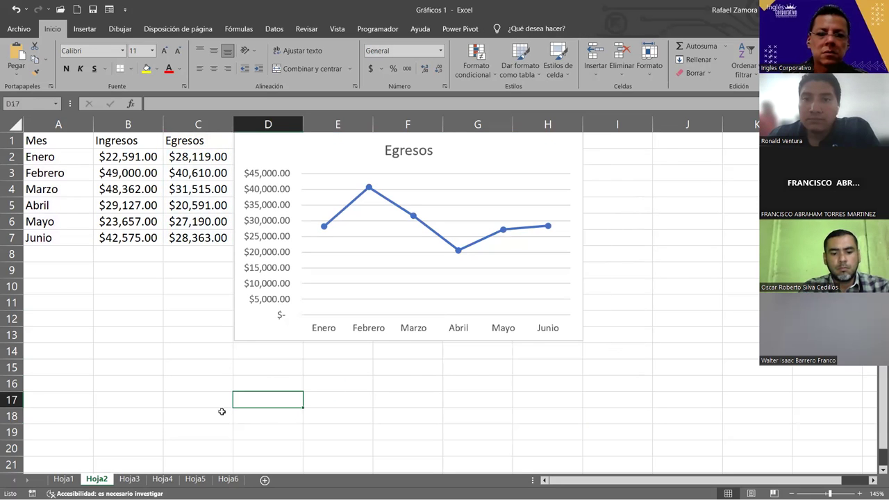
{"action": "left_click", "coordinate": [576, 338]}
{"action": "left_click_drag", "start_coordinate": [583, 341], "coordinate": [603, 357]}
{"action": "left_click", "coordinate": [673, 416]}
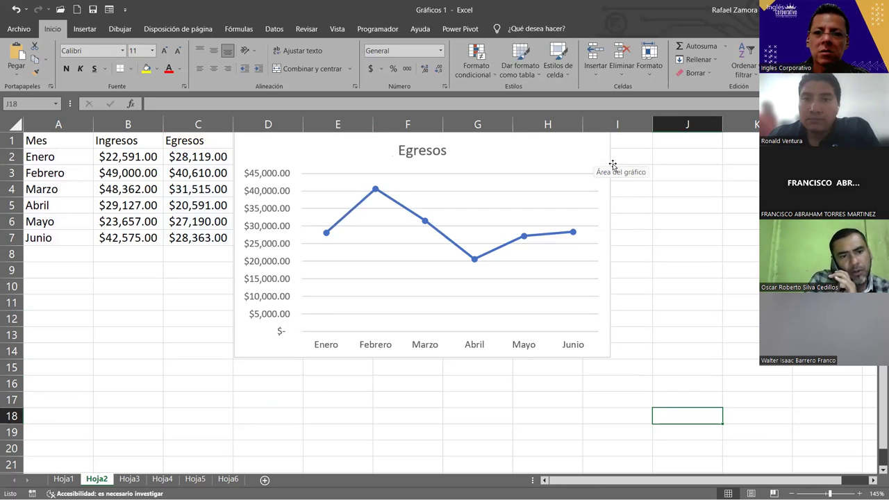
- Fill the Egresos chart background with Naranja, Énfasis 2, Oscuro 25%
{"action": "left_click", "coordinate": [612, 161]}
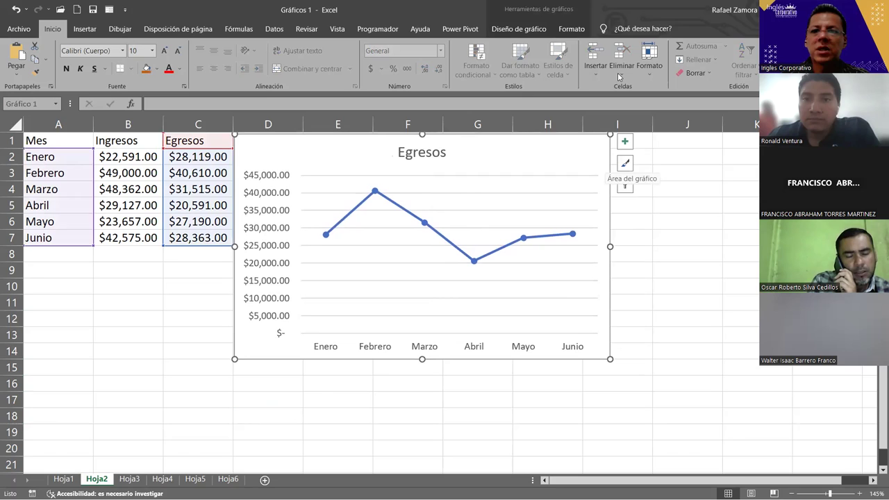
{"action": "left_click", "coordinate": [560, 29]}
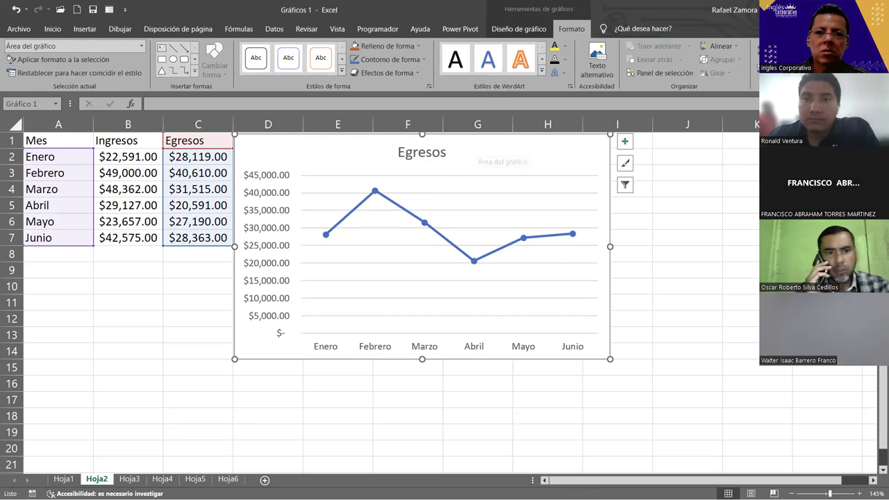
{"action": "left_click", "coordinate": [417, 45]}
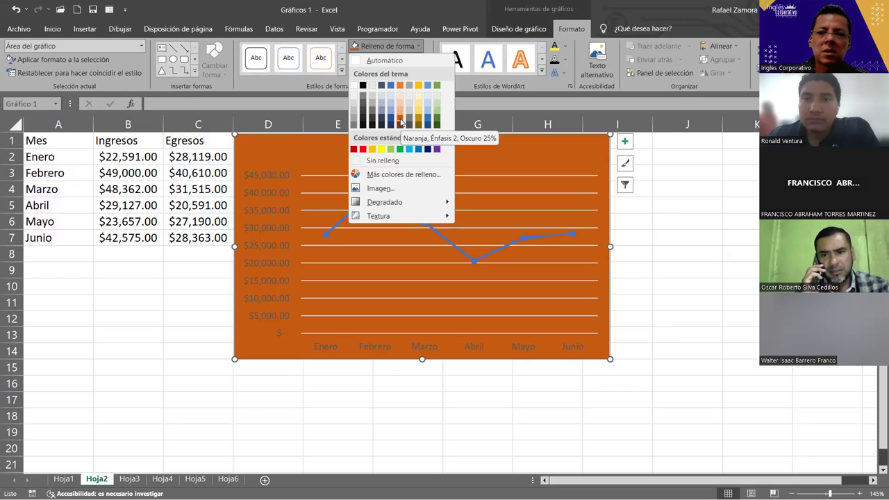
{"action": "left_click", "coordinate": [400, 122]}
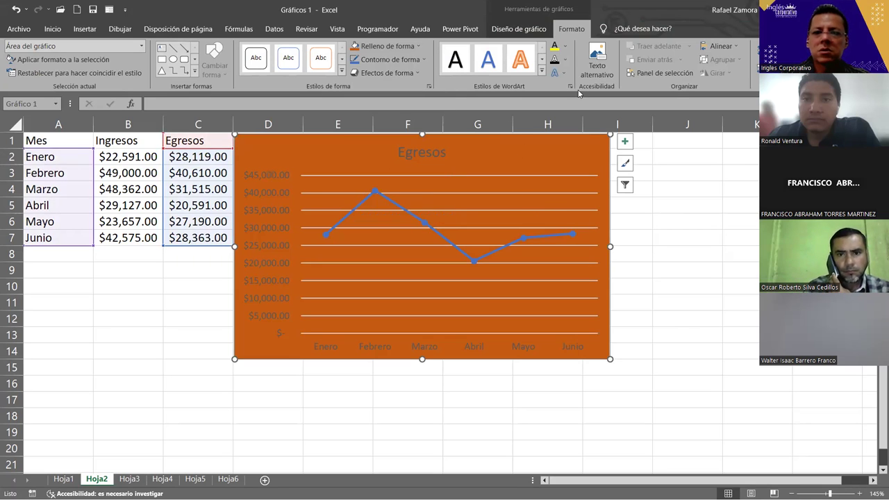
- Make the Egresos chart's vertical axis labels white
{"action": "left_click", "coordinate": [276, 182]}
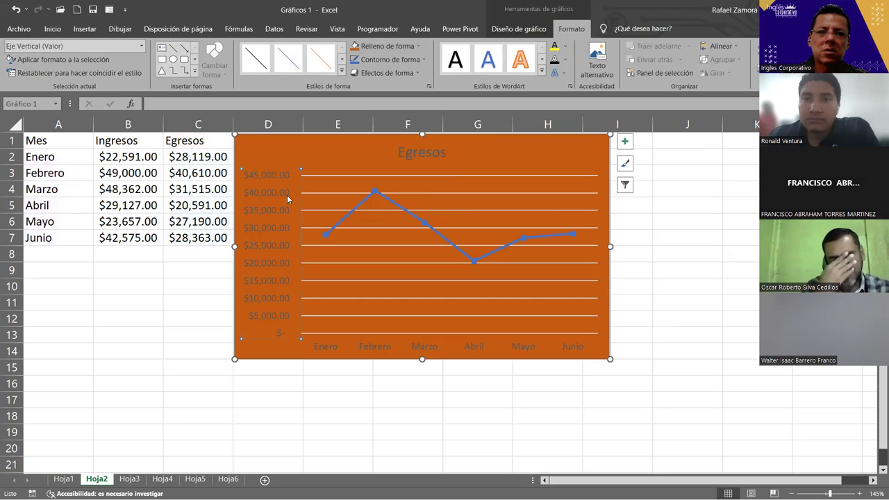
{"action": "left_click", "coordinate": [565, 46]}
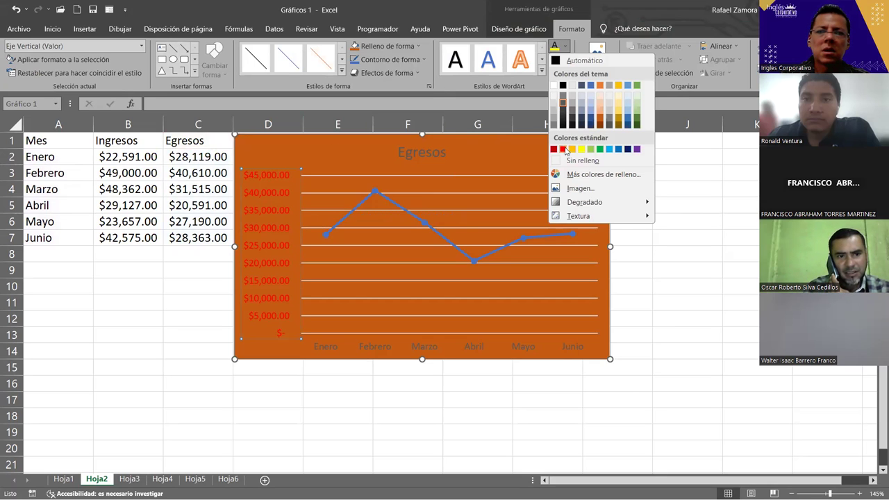
{"action": "left_click", "coordinate": [555, 85]}
- Set the Egresos chart title font colour to yellow
{"action": "left_click", "coordinate": [421, 156]}
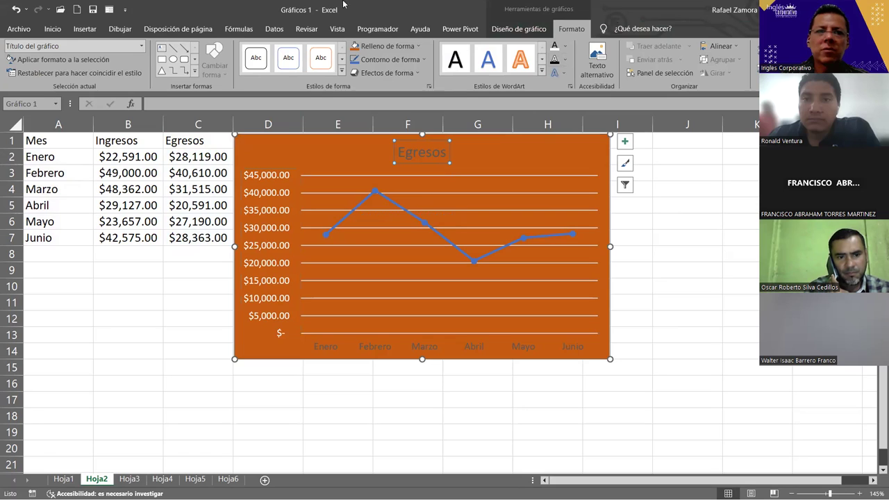
{"action": "left_click", "coordinate": [61, 31]}
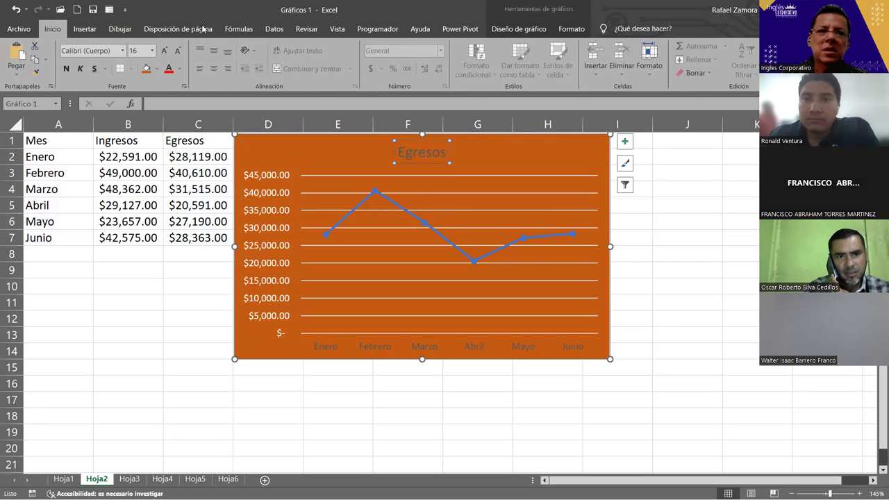
{"action": "left_click", "coordinate": [180, 69]}
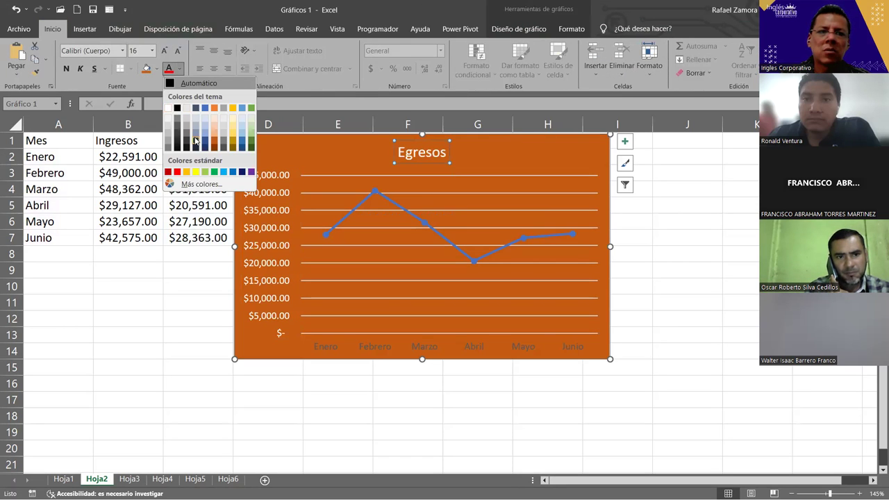
{"action": "left_click", "coordinate": [199, 173]}
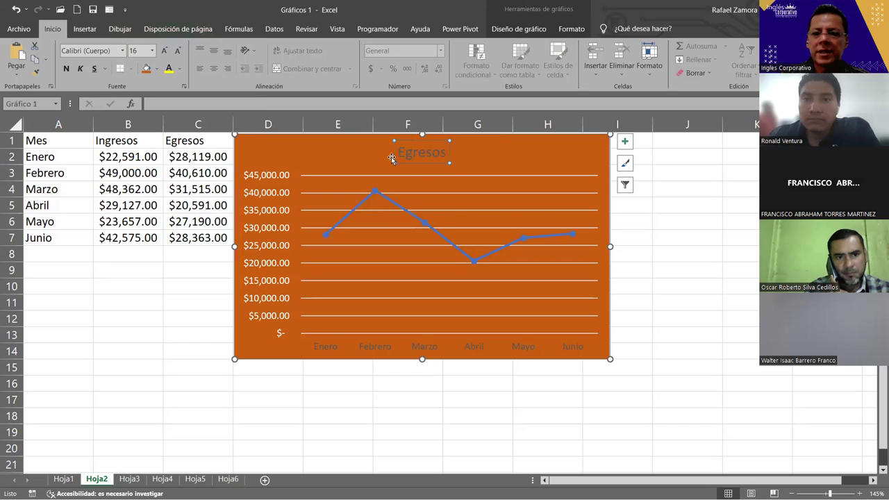
- Make the month axis labels white and deselect the chart
{"action": "left_click", "coordinate": [376, 349]}
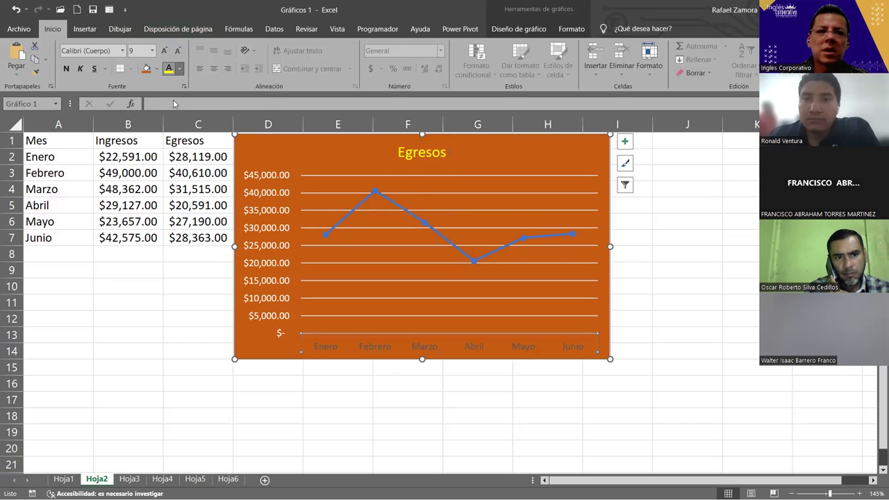
{"action": "left_click", "coordinate": [179, 69]}
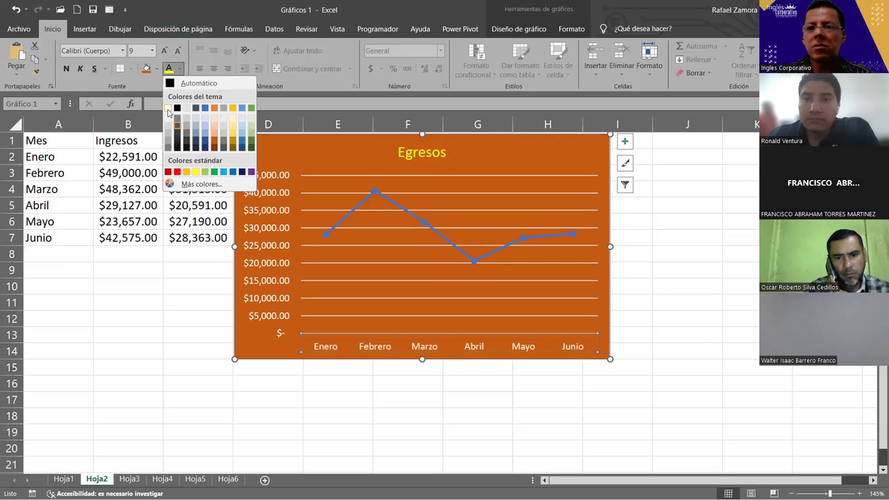
{"action": "left_click", "coordinate": [167, 111]}
{"action": "left_click", "coordinate": [666, 349]}
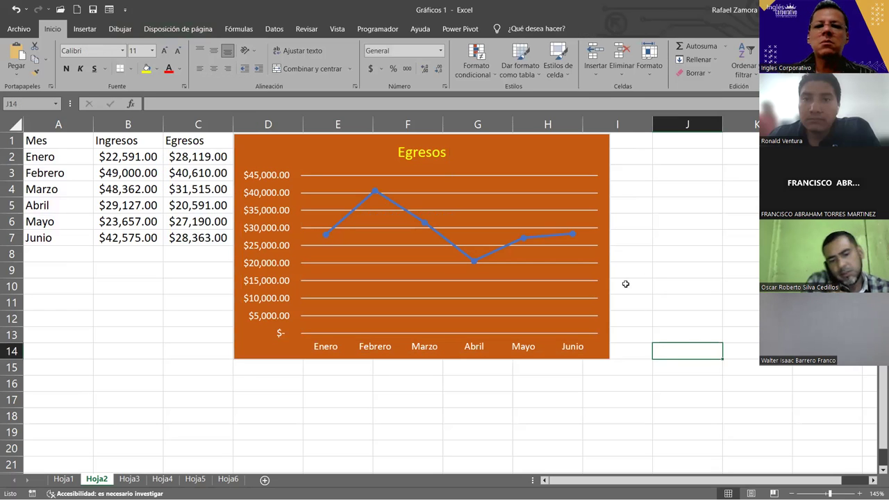
- Give the Egresos line's Enero–Junio markers a yellow shape fill
{"action": "left_click", "coordinate": [398, 206]}
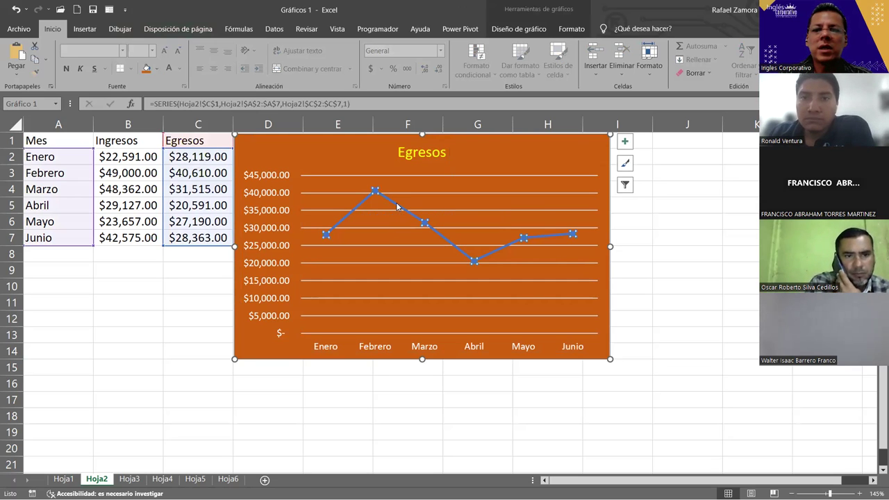
{"action": "left_click", "coordinate": [564, 32]}
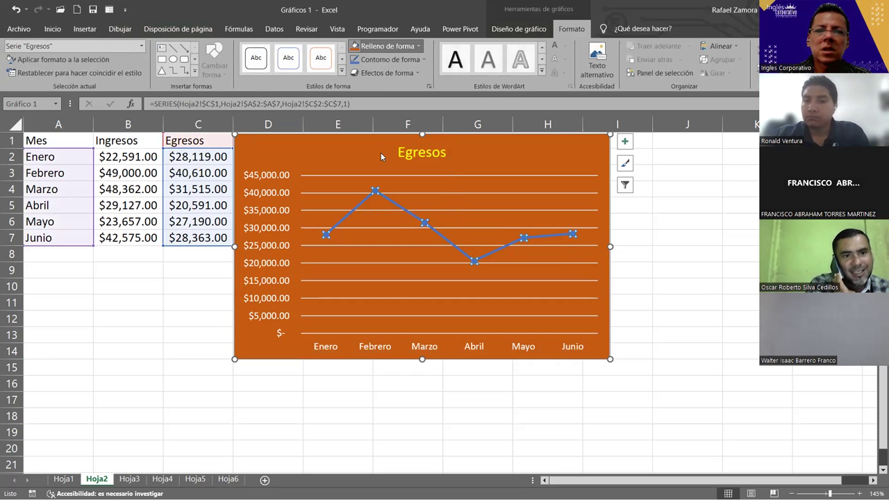
{"action": "left_click", "coordinate": [387, 46]}
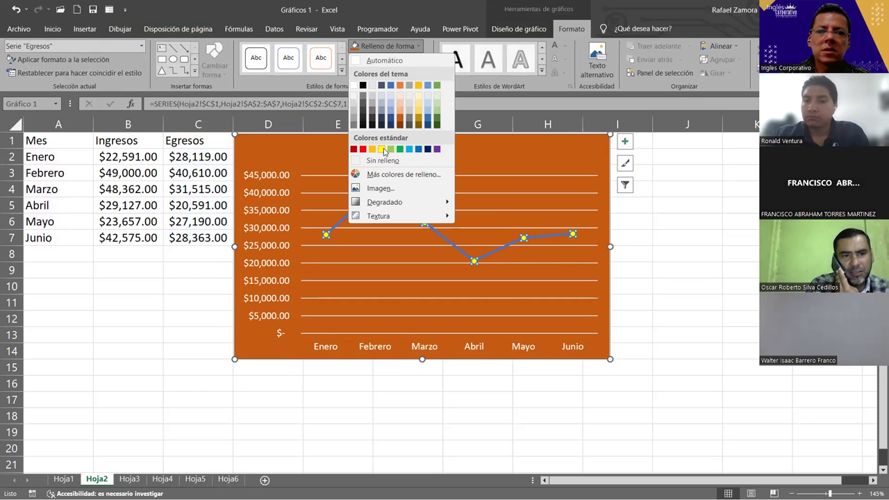
{"action": "left_click", "coordinate": [385, 150]}
{"action": "left_click", "coordinate": [389, 203]}
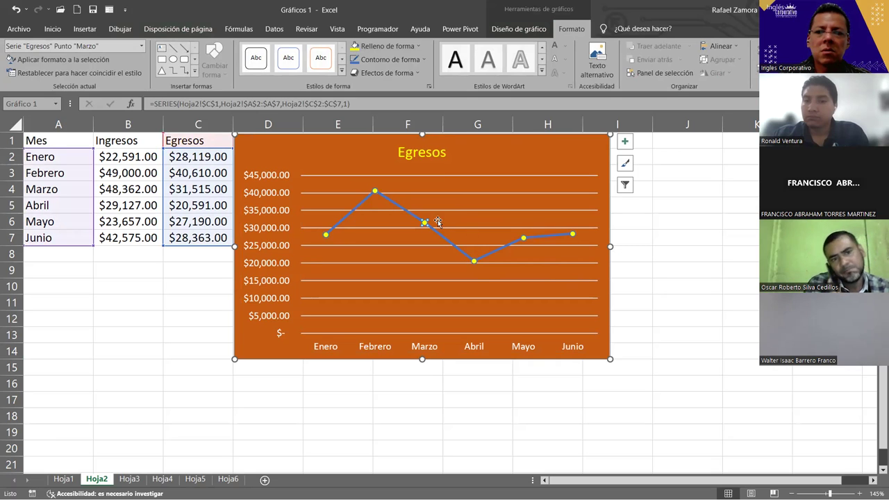
{"action": "left_click", "coordinate": [677, 238]}
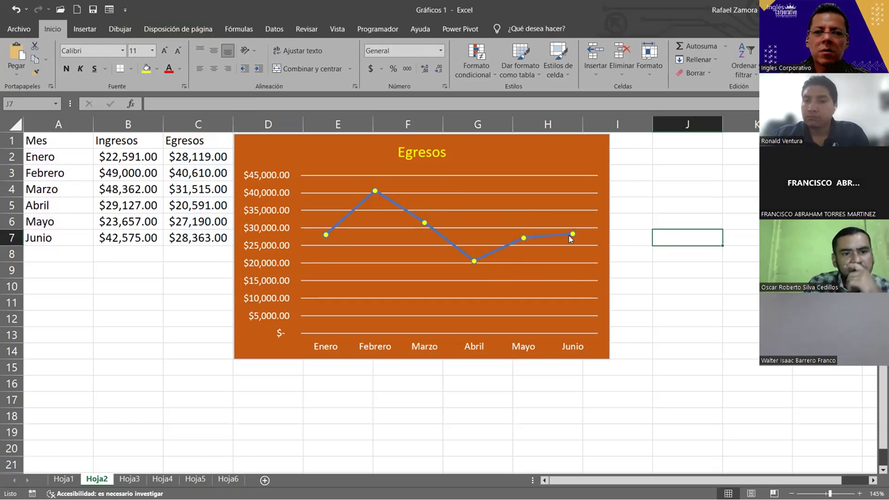
{"action": "left_click", "coordinate": [605, 177]}
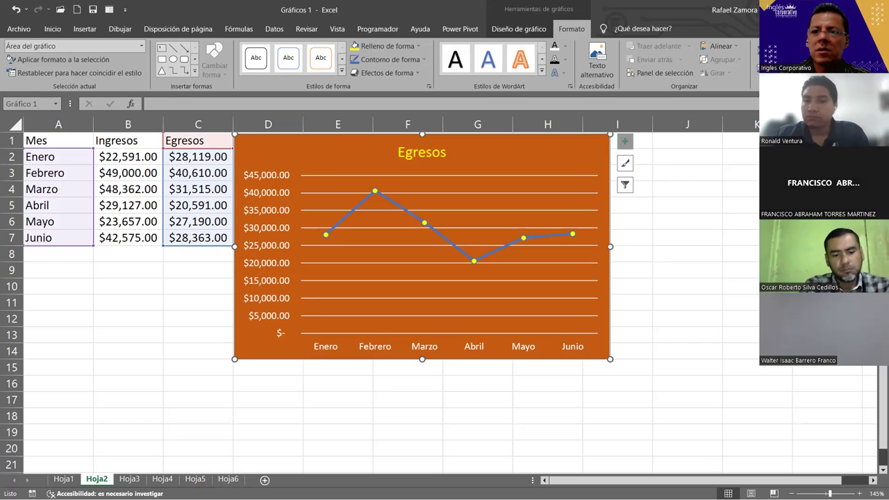
- Add Etiquetas de datos to the Egresos points, with no fill and white text
{"action": "left_click", "coordinate": [627, 142]}
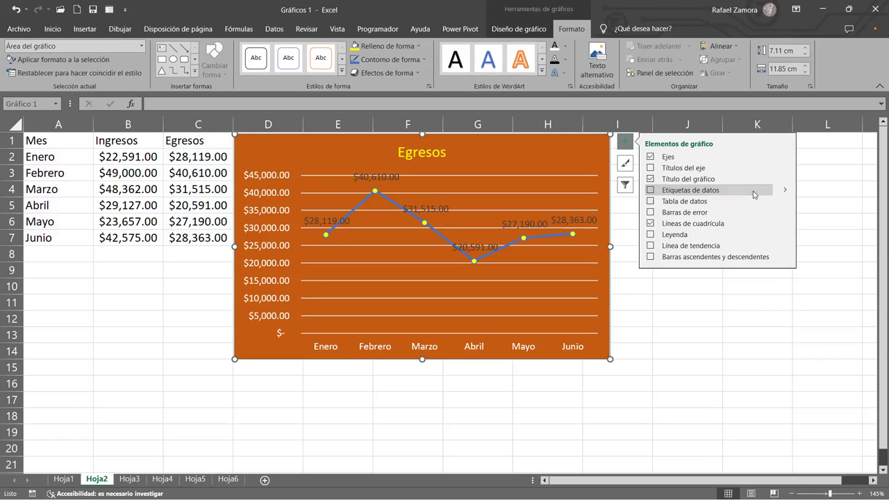
{"action": "left_click", "coordinate": [754, 195]}
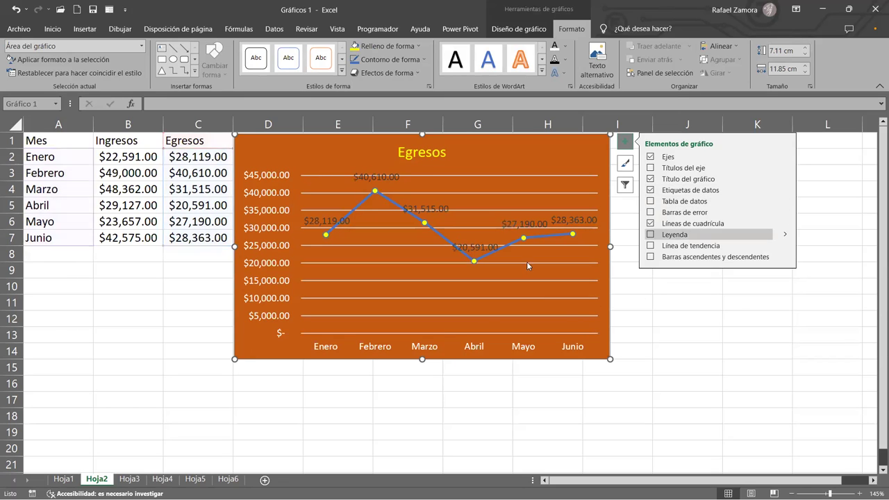
{"action": "left_click", "coordinate": [719, 386]}
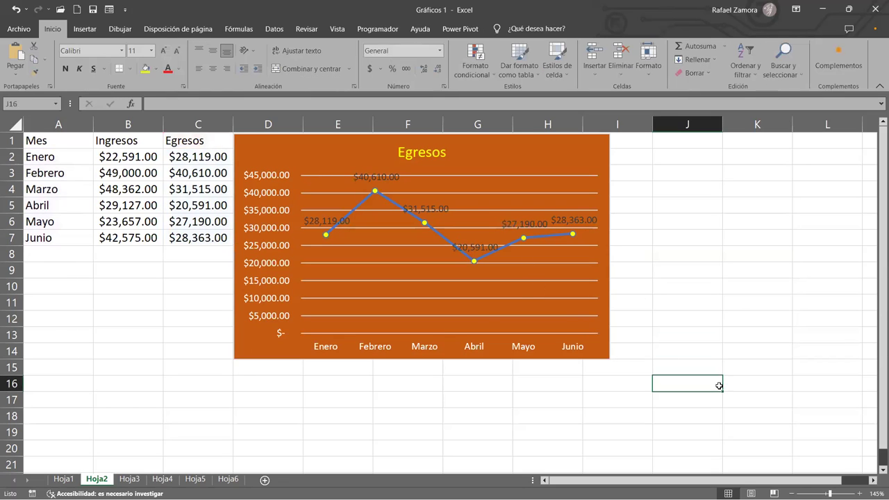
{"action": "left_click", "coordinate": [382, 179]}
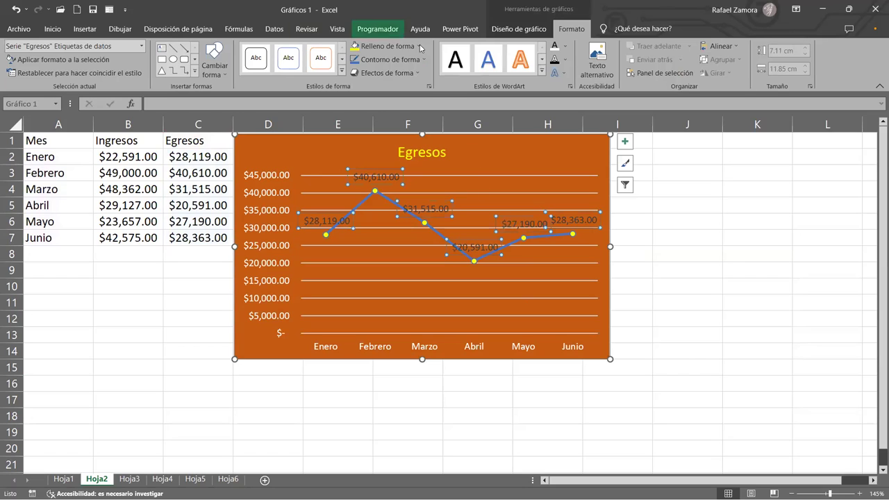
{"action": "left_click", "coordinate": [433, 4]}
{"action": "left_click", "coordinate": [554, 46]}
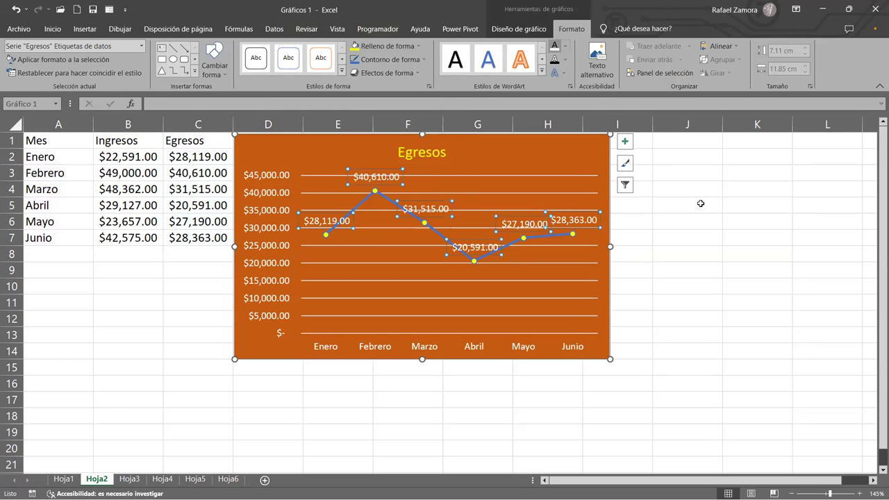
{"action": "left_click", "coordinate": [760, 306]}
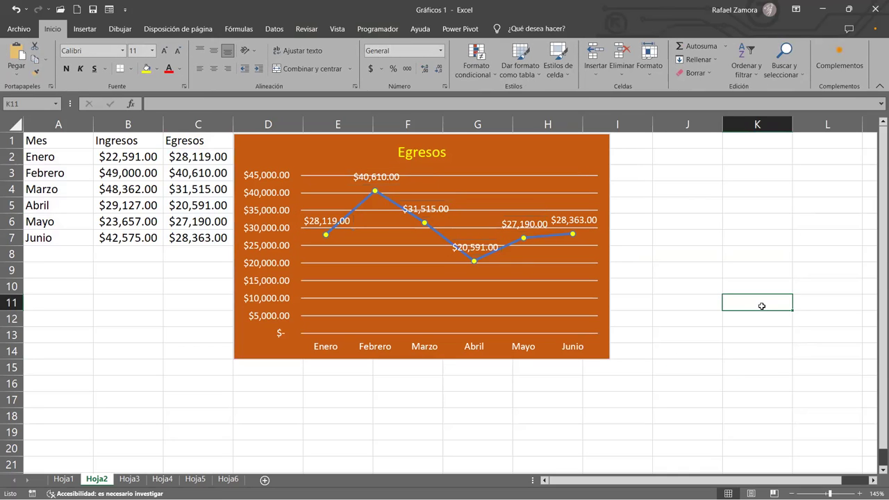
{"action": "left_click", "coordinate": [513, 176]}
{"action": "left_click", "coordinate": [424, 60]}
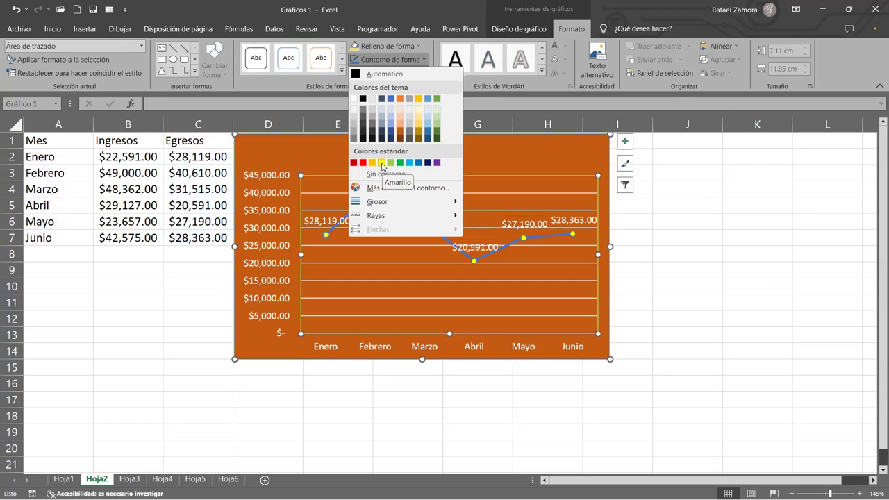
{"action": "left_click", "coordinate": [711, 276]}
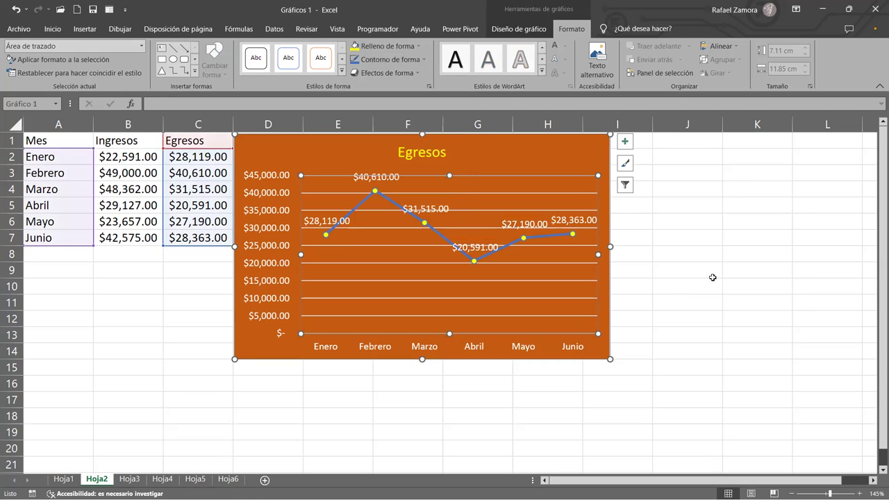
{"action": "left_click", "coordinate": [712, 272]}
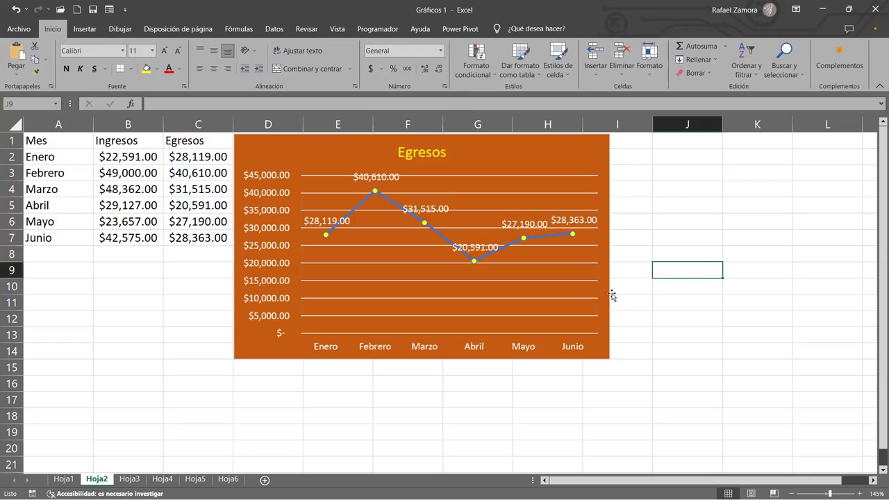
- On Hoja3, insert a line chart with markers from A1:C7 comparing Ingresos and Egresos
{"action": "left_click", "coordinate": [125, 480]}
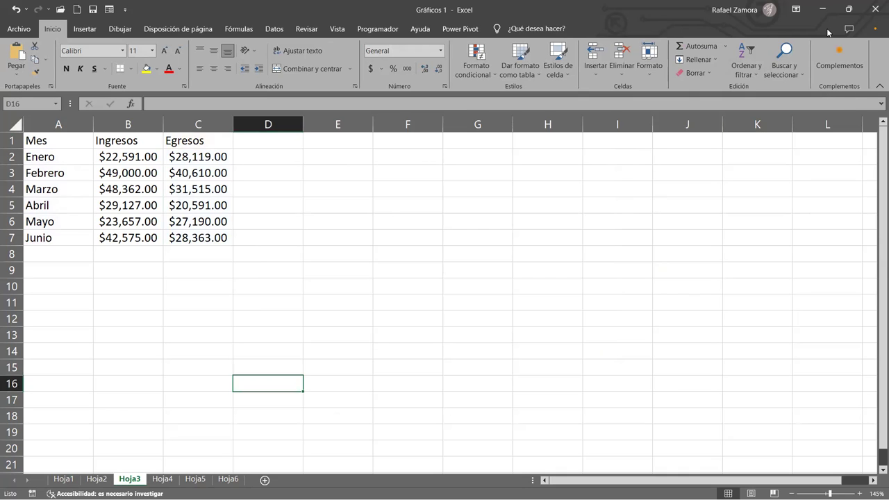
{"action": "mouse_move", "coordinate": [42, 140]}
{"action": "left_mouse_down"}
{"action": "mouse_move", "coordinate": [213, 249]}
{"action": "mouse_move", "coordinate": [222, 242]}
{"action": "left_mouse_up"}
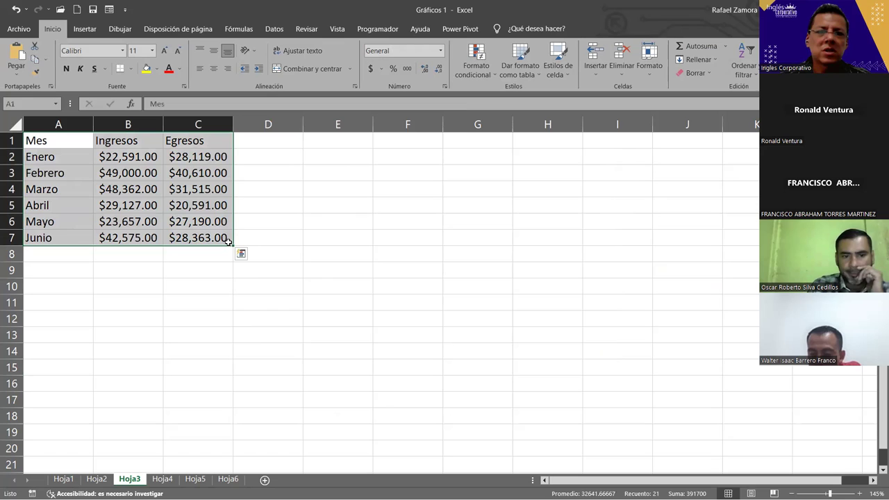
{"action": "left_click", "coordinate": [85, 28]}
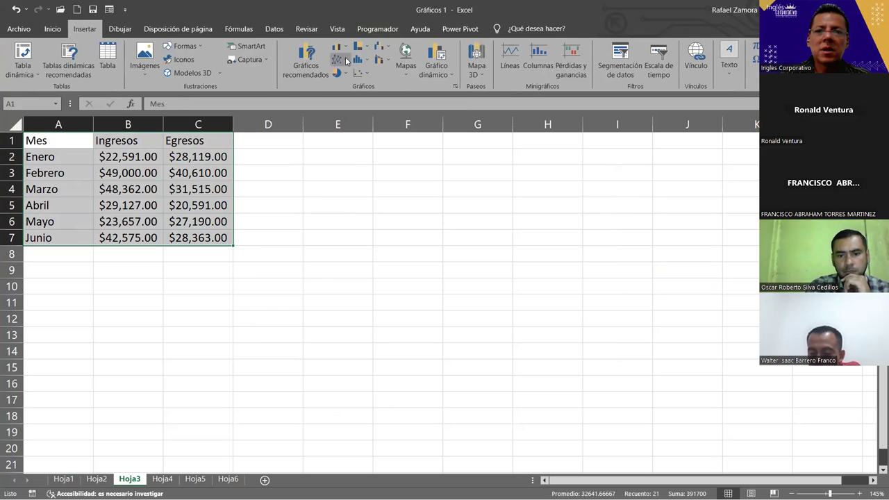
{"action": "left_click", "coordinate": [339, 60]}
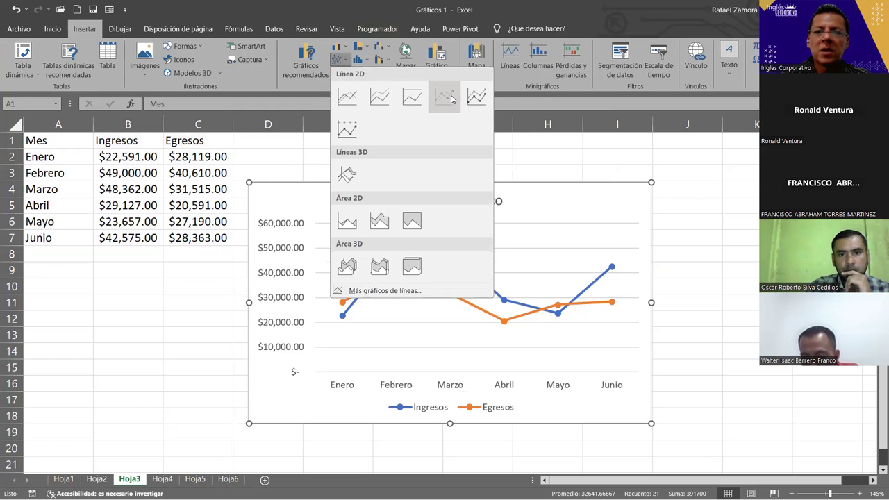
{"action": "left_click", "coordinate": [451, 98]}
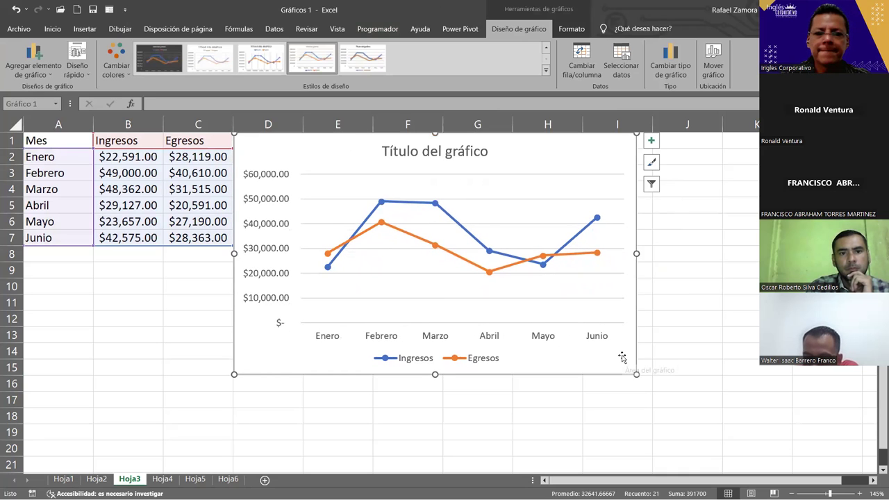
{"action": "left_click", "coordinate": [338, 432]}
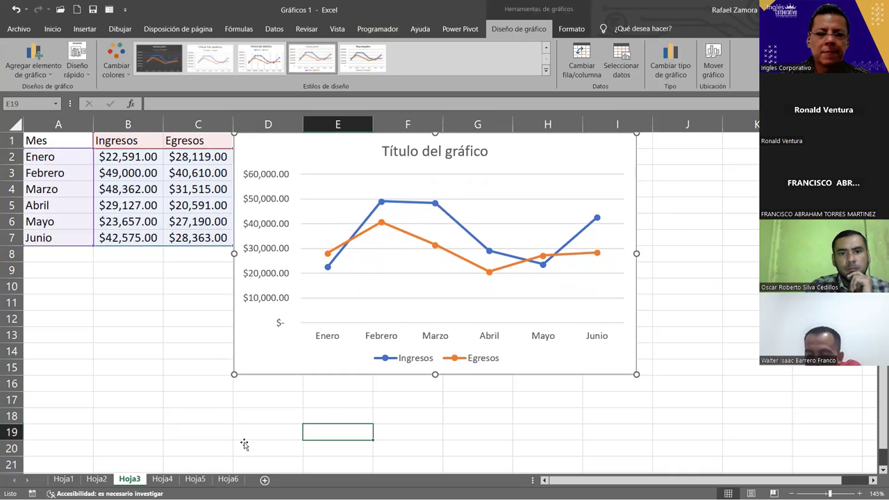
- After checking the Hoja1 and Hoja2 charts, shrink the Hoja3 line chart slightly from its bottom-right corner
{"action": "left_click", "coordinate": [72, 481]}
{"action": "left_click", "coordinate": [97, 480]}
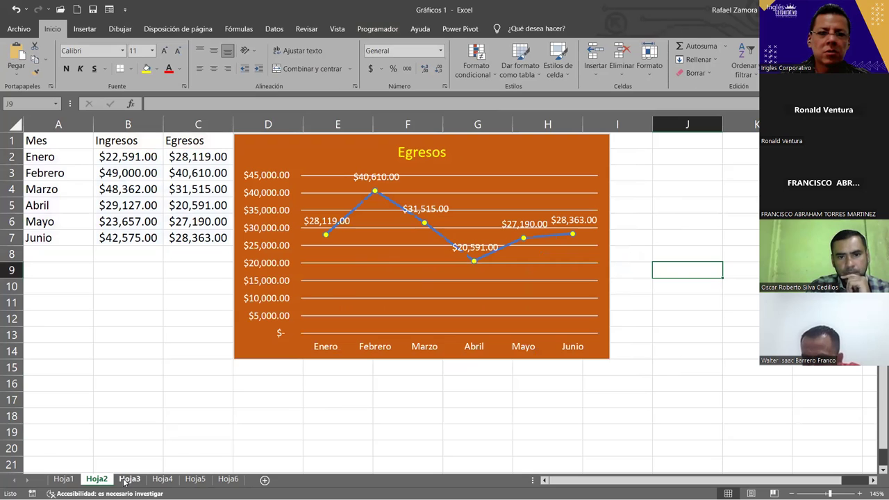
{"action": "left_click", "coordinate": [127, 480]}
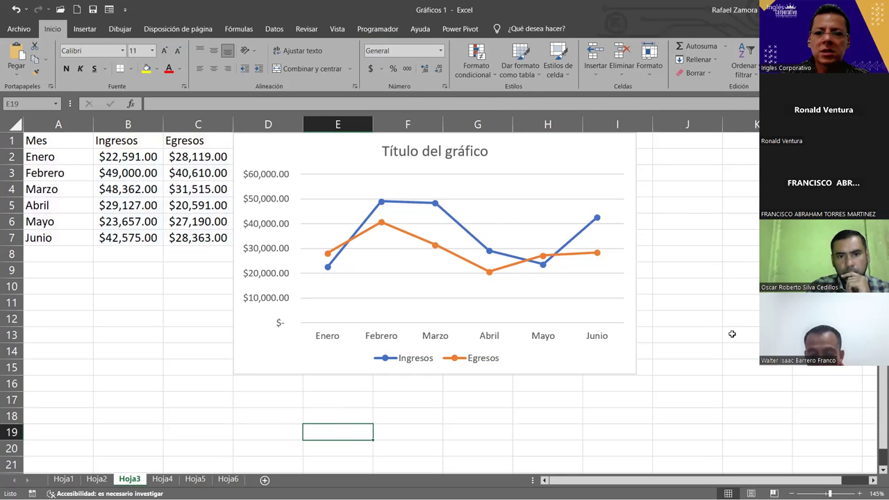
{"action": "left_click", "coordinate": [622, 361]}
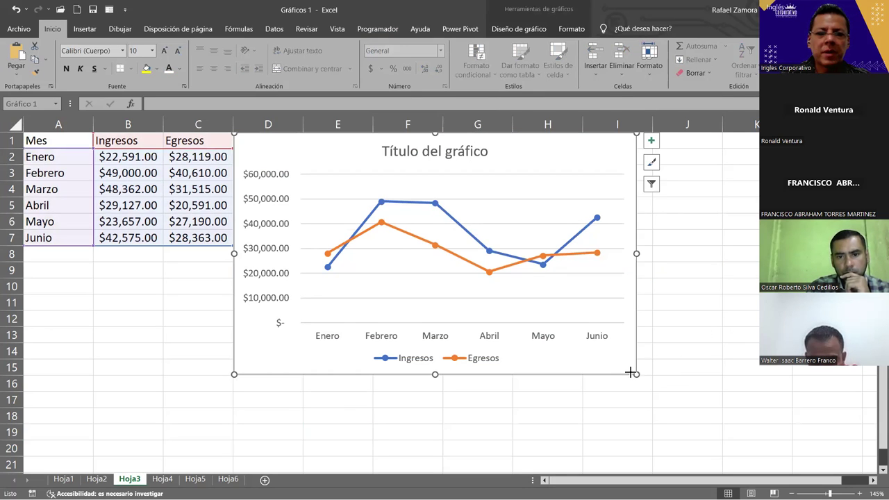
{"action": "left_click_drag", "start_coordinate": [631, 373], "coordinate": [615, 358]}
{"action": "left_click", "coordinate": [622, 394]}
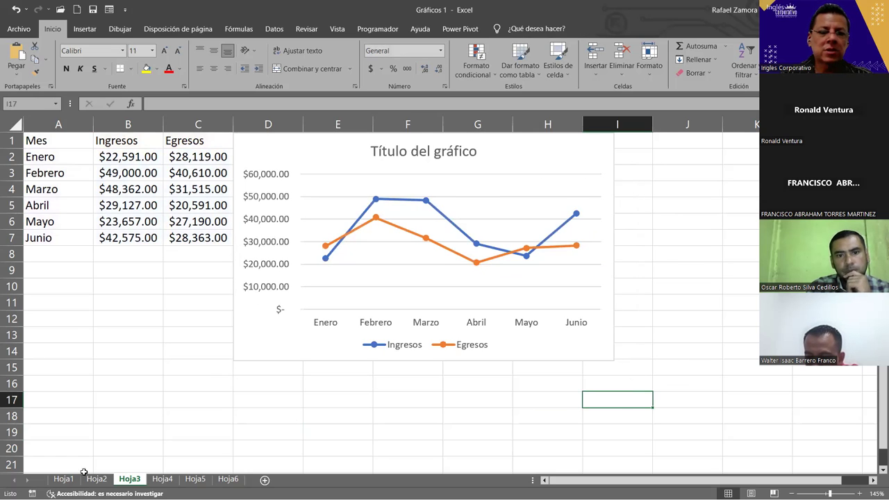
- Compare the resized Hoja3 chart's size against the charts on Hoja1 and Hoja2
{"action": "left_click", "coordinate": [63, 480]}
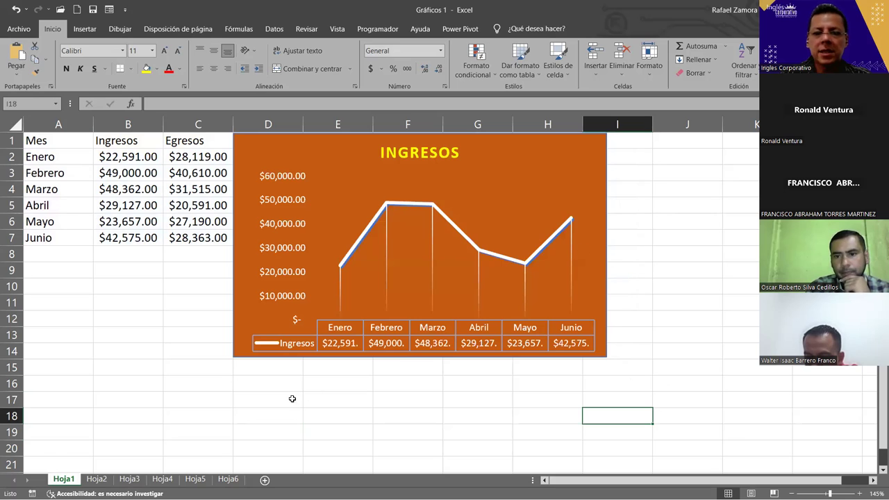
{"action": "key", "text": "ctrl+Page_Down"}
{"action": "key", "text": "ctrl+Page_Down"}
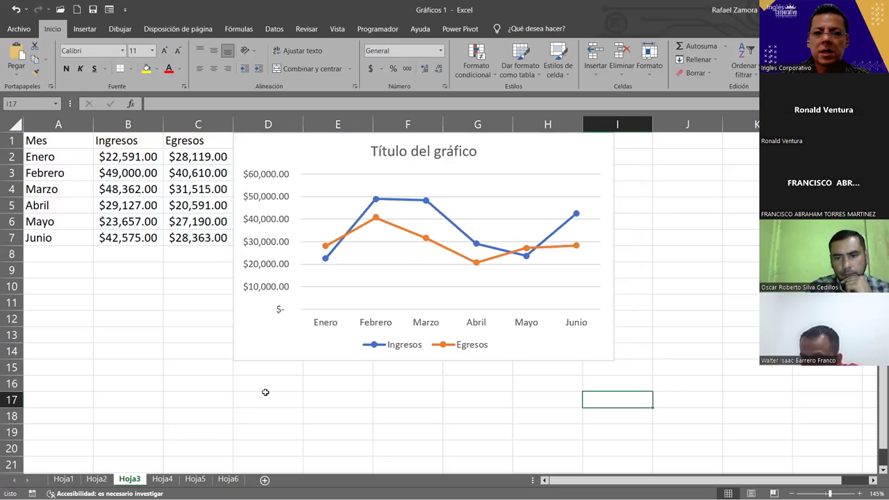
{"action": "left_click", "coordinate": [87, 481]}
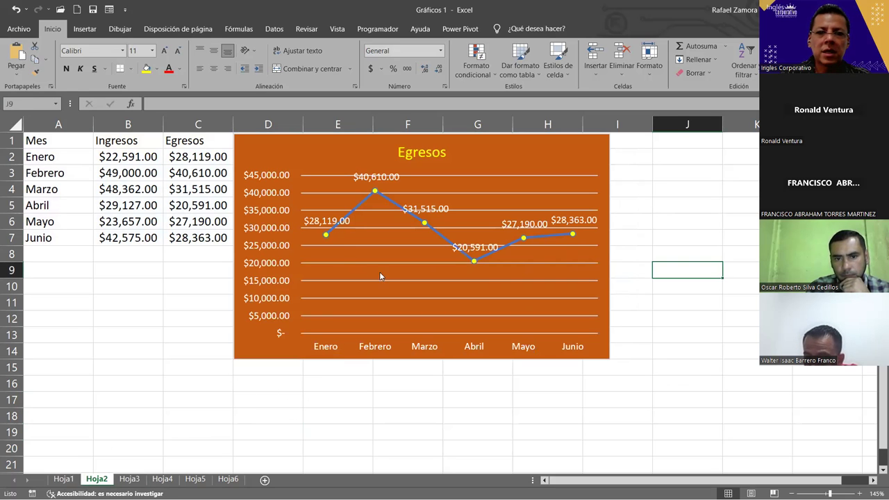
{"action": "left_click", "coordinate": [129, 479]}
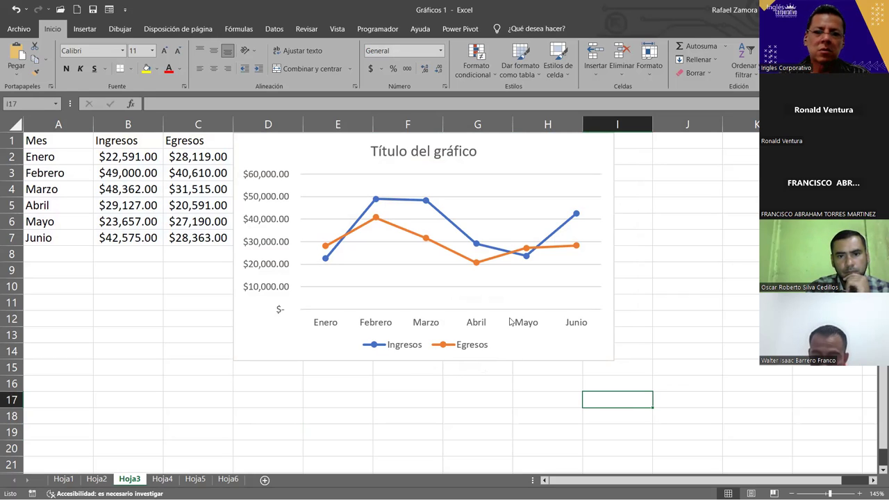
- Apply the dark style from Diseño de gráfico's Estilos de diseño to the Hoja3 Ingresos/Egresos chart
{"action": "left_click", "coordinate": [611, 143]}
{"action": "left_click", "coordinate": [572, 28]}
{"action": "left_click", "coordinate": [519, 28]}
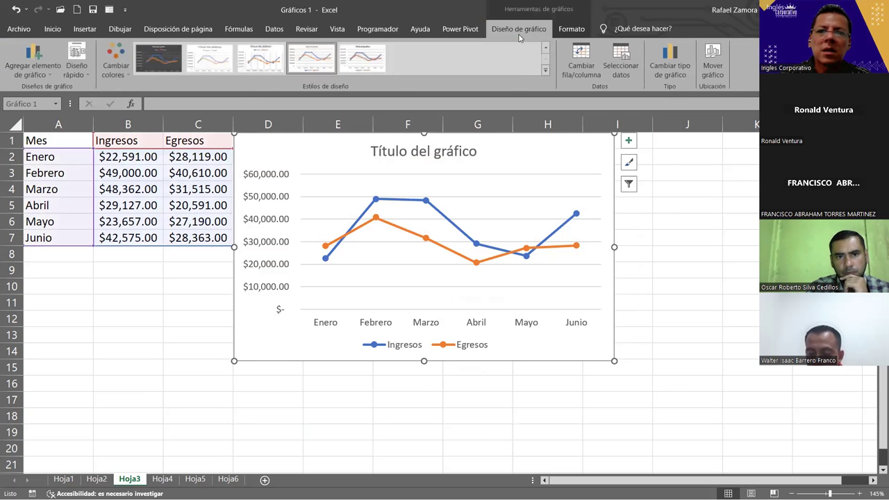
{"action": "left_click", "coordinate": [159, 59]}
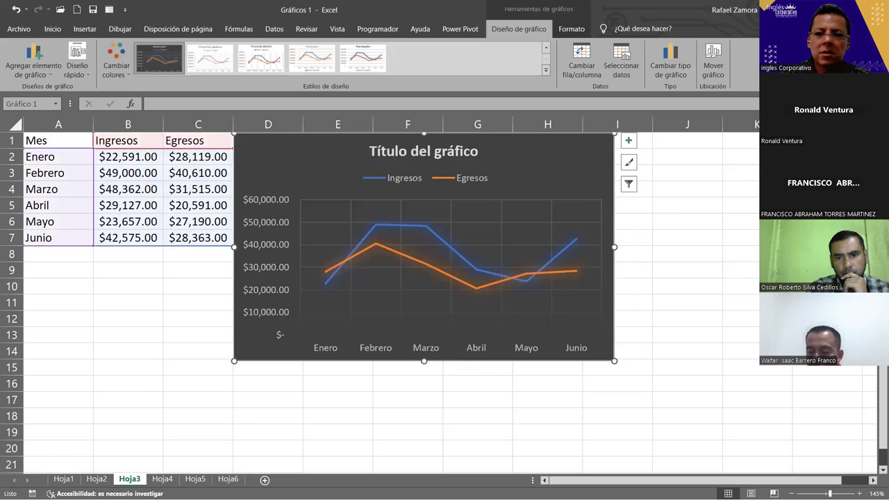
{"action": "left_click", "coordinate": [685, 379]}
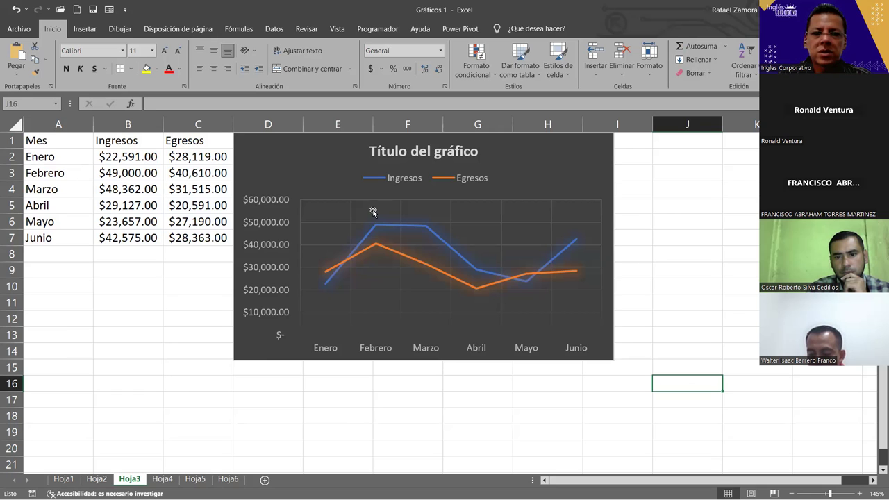
{"action": "left_click", "coordinate": [63, 479]}
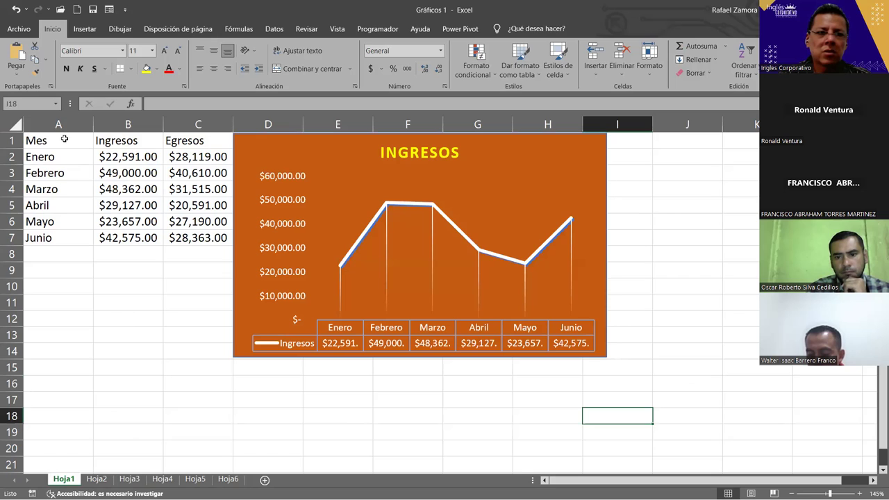
{"action": "left_click", "coordinate": [594, 157]}
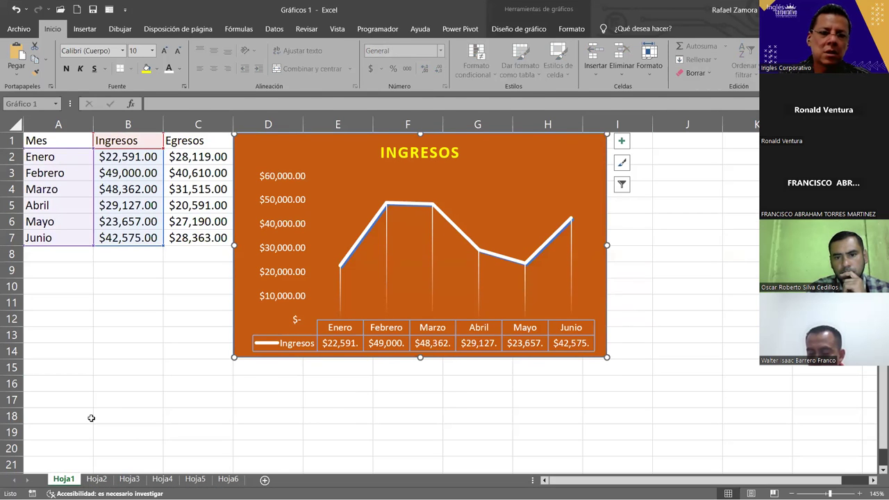
{"action": "left_click", "coordinate": [97, 479]}
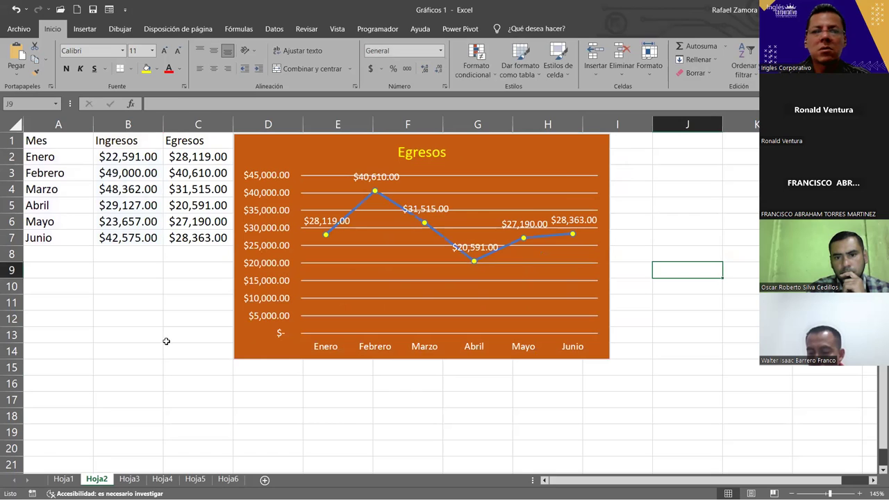
{"action": "left_click", "coordinate": [566, 175]}
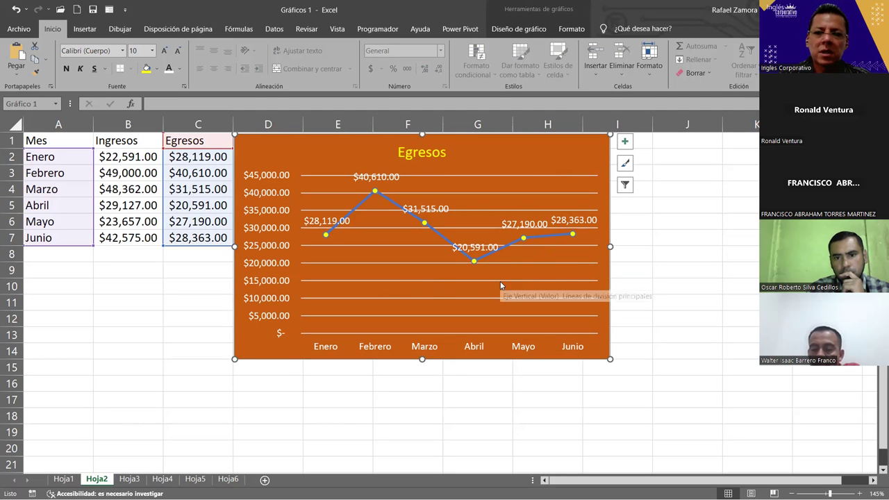
{"action": "key", "text": "ctrl+Page_Down"}
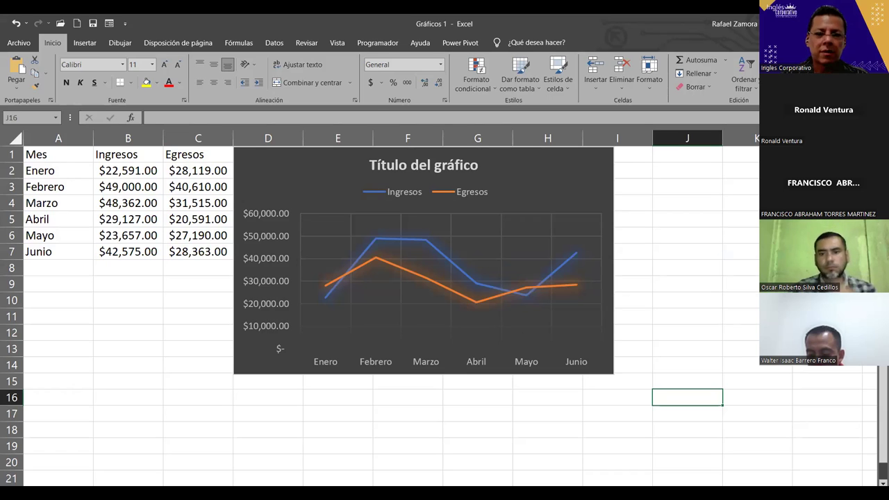
{"action": "left_click", "coordinate": [417, 388]}
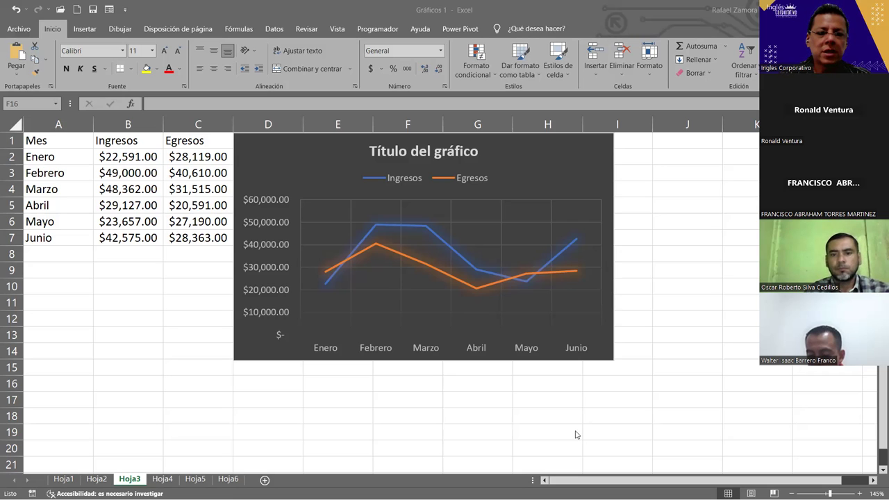
- Flip through Hoja1, Hoja2 and Hoja3, ending on Hoja4 with the Canal and % Audiencia table
{"action": "key", "text": "ctrl+Page_Down"}
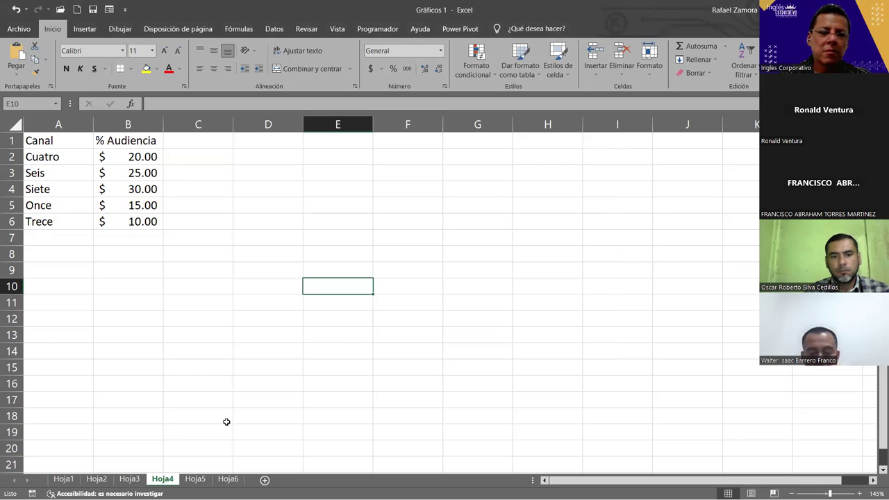
{"action": "left_click", "coordinate": [57, 479]}
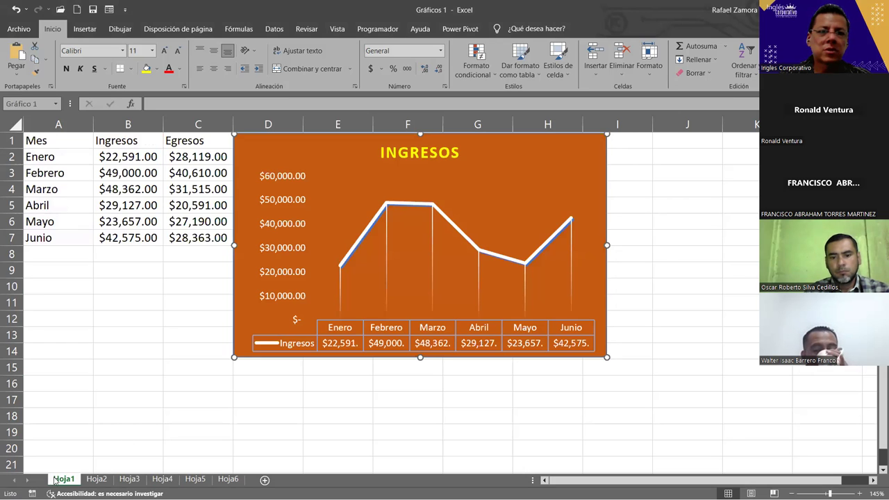
{"action": "left_click", "coordinate": [96, 479]}
{"action": "left_click", "coordinate": [124, 480]}
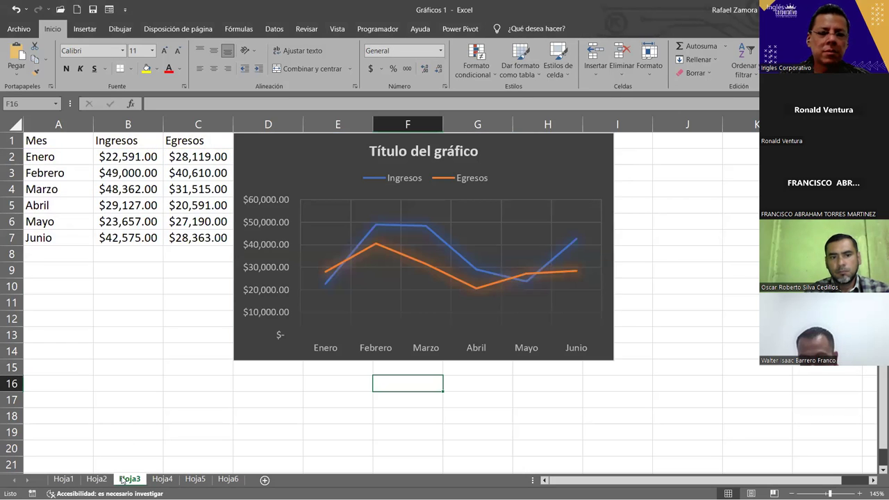
{"action": "key", "text": "ctrl+Page_Down"}
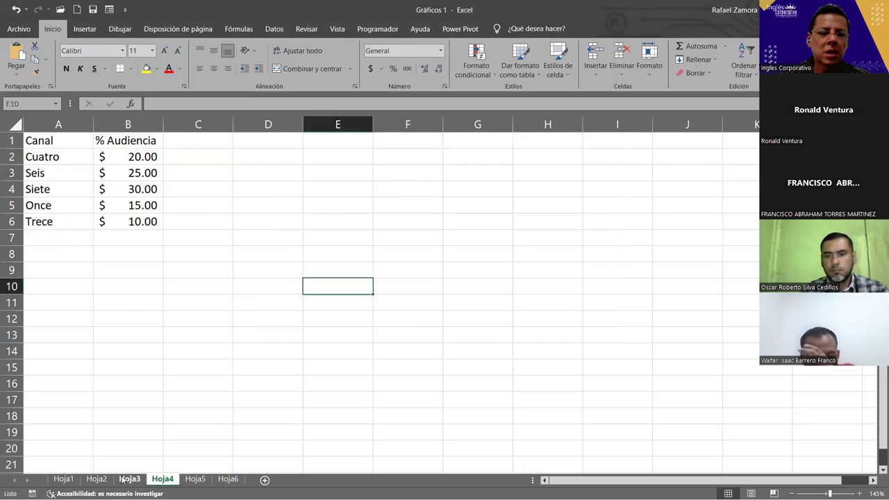
{"action": "left_click", "coordinate": [123, 479]}
{"action": "key", "text": "ctrl+Page_Down"}
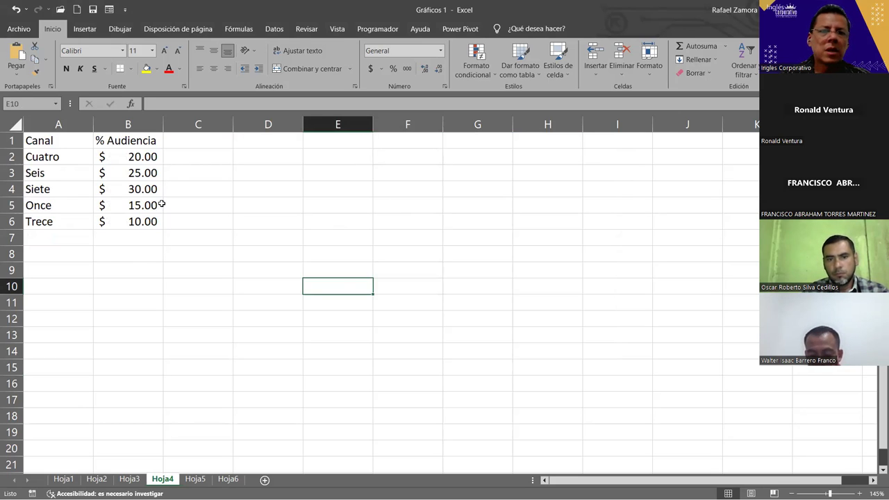
- Select A1:B6 and insert a Circular 3D pie chart of % Audiencia by Canal
{"action": "left_click_drag", "start_coordinate": [56, 139], "coordinate": [118, 220]}
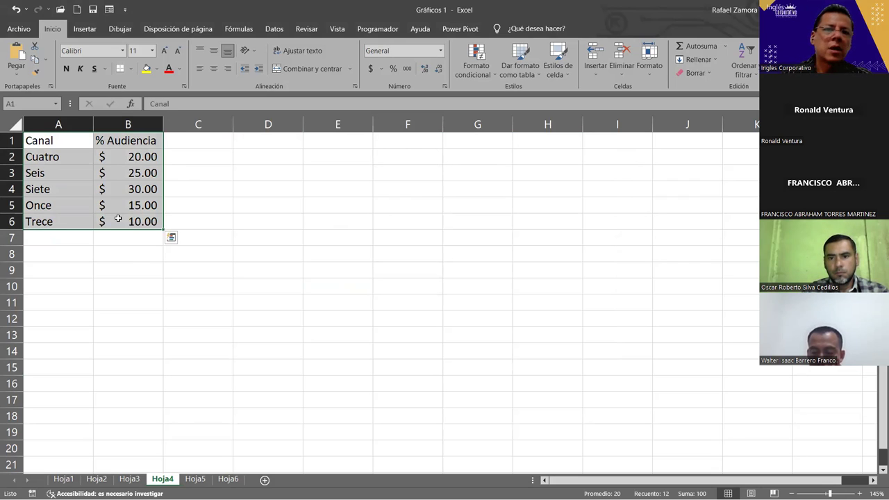
{"action": "left_click", "coordinate": [83, 29]}
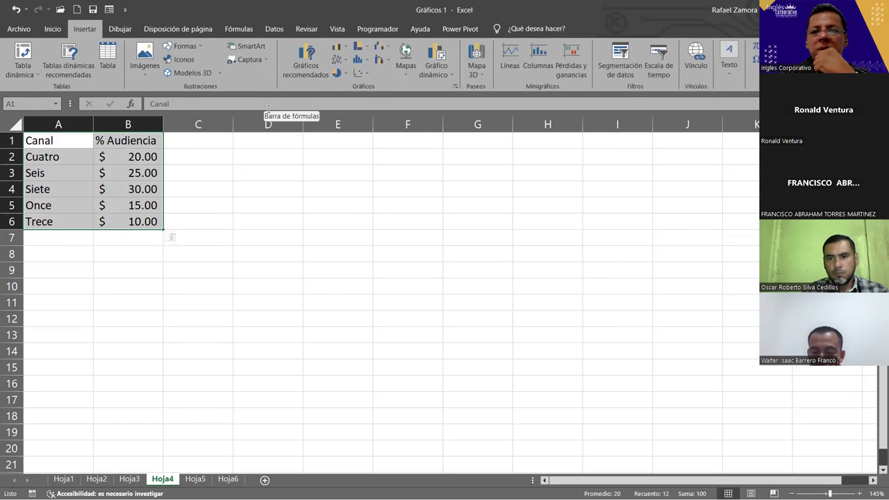
{"action": "left_click", "coordinate": [349, 77]}
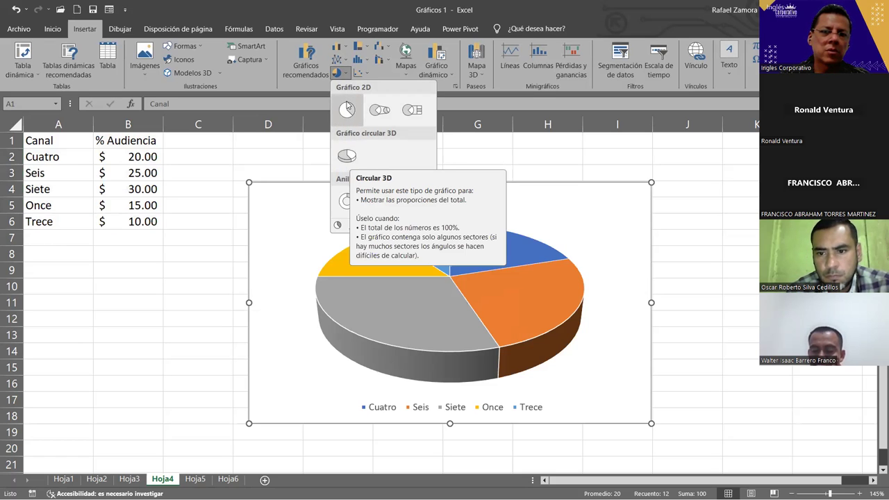
{"action": "left_click", "coordinate": [357, 160]}
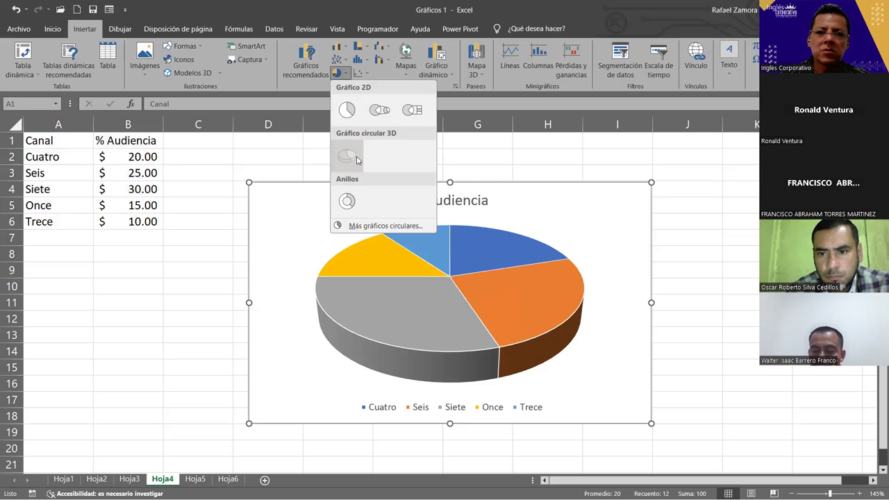
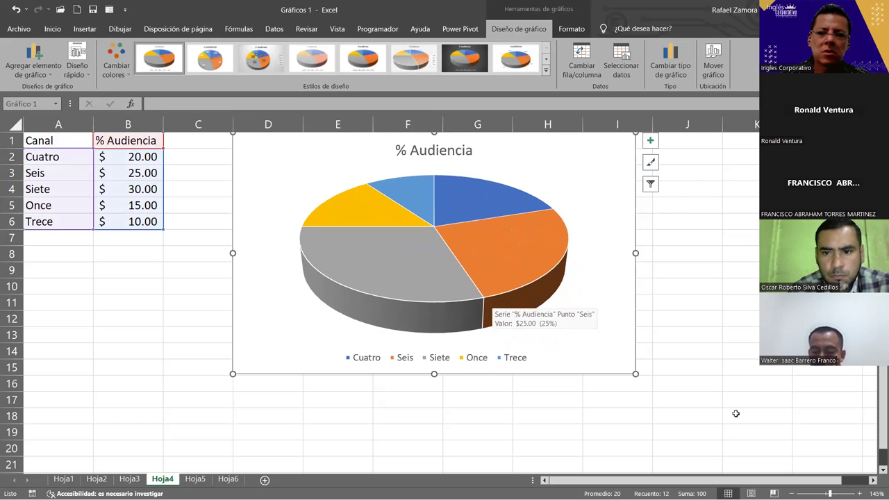
- Change B2:B6 from dollar amounts to General number format and centre the values
{"action": "left_click", "coordinate": [704, 358]}
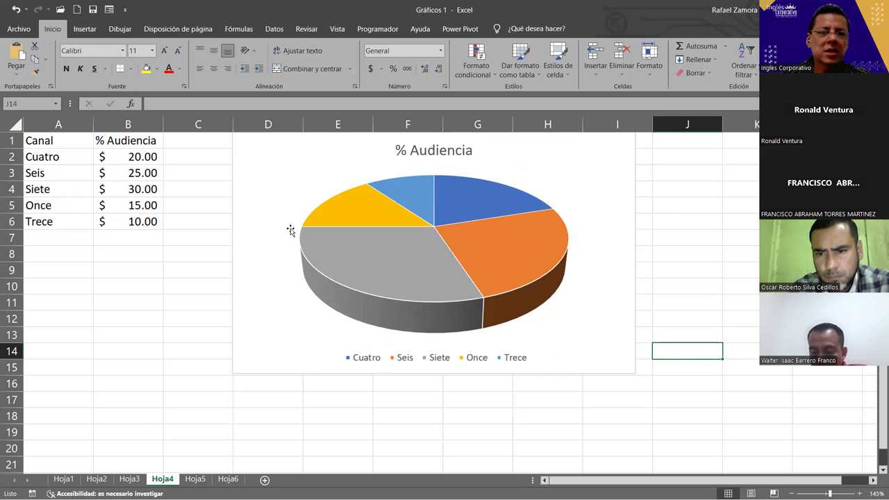
{"action": "left_click_drag", "start_coordinate": [138, 159], "coordinate": [132, 238]}
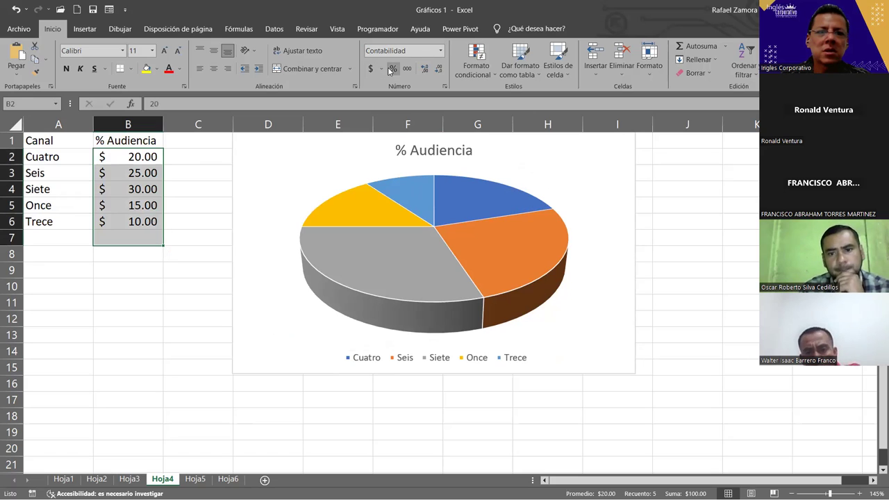
{"action": "left_click", "coordinate": [440, 51]}
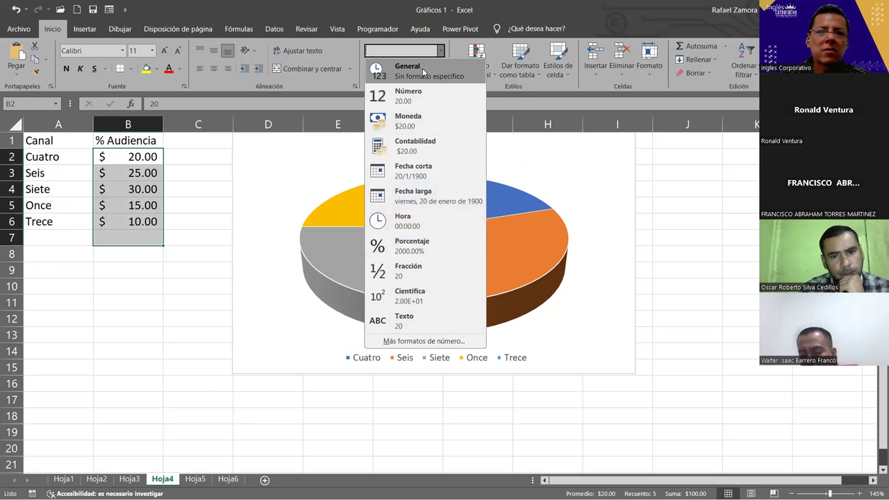
{"action": "left_click", "coordinate": [423, 68]}
{"action": "left_click", "coordinate": [214, 68]}
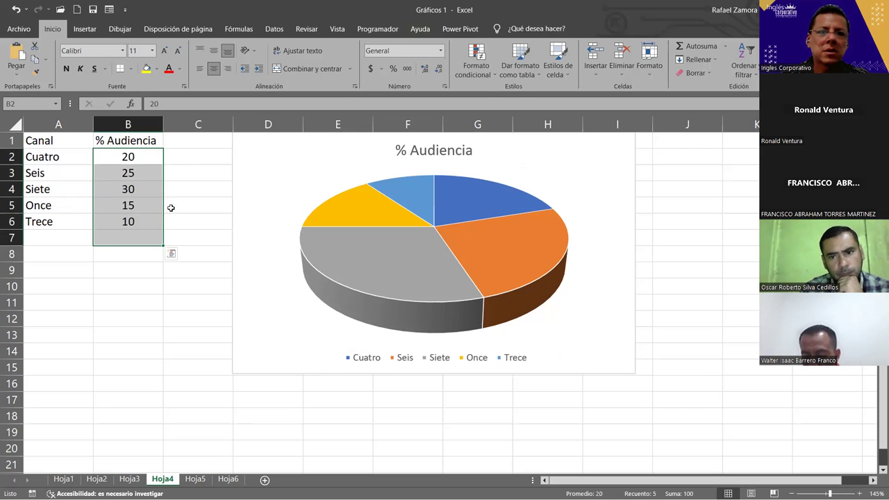
- Check the reformatted values 20, 25, 30, 15 and 10, then select the pie chart
{"action": "left_click", "coordinate": [149, 289]}
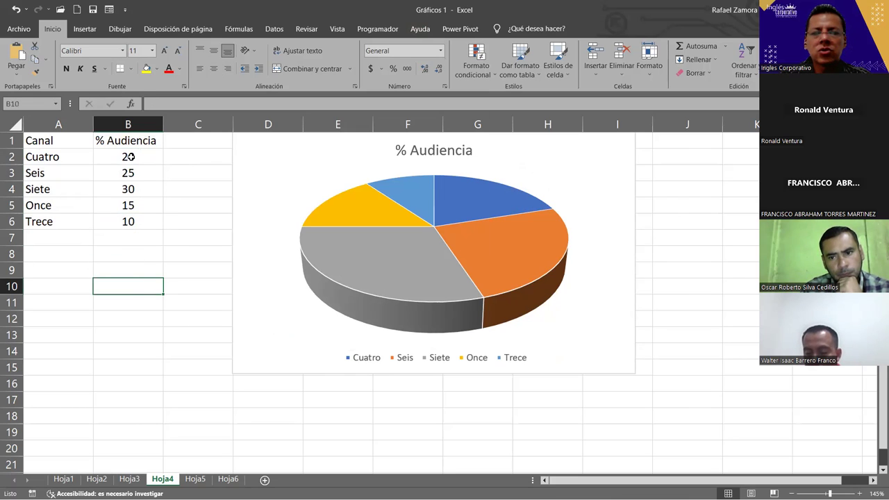
{"action": "left_click_drag", "start_coordinate": [129, 157], "coordinate": [129, 222]}
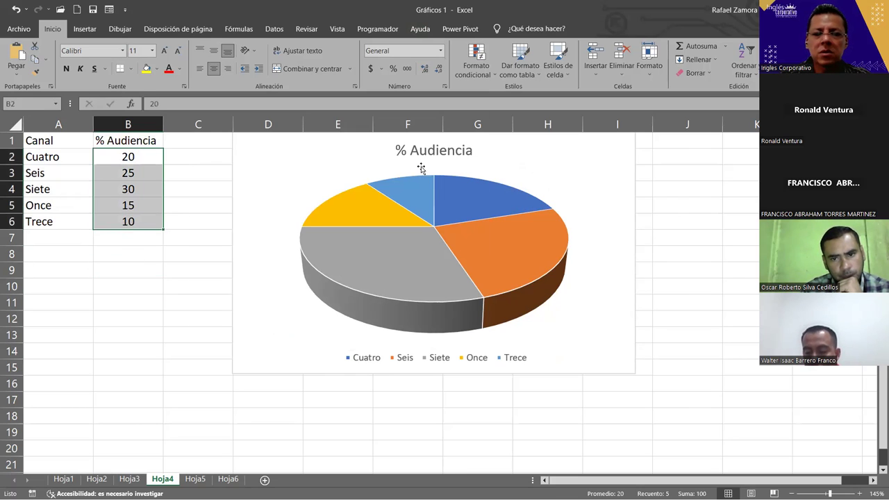
{"action": "left_click", "coordinate": [181, 276]}
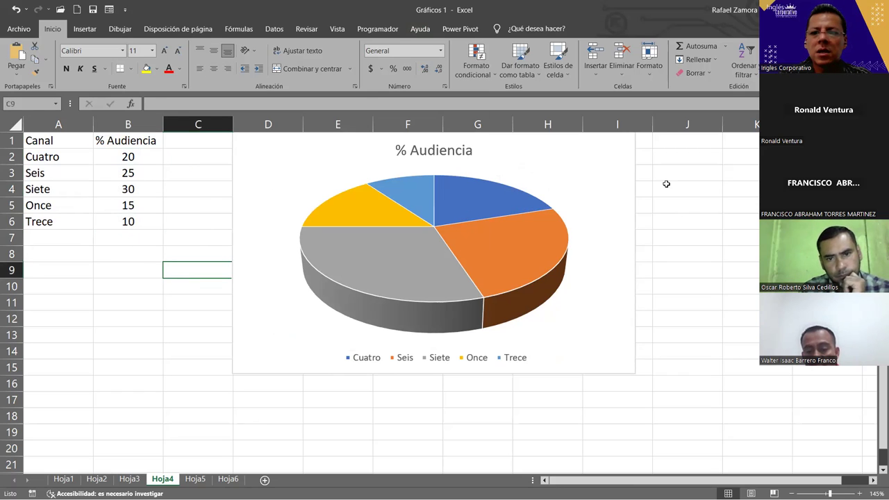
{"action": "left_click", "coordinate": [626, 155]}
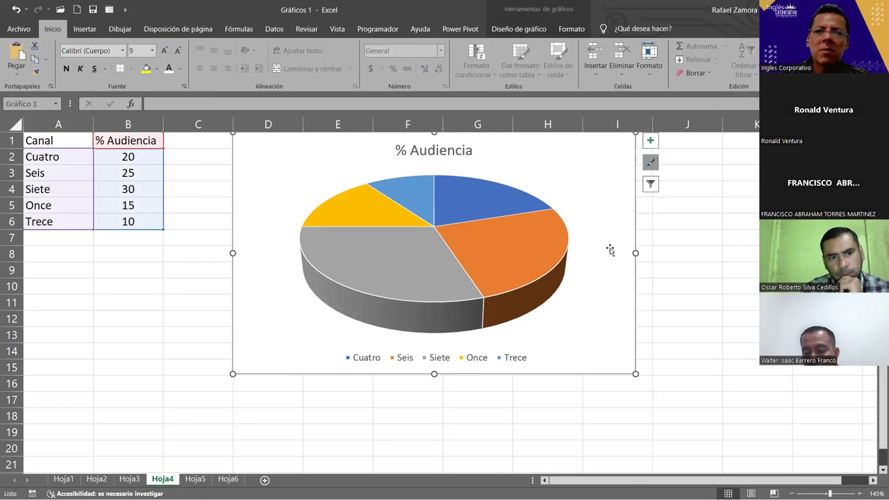
- Apply chart style Estilo 10 to the % Audiencia pie from the Chart Styles gallery
{"action": "left_click", "coordinate": [521, 28]}
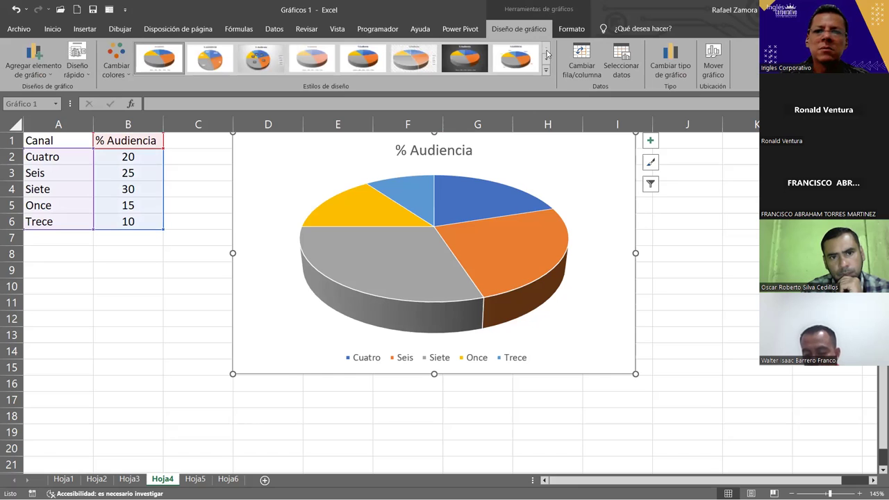
{"action": "left_click", "coordinate": [547, 73]}
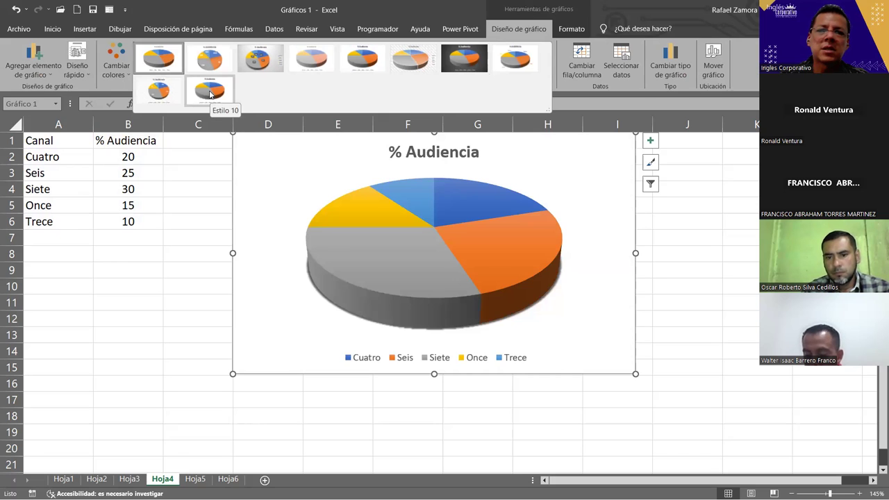
{"action": "left_click", "coordinate": [210, 93]}
{"action": "left_click", "coordinate": [686, 289]}
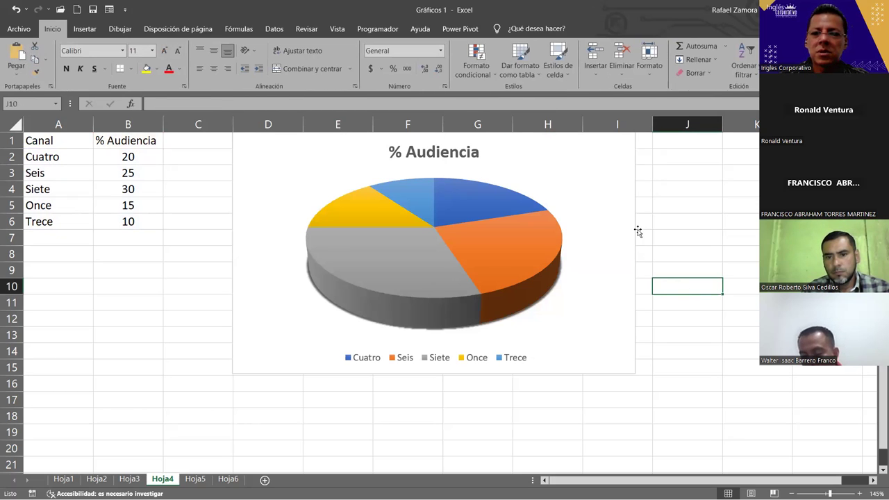
{"action": "left_click", "coordinate": [637, 231]}
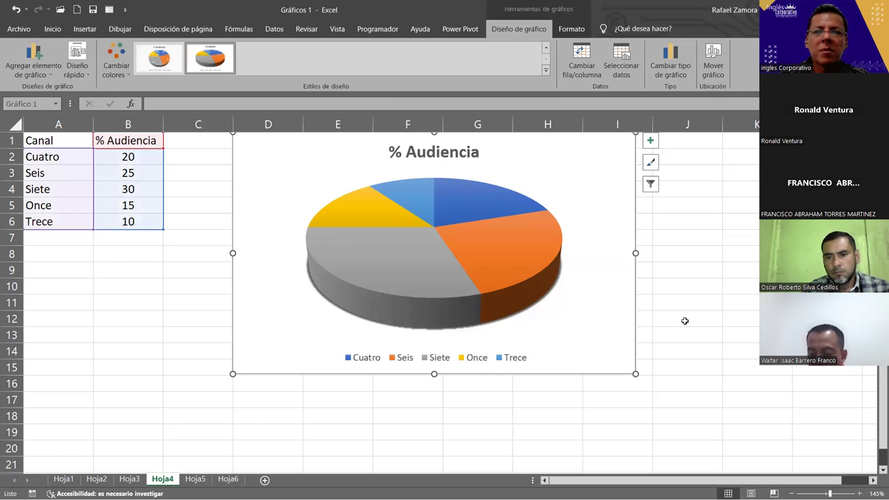
- Fill the chart background with Azul grisáceo, Texto 2, Oscuro 25%
{"action": "left_click", "coordinate": [576, 31]}
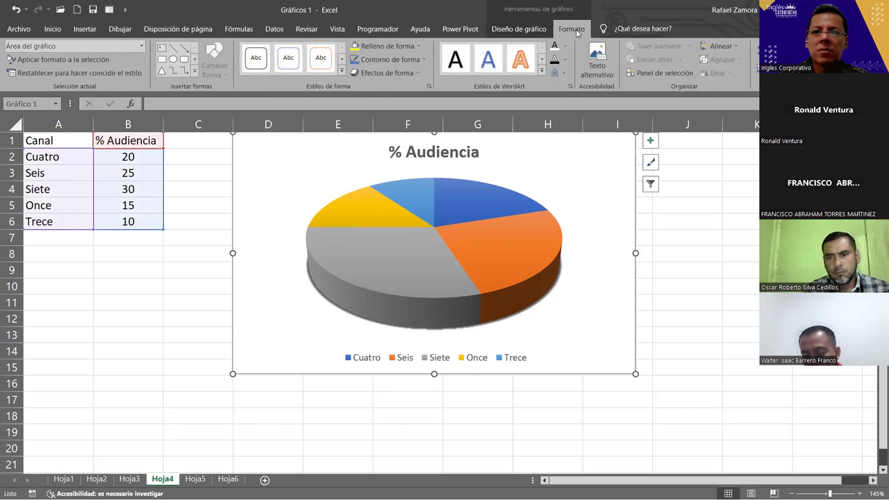
{"action": "left_click", "coordinate": [420, 46]}
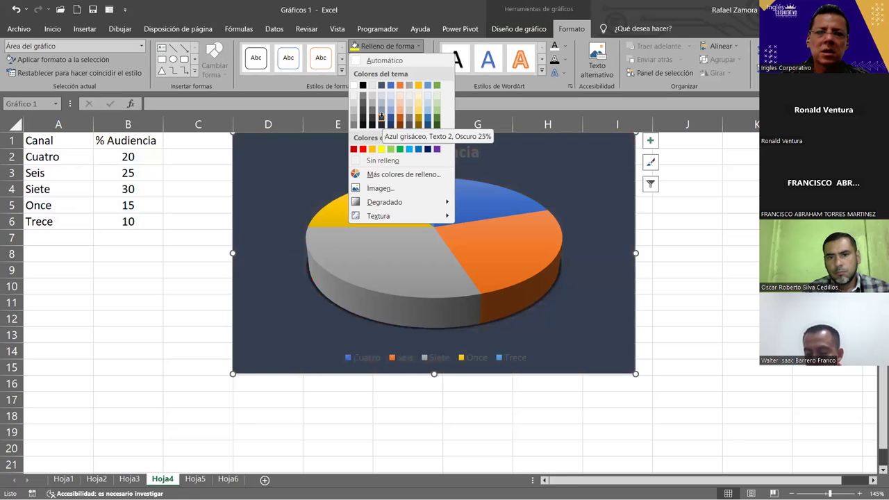
{"action": "left_click", "coordinate": [381, 120]}
{"action": "left_click", "coordinate": [455, 154]}
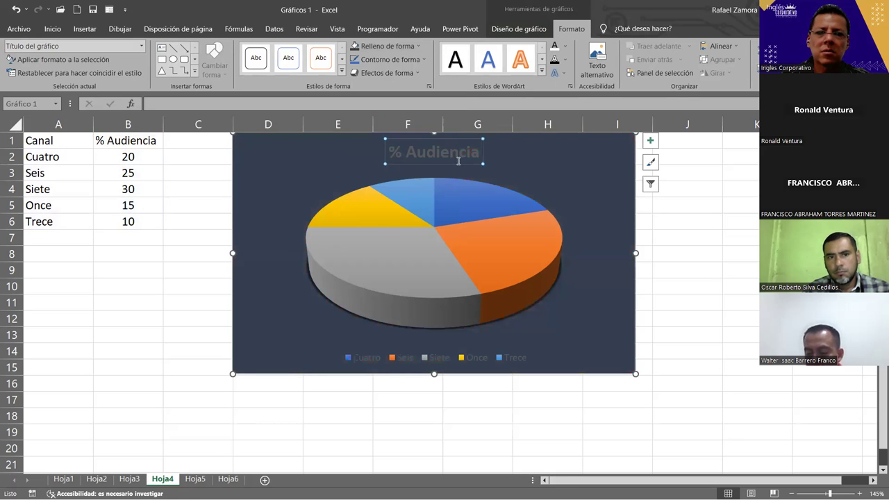
- Set the '% Audiencia' title's WordArt text fill to yellow
{"action": "left_click", "coordinate": [566, 46]}
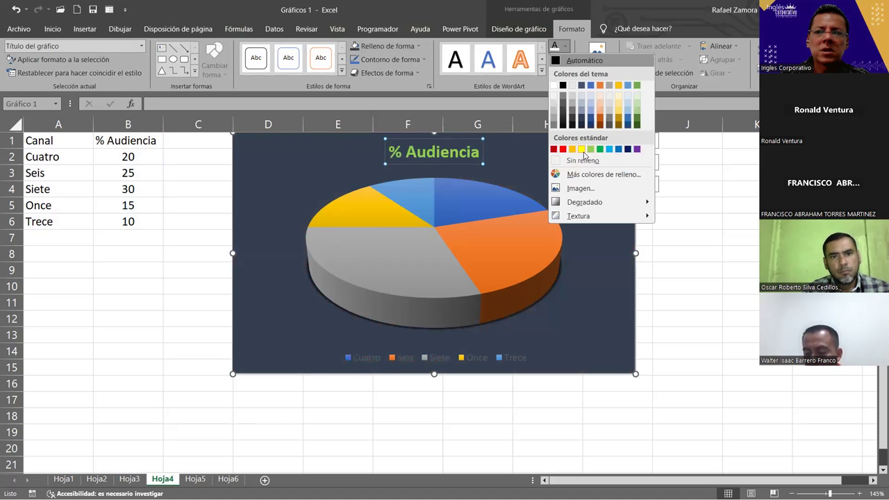
{"action": "left_click", "coordinate": [583, 150]}
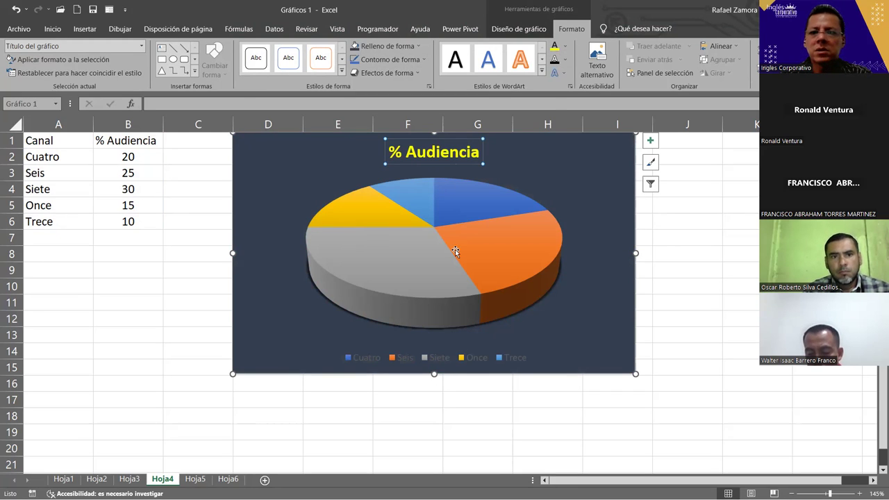
{"action": "left_click", "coordinate": [517, 358]}
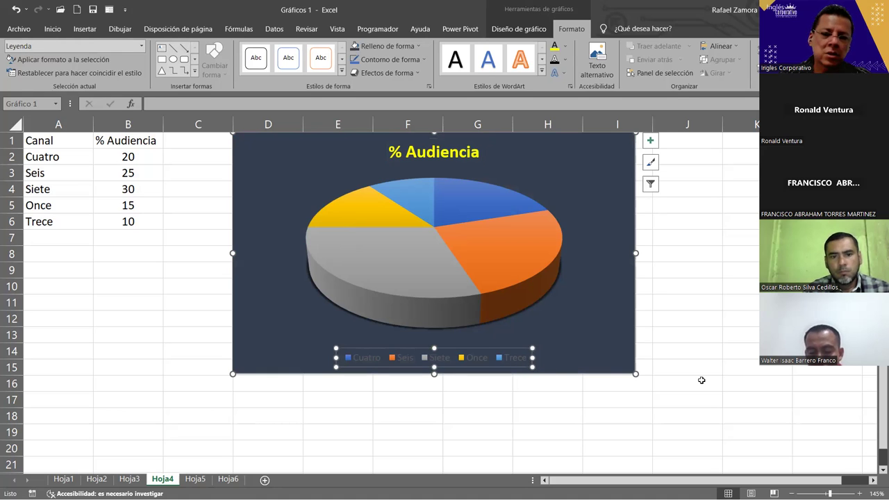
- Make the legend labels Cuatro through Trece white (Blanco, Fondo 1)
{"action": "left_click", "coordinate": [702, 380]}
{"action": "left_click", "coordinate": [525, 360]}
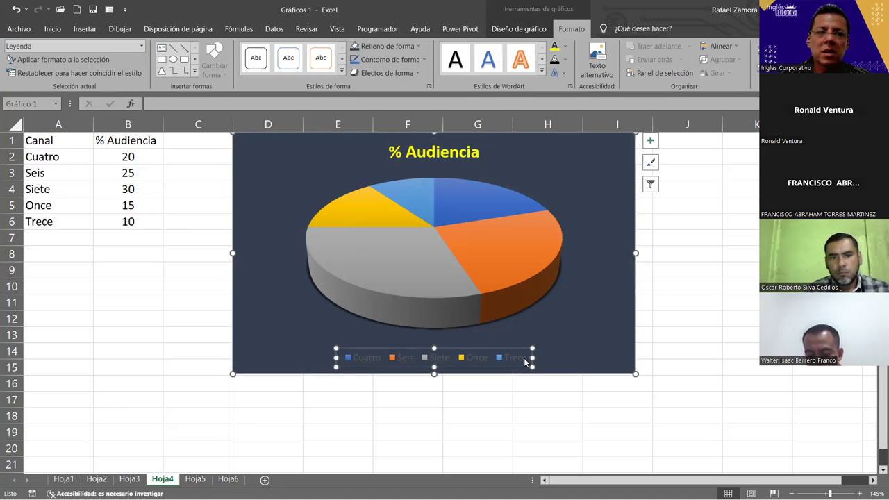
{"action": "left_click", "coordinate": [567, 47]}
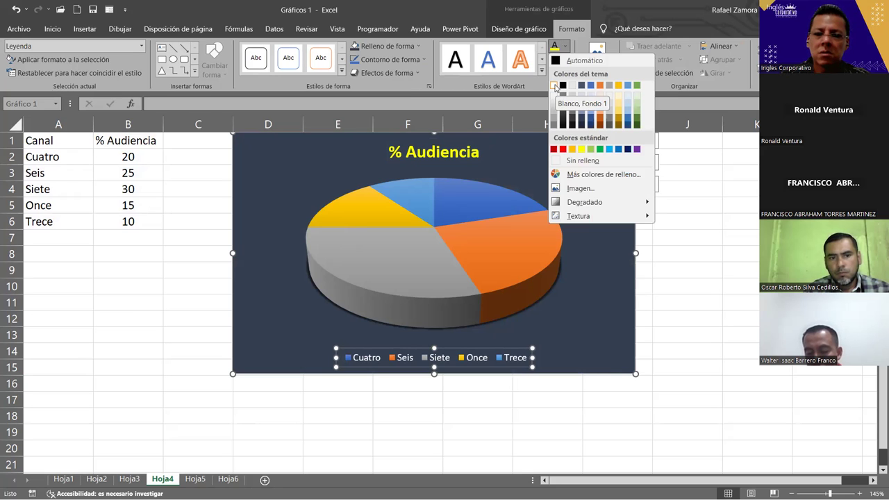
{"action": "left_click", "coordinate": [555, 87]}
{"action": "left_click", "coordinate": [660, 321]}
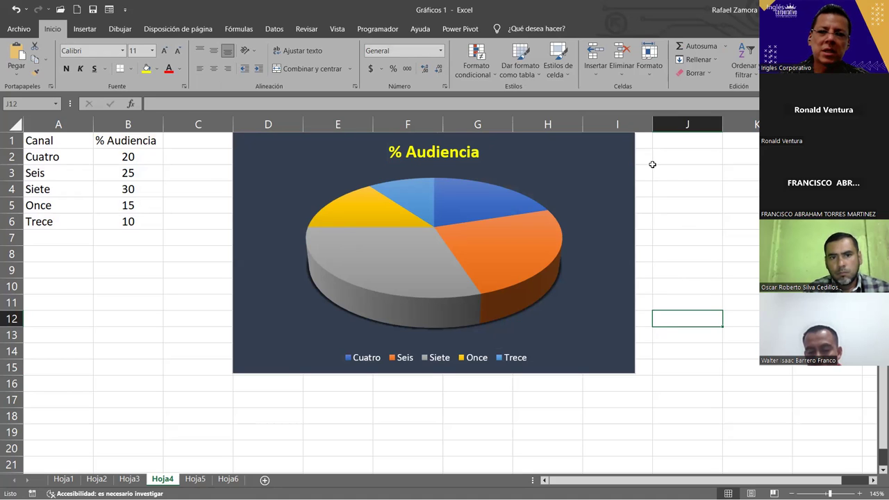
- Compare the pie's Chart Elements list with the one for the income/expense line chart on Hoja3
{"action": "left_click", "coordinate": [630, 151]}
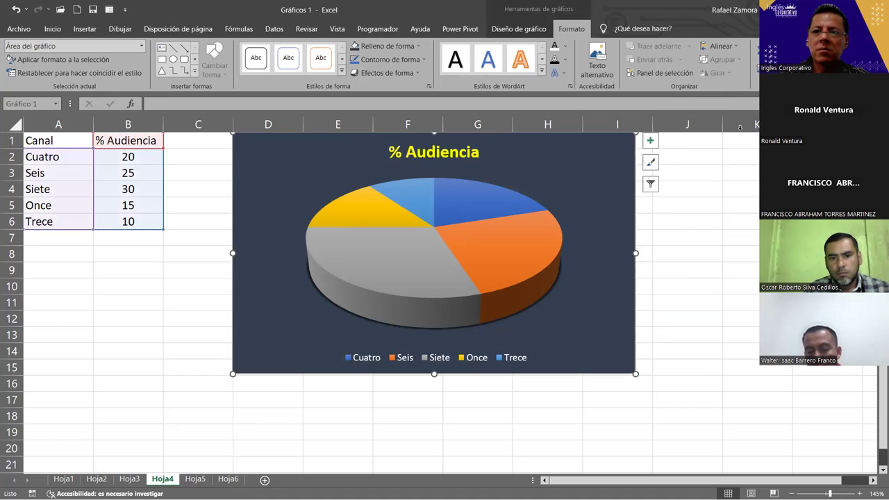
{"action": "left_click", "coordinate": [650, 143]}
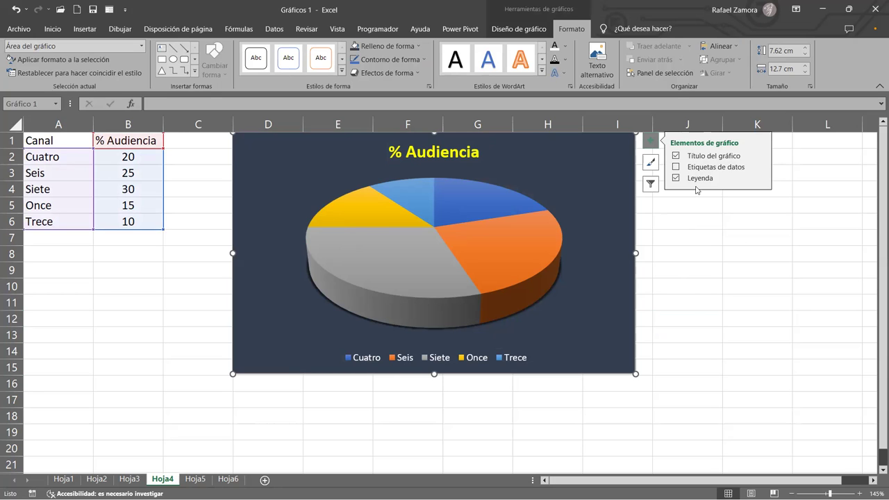
{"action": "left_click", "coordinate": [691, 223]}
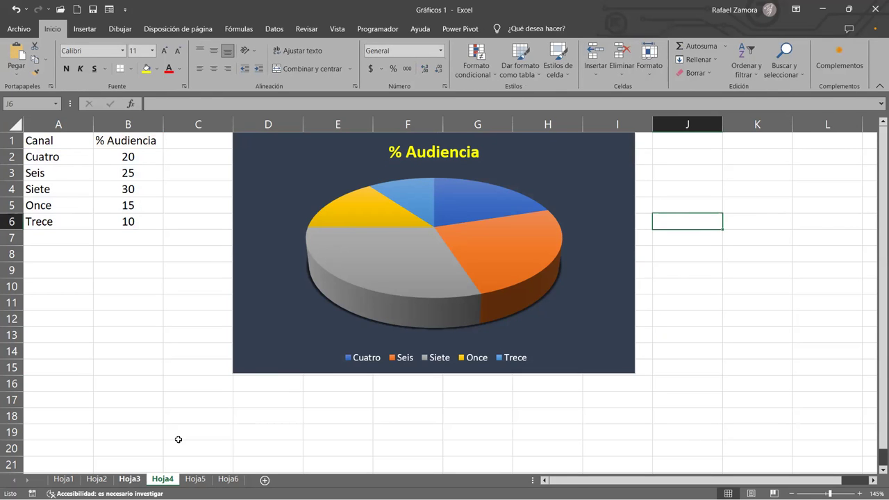
{"action": "key", "text": "ctrl+Page_Up"}
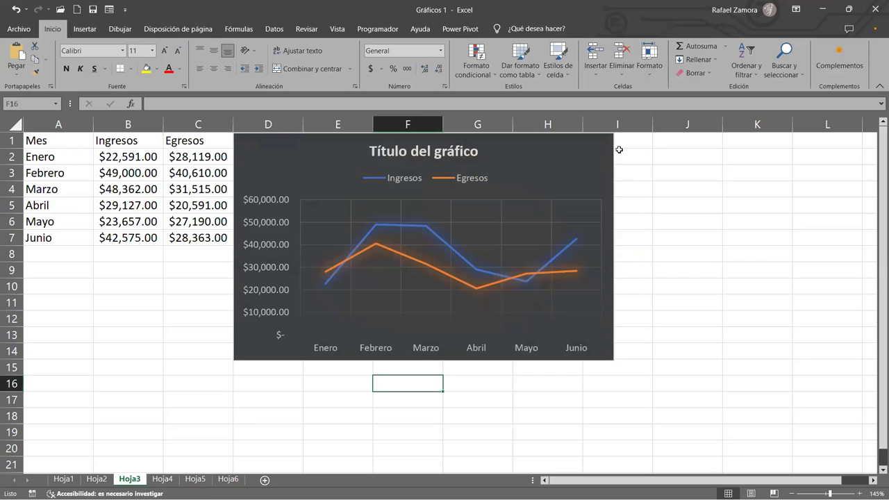
{"action": "left_click", "coordinate": [618, 149]}
{"action": "left_click", "coordinate": [627, 141]}
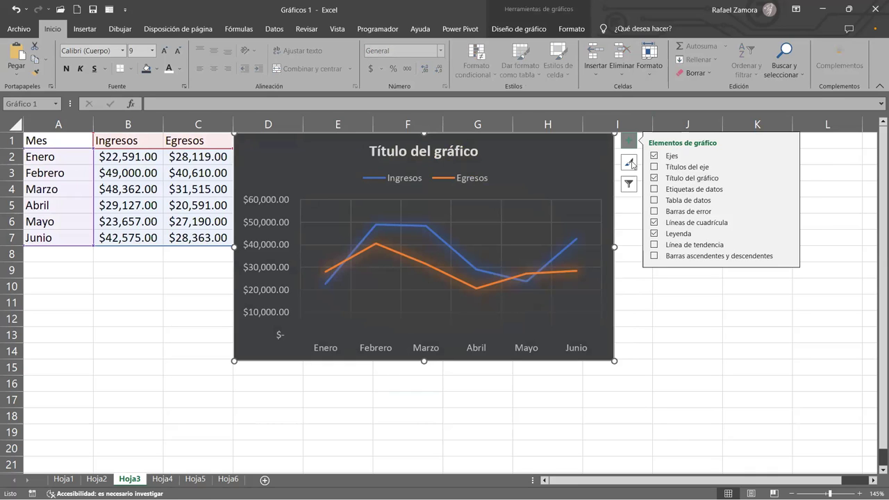
{"action": "left_click", "coordinate": [524, 410]}
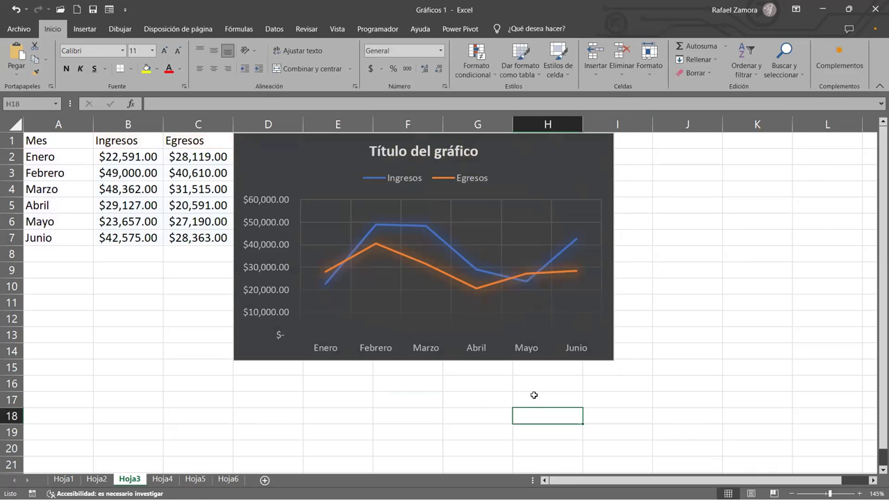
- Back on Hoja4, bring up the Chart Elements list for the % Audiencia pie
{"action": "key", "text": "ctrl+Page_Down"}
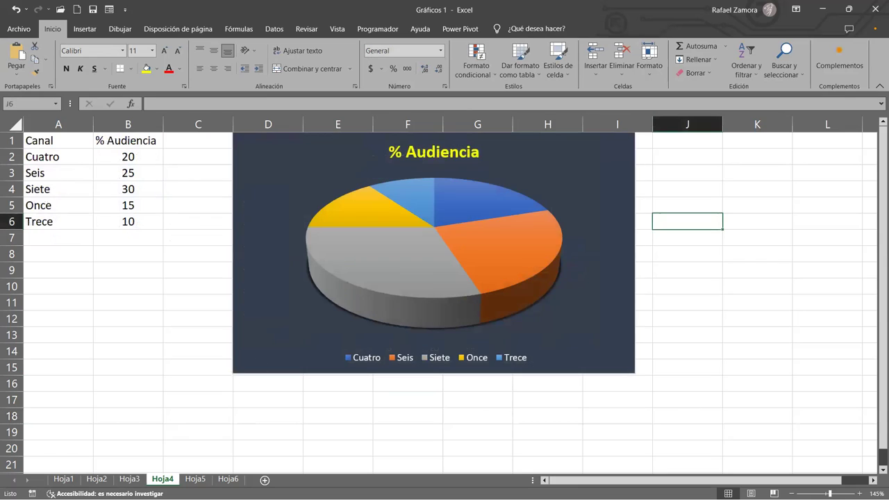
{"action": "left_click", "coordinate": [625, 149]}
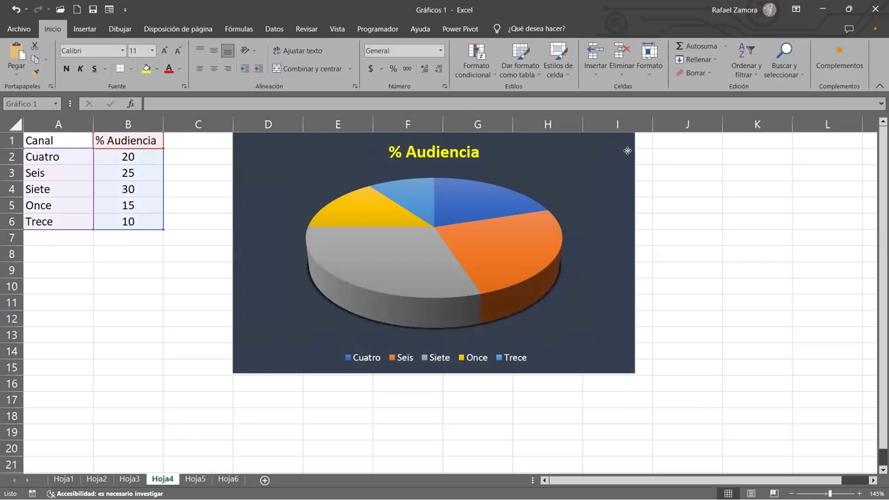
{"action": "left_click", "coordinate": [653, 141]}
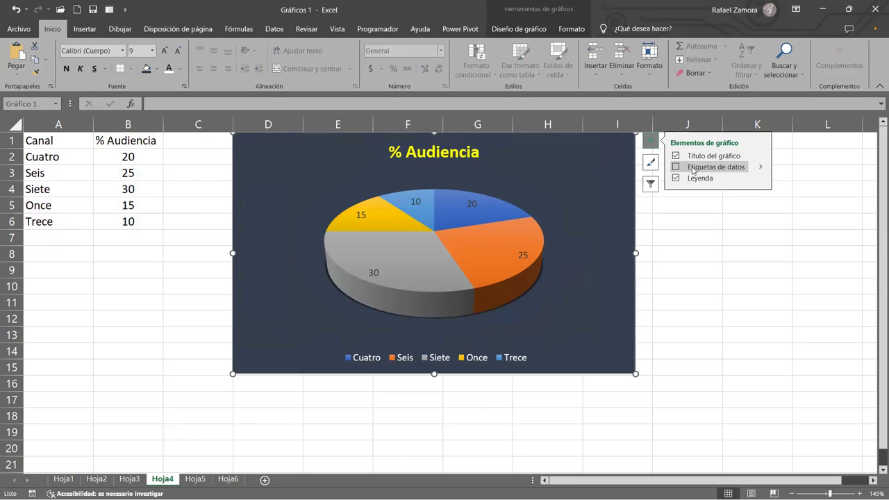
- Add Data Callout labels to every slice, showing channel names with percentages like Cuatro 20%
{"action": "left_click", "coordinate": [762, 167]}
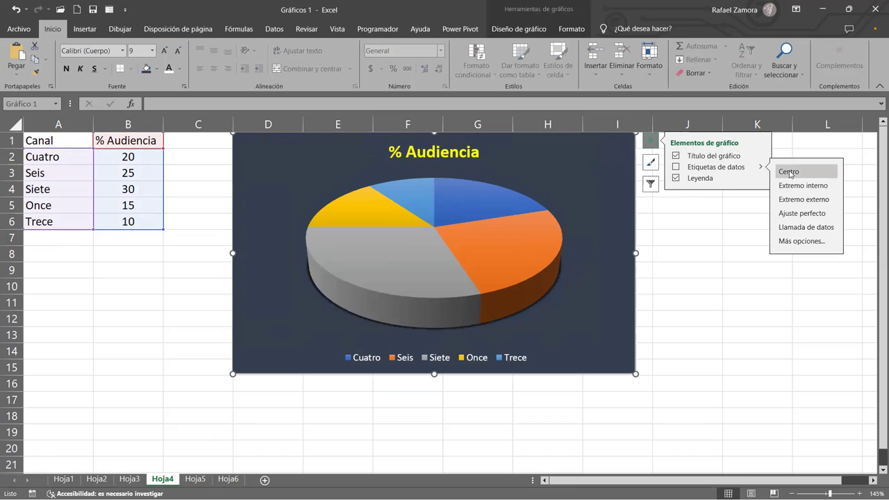
{"action": "left_click", "coordinate": [791, 173]}
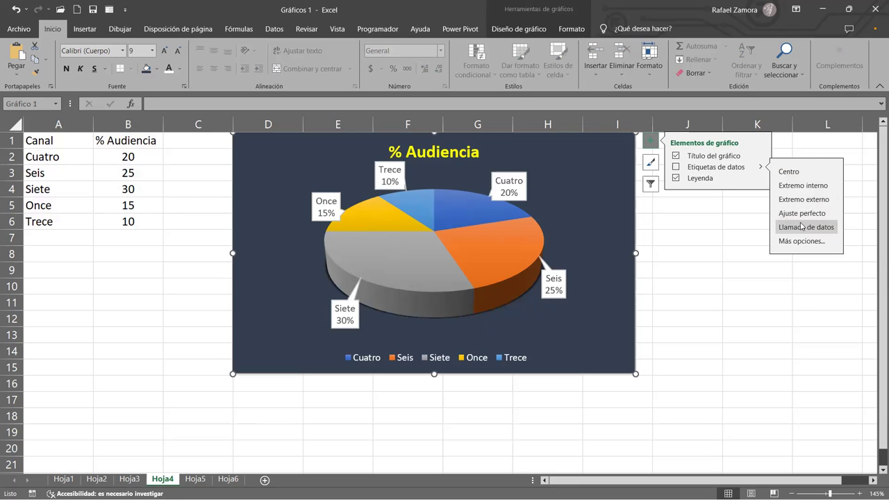
{"action": "left_click", "coordinate": [802, 227]}
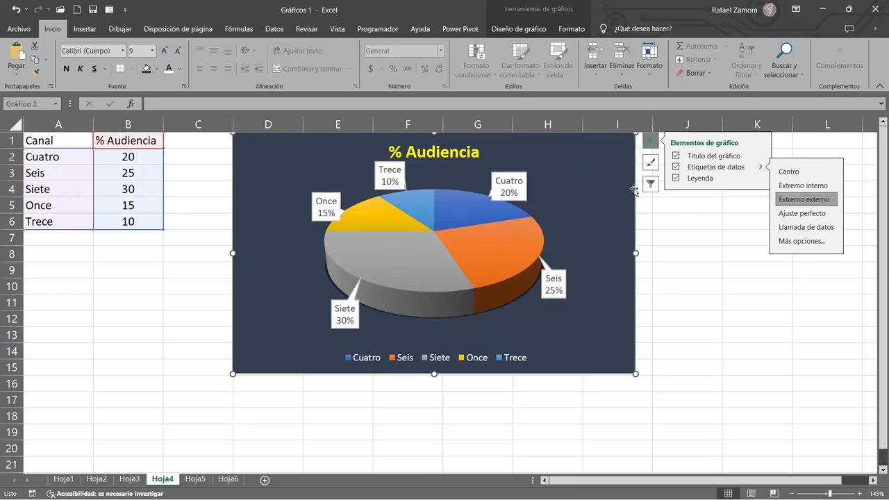
{"action": "left_click", "coordinate": [520, 177]}
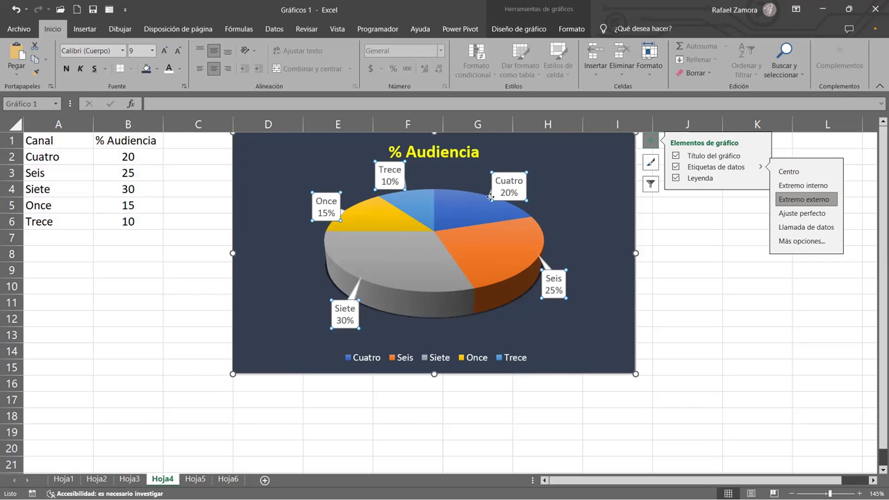
{"action": "mouse_move", "coordinate": [479, 212]}
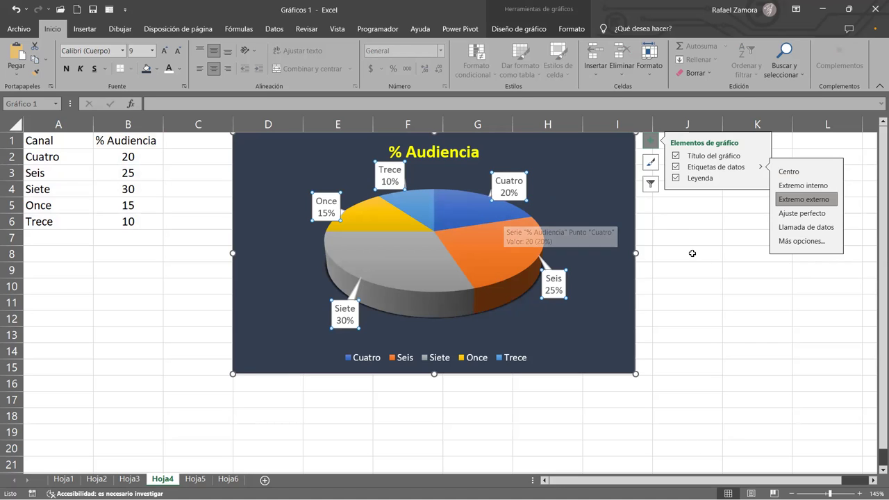
{"action": "left_click", "coordinate": [693, 280]}
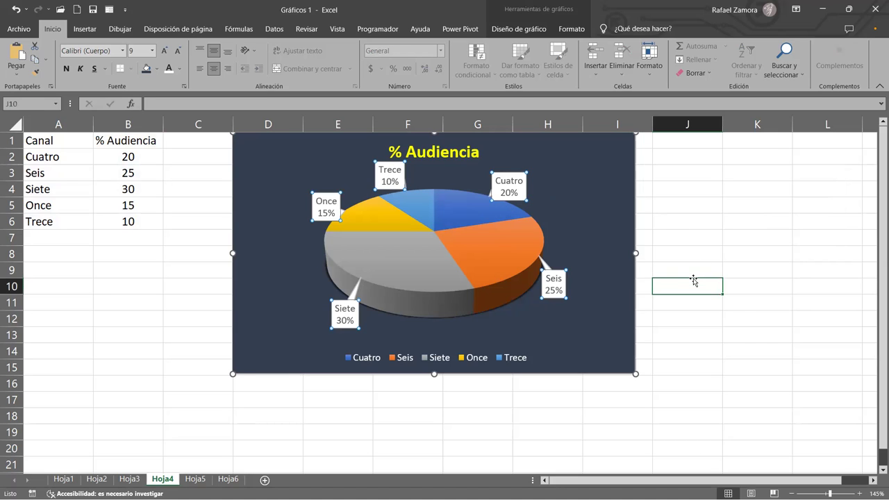
{"action": "left_click", "coordinate": [393, 172]}
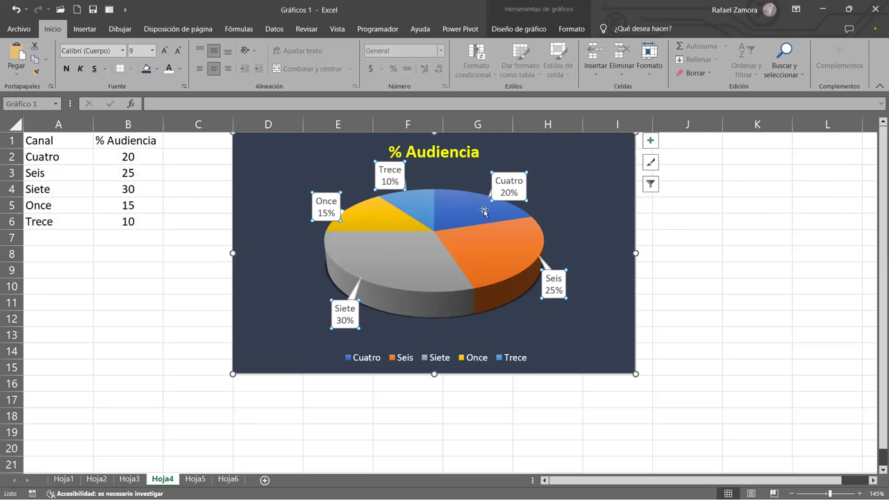
{"action": "left_click", "coordinate": [527, 33]}
{"action": "left_click", "coordinate": [571, 28]}
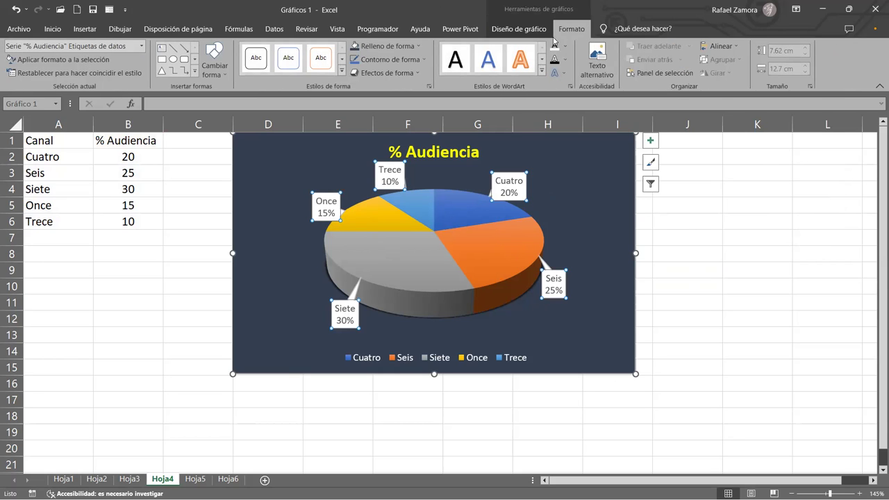
{"action": "left_click", "coordinate": [420, 47]}
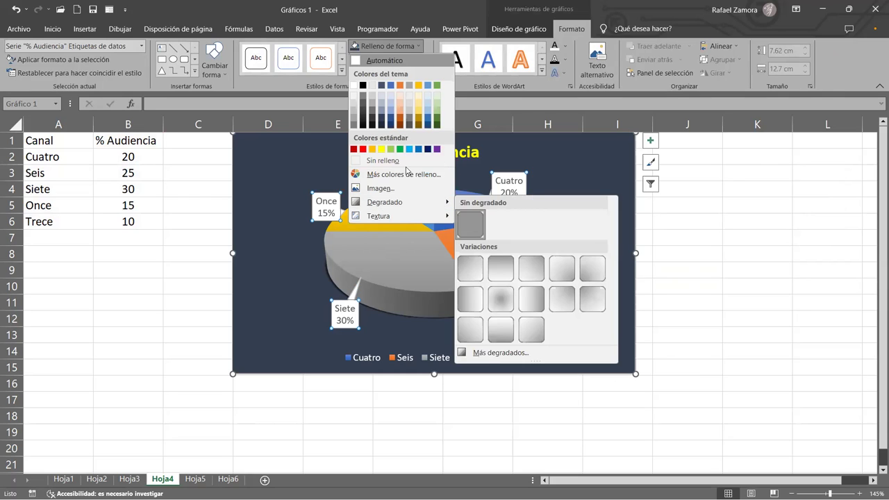
{"action": "left_click", "coordinate": [404, 175]}
{"action": "left_click", "coordinate": [471, 189]}
{"action": "left_click", "coordinate": [586, 139]}
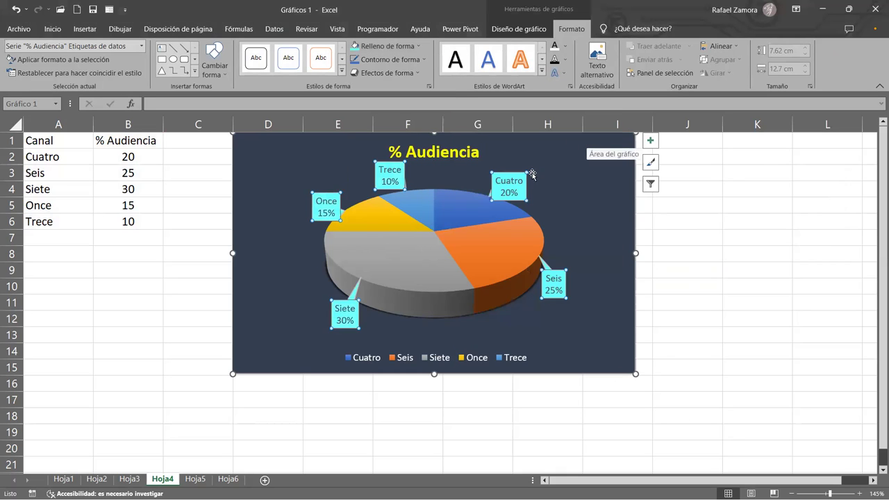
{"action": "key", "text": "ctrl+z"}
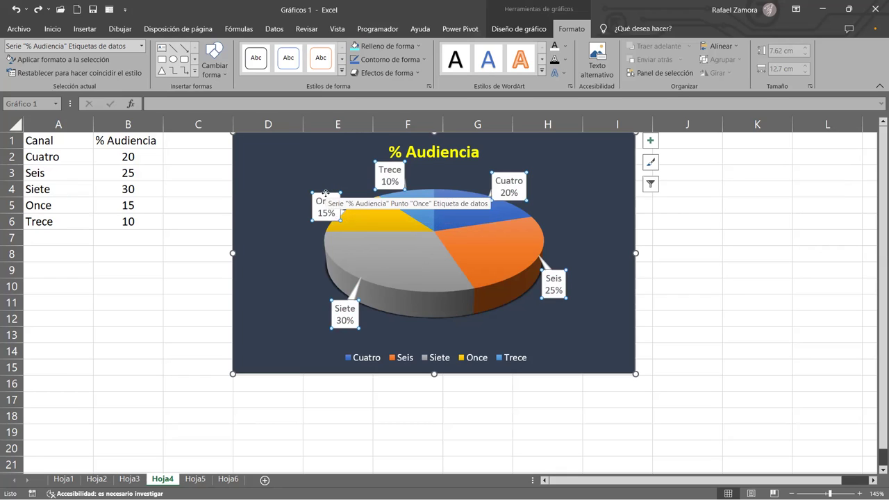
- Drag the Once and Trece callout labels outward to the left of the pie
{"action": "left_click", "coordinate": [325, 194]}
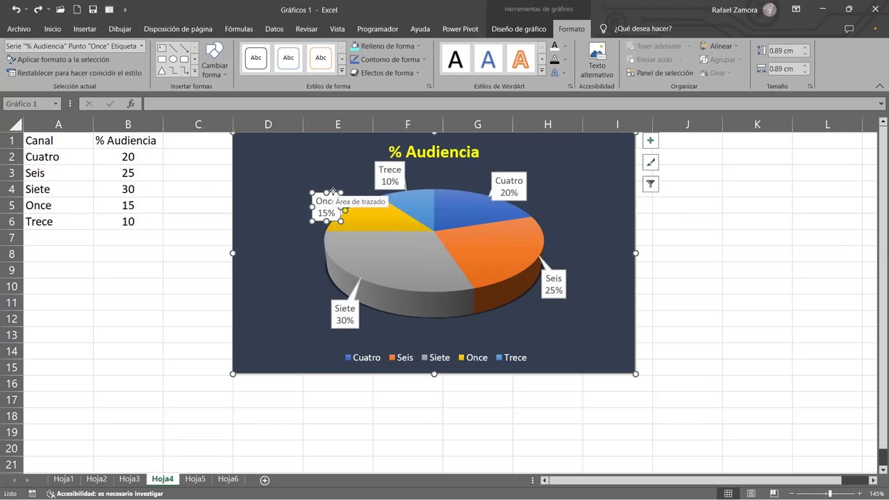
{"action": "left_click_drag", "start_coordinate": [333, 191], "coordinate": [313, 194]}
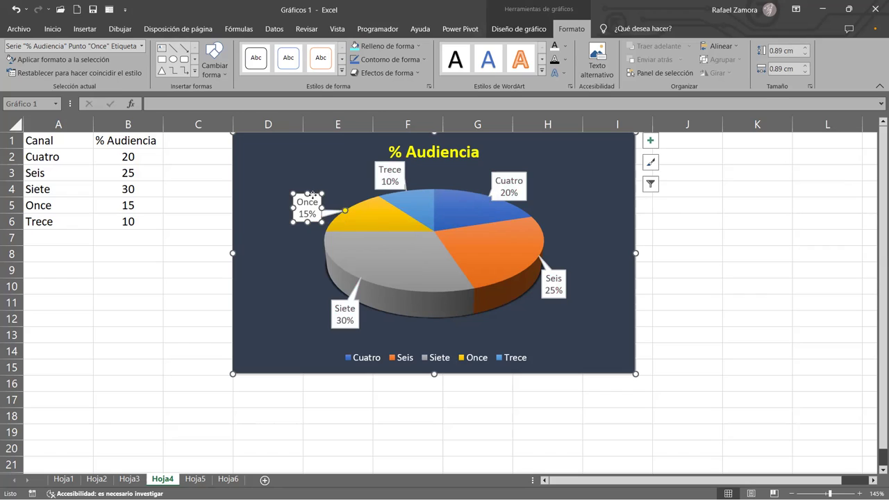
{"action": "left_click", "coordinate": [397, 168]}
{"action": "left_click_drag", "start_coordinate": [388, 163], "coordinate": [357, 158]}
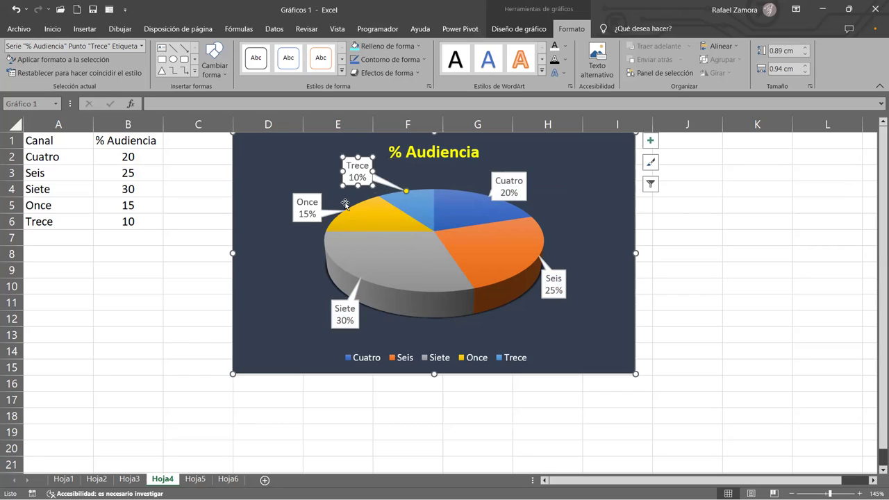
{"action": "left_click", "coordinate": [316, 198]}
{"action": "left_click_drag", "start_coordinate": [311, 197], "coordinate": [295, 220]}
{"action": "left_click", "coordinate": [364, 158]}
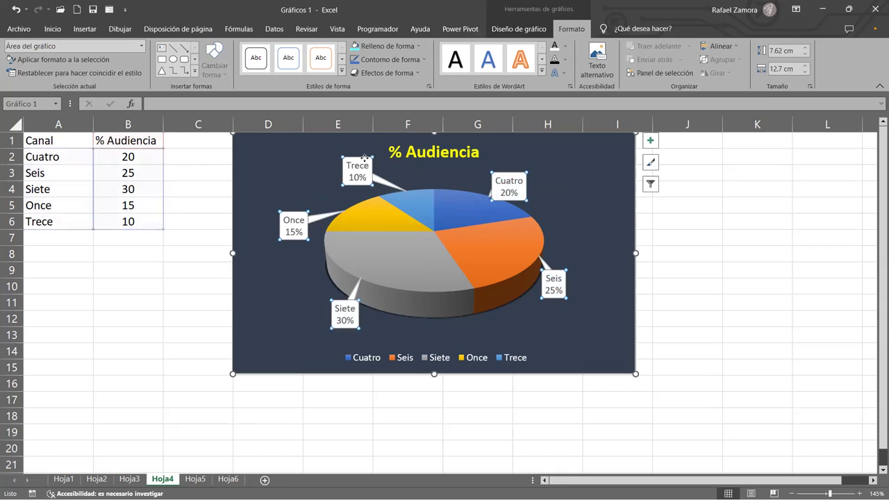
{"action": "left_click", "coordinate": [360, 157]}
{"action": "left_click_drag", "start_coordinate": [361, 157], "coordinate": [341, 166]}
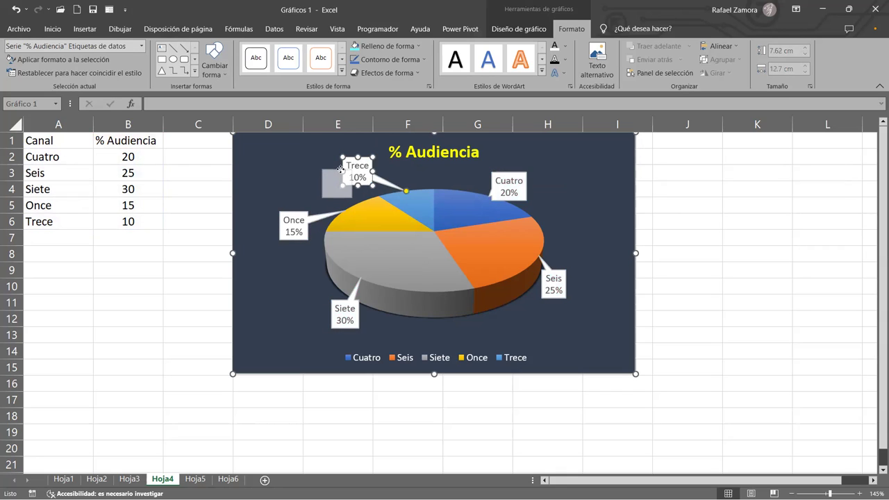
- Move Cuatro and Seis labels out to the right and Siete 30% to the lower left
{"action": "left_click", "coordinate": [503, 182]}
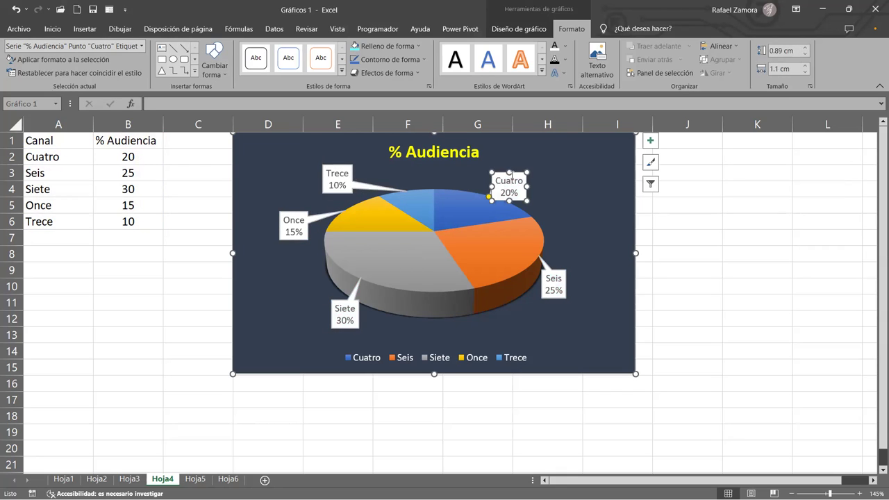
{"action": "left_click_drag", "start_coordinate": [516, 173], "coordinate": [572, 175]}
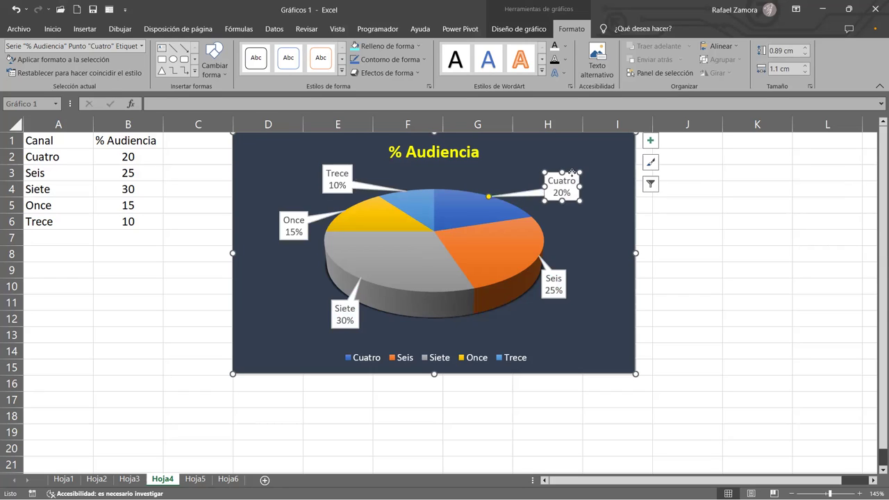
{"action": "left_click", "coordinate": [564, 284]}
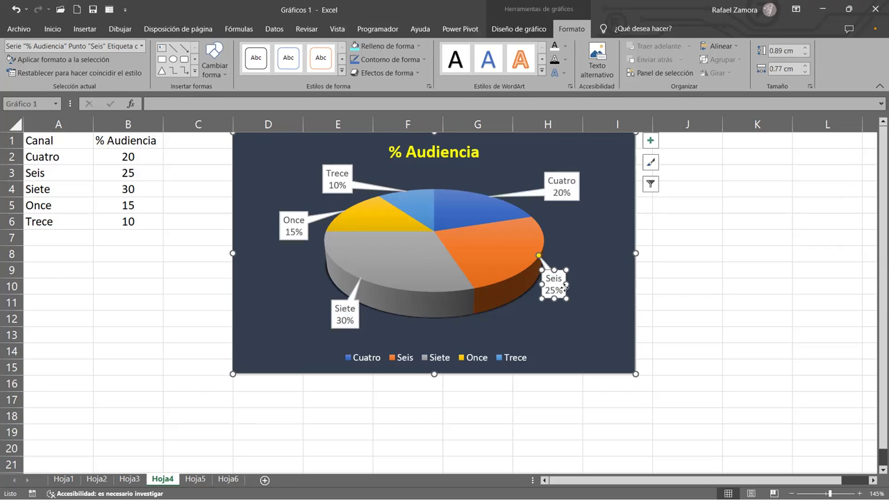
{"action": "left_click_drag", "start_coordinate": [566, 279], "coordinate": [584, 282]}
{"action": "left_click", "coordinate": [329, 315]}
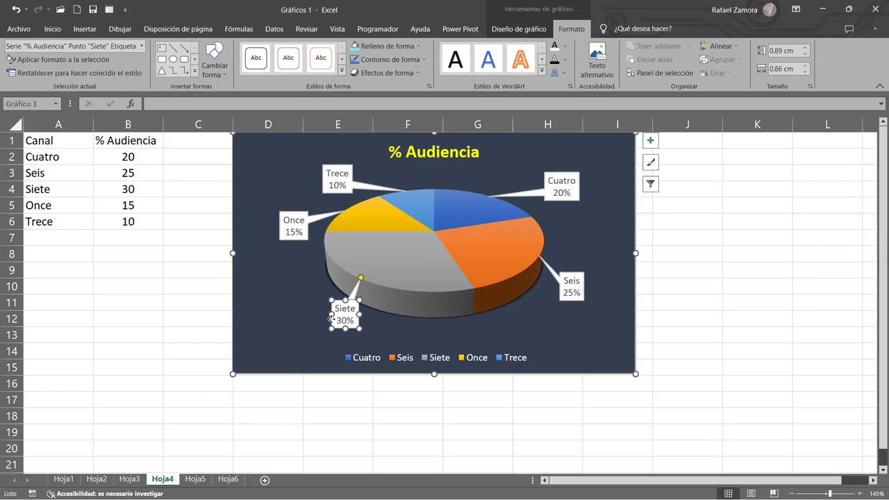
{"action": "left_click_drag", "start_coordinate": [329, 316], "coordinate": [309, 317]}
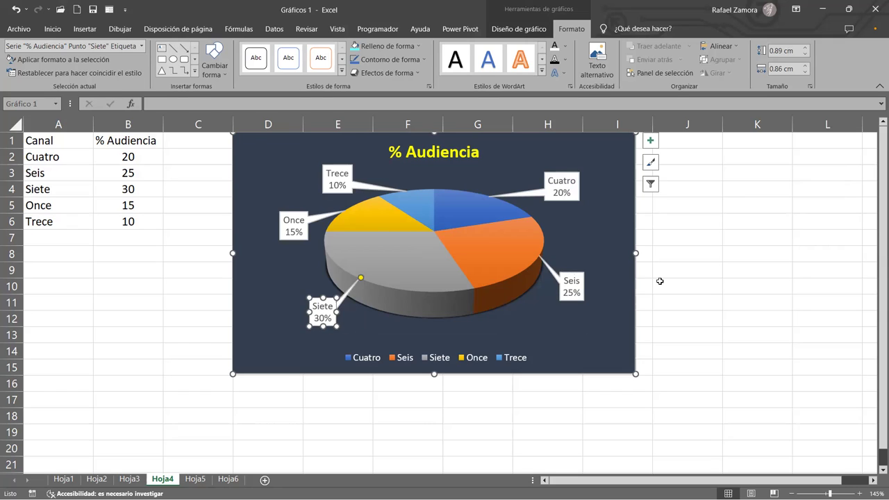
{"action": "left_click", "coordinate": [690, 274]}
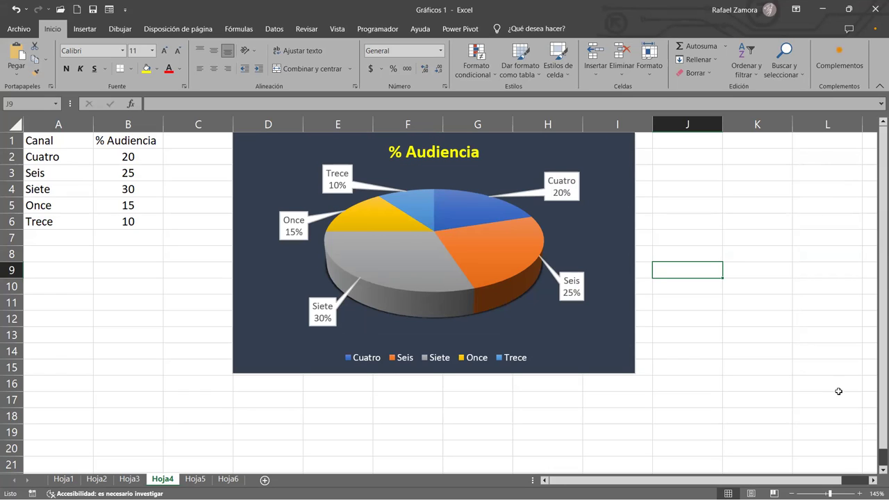
{"action": "left_click", "coordinate": [499, 255]}
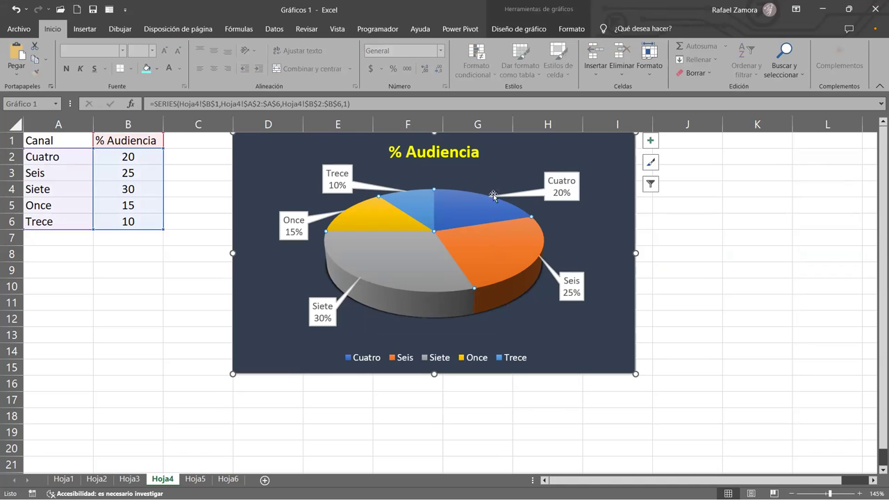
{"action": "left_click", "coordinate": [582, 30]}
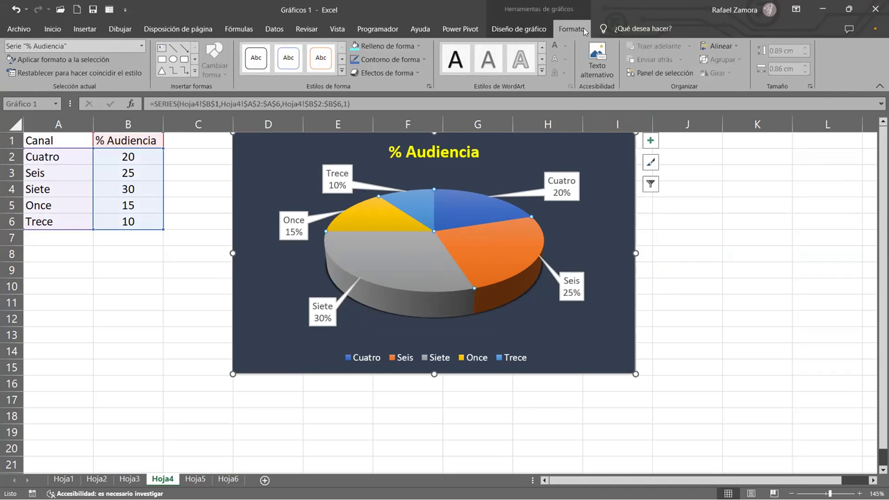
{"action": "left_click", "coordinate": [519, 28]}
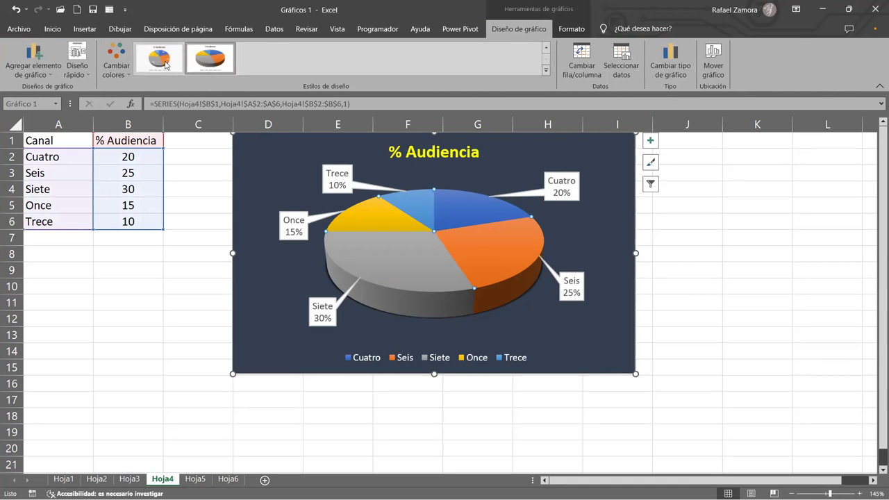
{"action": "left_click", "coordinate": [118, 78]}
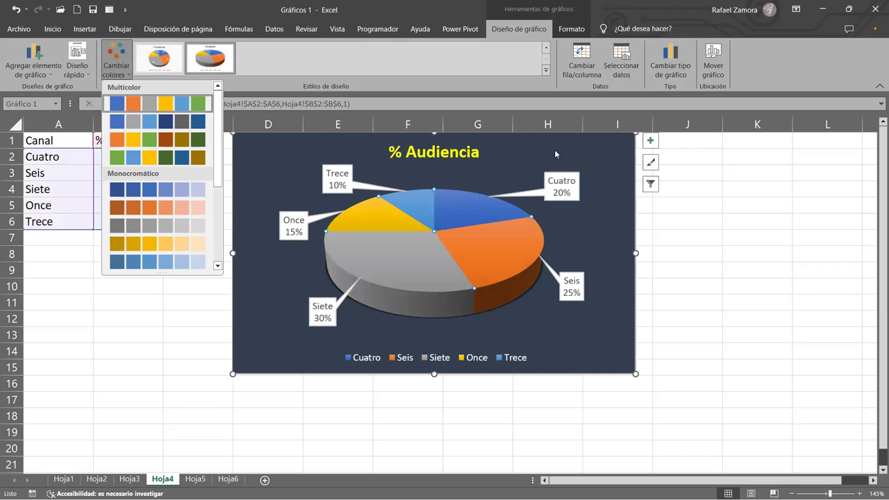
{"action": "left_click", "coordinate": [700, 264]}
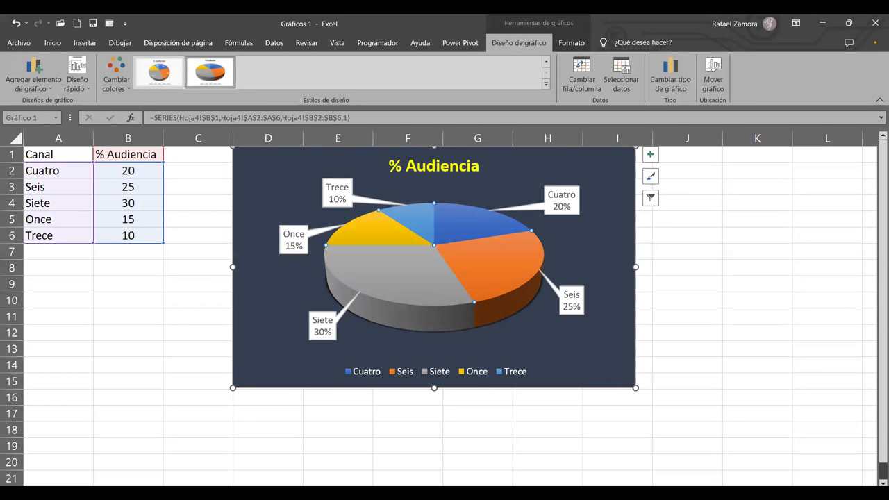
{"action": "left_click", "coordinate": [749, 323]}
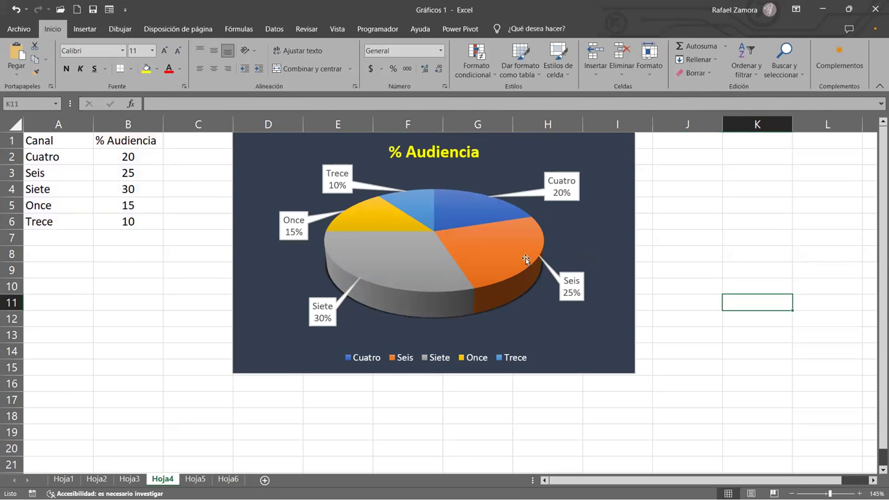
{"action": "left_click", "coordinate": [420, 268]}
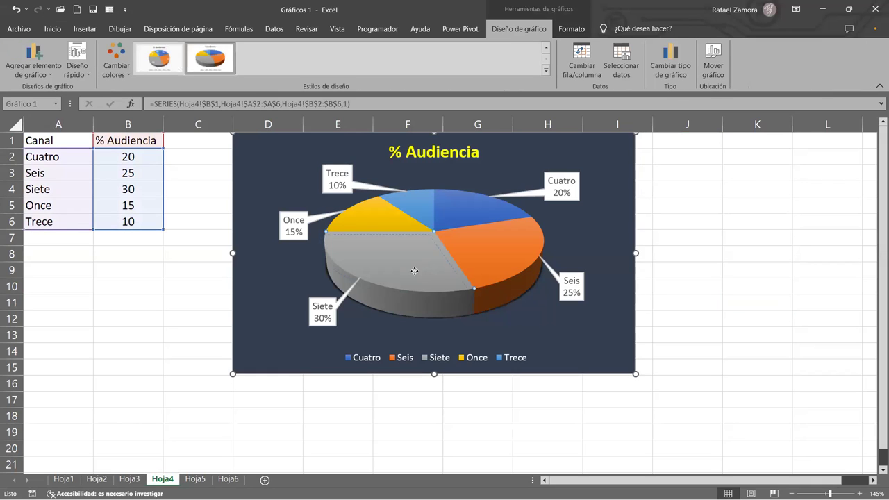
{"action": "left_click_drag", "start_coordinate": [412, 273], "coordinate": [411, 278]}
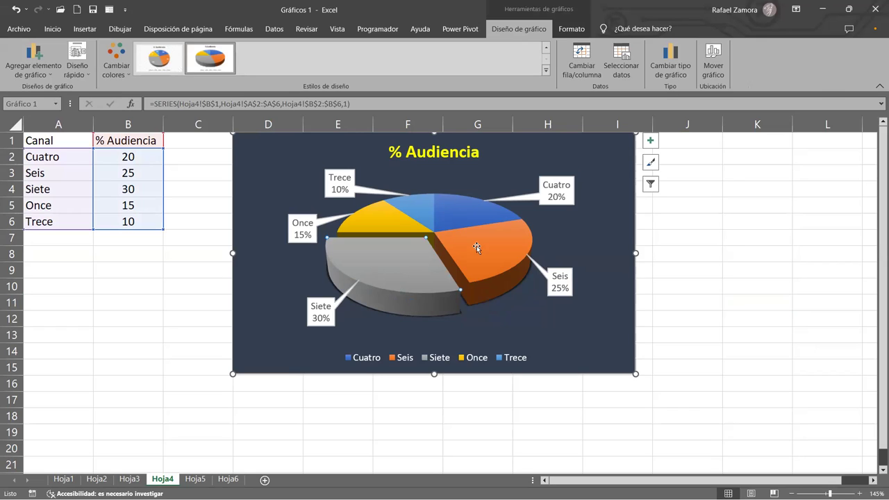
{"action": "left_click_drag", "start_coordinate": [490, 259], "coordinate": [502, 264]}
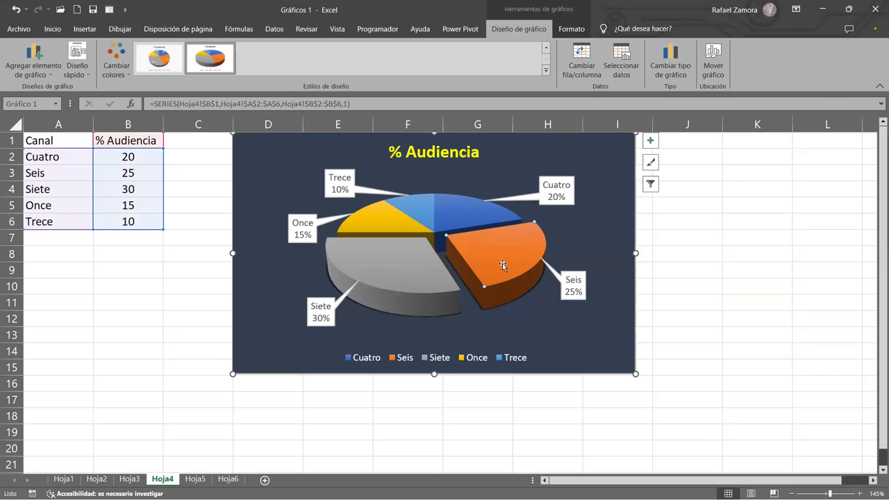
{"action": "key", "text": "ctrl+z"}
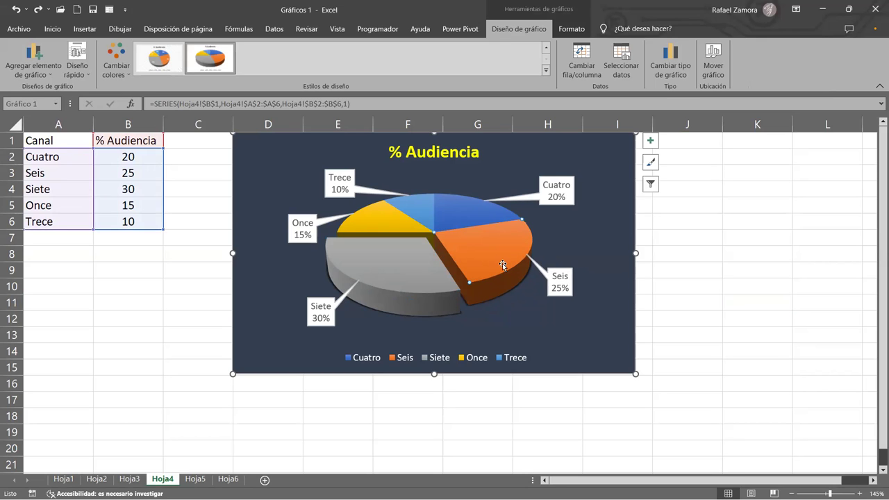
{"action": "key", "text": "ctrl+z"}
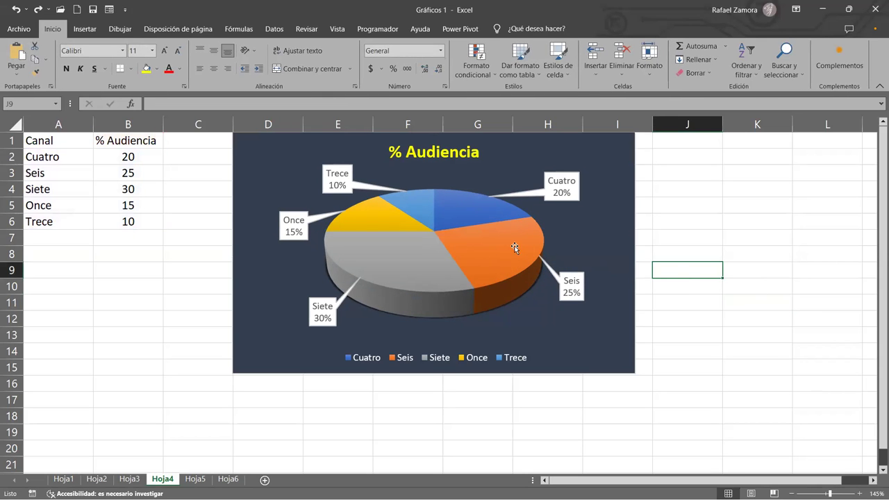
{"action": "left_click", "coordinate": [515, 248]}
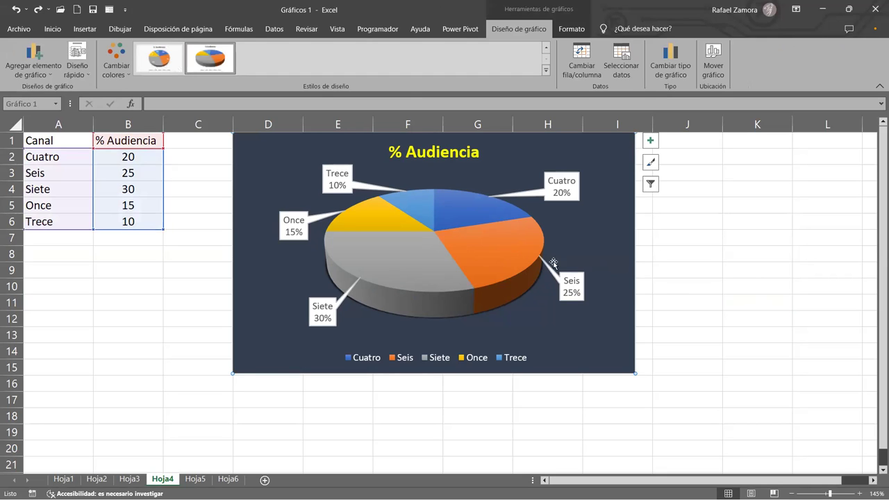
{"action": "left_click", "coordinate": [744, 252]}
{"action": "left_click", "coordinate": [487, 254]}
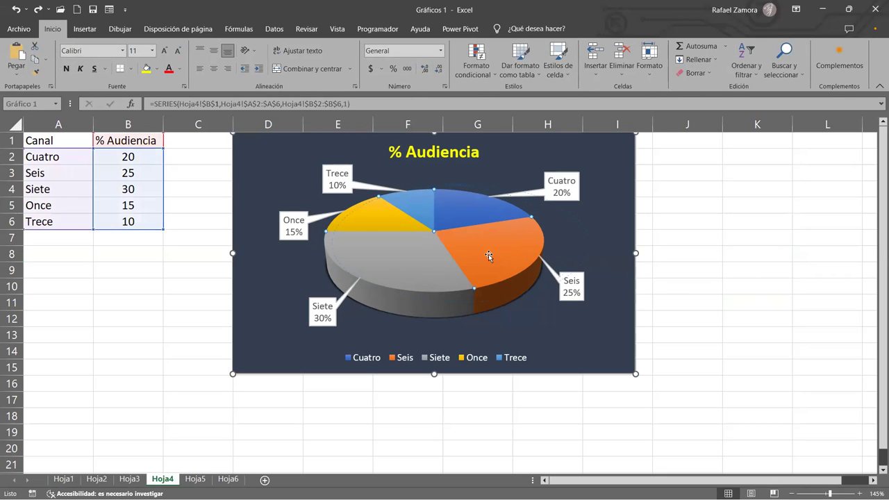
{"action": "left_click_drag", "start_coordinate": [488, 254], "coordinate": [490, 257]}
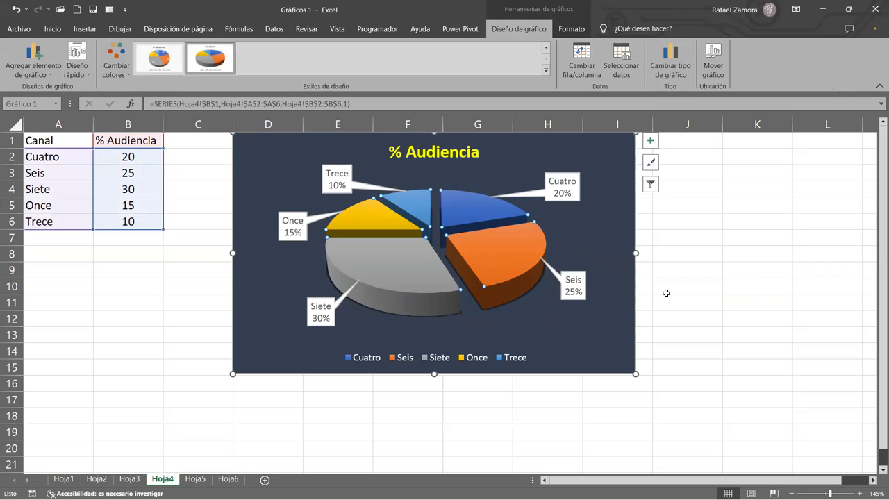
{"action": "left_click", "coordinate": [684, 289]}
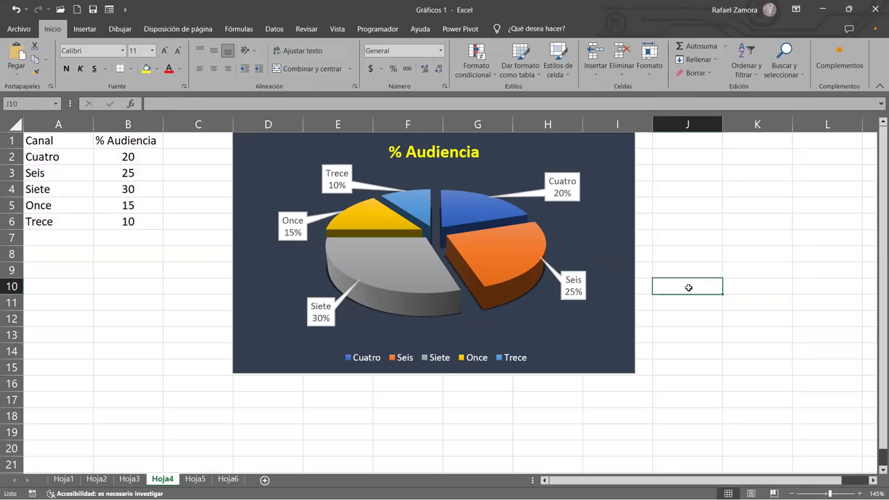
{"action": "key", "text": "ctrl+z"}
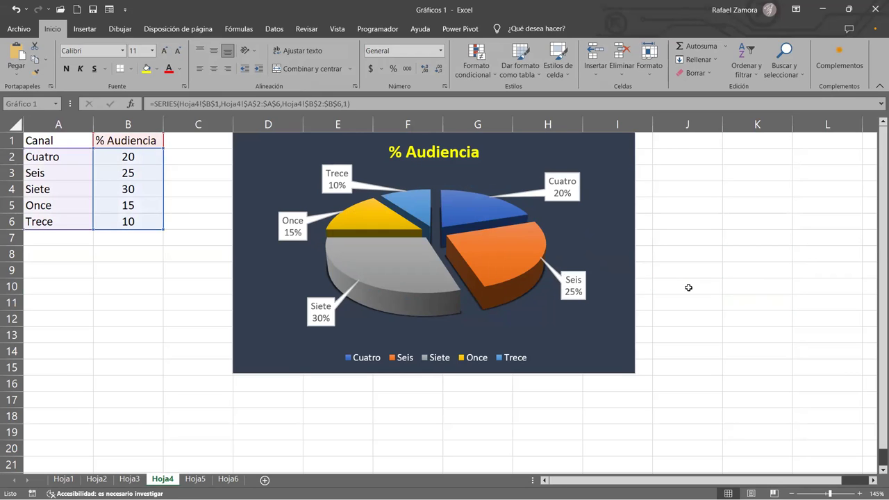
{"action": "left_click", "coordinate": [494, 262]}
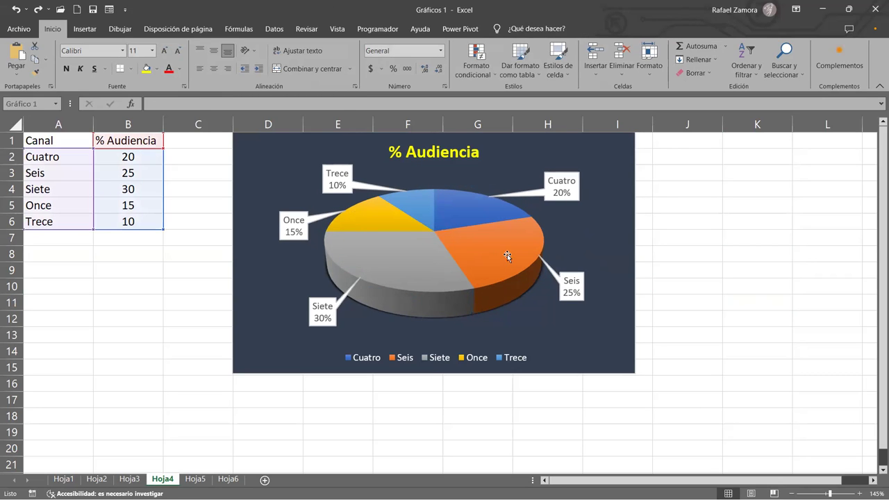
{"action": "left_click_drag", "start_coordinate": [514, 256], "coordinate": [523, 260]}
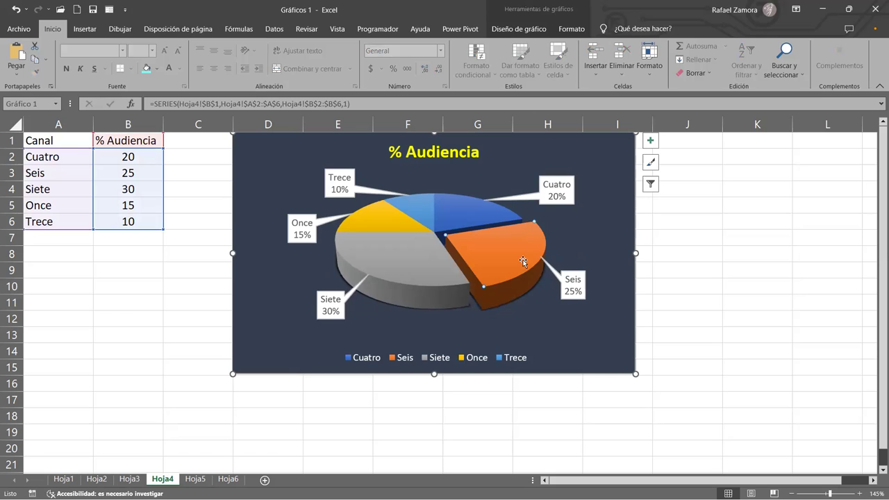
{"action": "key", "text": "ctrl+z"}
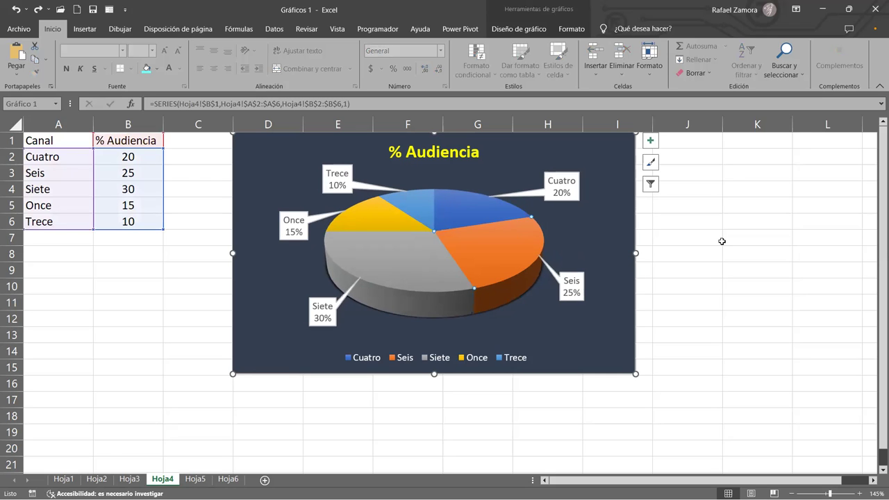
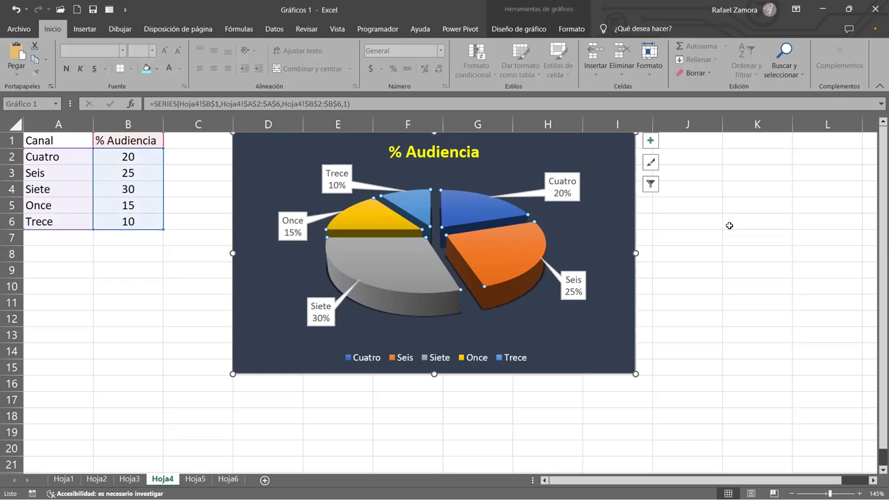
- Select only the Seis slice of the % Audiencia pie chart and show the Formato tab
{"action": "left_click", "coordinate": [729, 226]}
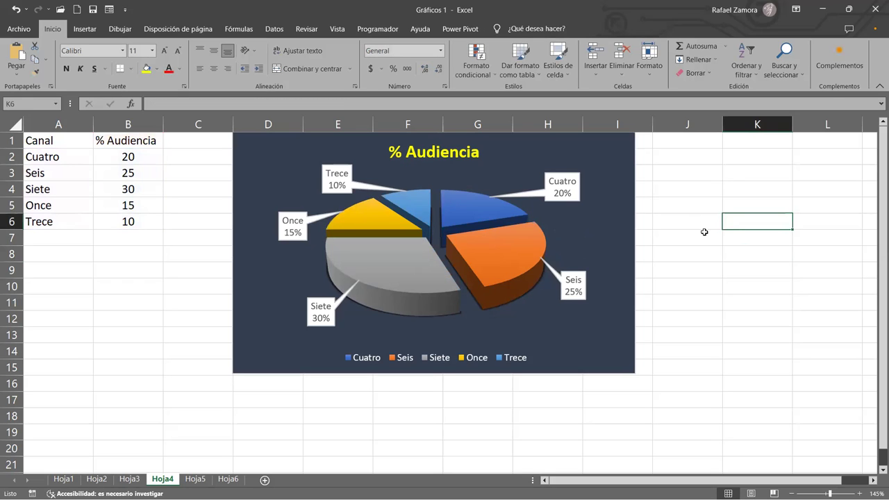
{"action": "left_click", "coordinate": [532, 238]}
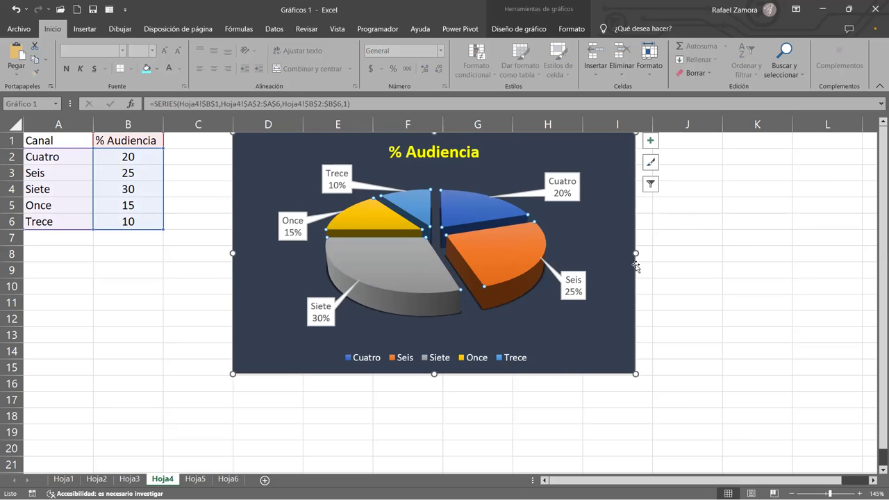
{"action": "left_click", "coordinate": [501, 259]}
{"action": "left_click", "coordinate": [571, 29]}
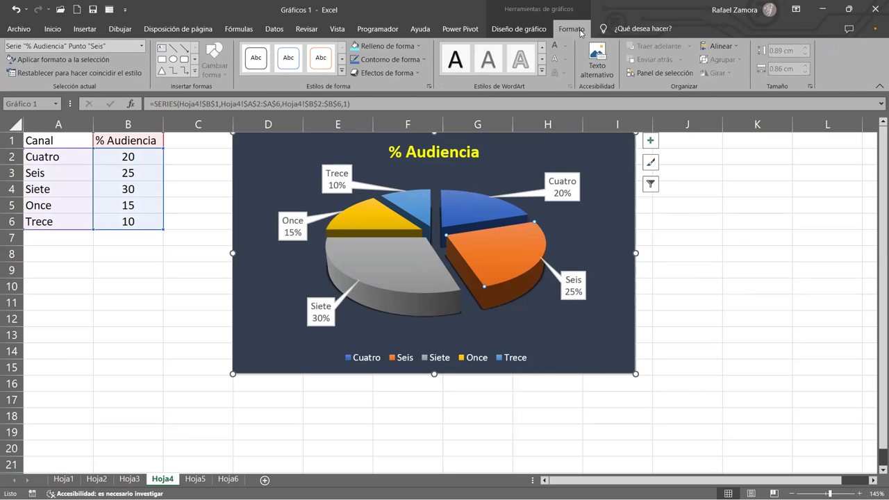
{"action": "left_click", "coordinate": [518, 31]}
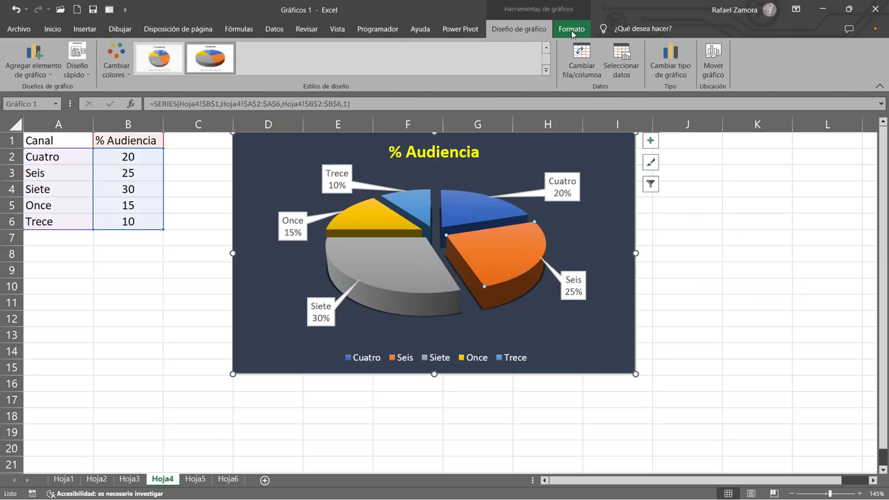
{"action": "left_click", "coordinate": [572, 31]}
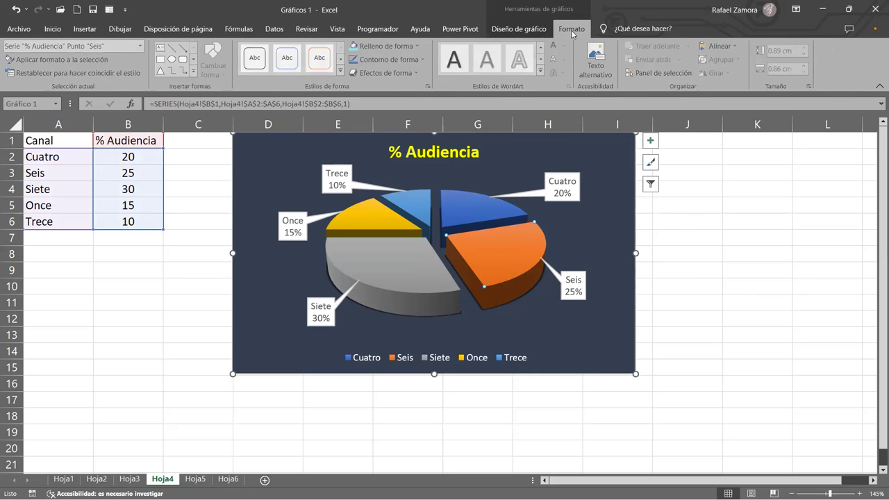
- Open Formato de punto de datos for the Seis slice, browse its tabs, and expand Relleno
{"action": "double_click", "coordinate": [505, 257]}
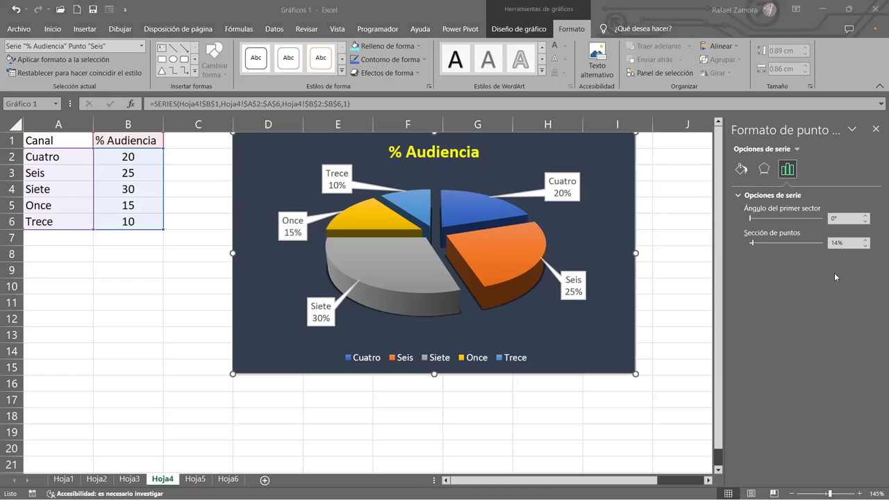
{"action": "left_click", "coordinate": [741, 169]}
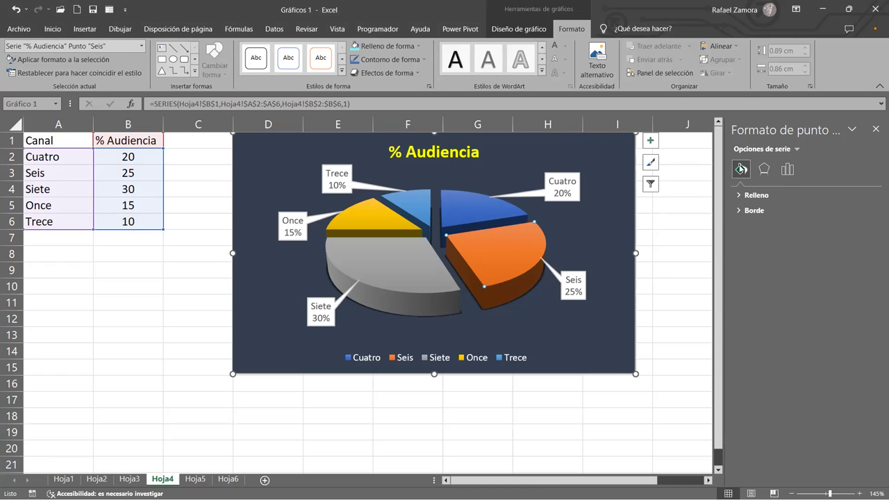
{"action": "left_click", "coordinate": [767, 171]}
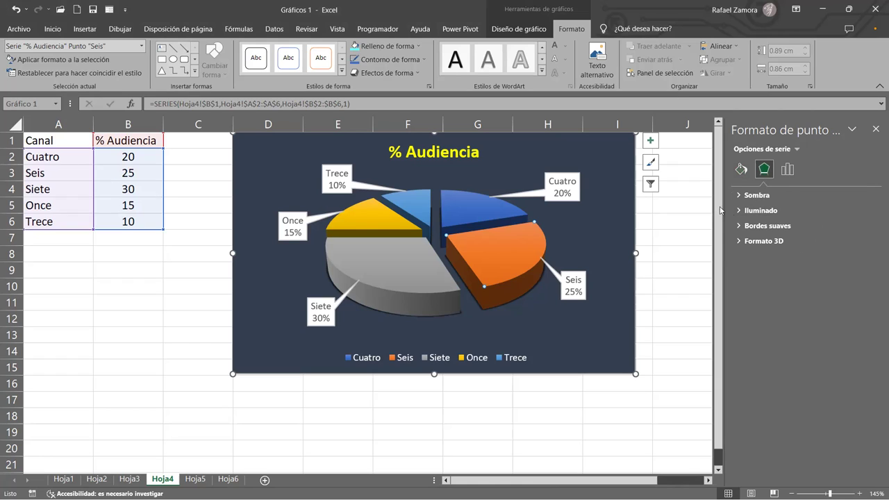
{"action": "mouse_move", "coordinate": [378, 288]}
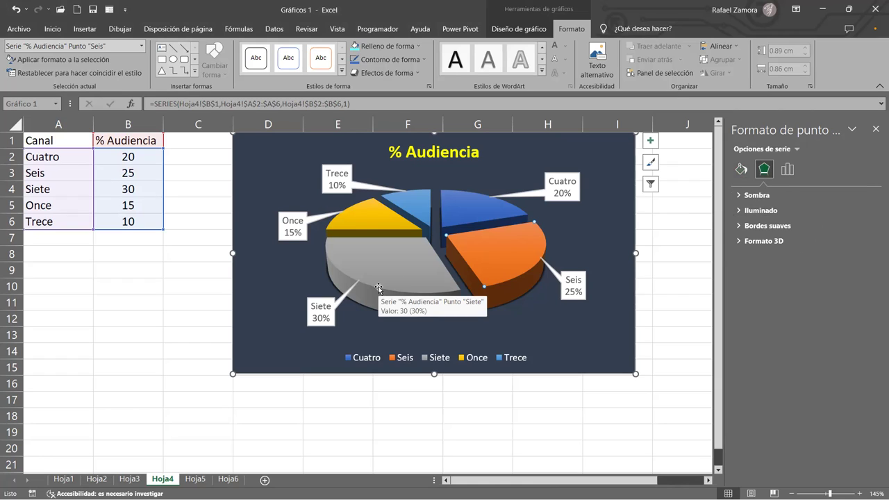
{"action": "left_click", "coordinate": [787, 169]}
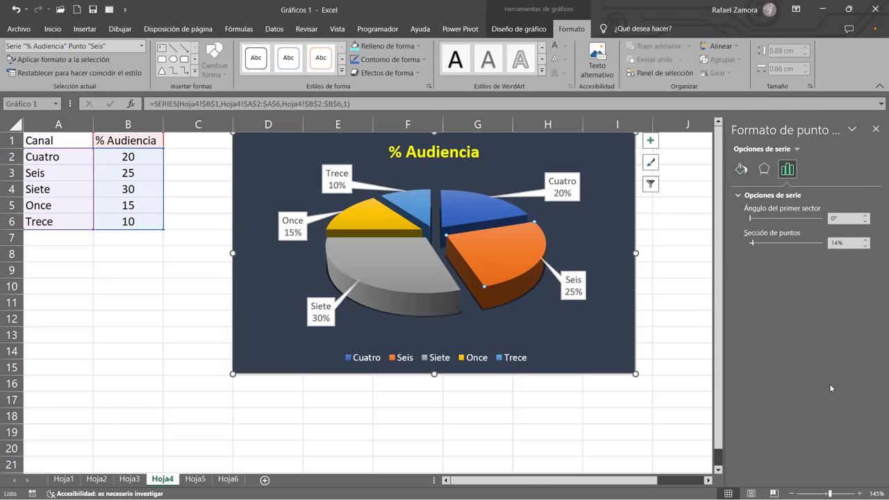
{"action": "left_click", "coordinate": [740, 170]}
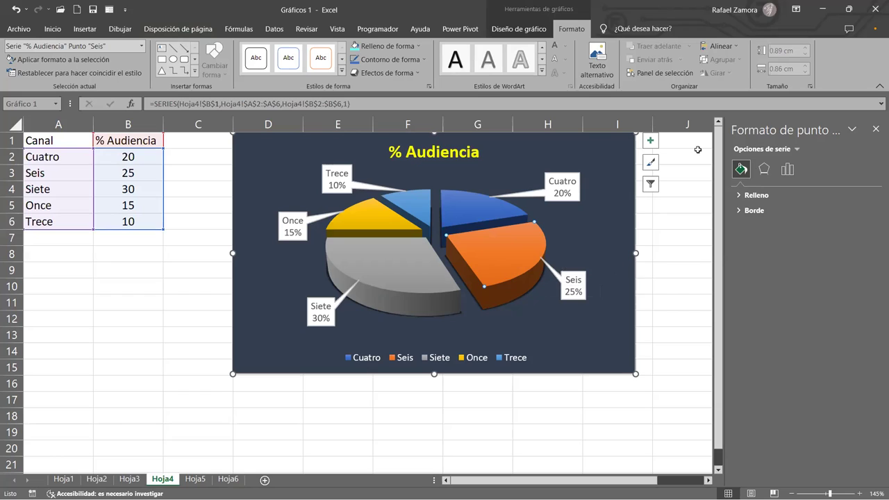
{"action": "left_click", "coordinate": [738, 196]}
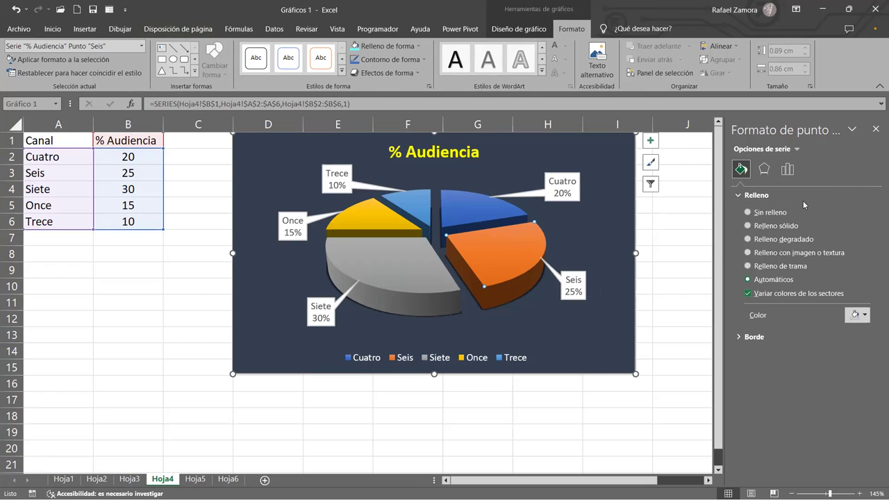
- Fill the Seis slice solid light blue, then switch it to Relleno degradado
{"action": "left_click", "coordinate": [751, 225]}
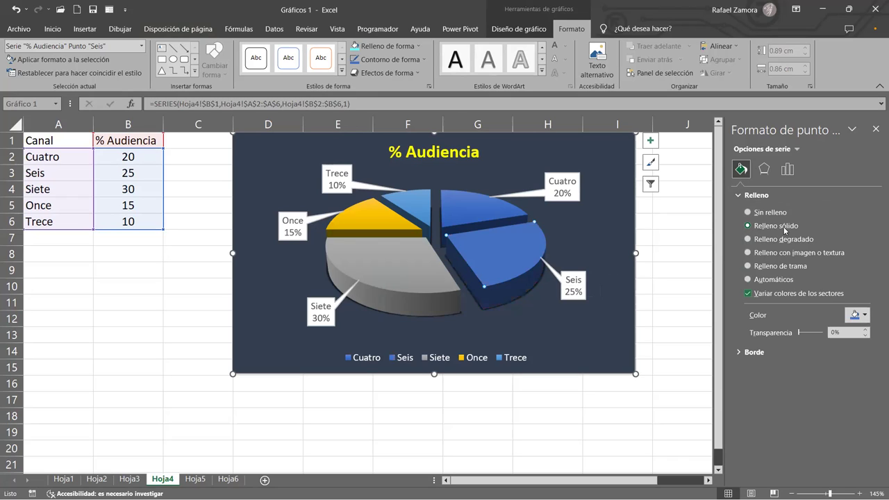
{"action": "left_click", "coordinate": [862, 316]}
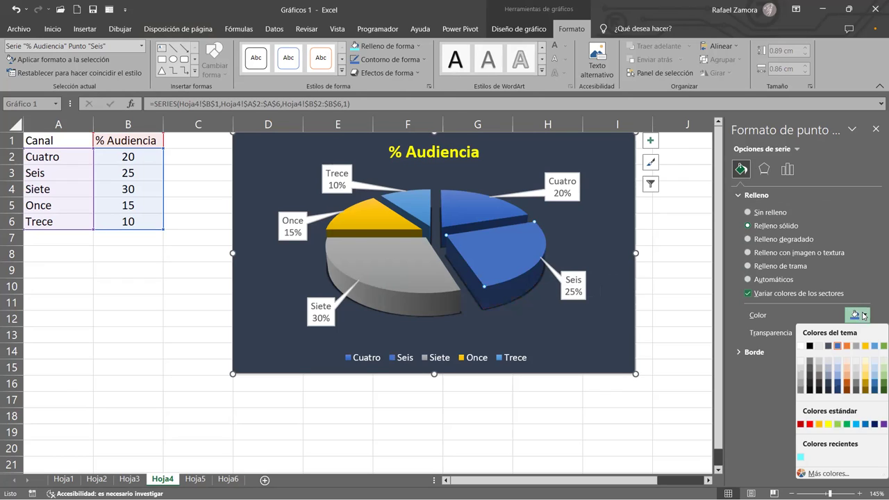
{"action": "left_click", "coordinate": [856, 424]}
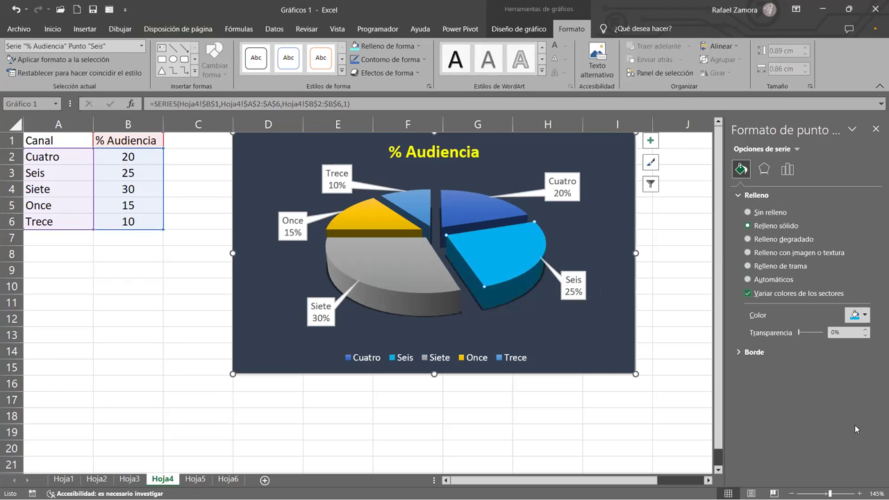
{"action": "left_click", "coordinate": [786, 240]}
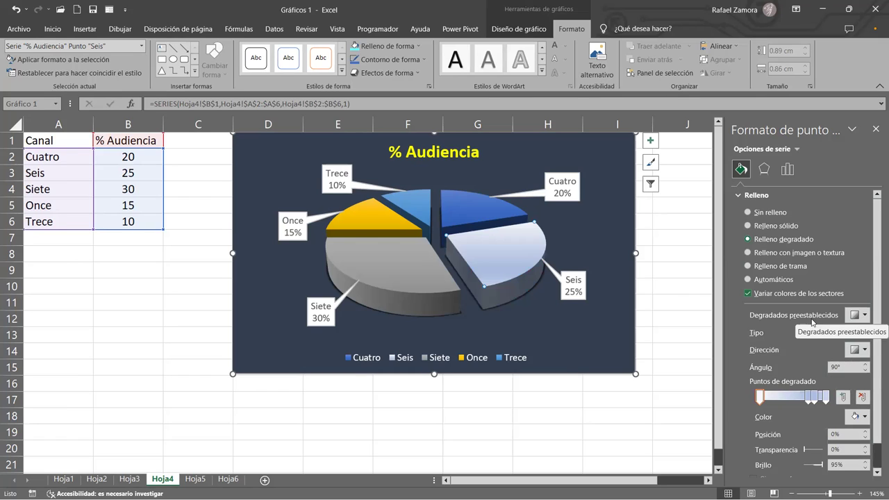
- Apply a green preset gradient to the Seis slice and darken its rightmost stop
{"action": "left_click", "coordinate": [854, 316]}
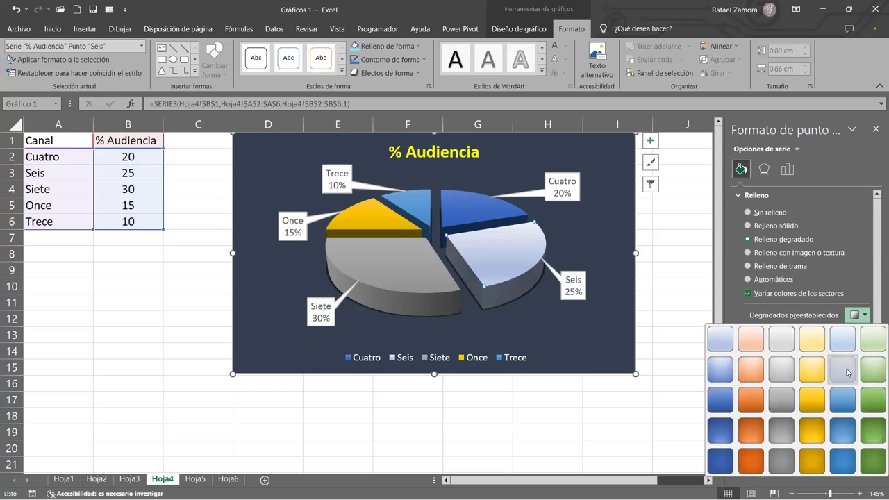
{"action": "left_click", "coordinate": [847, 373]}
{"action": "left_click", "coordinate": [867, 316]}
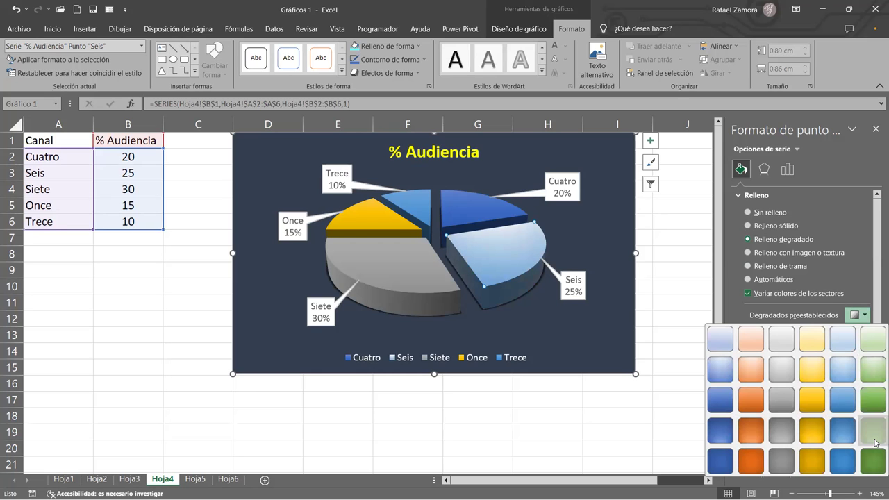
{"action": "left_click", "coordinate": [868, 442]}
{"action": "left_click", "coordinate": [826, 396]}
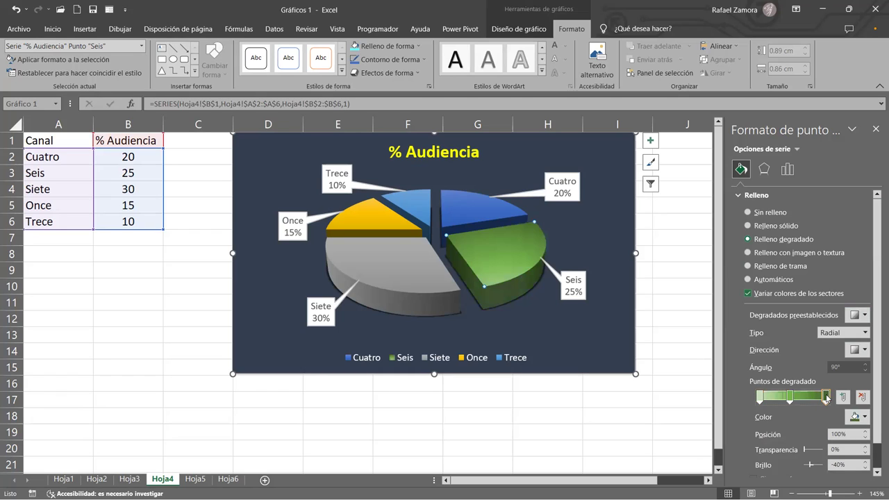
{"action": "left_click", "coordinate": [865, 417]}
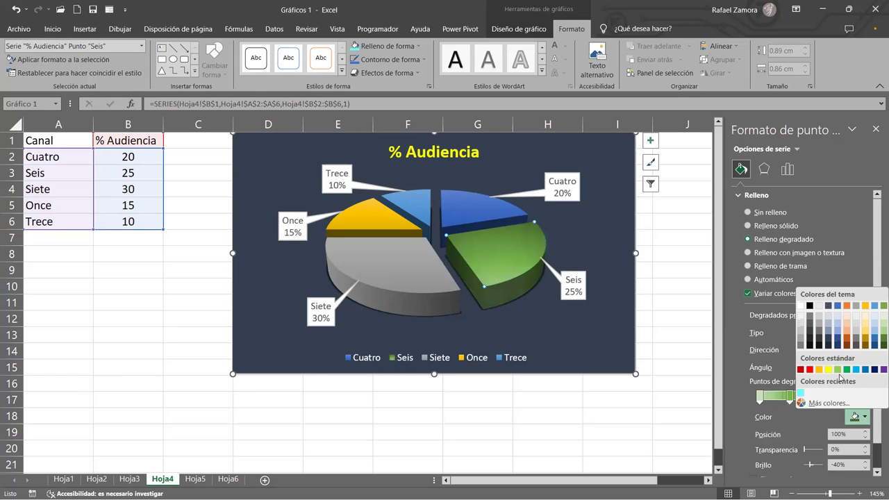
{"action": "left_click", "coordinate": [847, 370]}
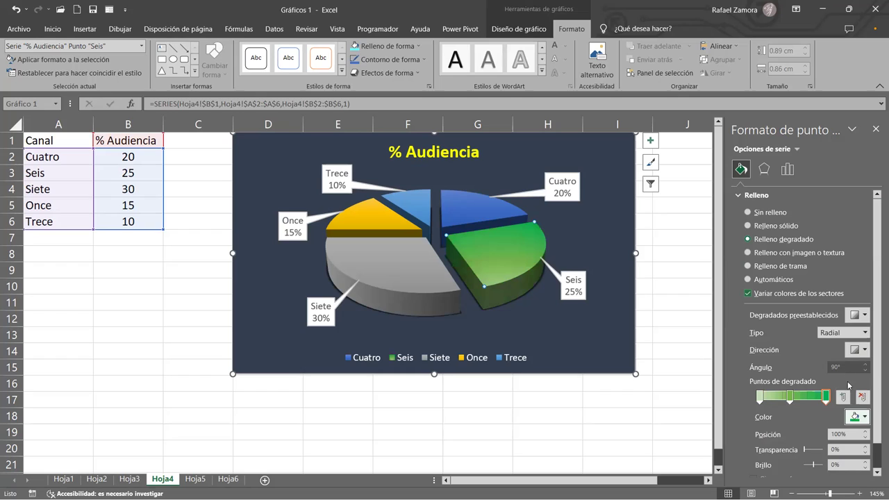
- Color the middle gradient stop custom bright green #1EE431 and shift its position slightly
{"action": "left_click", "coordinate": [791, 397]}
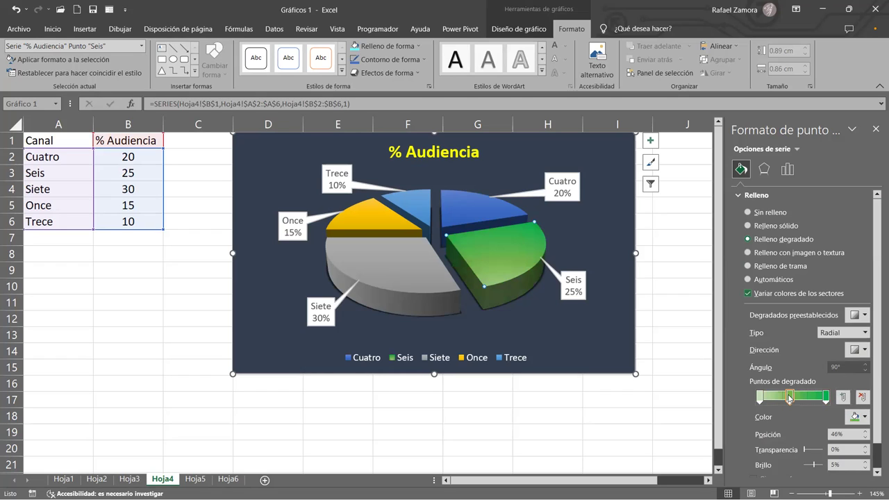
{"action": "left_click", "coordinate": [865, 417]}
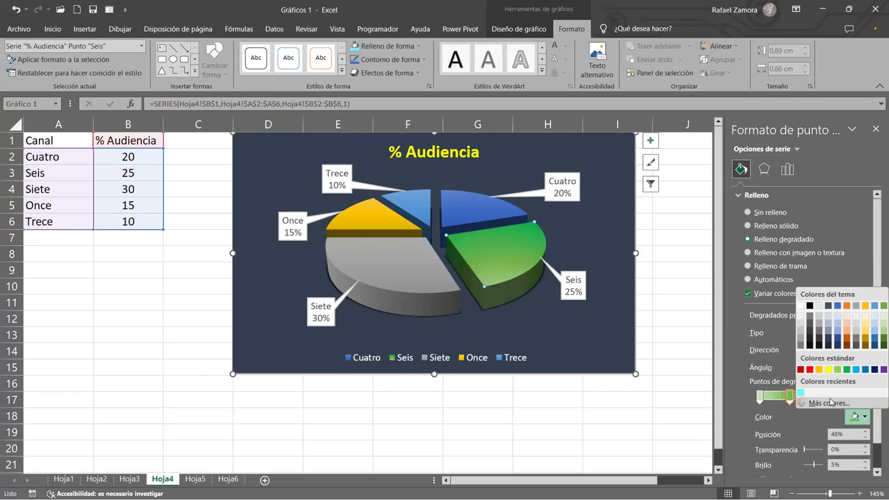
{"action": "key", "text": "m"}
{"action": "left_click", "coordinate": [468, 176]}
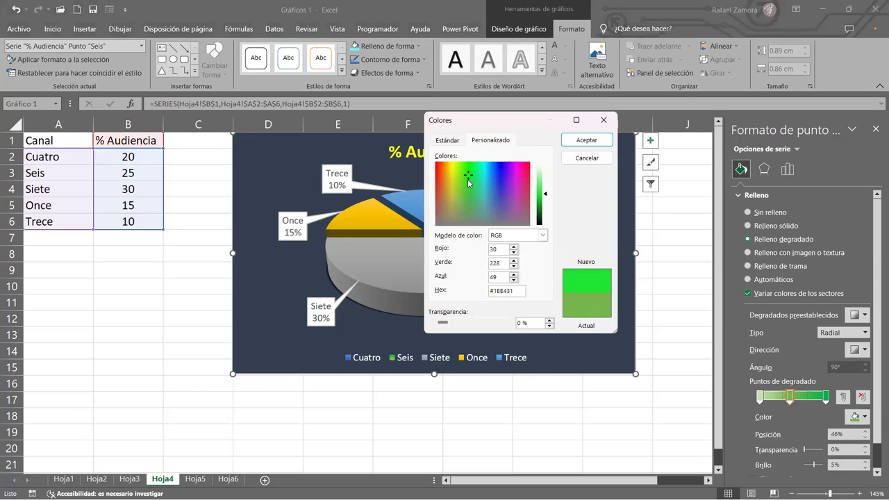
{"action": "left_click", "coordinate": [592, 141]}
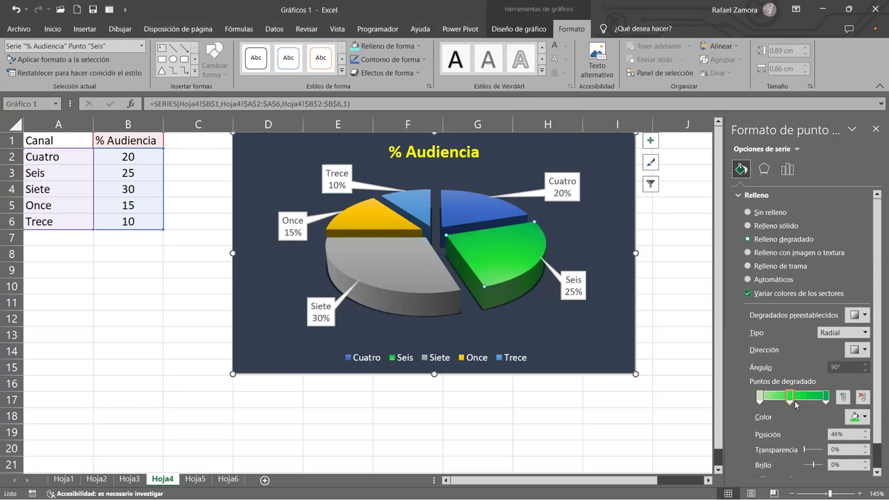
{"action": "mouse_move", "coordinate": [791, 398]}
{"action": "left_mouse_down"}
{"action": "mouse_move", "coordinate": [820, 398]}
{"action": "mouse_move", "coordinate": [784, 402]}
{"action": "left_mouse_up"}
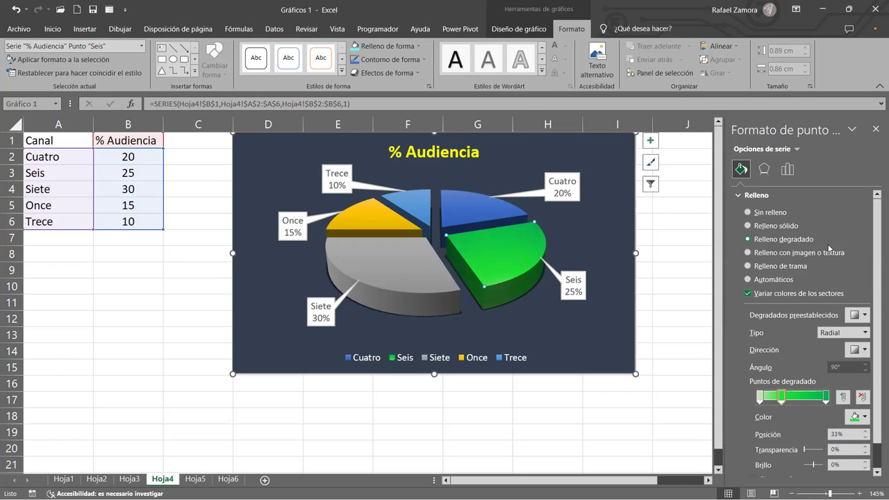
- Reselect only the Seis slice and show its Relleno y línea settings
{"action": "left_click", "coordinate": [654, 237]}
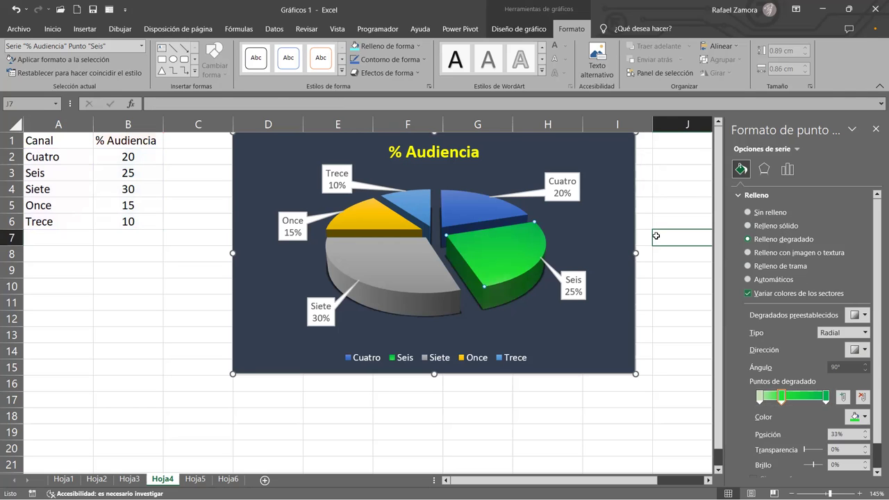
{"action": "left_click", "coordinate": [501, 245]}
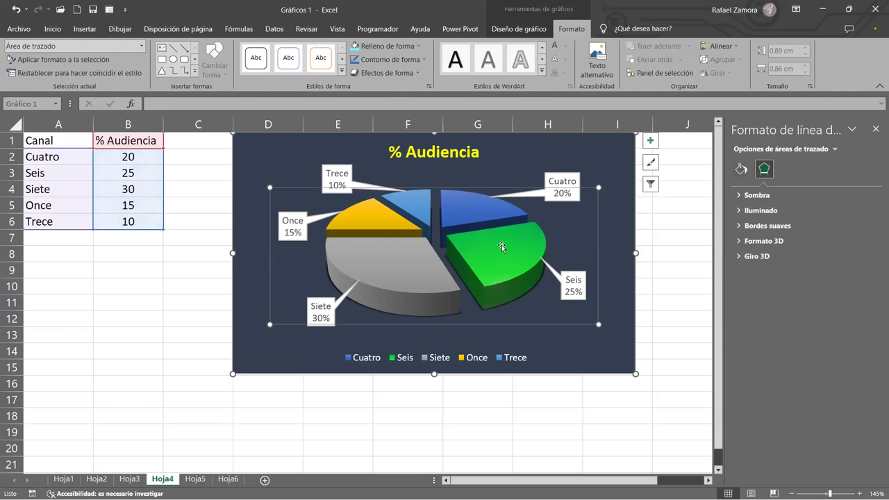
{"action": "left_click", "coordinate": [687, 290]}
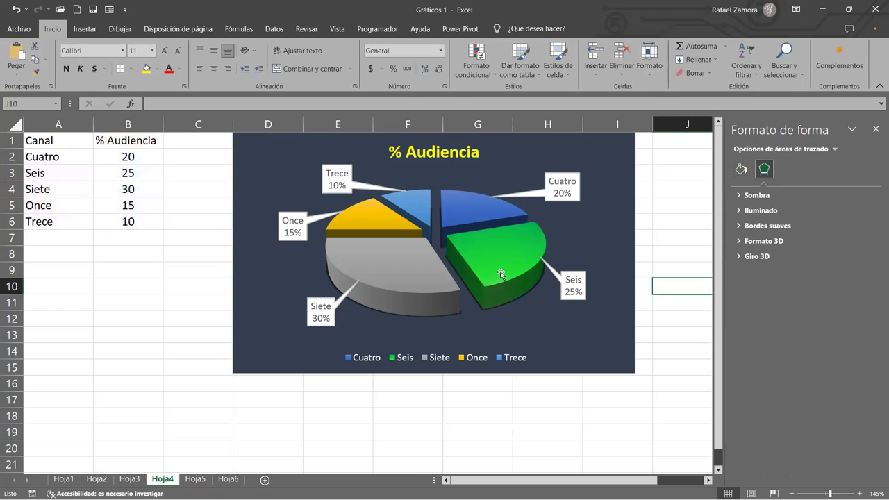
{"action": "double_click", "coordinate": [504, 286]}
{"action": "left_click", "coordinate": [741, 169]}
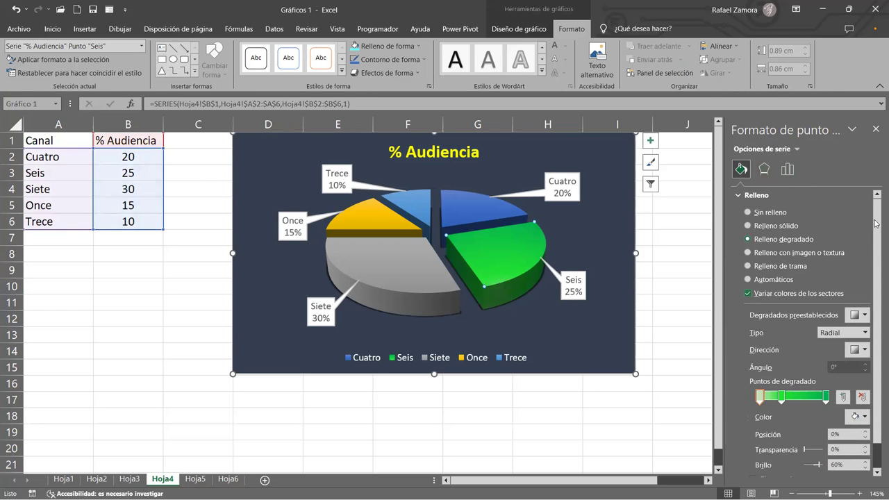
- Try several pattern fills on the Seis slice, ending with horizontal stripes
{"action": "left_click", "coordinate": [803, 266]}
{"action": "left_click", "coordinate": [838, 371]}
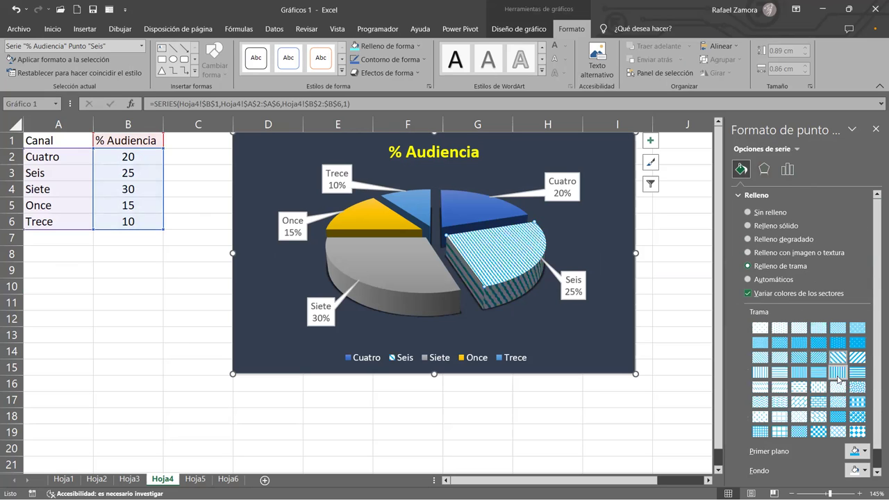
{"action": "left_click", "coordinate": [804, 416]}
{"action": "left_click", "coordinate": [799, 401]}
{"action": "left_click", "coordinate": [837, 416]}
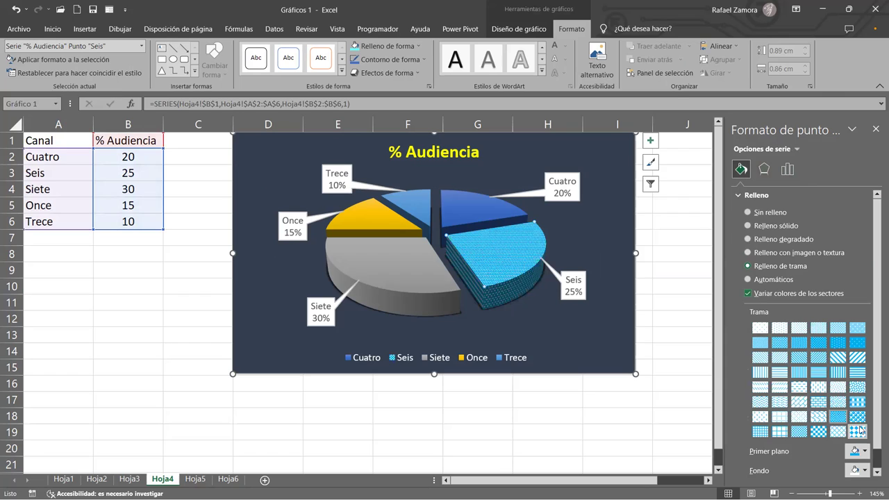
{"action": "left_click", "coordinate": [779, 372]}
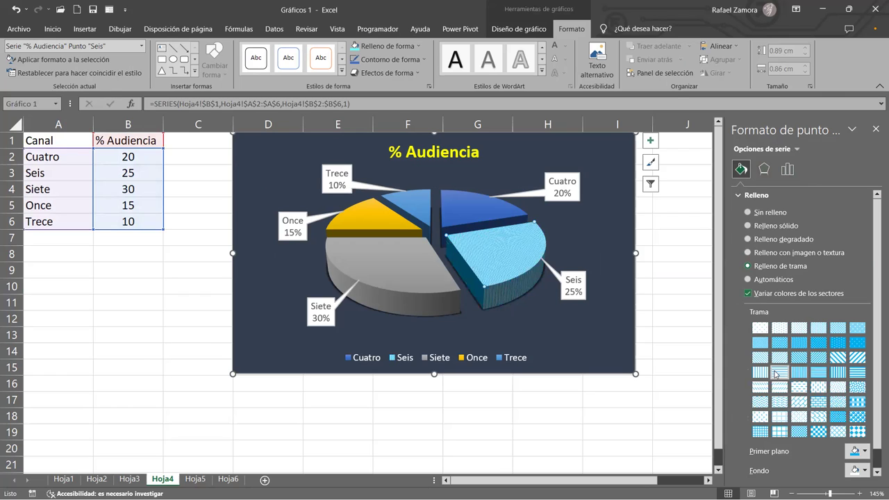
{"action": "left_click", "coordinate": [760, 373]}
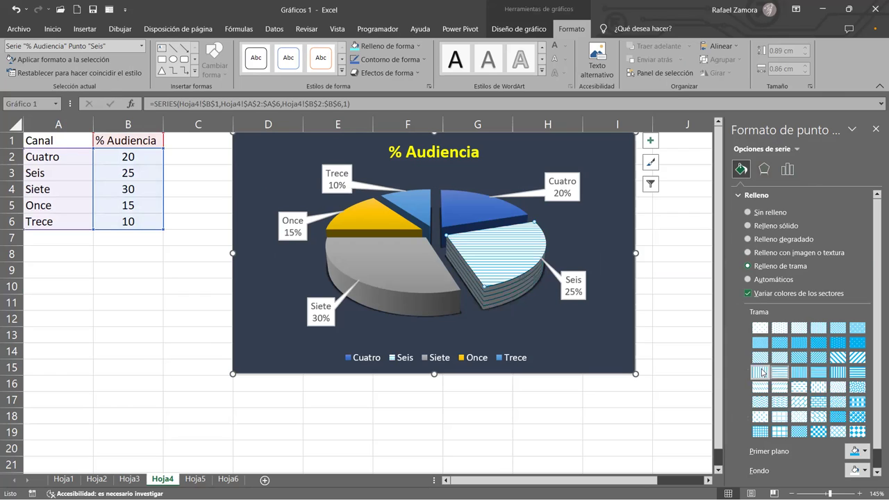
- Give the Seis slice the blue denim texture, then bring up Insertar imágenes
{"action": "left_click", "coordinate": [775, 255]}
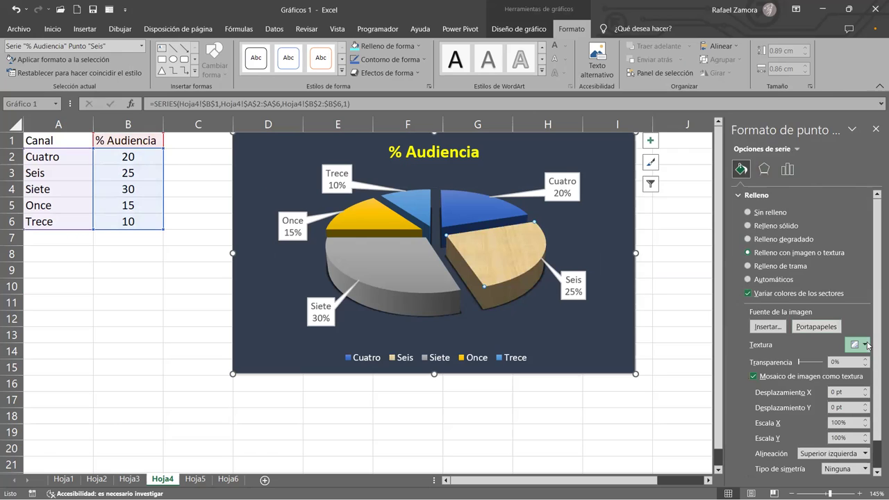
{"action": "left_click", "coordinate": [867, 345]}
{"action": "left_click", "coordinate": [671, 146]}
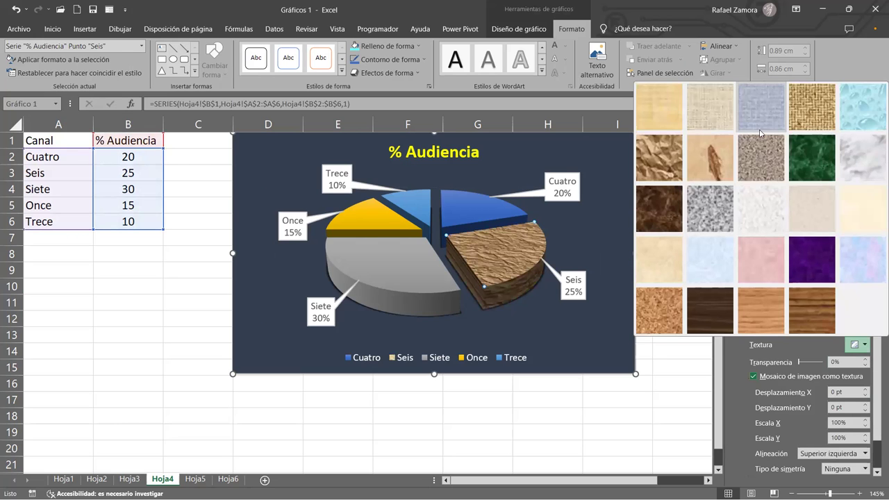
{"action": "left_click", "coordinate": [761, 127]}
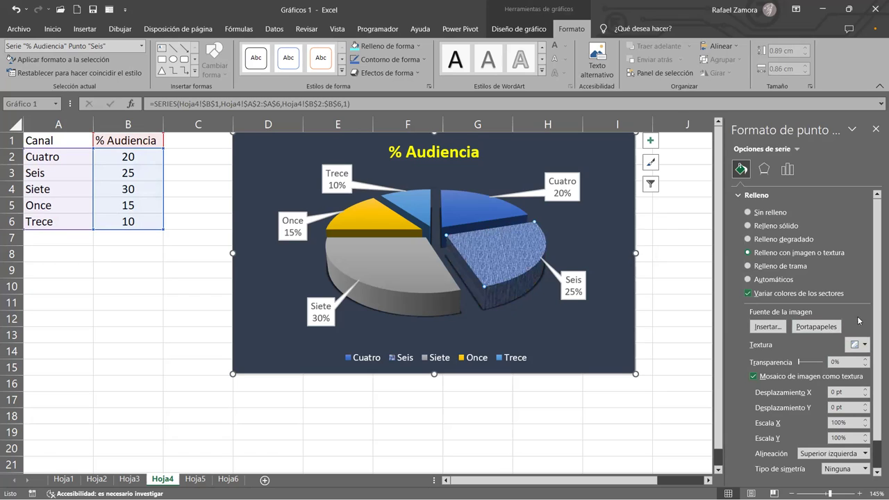
{"action": "left_click", "coordinate": [784, 328]}
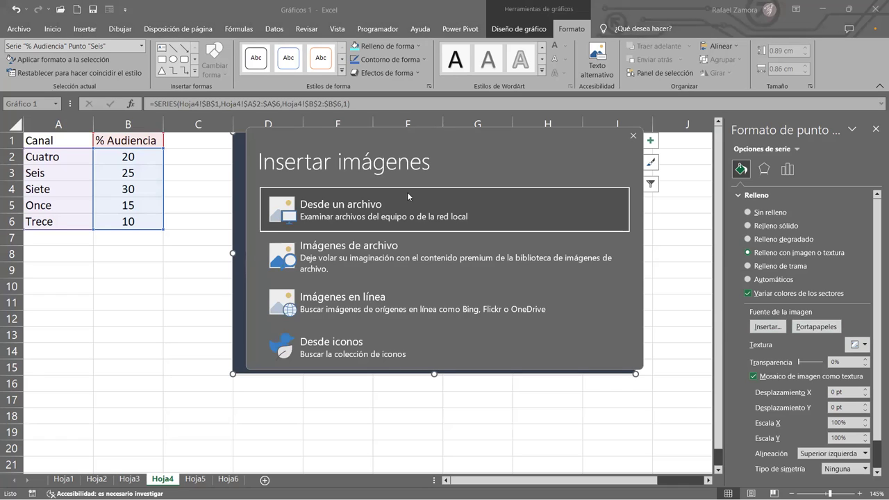
- Fill the Seis slice with the fighter-jet photo from the online Avión pictures
{"action": "left_click", "coordinate": [393, 310]}
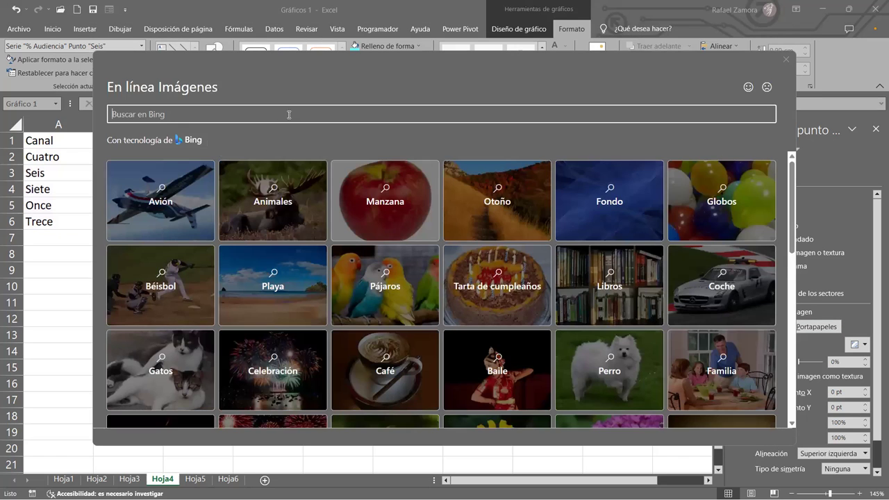
{"action": "mouse_move", "coordinate": [272, 284]}
{"action": "left_click", "coordinate": [199, 194]}
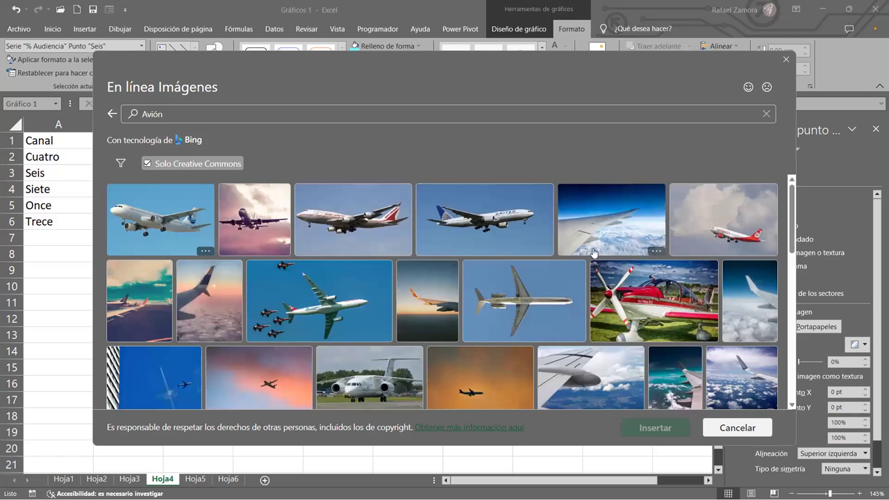
{"action": "scroll", "coordinate": [651, 328], "scroll_direction": "down", "scroll_amount": 1}
{"action": "scroll", "coordinate": [651, 328], "scroll_direction": "down", "scroll_amount": 1}
{"action": "scroll", "coordinate": [625, 341], "scroll_direction": "down", "scroll_amount": 1}
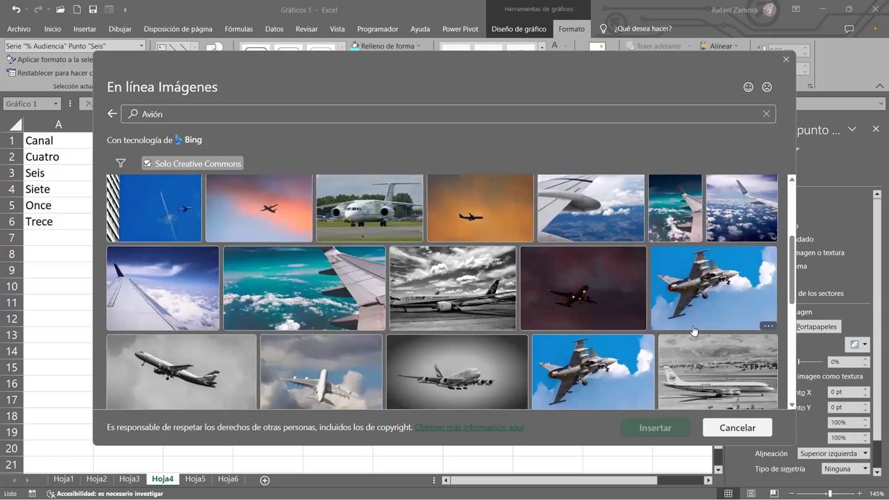
{"action": "scroll", "coordinate": [590, 359], "scroll_direction": "down", "scroll_amount": 1}
{"action": "scroll", "coordinate": [590, 358], "scroll_direction": "down", "scroll_amount": 1}
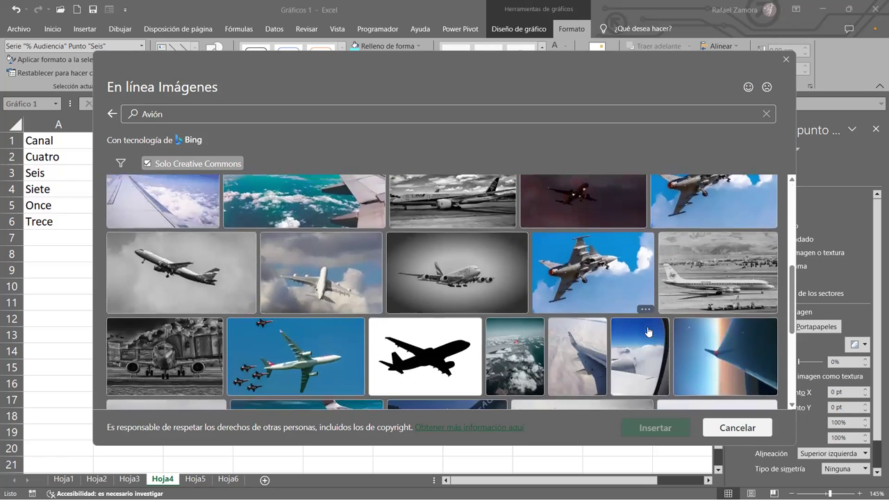
{"action": "left_click", "coordinate": [598, 251]}
{"action": "left_click", "coordinate": [662, 430]}
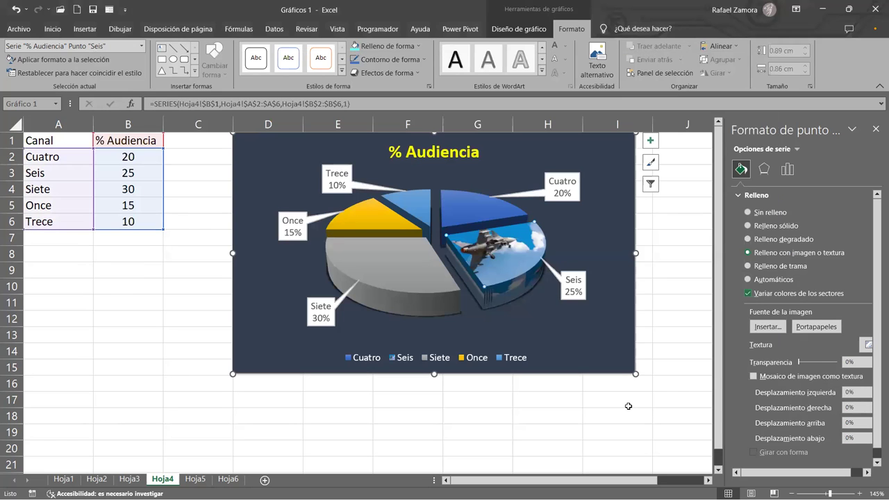
- Select only the Siete slice and set its fill to Picture or texture fill
{"action": "left_click", "coordinate": [666, 241]}
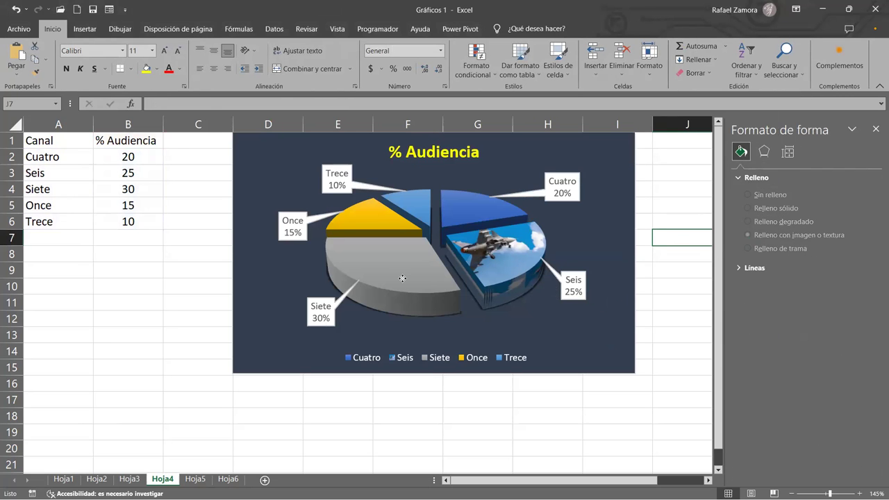
{"action": "left_click", "coordinate": [438, 239]}
{"action": "mouse_move", "coordinate": [400, 268]}
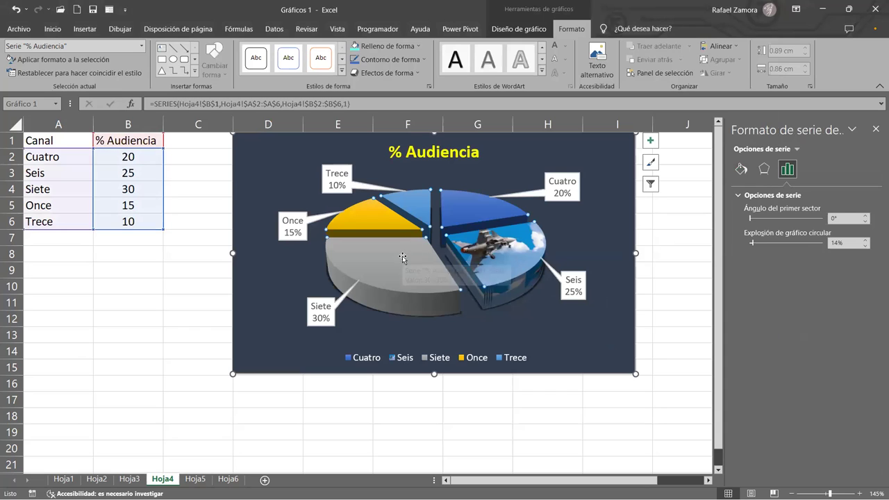
{"action": "left_click", "coordinate": [395, 263]}
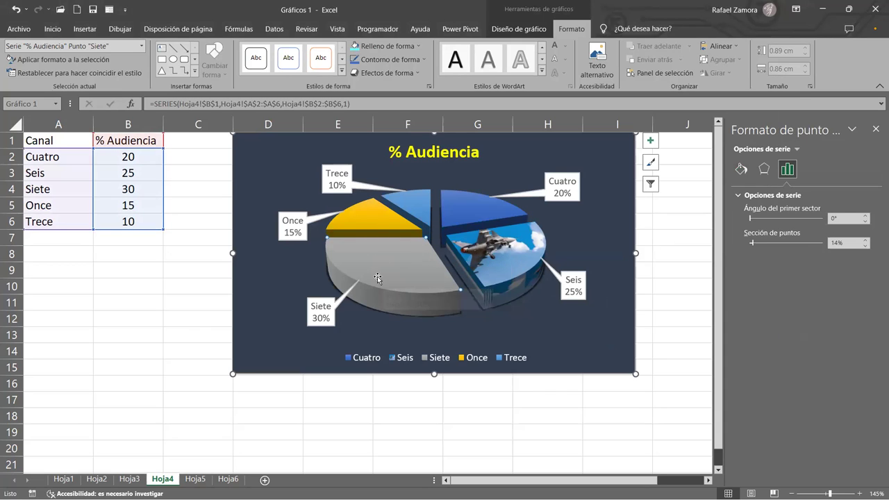
{"action": "left_click", "coordinate": [741, 169]}
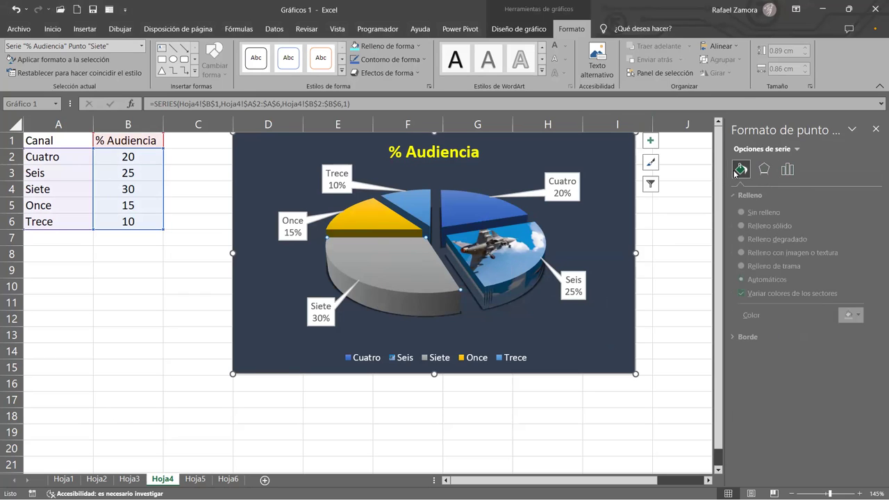
{"action": "left_click", "coordinate": [798, 254]}
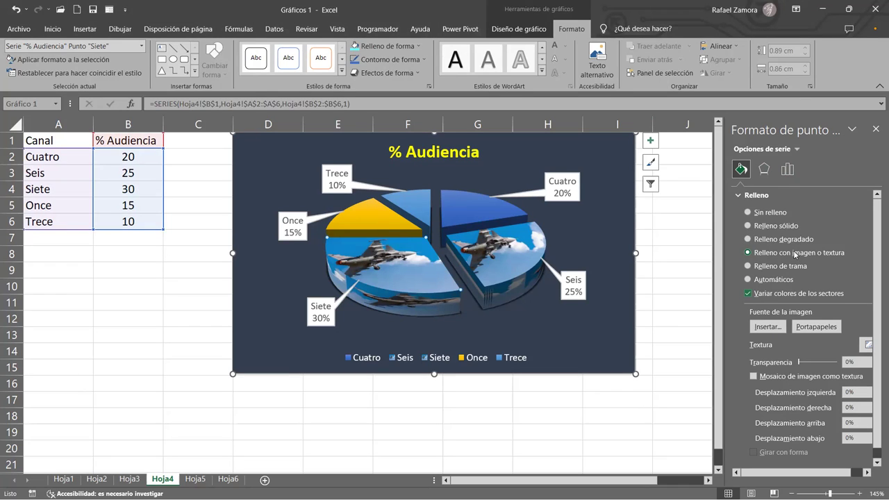
- Fill the Siete slice with the sunset beach photo from the online Playa pictures
{"action": "left_click", "coordinate": [767, 327]}
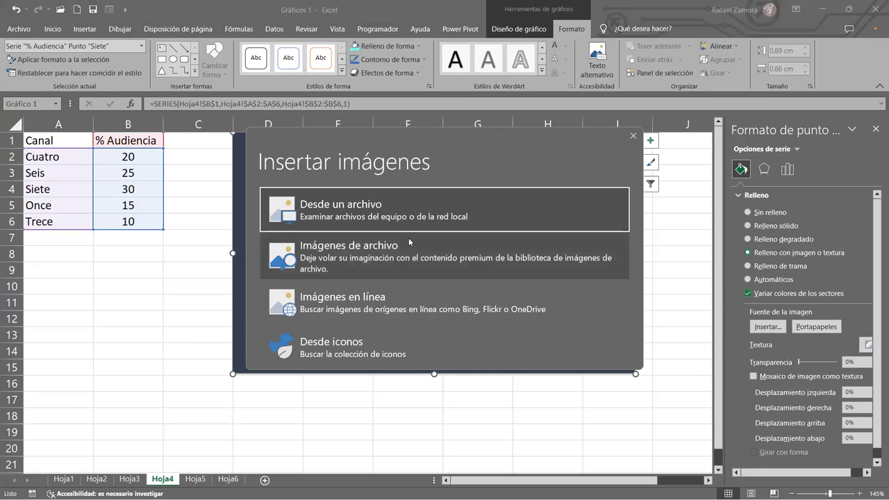
{"action": "left_click", "coordinate": [406, 293]}
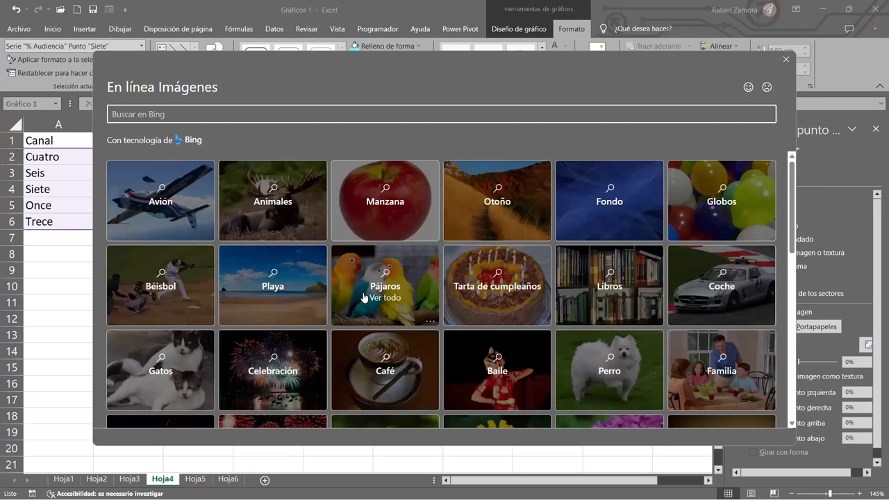
{"action": "left_click", "coordinate": [308, 269]}
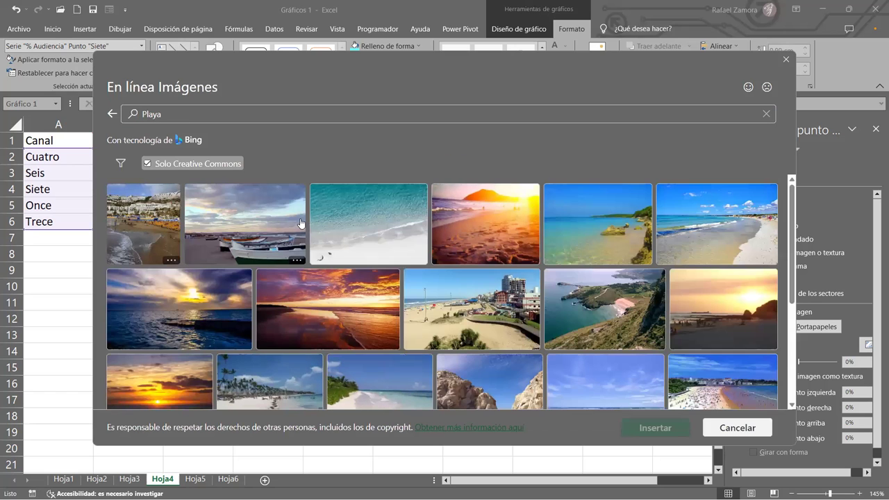
{"action": "left_click", "coordinate": [516, 211]}
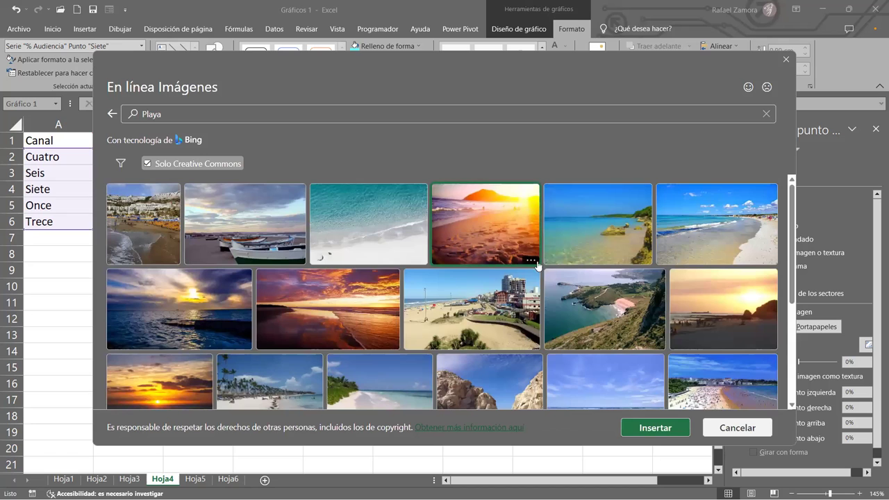
{"action": "left_click", "coordinate": [486, 231]}
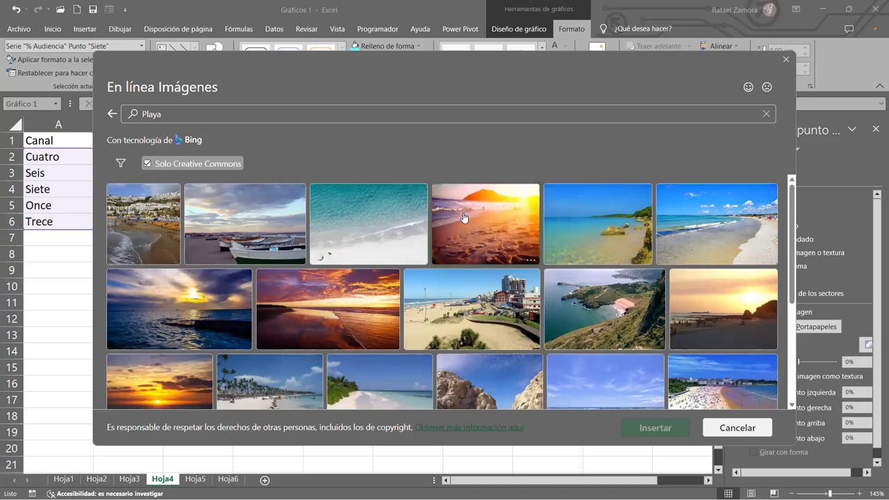
{"action": "left_click", "coordinate": [479, 232]}
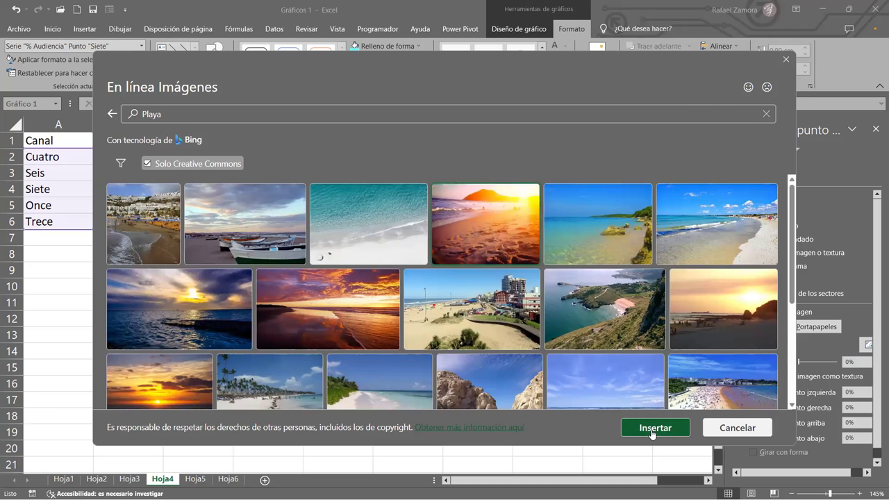
{"action": "left_click", "coordinate": [653, 429]}
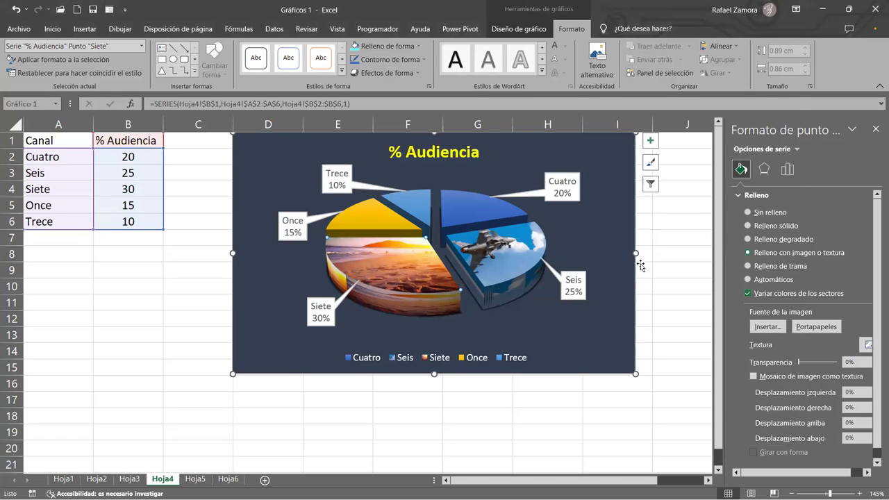
- Deselect the chart, click cell J16, and move to Hoja5 with Ctrl+PgDn
{"action": "left_click", "coordinate": [674, 255]}
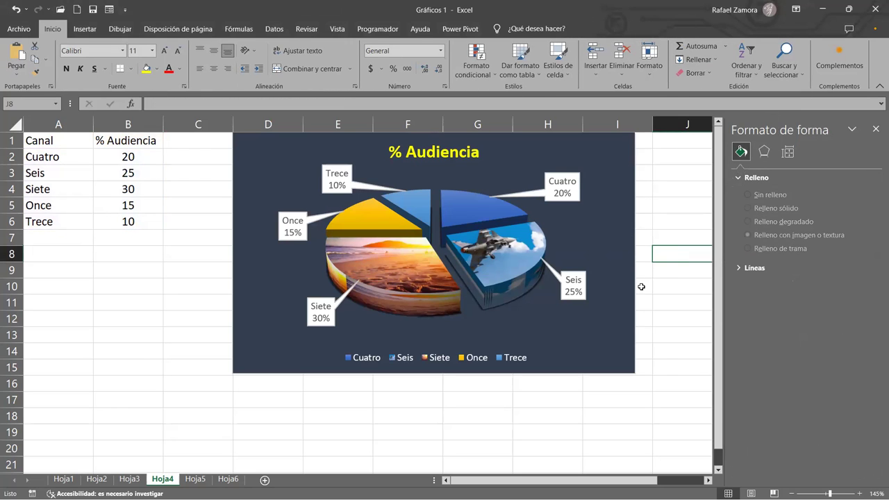
{"action": "left_click", "coordinate": [665, 380]}
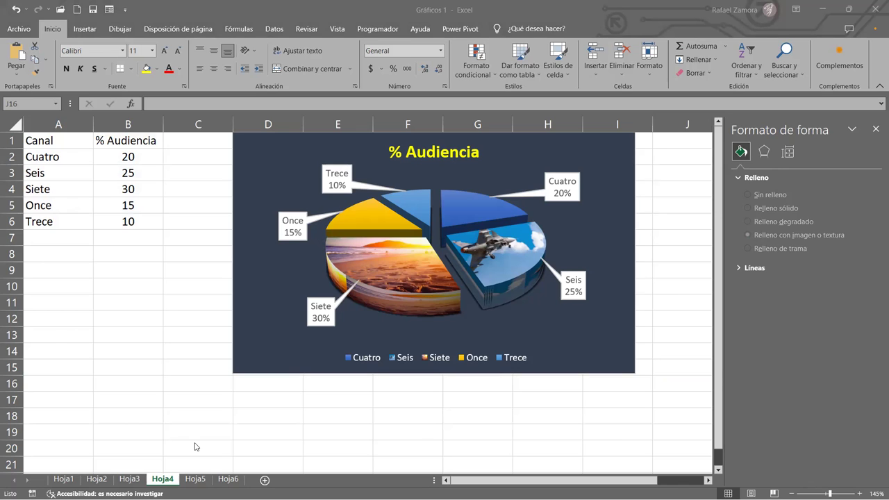
{"action": "key", "text": "ctrl+Page_Down"}
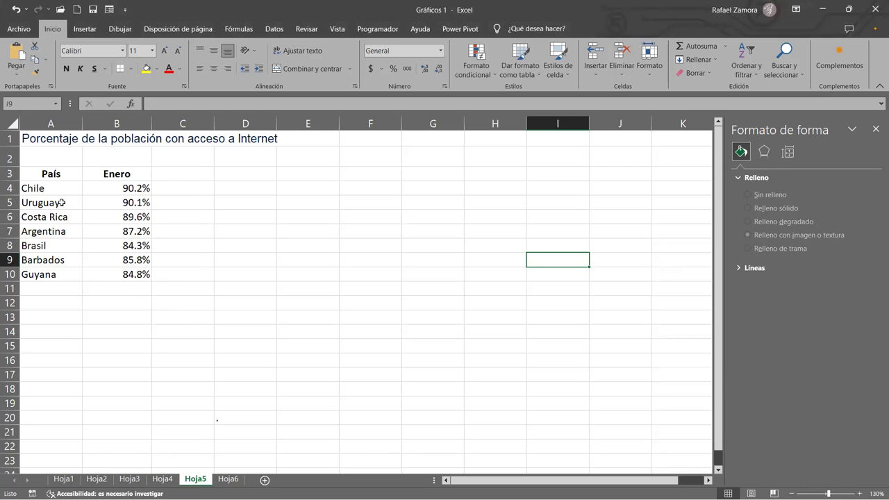
- Insert a Columna agrupada 3D chart from the País and Enero range A3:B10
{"action": "left_click_drag", "start_coordinate": [54, 173], "coordinate": [129, 275]}
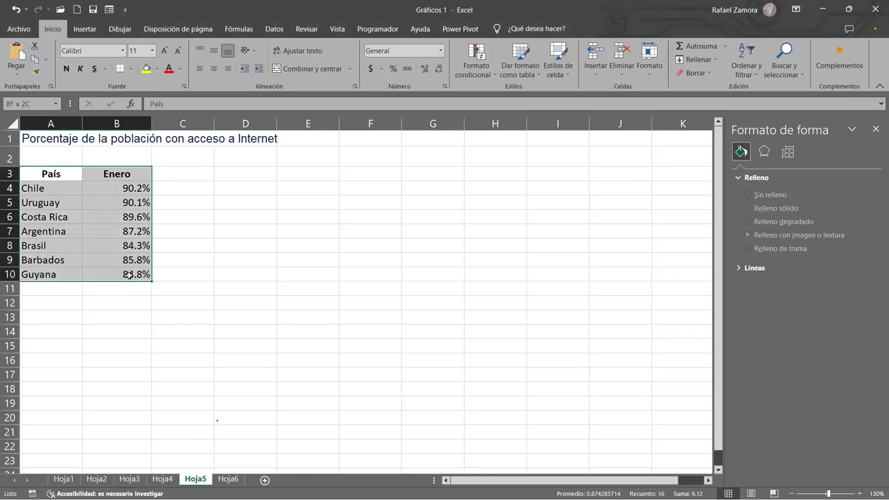
{"action": "left_click", "coordinate": [83, 29]}
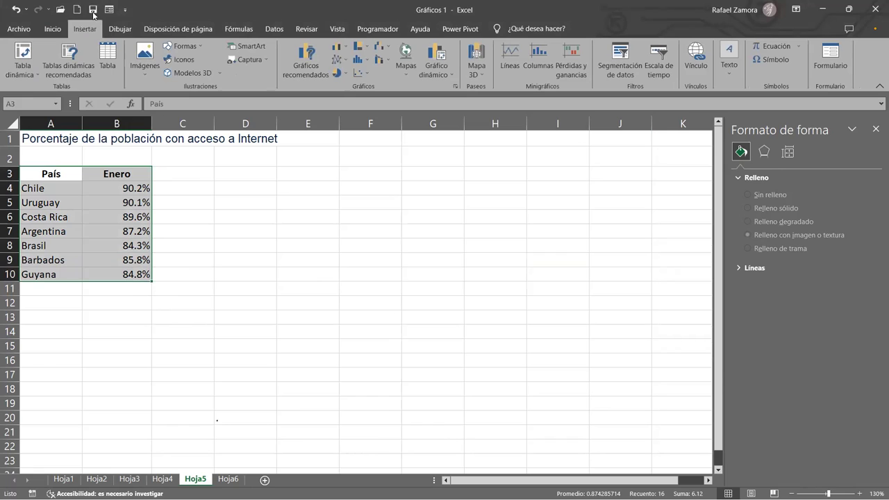
{"action": "left_click", "coordinate": [350, 46]}
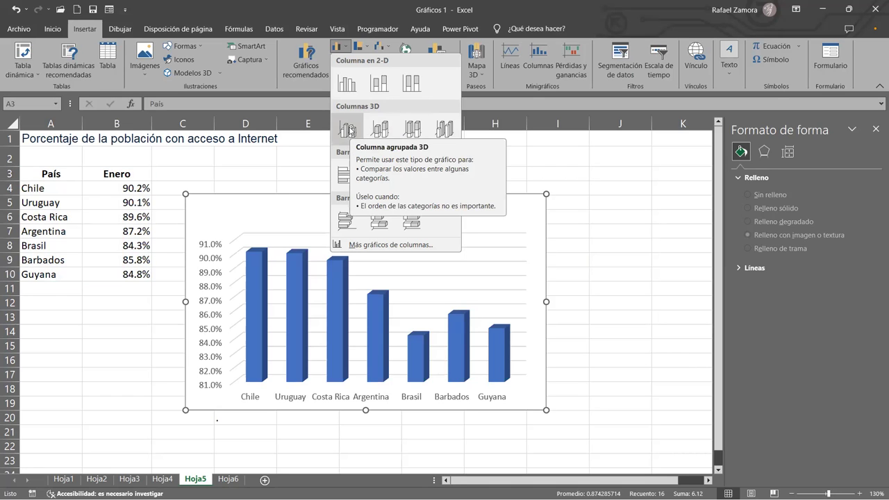
{"action": "left_click", "coordinate": [350, 131]}
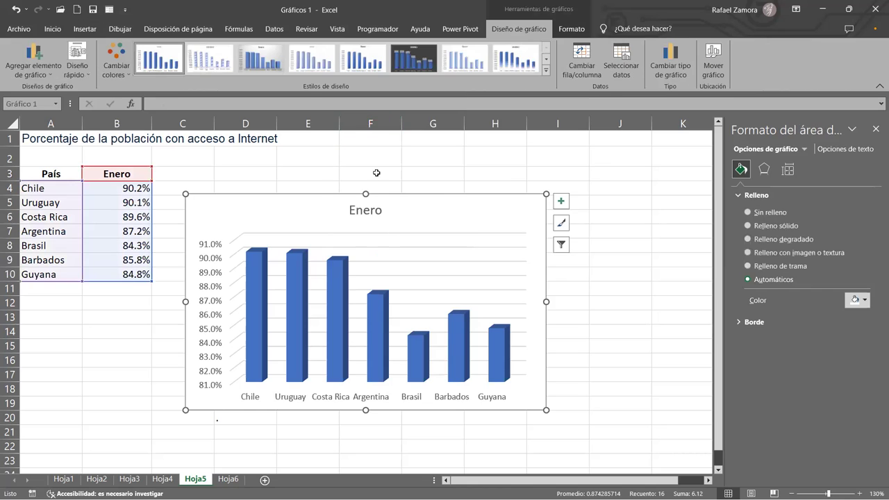
- Move the Enero column chart up and right beside the table, enlarge it, and expand the chart styles
{"action": "left_click_drag", "start_coordinate": [401, 198], "coordinate": [429, 168]}
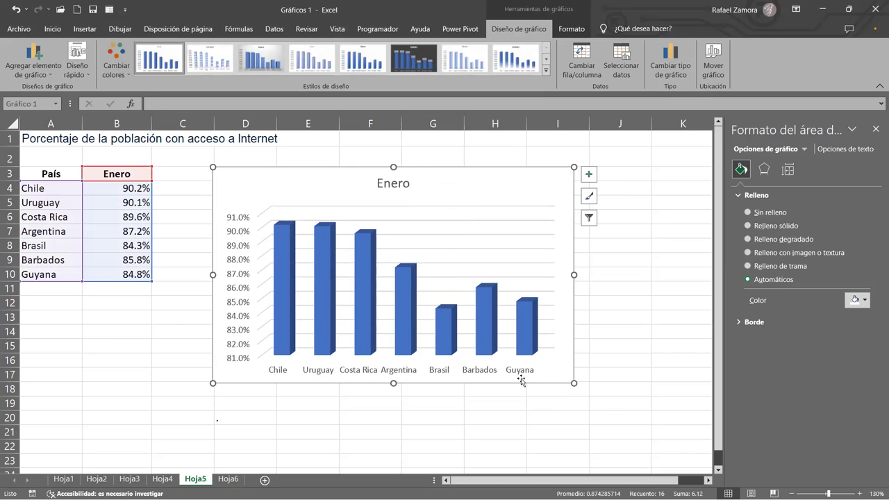
{"action": "left_click_drag", "start_coordinate": [575, 383], "coordinate": [594, 394]}
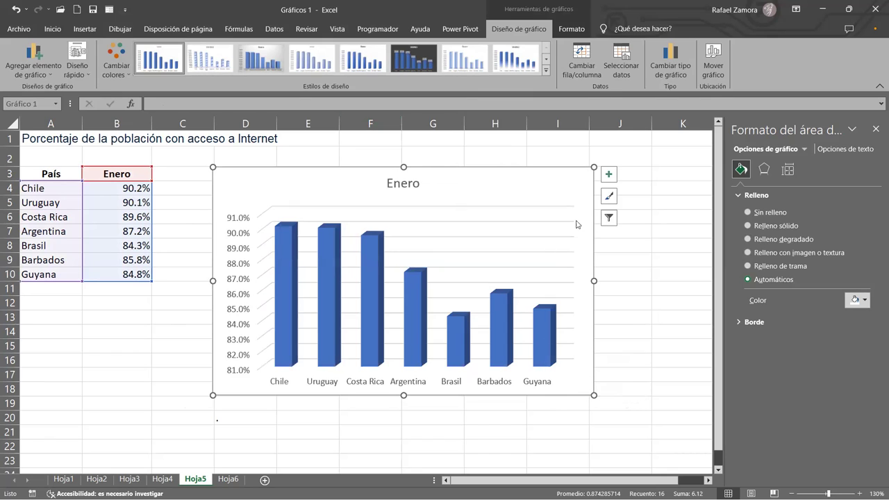
{"action": "left_click", "coordinate": [544, 70]}
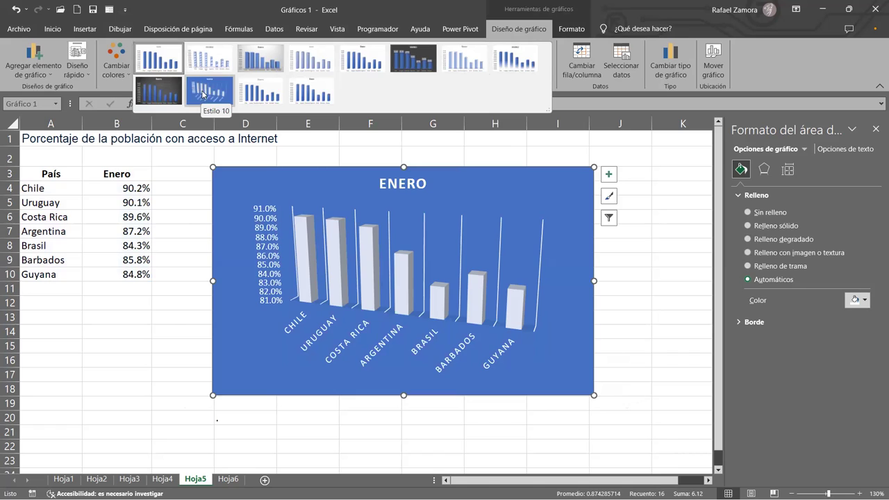
- Apply chart Estilo 6 for a dark look with percentage labels, leaving colours unchanged, and select the Uruguay bar
{"action": "left_click", "coordinate": [421, 64]}
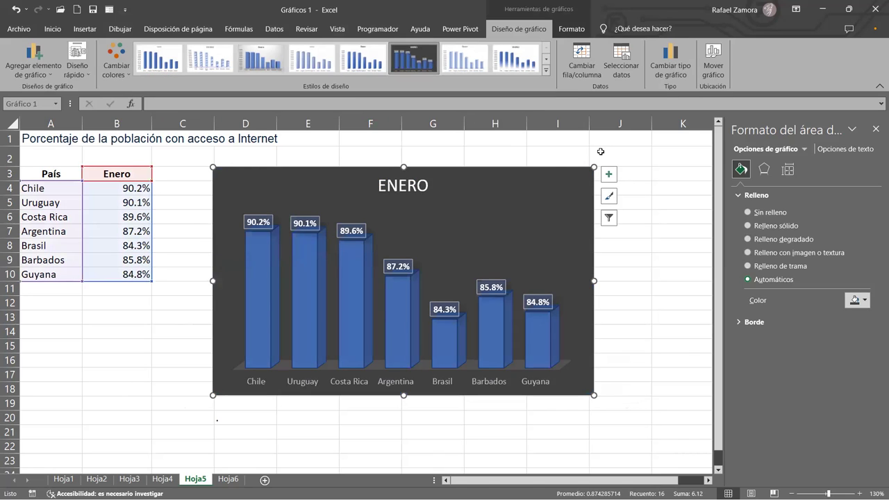
{"action": "left_click", "coordinate": [406, 294]}
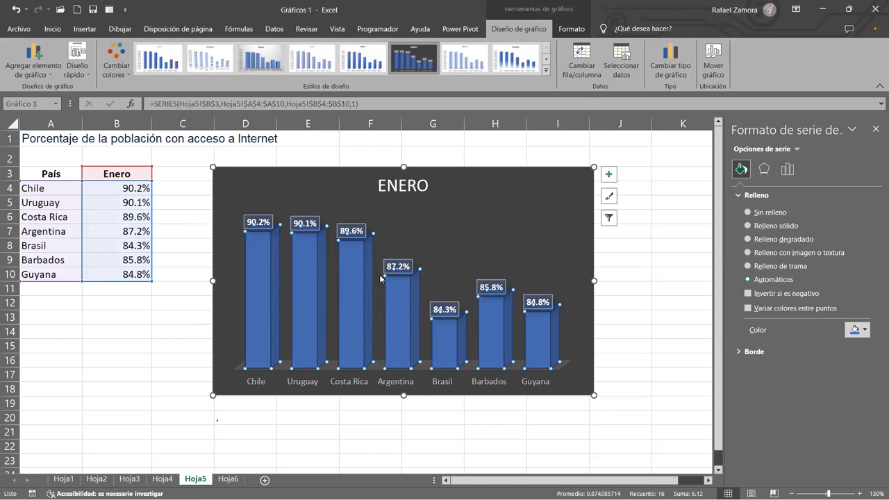
{"action": "left_click", "coordinate": [116, 61]}
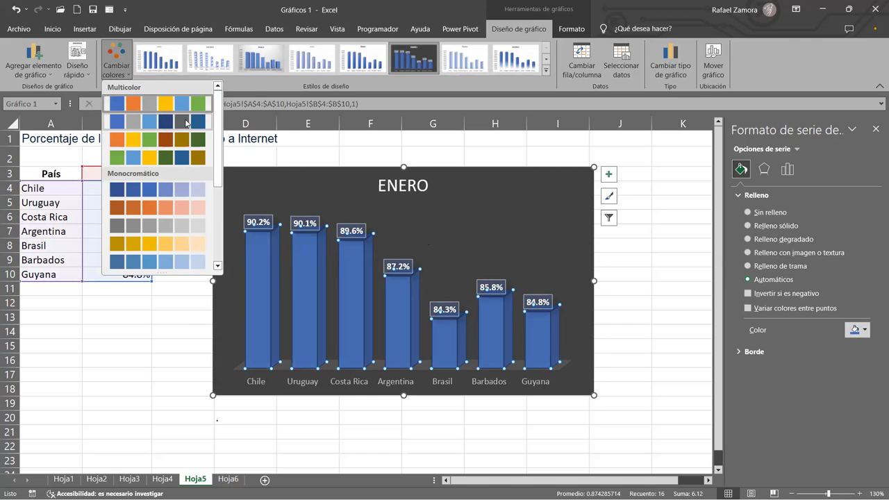
{"action": "left_click", "coordinate": [679, 278]}
{"action": "left_click", "coordinate": [679, 279]}
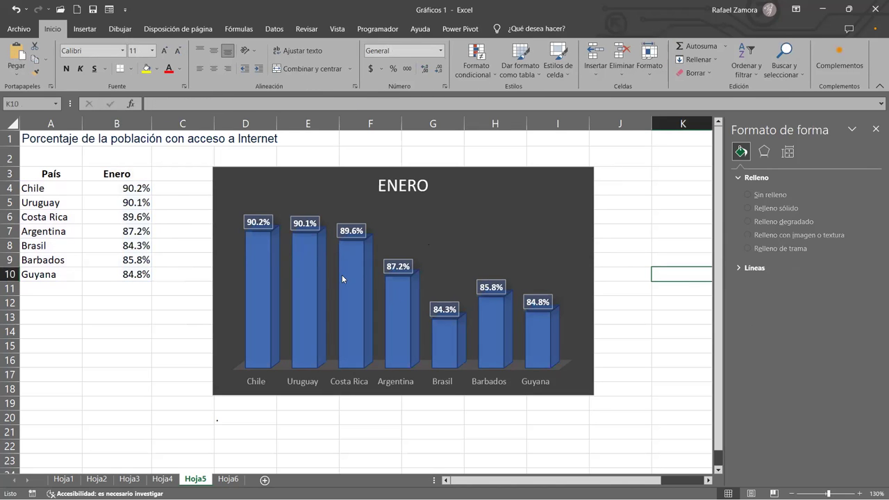
{"action": "left_click", "coordinate": [313, 253]}
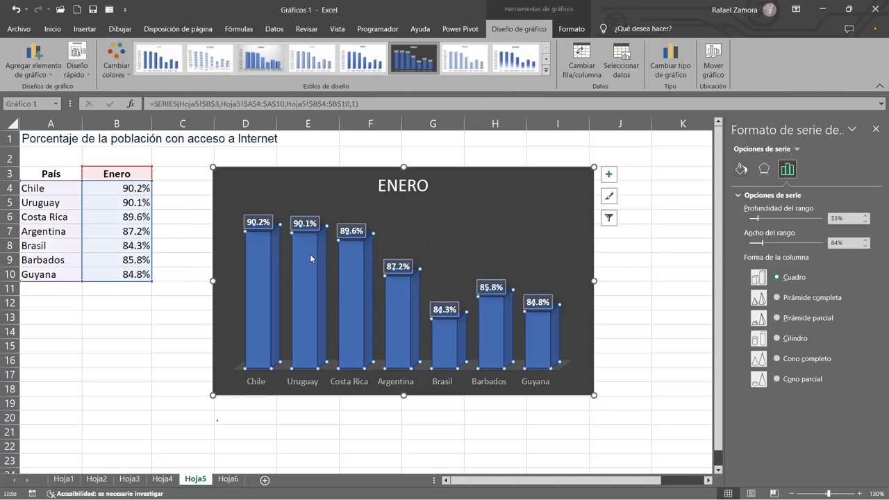
{"action": "left_click", "coordinate": [310, 254]}
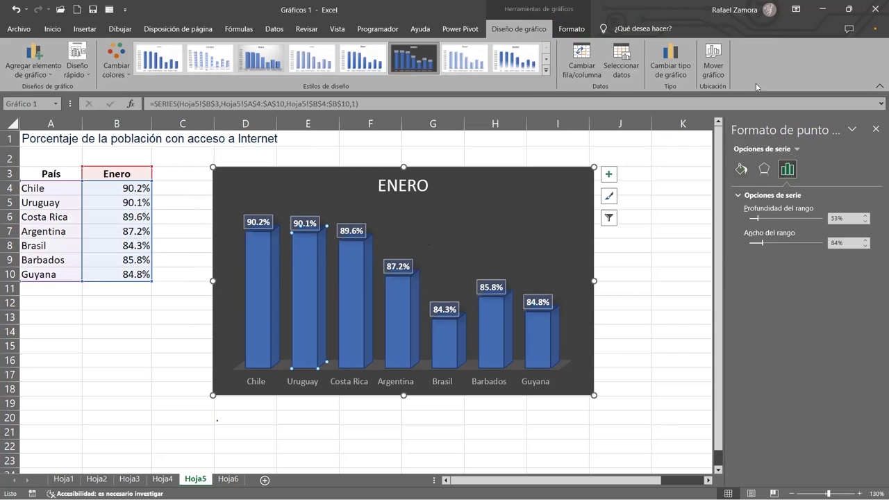
- Fill the Uruguay bar green and bring up the fill colours for the Argentina bar
{"action": "left_click", "coordinate": [573, 29]}
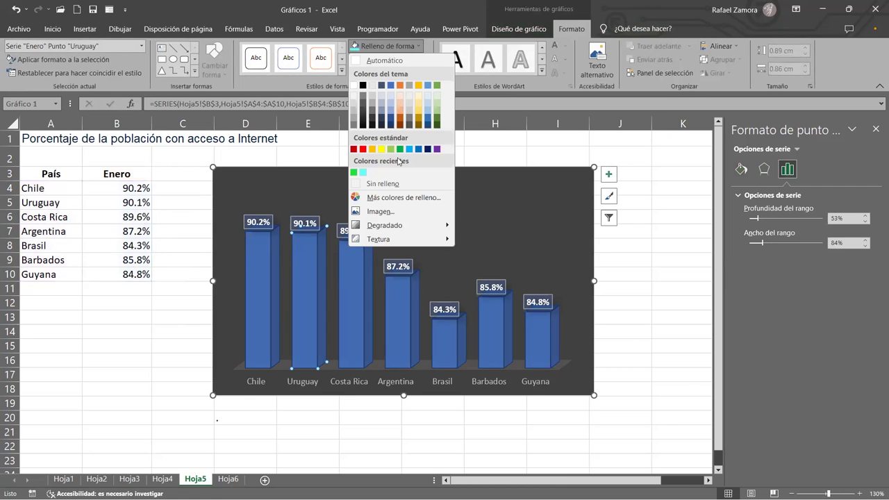
{"action": "left_click", "coordinate": [400, 150]}
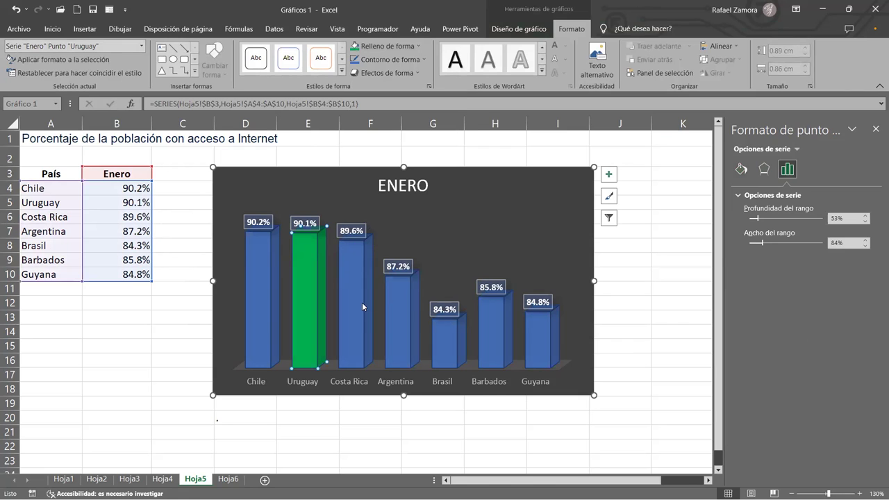
{"action": "left_click", "coordinate": [406, 315]}
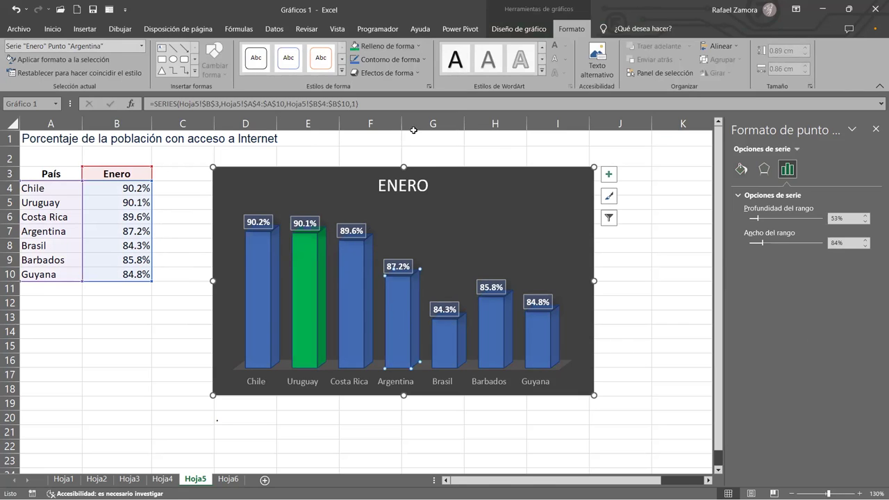
{"action": "left_click", "coordinate": [419, 46]}
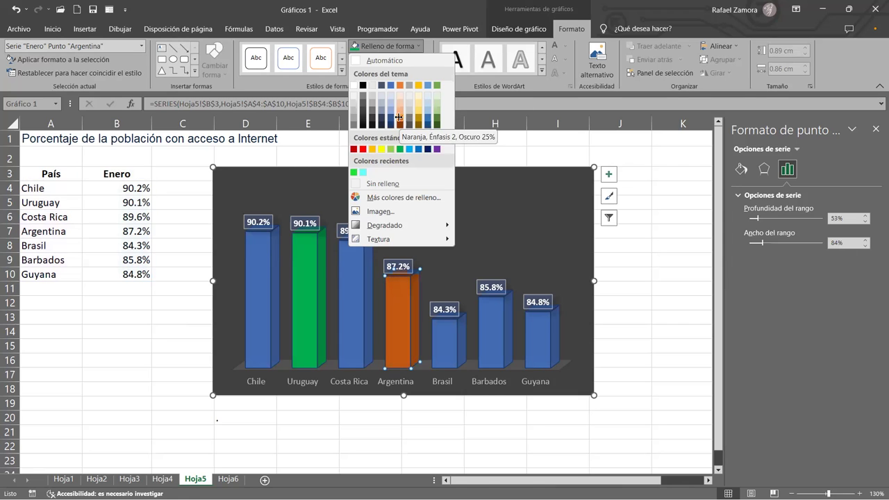
{"action": "key", "text": "Escape"}
- Fill the Chile bar yellow and the Brasil bar cyan, then reselect the whole chart
{"action": "left_click", "coordinate": [269, 260]}
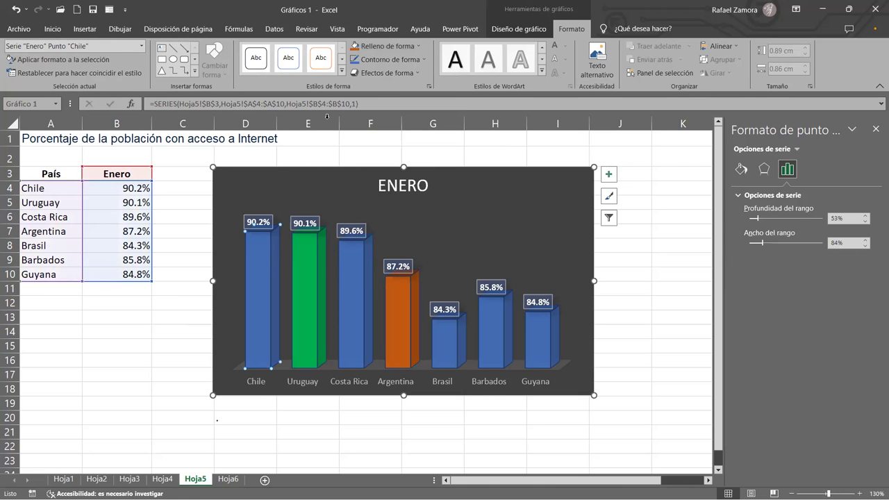
{"action": "left_click", "coordinate": [420, 46]}
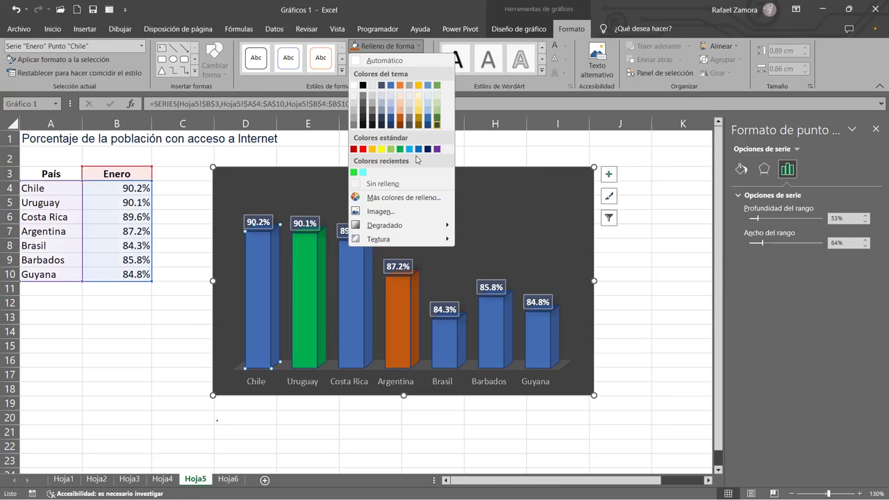
{"action": "left_click", "coordinate": [381, 152]}
{"action": "left_click", "coordinate": [448, 342]}
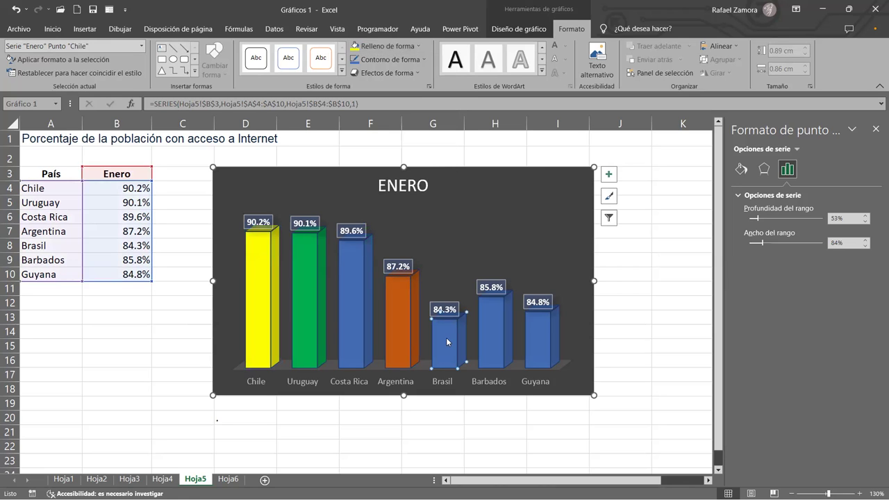
{"action": "left_click", "coordinate": [419, 46]}
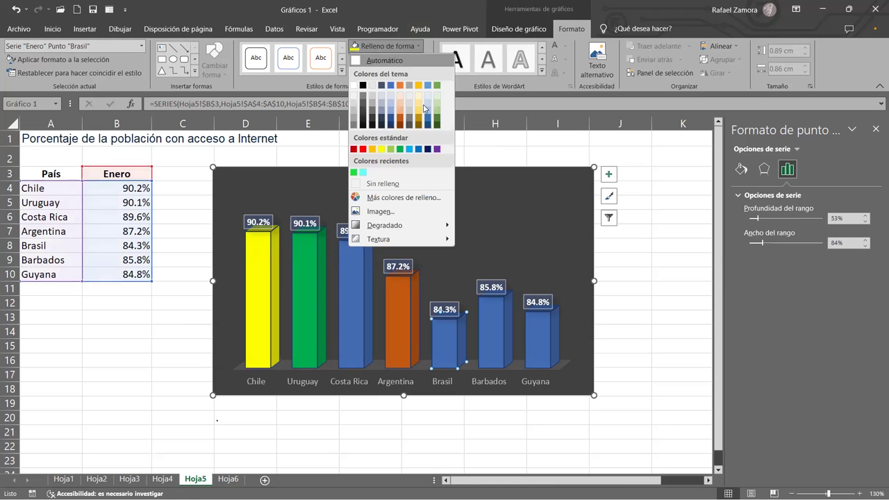
{"action": "left_click", "coordinate": [363, 173]}
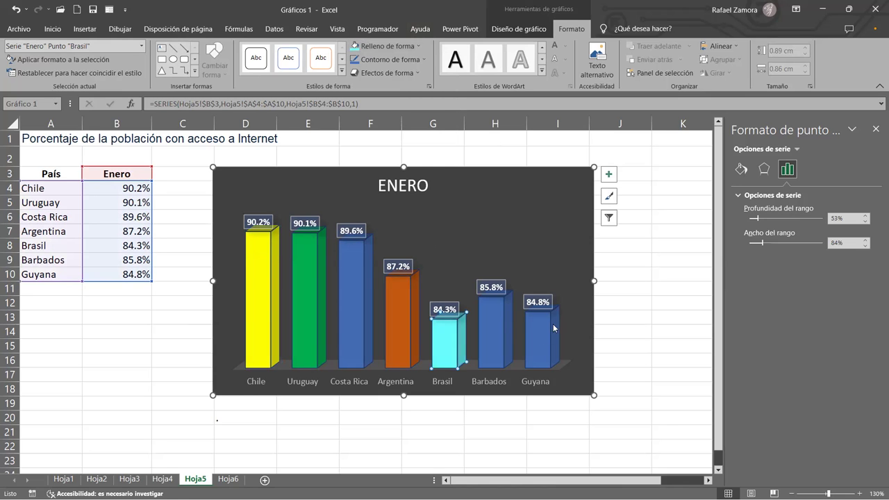
{"action": "left_click", "coordinate": [622, 314]}
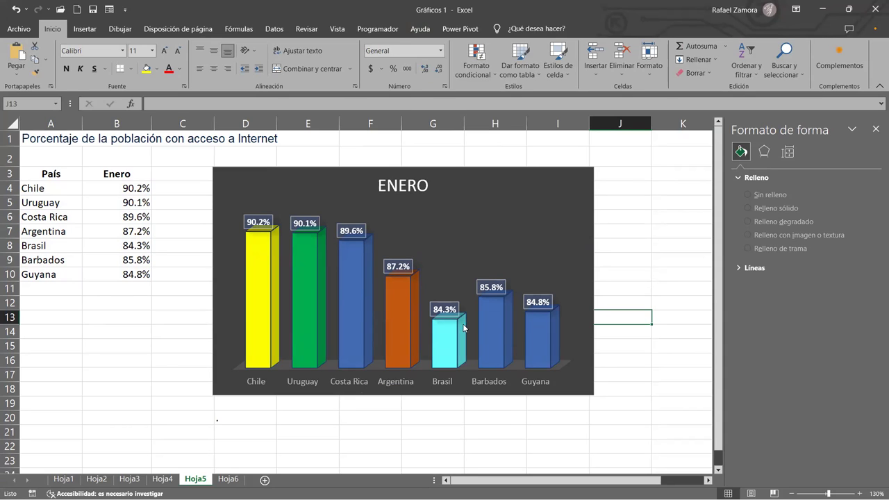
{"action": "left_click", "coordinate": [479, 194]}
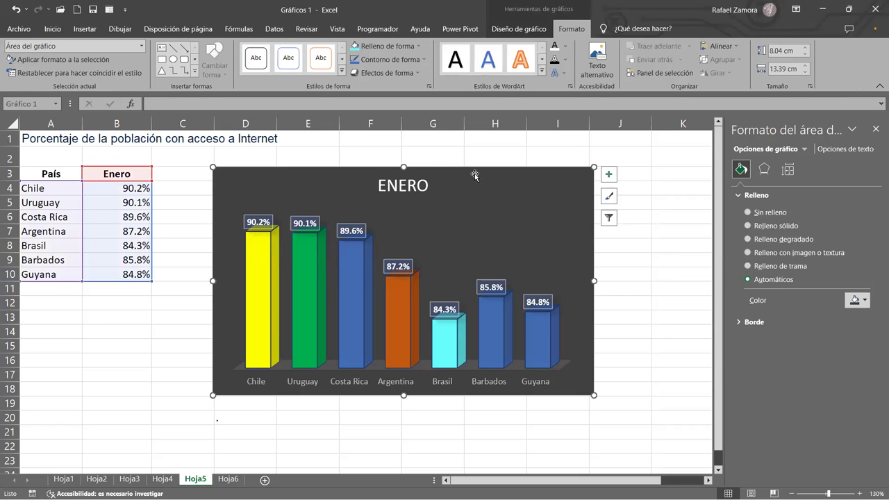
- Toggle the ENERO chart title off and back on in Chart Elements, then select B4:B10
{"action": "left_click", "coordinate": [425, 185]}
{"action": "key", "text": "Escape"}
{"action": "left_click", "coordinate": [610, 178]}
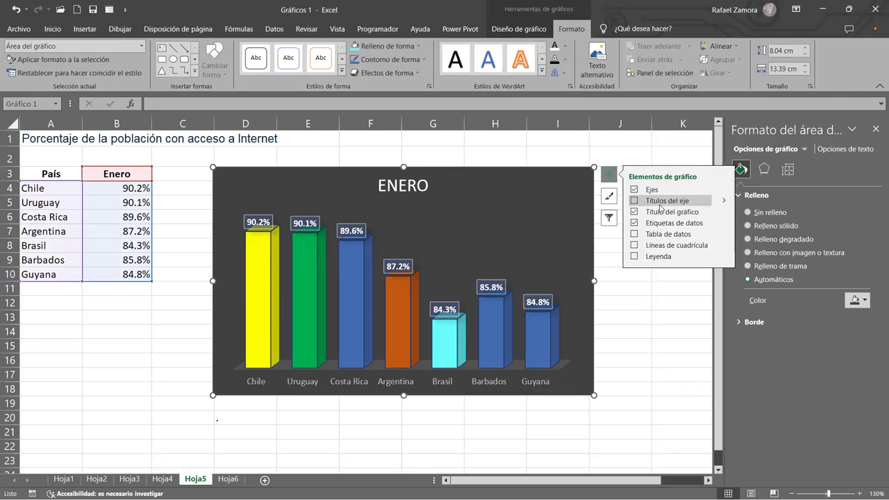
{"action": "left_click", "coordinate": [635, 212]}
{"action": "left_click", "coordinate": [635, 212]}
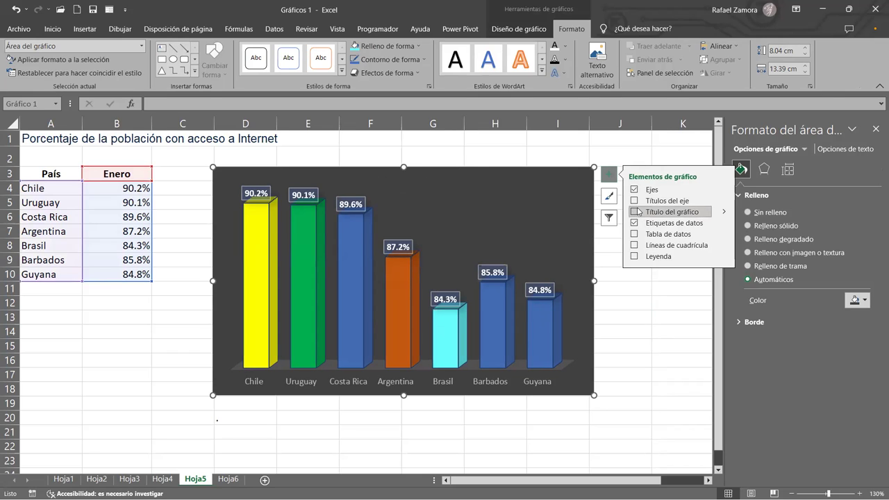
{"action": "left_click", "coordinate": [726, 212]}
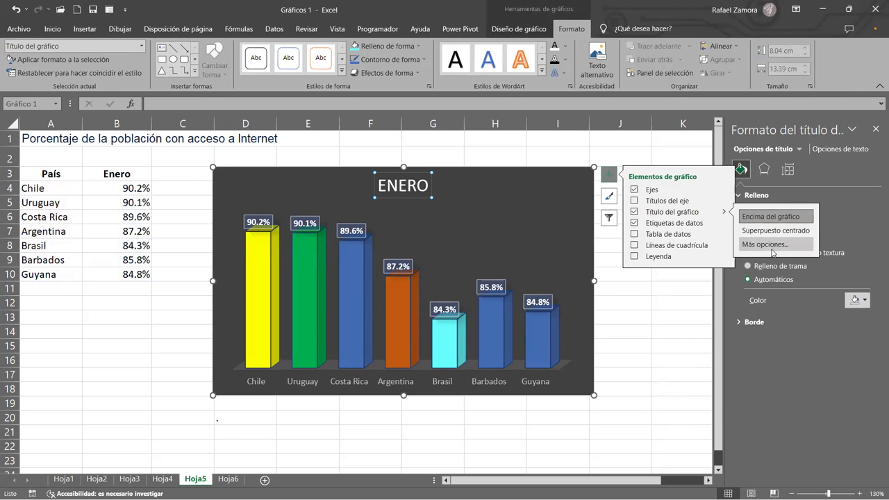
{"action": "left_click", "coordinate": [772, 246]}
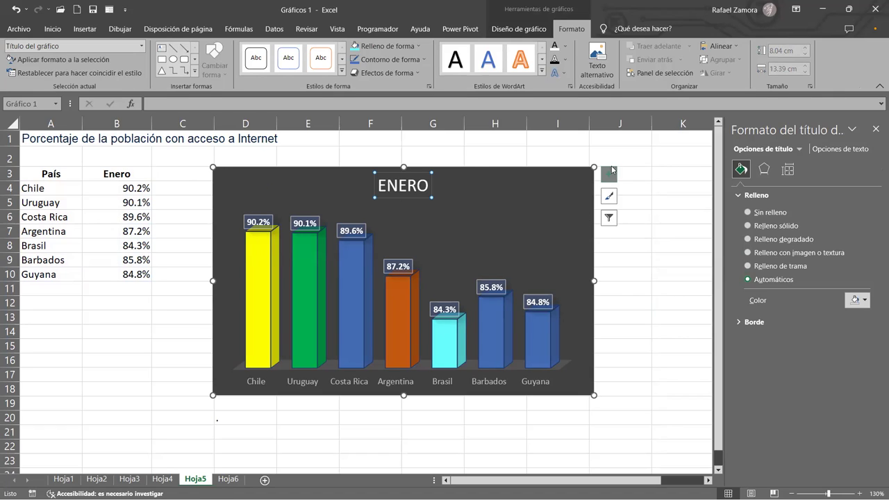
{"action": "left_click", "coordinate": [667, 165]}
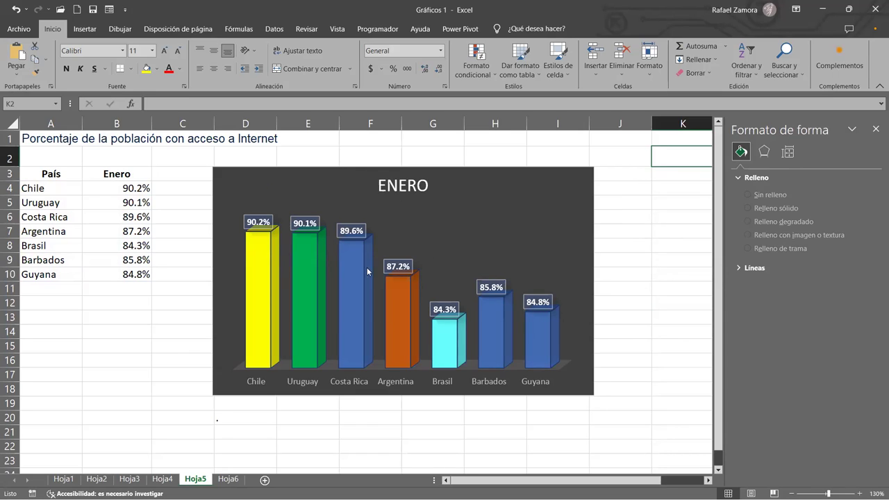
{"action": "left_click_drag", "start_coordinate": [137, 188], "coordinate": [136, 275]}
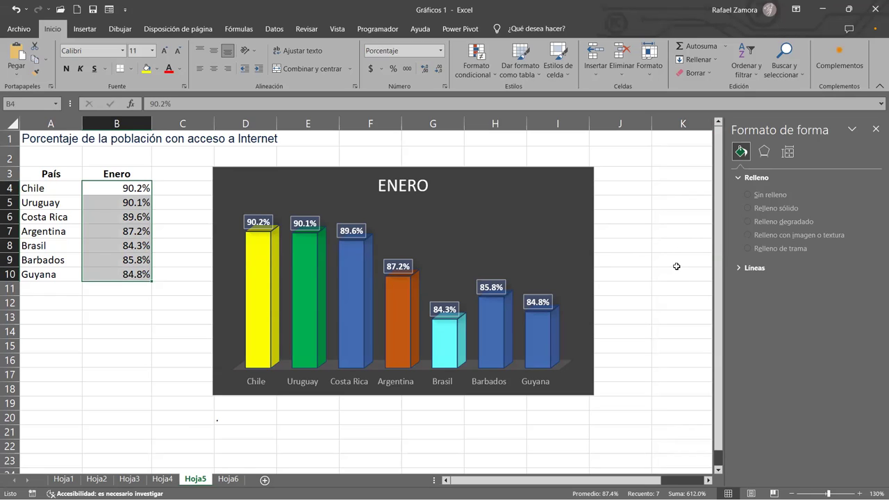
- Review the charts on sheets Hoja1 through Hoja5, ending on Hoja6
{"action": "left_click", "coordinate": [63, 480]}
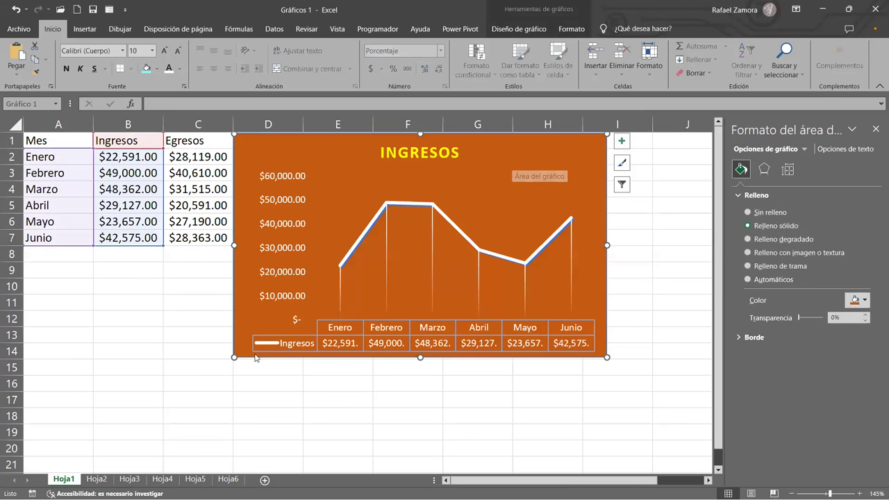
{"action": "left_click", "coordinate": [97, 478]}
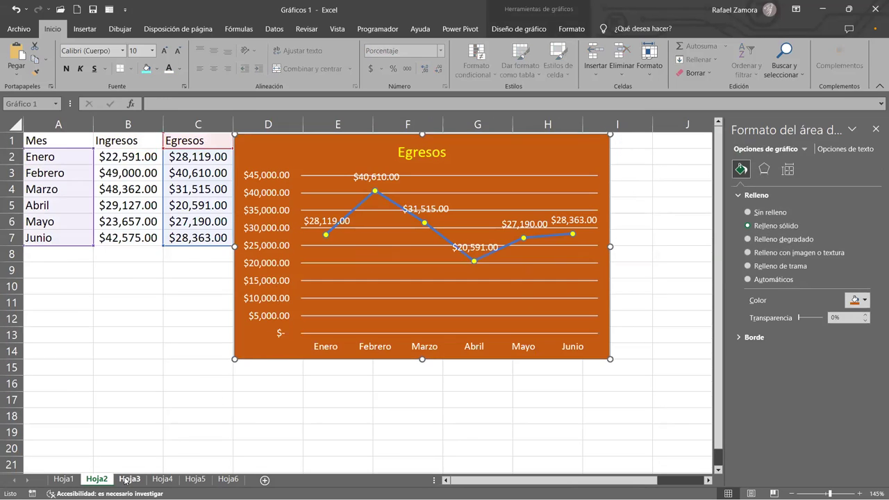
{"action": "left_click", "coordinate": [125, 479]}
{"action": "left_click", "coordinate": [163, 479]}
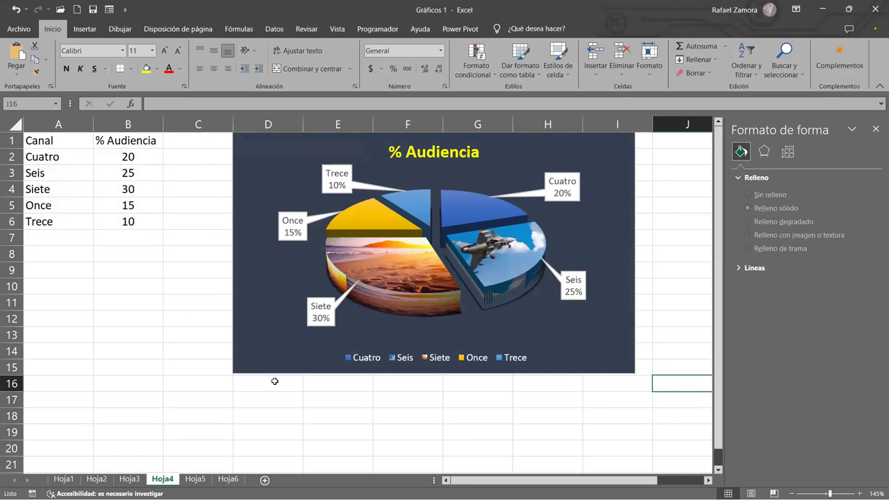
{"action": "key", "text": "ctrl+Page_Down"}
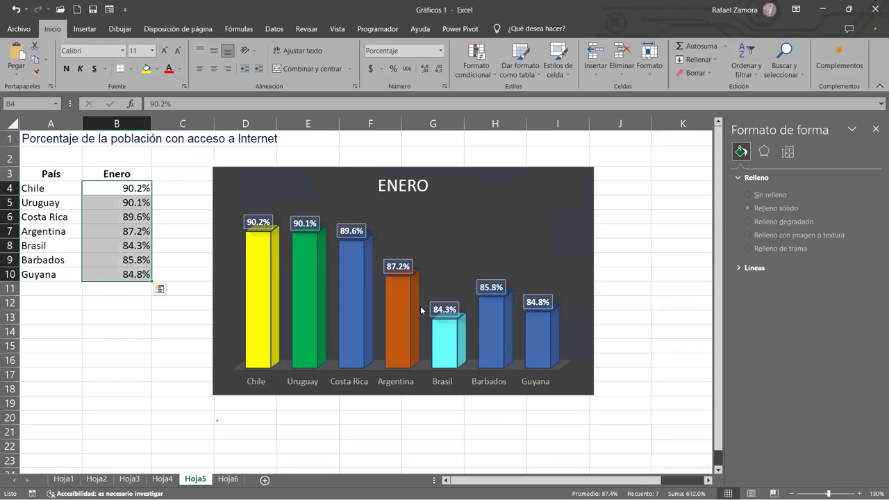
{"action": "key", "text": "ctrl+Page_Down"}
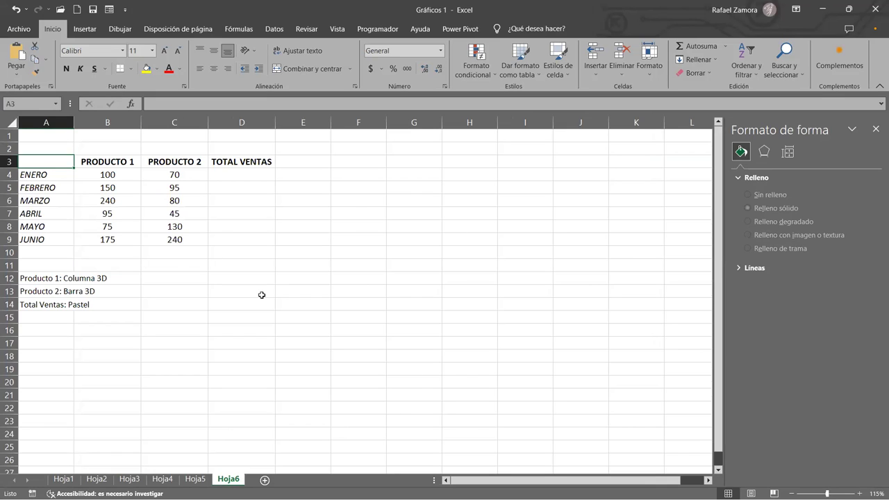
- Check the Producto 2 and Total Ventas notes in A12:A14
{"action": "left_click", "coordinate": [240, 281]}
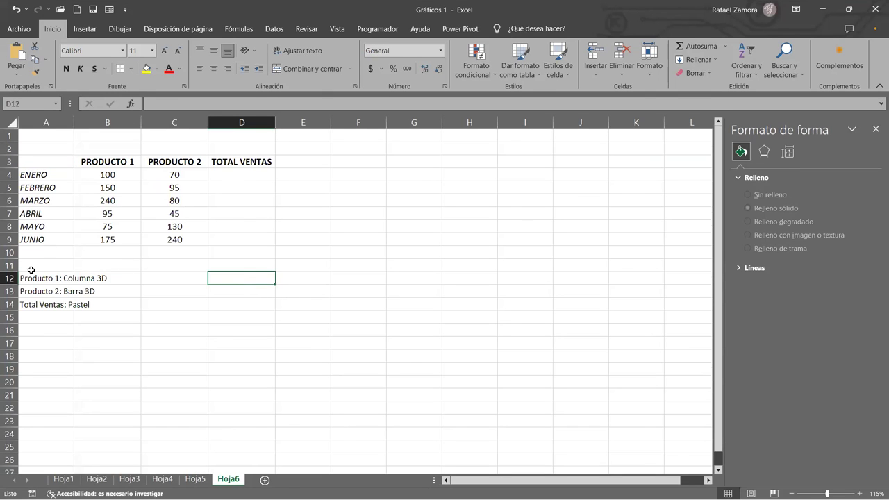
{"action": "left_click_drag", "start_coordinate": [36, 279], "coordinate": [39, 306]}
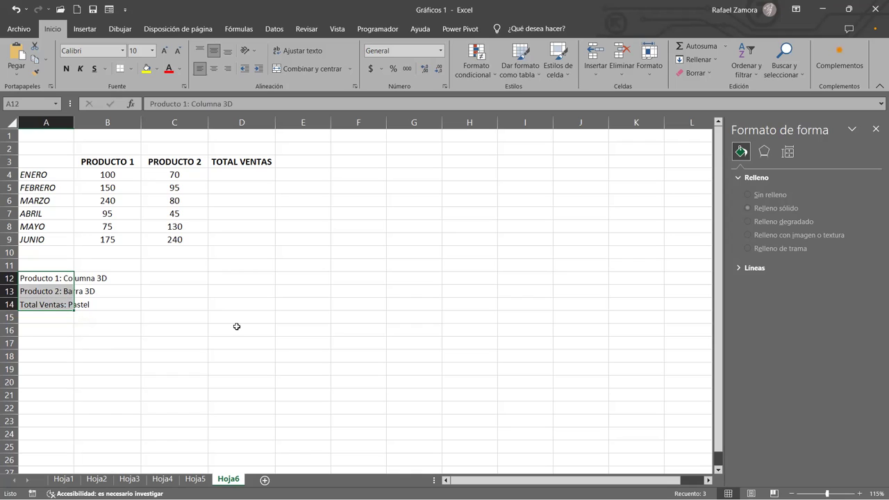
{"action": "left_click", "coordinate": [45, 292]}
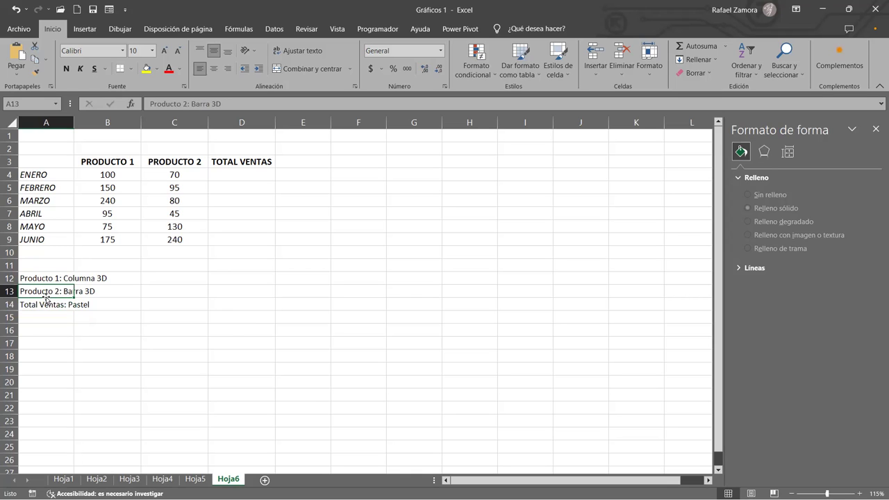
{"action": "left_click", "coordinate": [61, 304]}
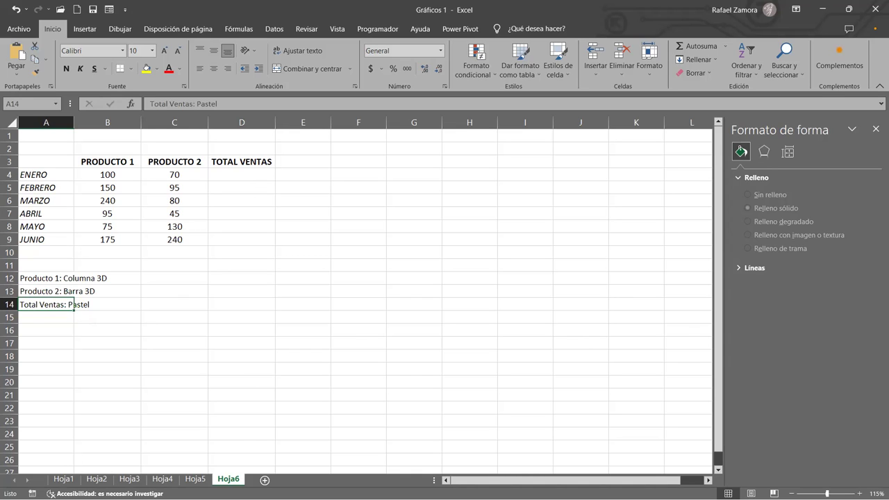
{"action": "left_click", "coordinate": [241, 335]}
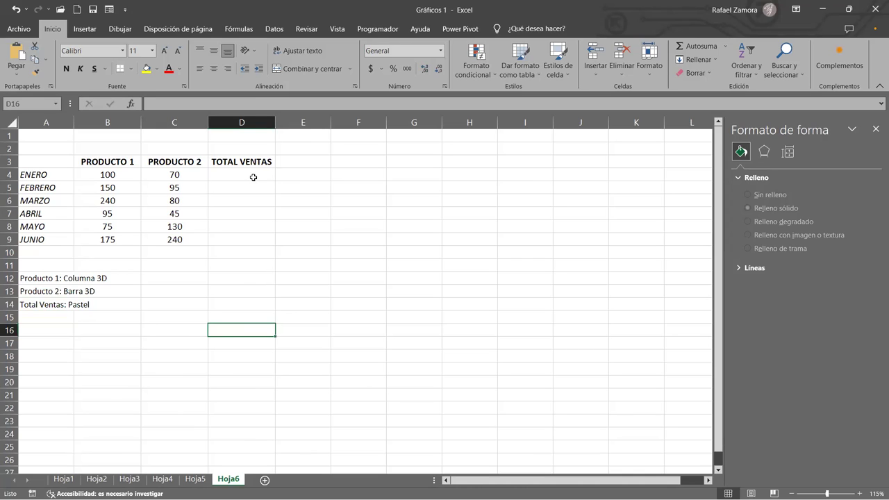
- Sum January's two products in D4 with Autosuma and fill the formula down to D9
{"action": "left_click", "coordinate": [254, 178]}
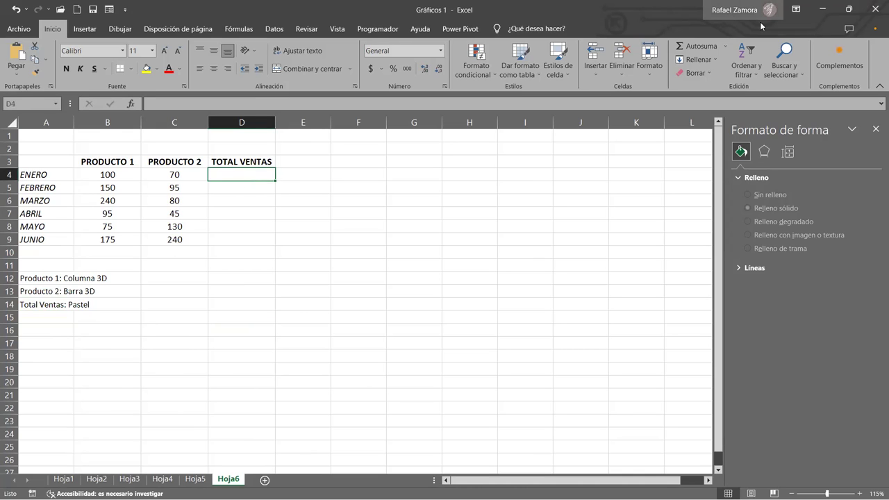
{"action": "left_click", "coordinate": [703, 46]}
{"action": "key", "text": "Return"}
{"action": "left_click", "coordinate": [245, 177]}
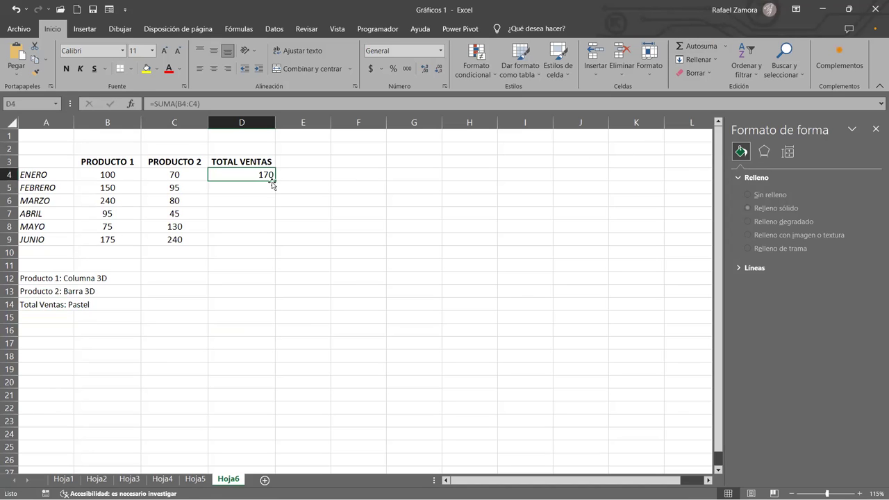
{"action": "left_click_drag", "start_coordinate": [275, 182], "coordinate": [271, 243]}
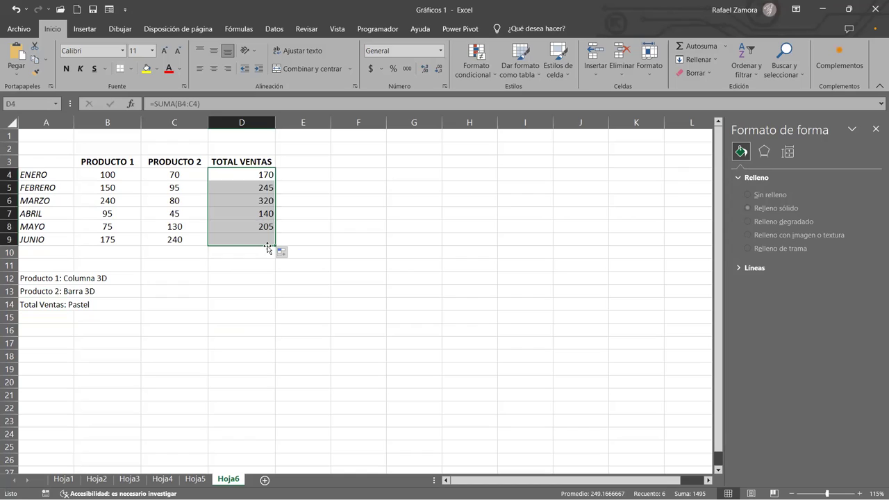
{"action": "left_click", "coordinate": [512, 327]}
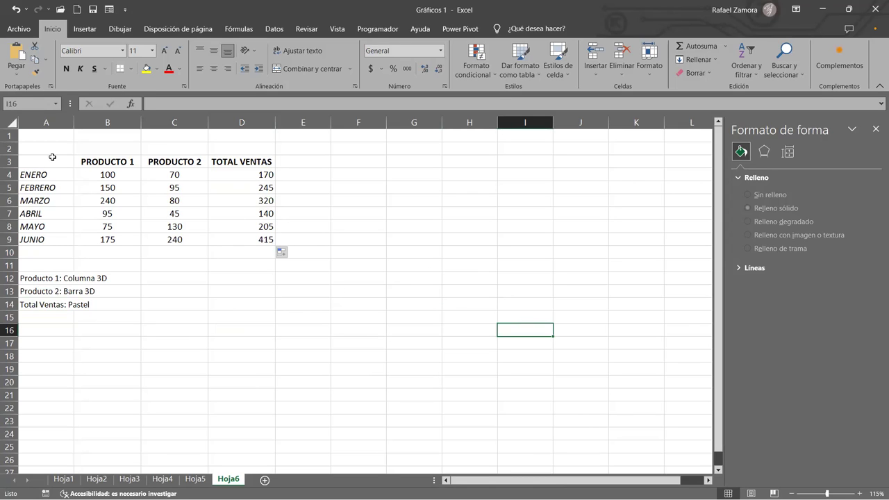
- Insert a 3D column chart of A3:B9, shrink it and place it beside the table around F3:J13
{"action": "mouse_move", "coordinate": [50, 162]}
{"action": "left_mouse_down"}
{"action": "mouse_move", "coordinate": [127, 215]}
{"action": "mouse_move", "coordinate": [127, 240]}
{"action": "left_mouse_up"}
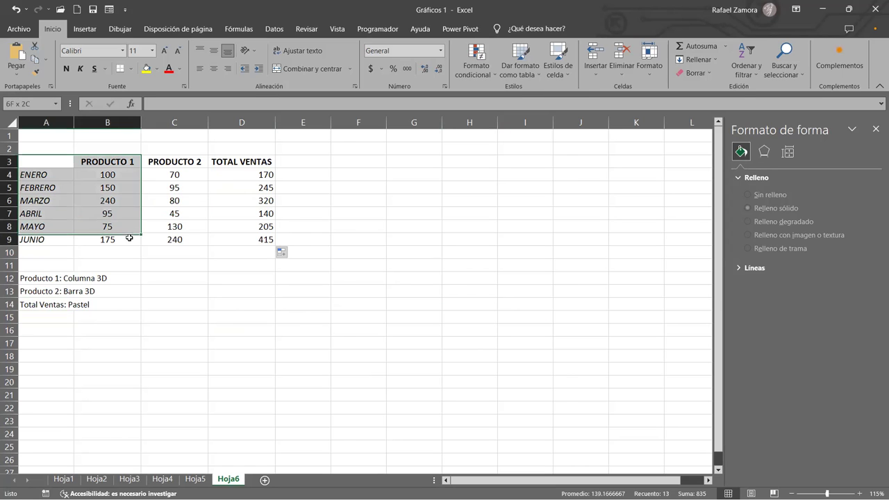
{"action": "left_click", "coordinate": [85, 31]}
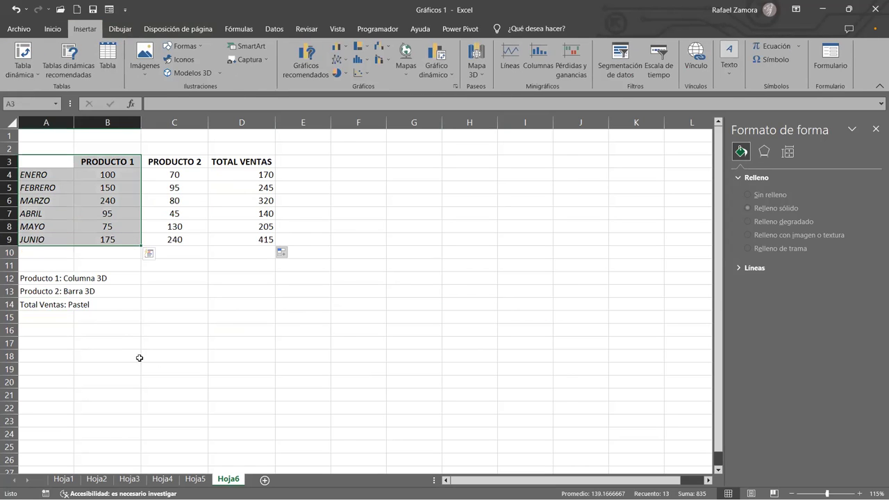
{"action": "left_click", "coordinate": [350, 50]}
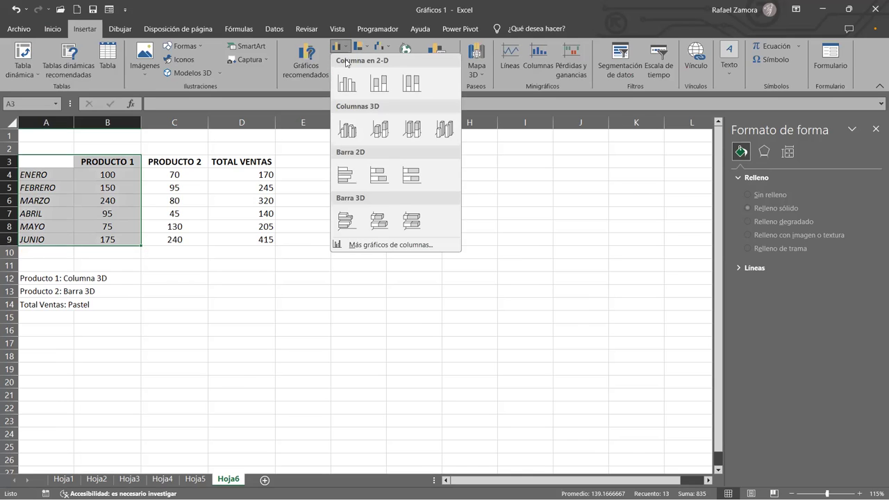
{"action": "left_click", "coordinate": [389, 134]}
{"action": "left_click_drag", "start_coordinate": [524, 397], "coordinate": [440, 339]}
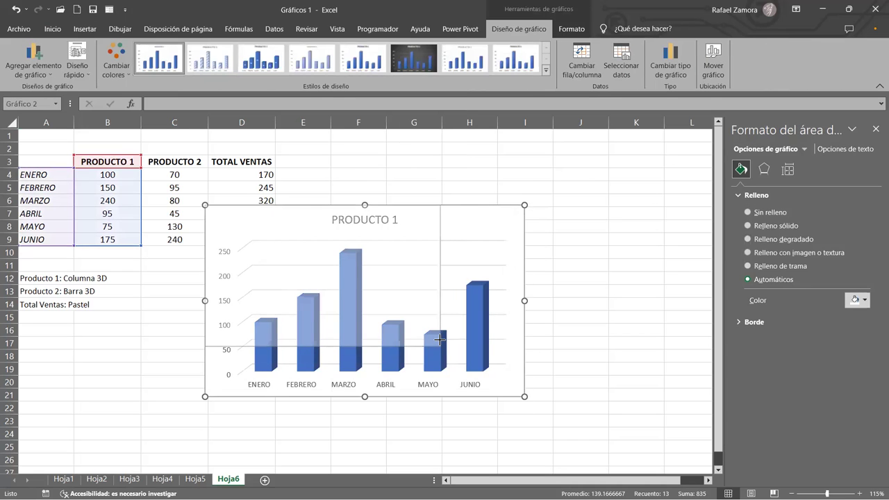
{"action": "mouse_move", "coordinate": [394, 206]}
{"action": "left_mouse_down"}
{"action": "mouse_move", "coordinate": [519, 151]}
{"action": "mouse_move", "coordinate": [515, 130]}
{"action": "left_mouse_up"}
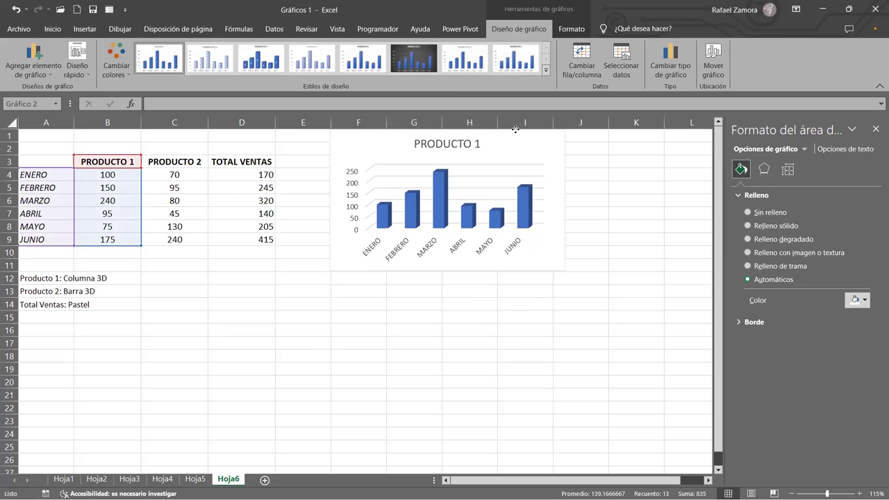
- Give the PRODUCTO 1 chart a red 1½ pt border
{"action": "left_click", "coordinate": [572, 29]}
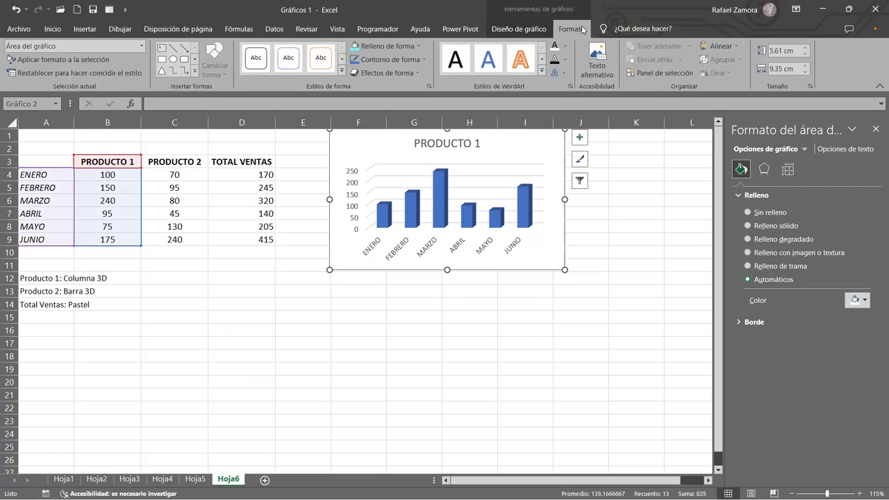
{"action": "left_click", "coordinate": [426, 59]}
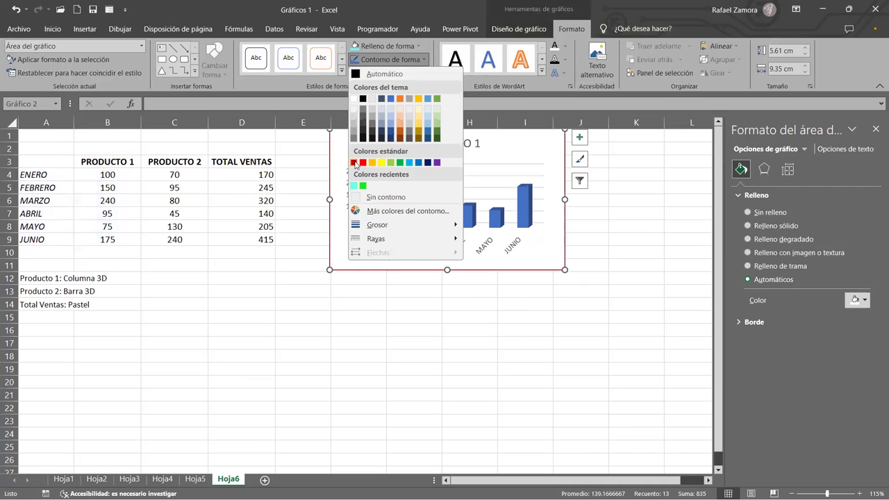
{"action": "left_click", "coordinate": [353, 163]}
{"action": "left_click", "coordinate": [426, 60]}
{"action": "mouse_move", "coordinate": [377, 224]}
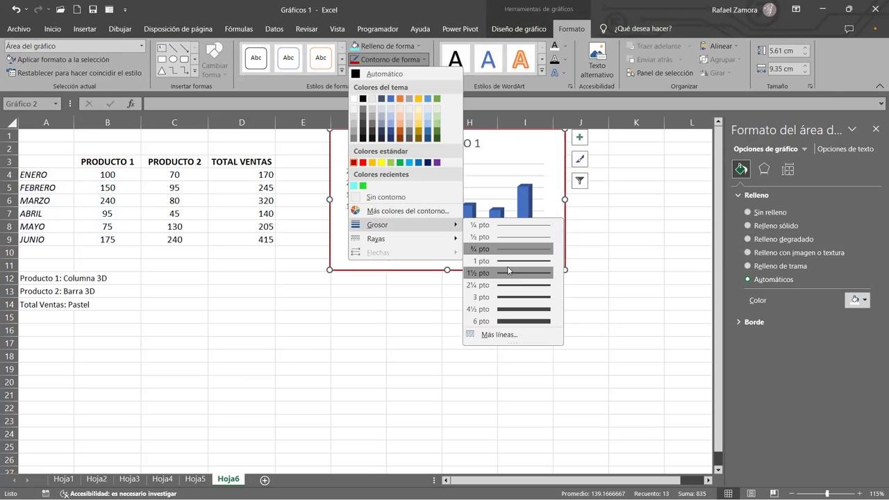
{"action": "left_click", "coordinate": [509, 270]}
{"action": "left_click", "coordinate": [618, 278]}
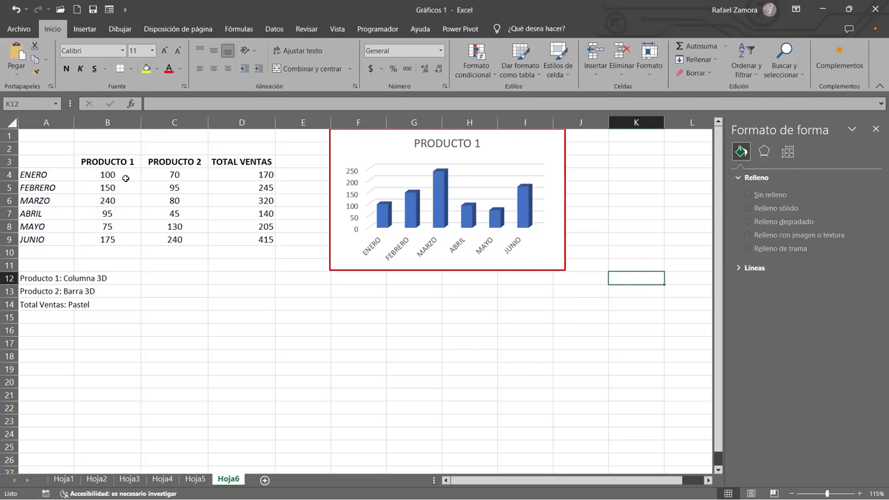
- Retitle the chart from PRODUCTO 1 to VENTAS PRODUCTO 1
{"action": "left_click", "coordinate": [439, 143]}
{"action": "left_click", "coordinate": [415, 143]}
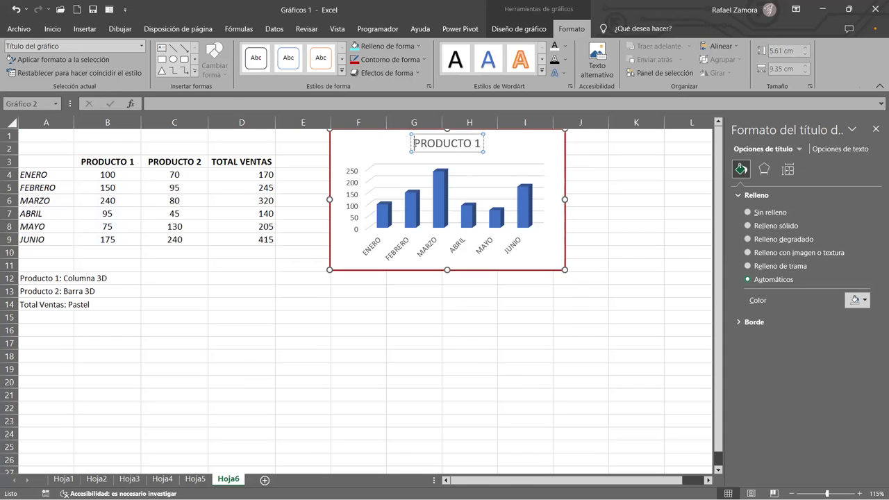
{"action": "type", "text": "VENTASN"}
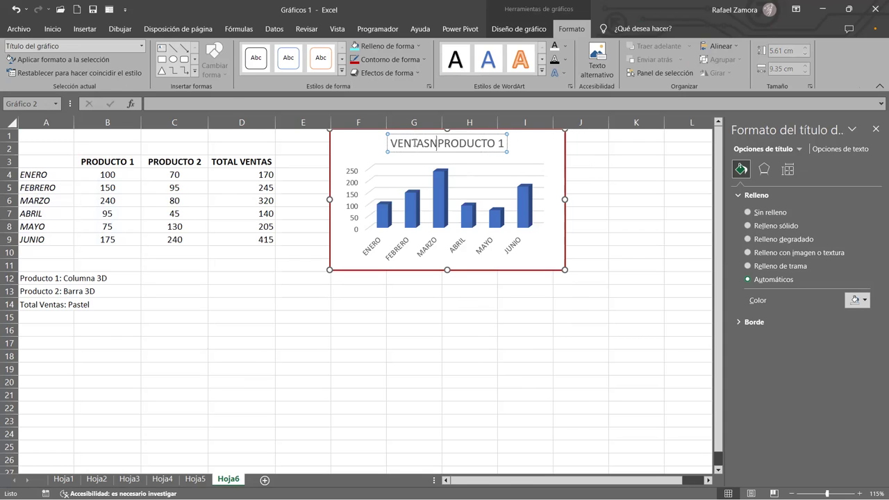
{"action": "key", "text": "BackSpace"}
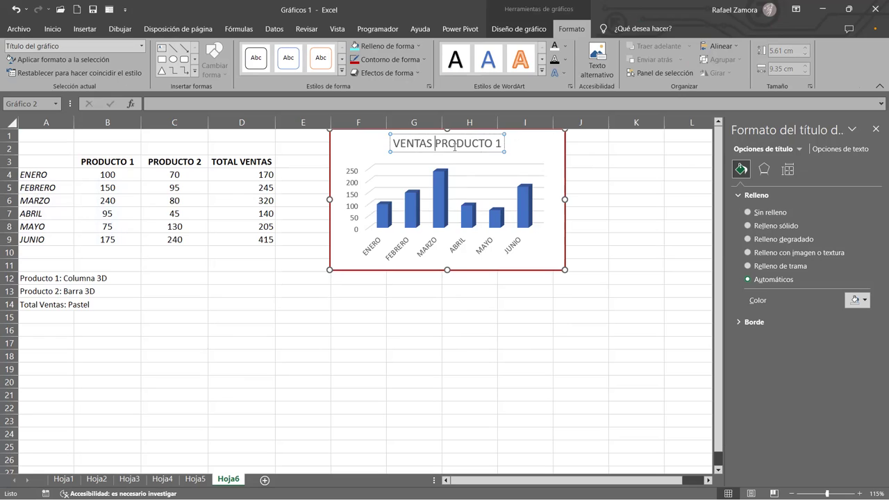
{"action": "left_click", "coordinate": [626, 165]}
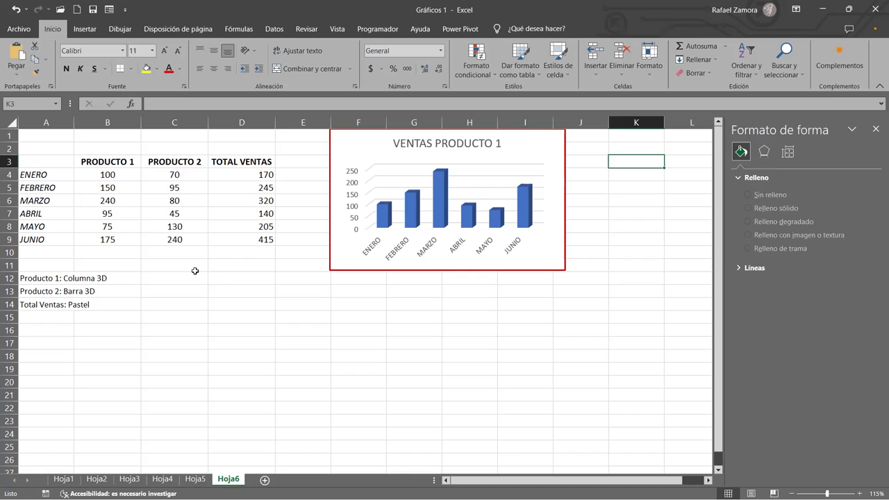
- Insert a 3D clustered bar chart of A3:A9 and C3:C9, placed below and sized like the first
{"action": "left_click_drag", "start_coordinate": [57, 161], "coordinate": [55, 239]}
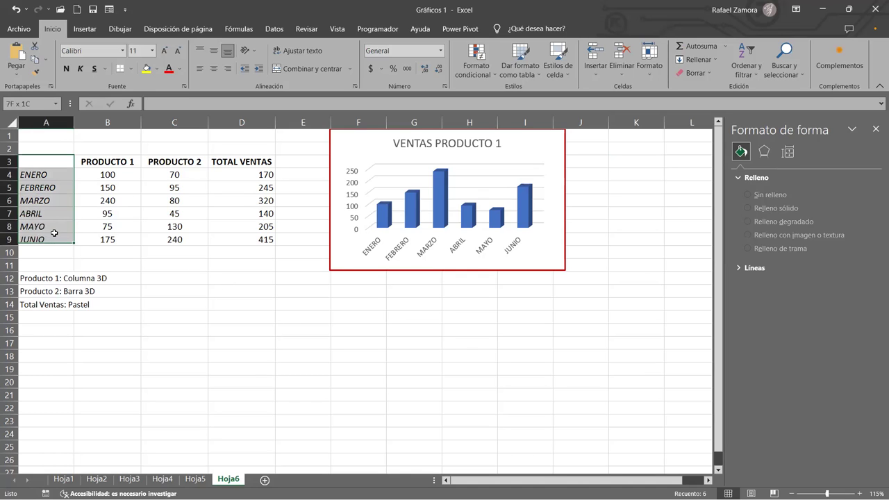
{"action": "left_click_drag", "start_coordinate": [196, 161], "coordinate": [193, 239], "text": "ctrl"}
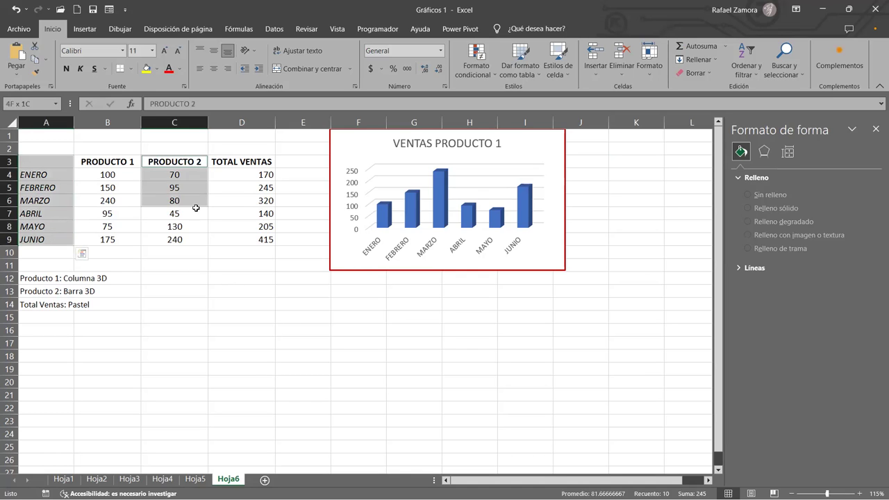
{"action": "left_click", "coordinate": [85, 29]}
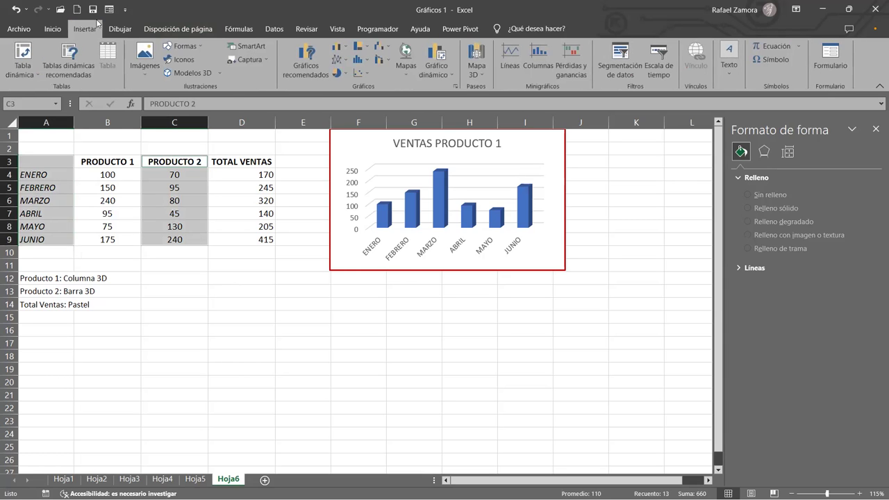
{"action": "left_click", "coordinate": [348, 47]}
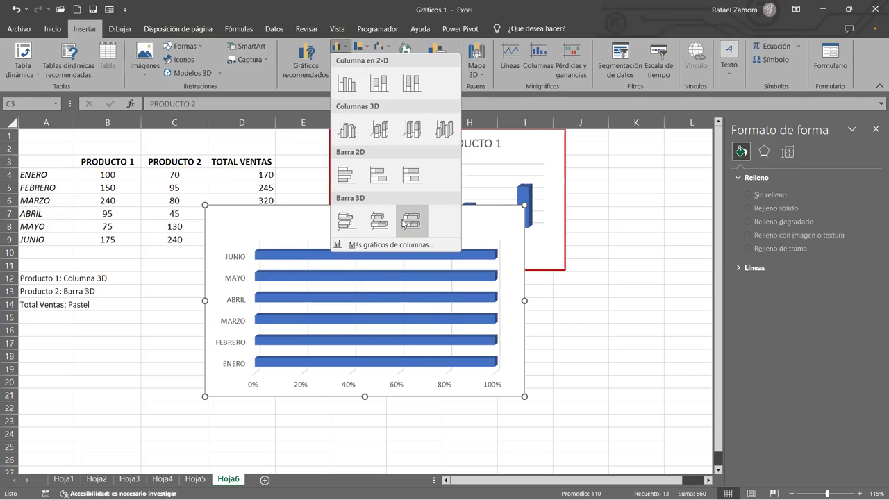
{"action": "left_click", "coordinate": [341, 221]}
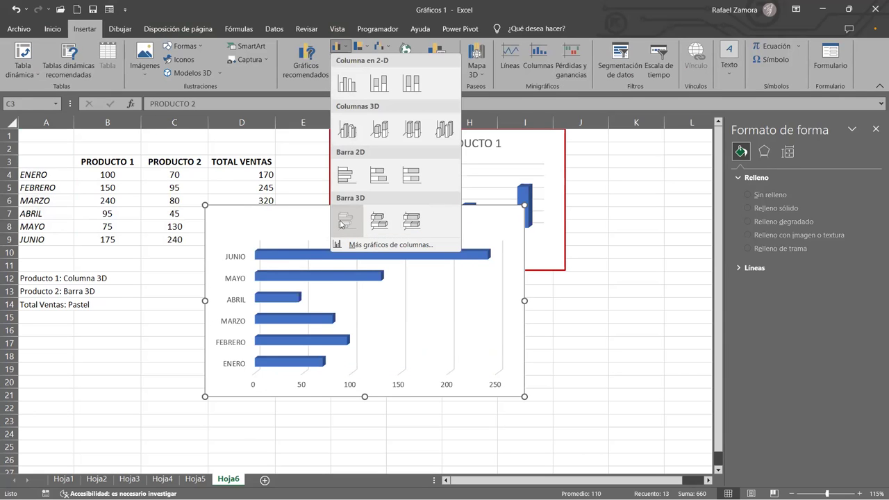
{"action": "left_click_drag", "start_coordinate": [476, 211], "coordinate": [599, 244]}
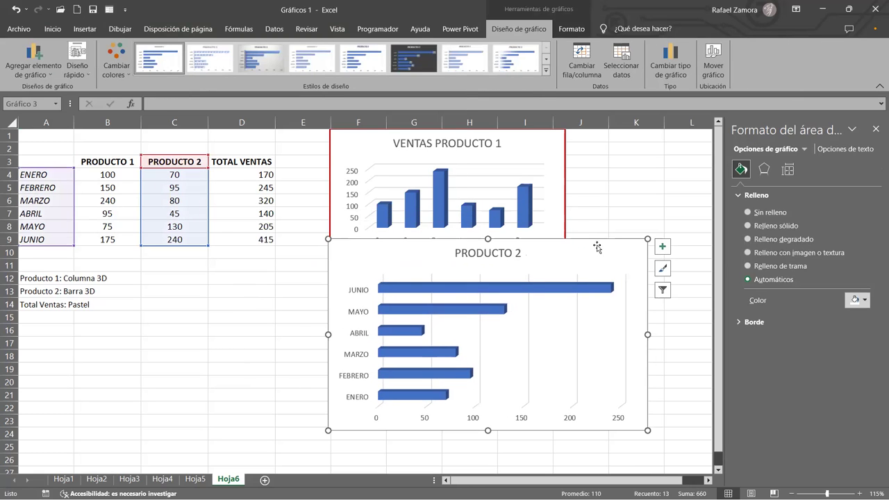
{"action": "mouse_move", "coordinate": [649, 431]}
{"action": "left_mouse_down"}
{"action": "mouse_move", "coordinate": [565, 326]}
{"action": "mouse_move", "coordinate": [563, 382]}
{"action": "left_mouse_up"}
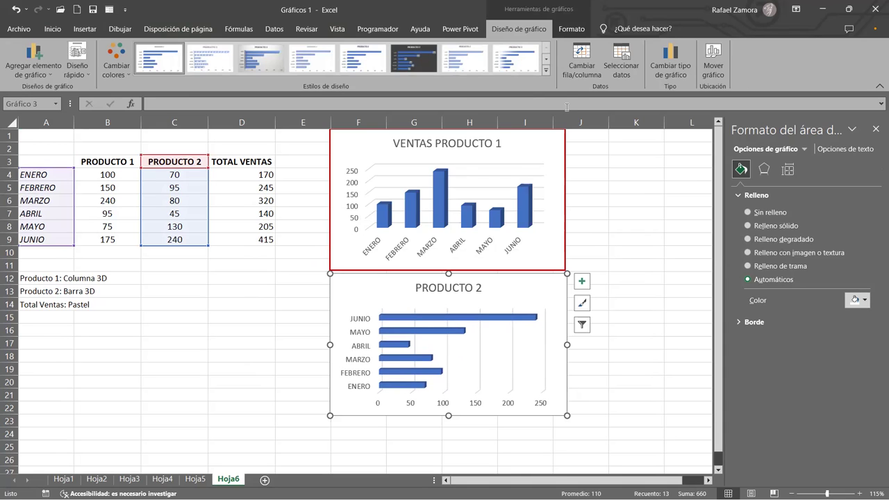
- Give the PRODUCTO 2 chart a red 1½ pt border
{"action": "left_click", "coordinate": [571, 29]}
{"action": "left_click", "coordinate": [355, 59]}
{"action": "left_click", "coordinate": [376, 61]}
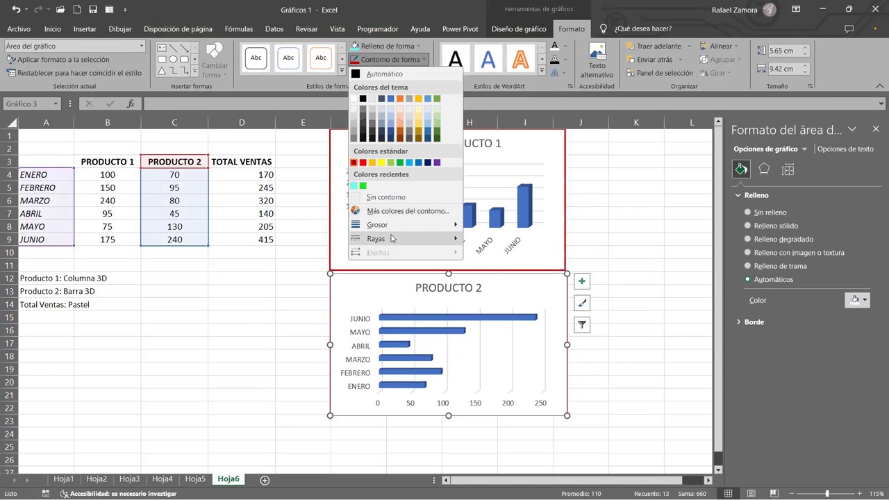
{"action": "mouse_move", "coordinate": [403, 224]}
{"action": "left_click", "coordinate": [524, 273]}
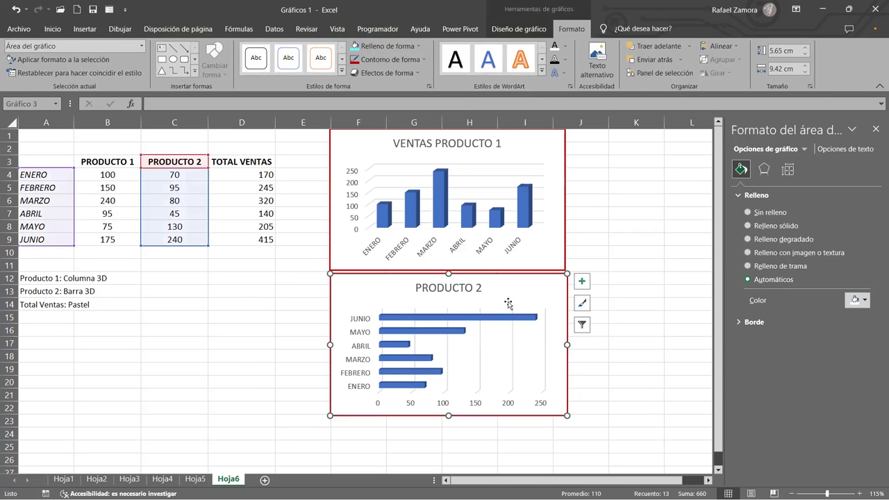
{"action": "left_click", "coordinate": [665, 277]}
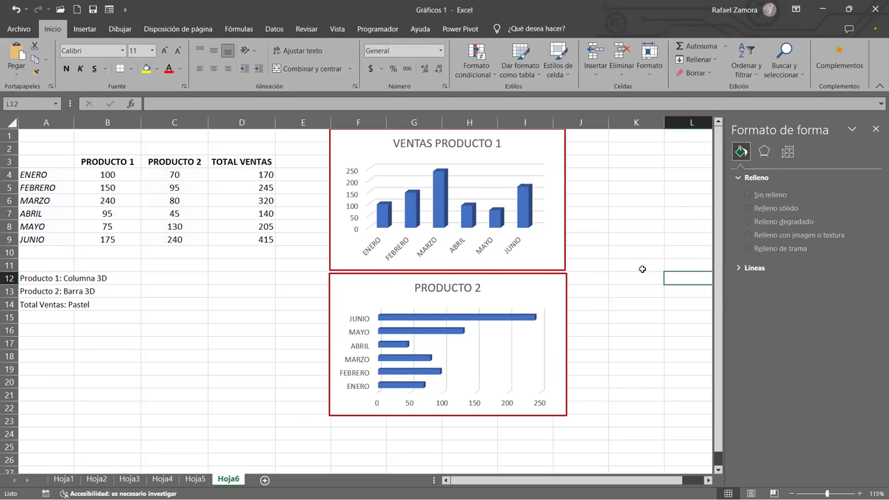
- Delete column E from the sales table
{"action": "left_click", "coordinate": [316, 118]}
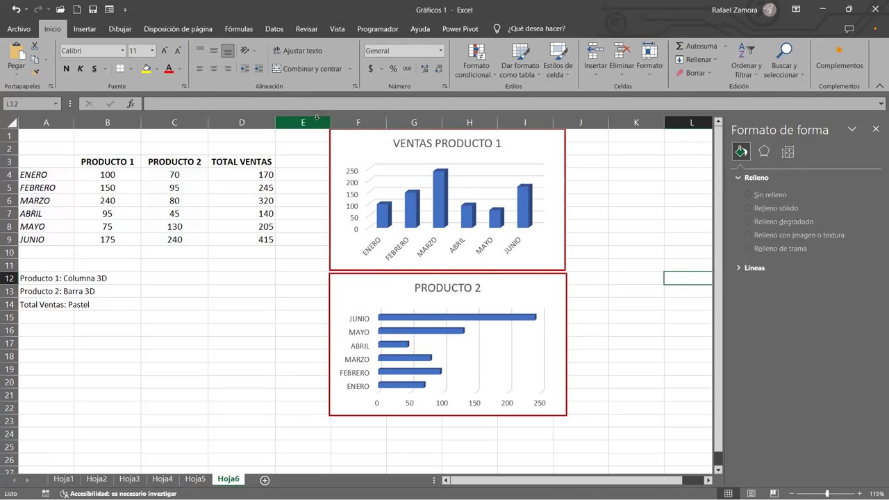
{"action": "key", "text": "ctrl+minus"}
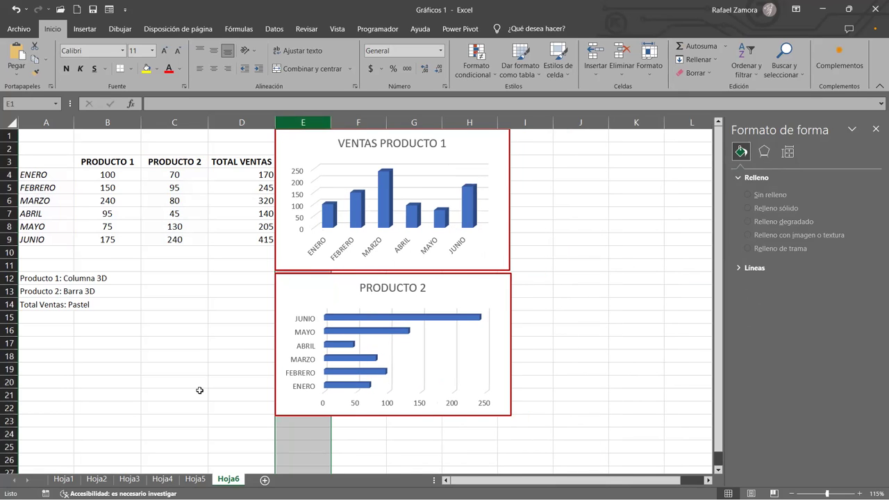
{"action": "left_click", "coordinate": [175, 421]}
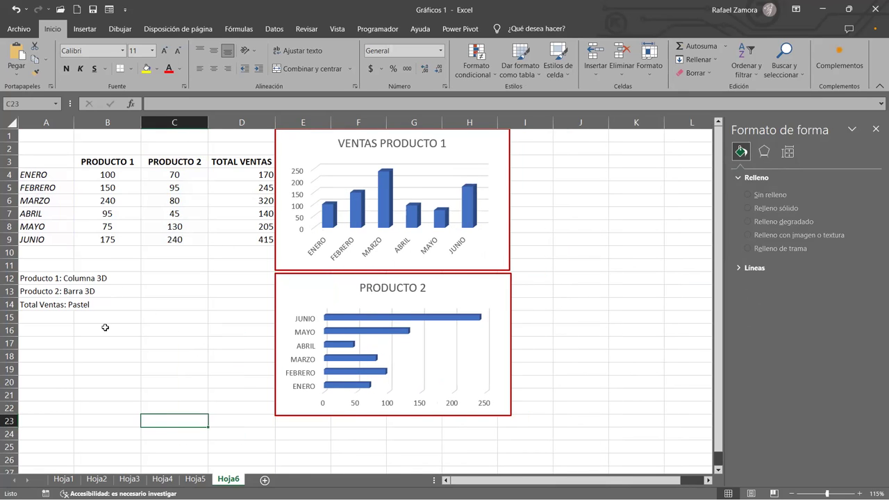
{"action": "left_click_drag", "start_coordinate": [43, 163], "coordinate": [230, 240]}
{"action": "left_click", "coordinate": [45, 369]}
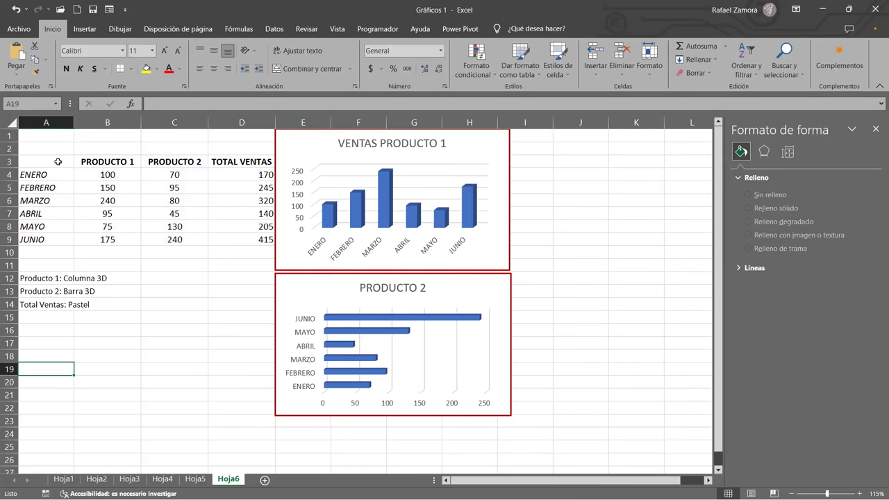
- Insert a 3D pie chart of months A3:A9 and TOTAL VENTAS D3:D9, shrink it and place it right of the column chart
{"action": "left_click_drag", "start_coordinate": [58, 162], "coordinate": [59, 239]}
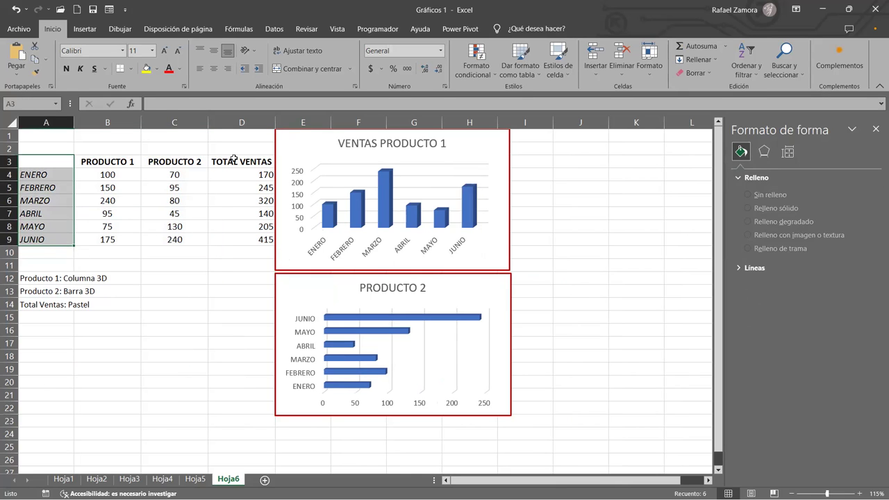
{"action": "left_click_drag", "start_coordinate": [234, 159], "coordinate": [240, 240], "text": "ctrl"}
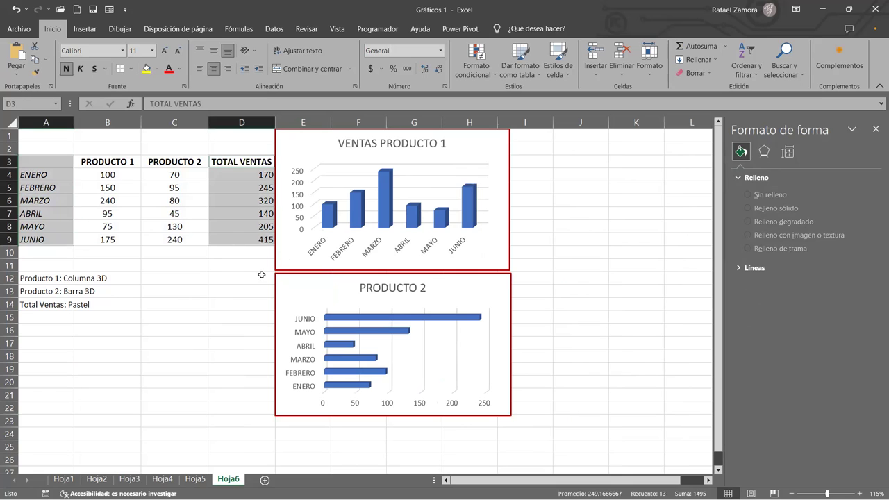
{"action": "left_click", "coordinate": [86, 31]}
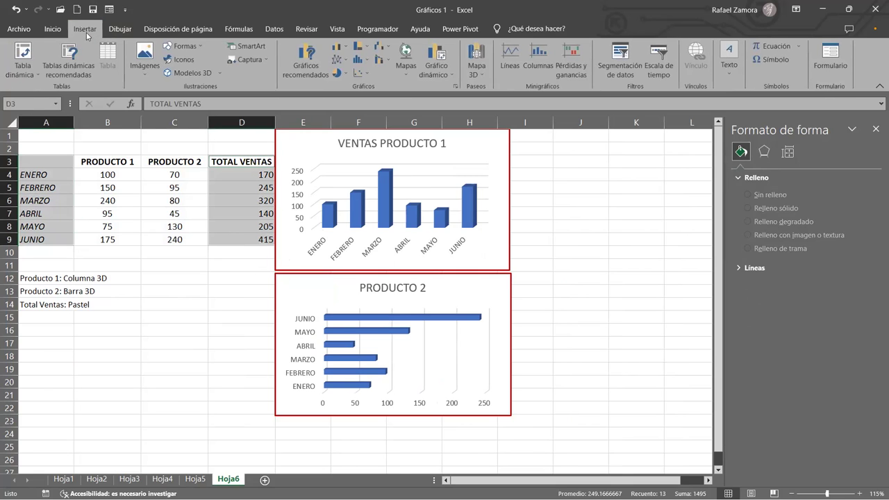
{"action": "left_click", "coordinate": [337, 71]}
{"action": "left_click", "coordinate": [350, 156]}
{"action": "left_click_drag", "start_coordinate": [524, 397], "coordinate": [454, 327]}
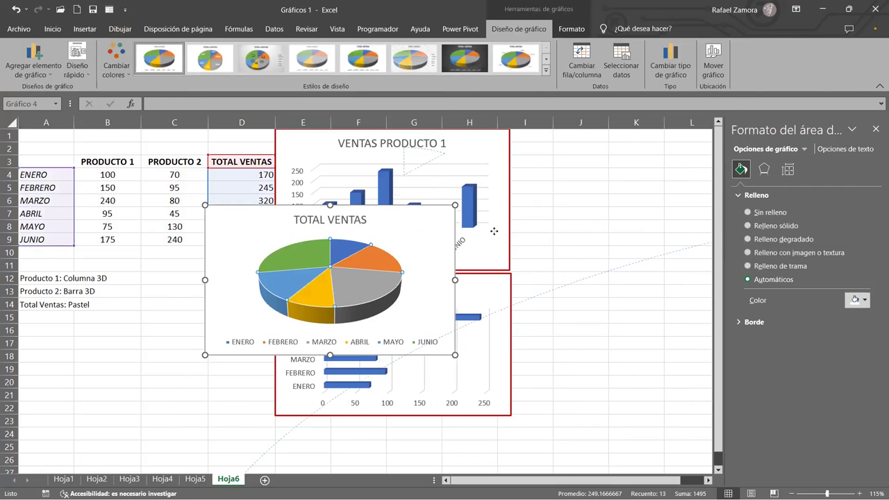
{"action": "key", "text": "Down"}
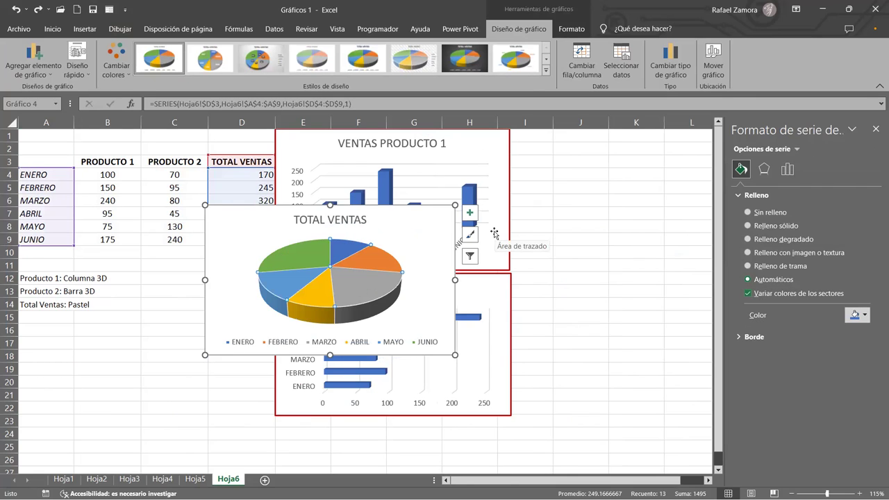
{"action": "left_click", "coordinate": [453, 220]}
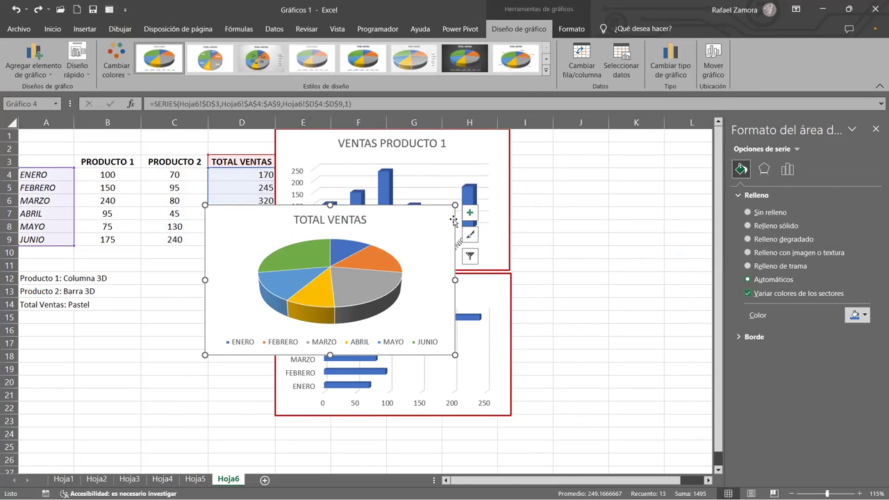
{"action": "mouse_move", "coordinate": [452, 220]}
{"action": "left_mouse_down"}
{"action": "mouse_move", "coordinate": [712, 201]}
{"action": "mouse_move", "coordinate": [503, 150]}
{"action": "left_mouse_up"}
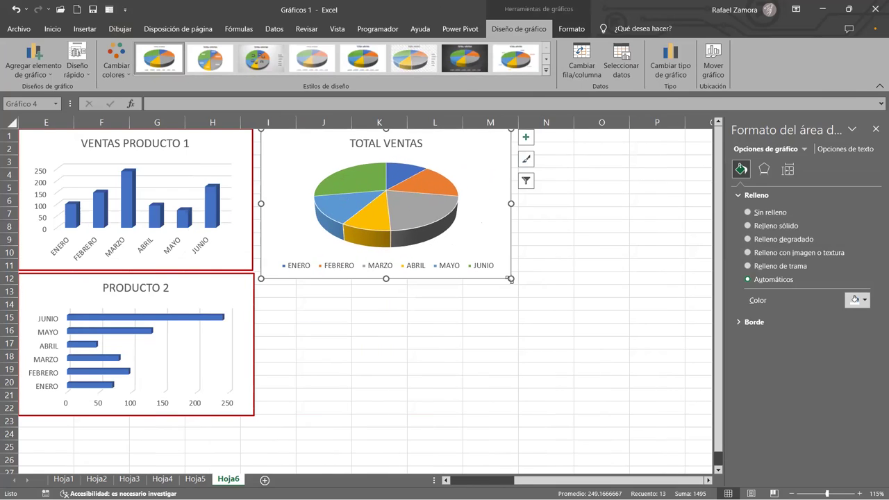
- Shrink the TOTAL VENTAS pie chart slightly and set its border weight to 1½ pt
{"action": "left_click_drag", "start_coordinate": [511, 279], "coordinate": [499, 270]}
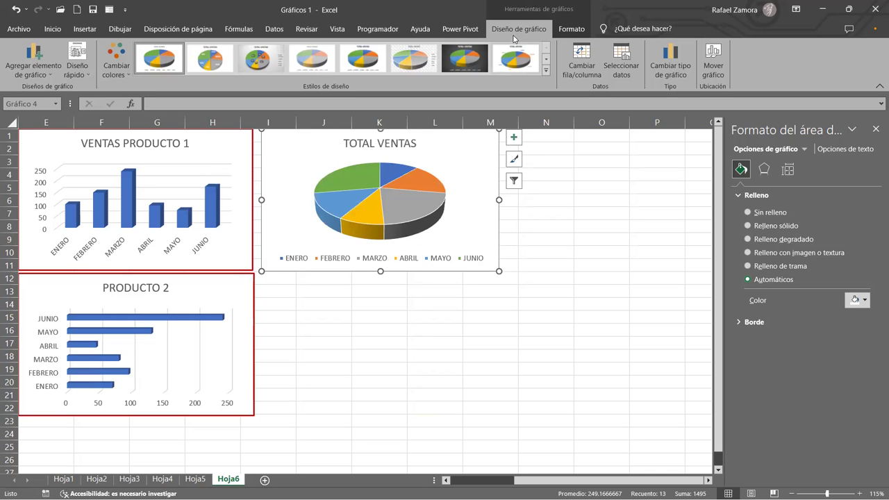
{"action": "left_click", "coordinate": [572, 28]}
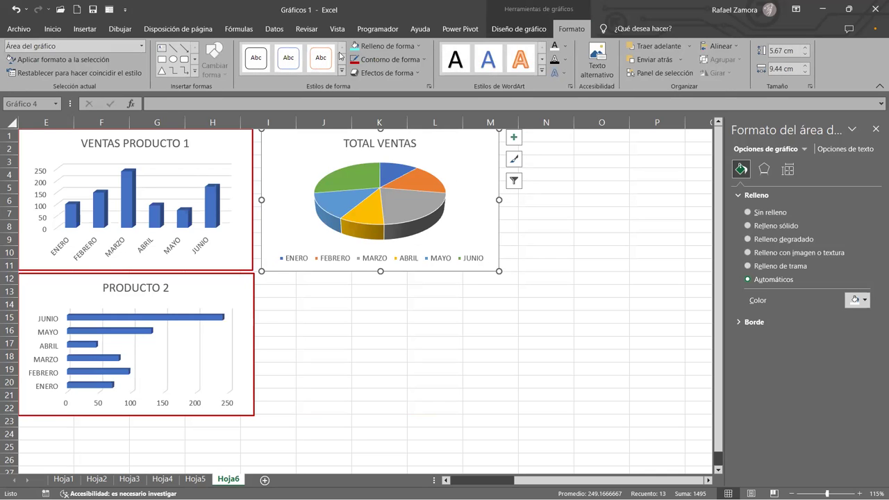
{"action": "left_click", "coordinate": [413, 60]}
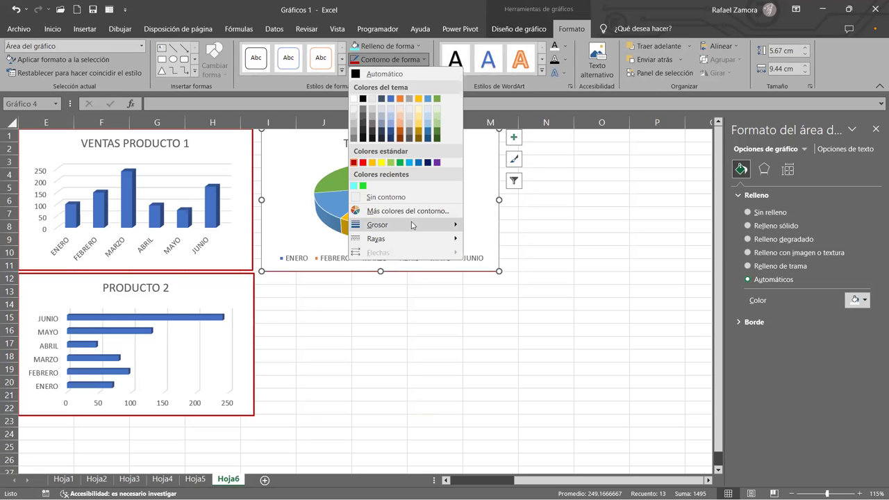
{"action": "mouse_move", "coordinate": [403, 224]}
{"action": "left_click", "coordinate": [515, 274]}
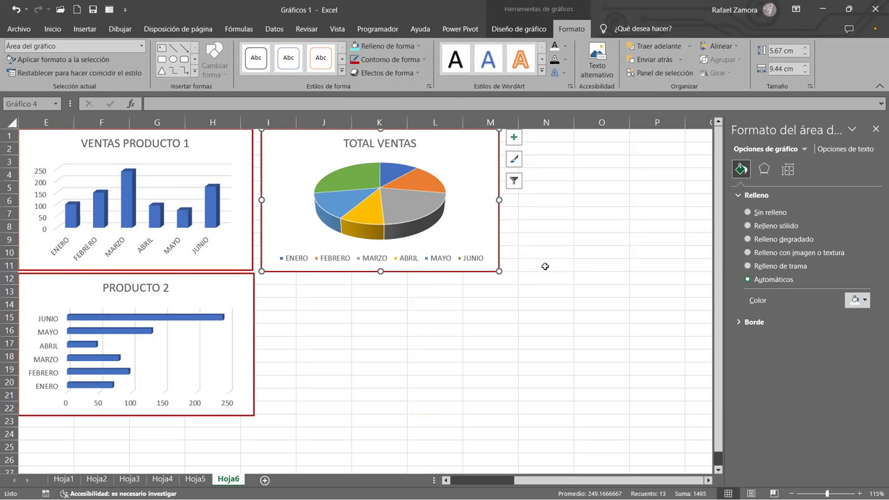
- Show data labels with each month's total on the pie slices and shrink the chart a little more
{"action": "left_click", "coordinate": [514, 138]}
{"action": "left_click", "coordinate": [587, 164]}
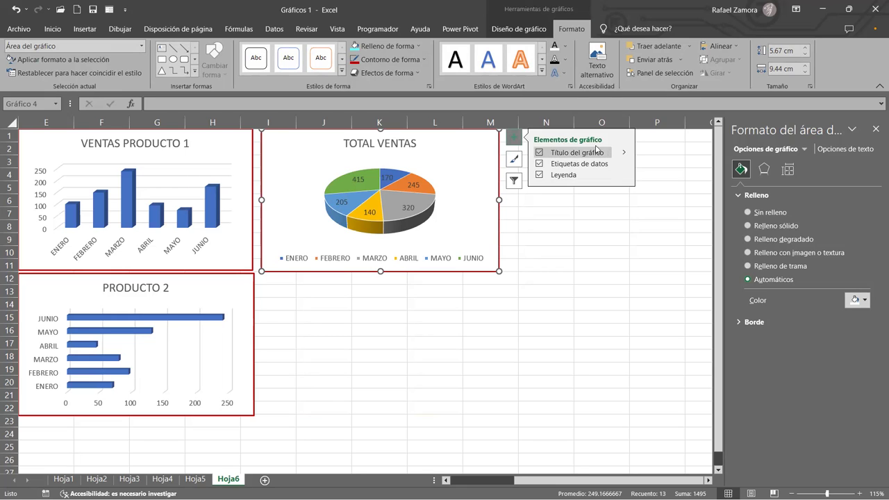
{"action": "left_click", "coordinate": [600, 164]}
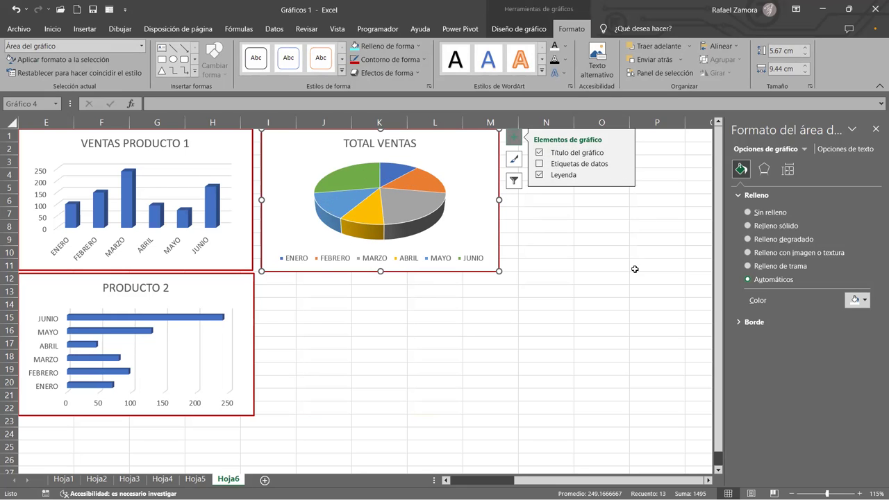
{"action": "left_click", "coordinate": [602, 314]}
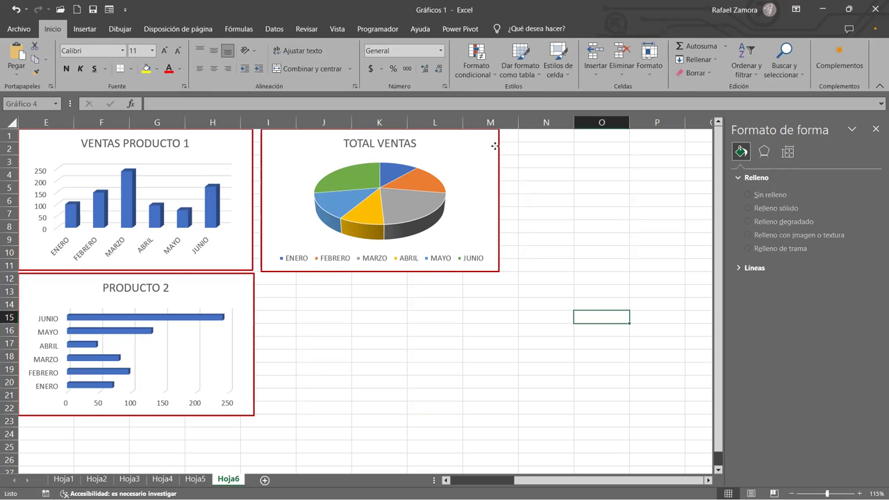
{"action": "left_click", "coordinate": [496, 147]}
{"action": "left_click", "coordinate": [514, 137]}
{"action": "left_click", "coordinate": [545, 165]}
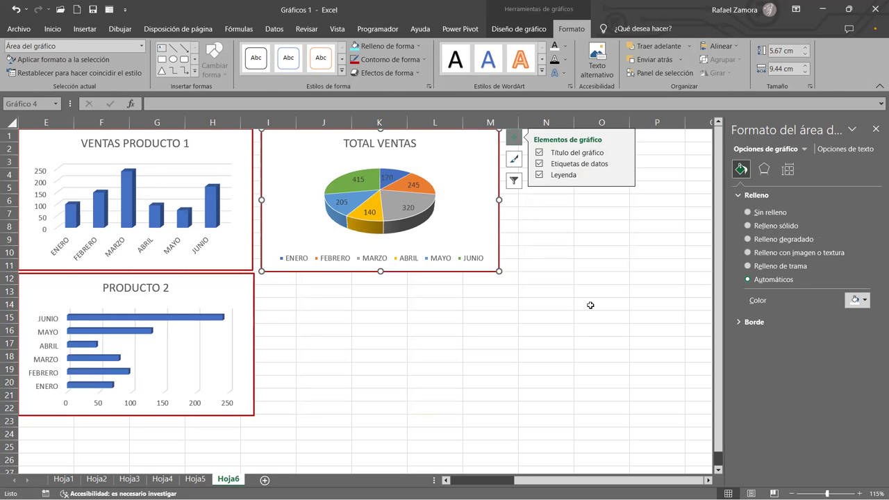
{"action": "left_click", "coordinate": [592, 304]}
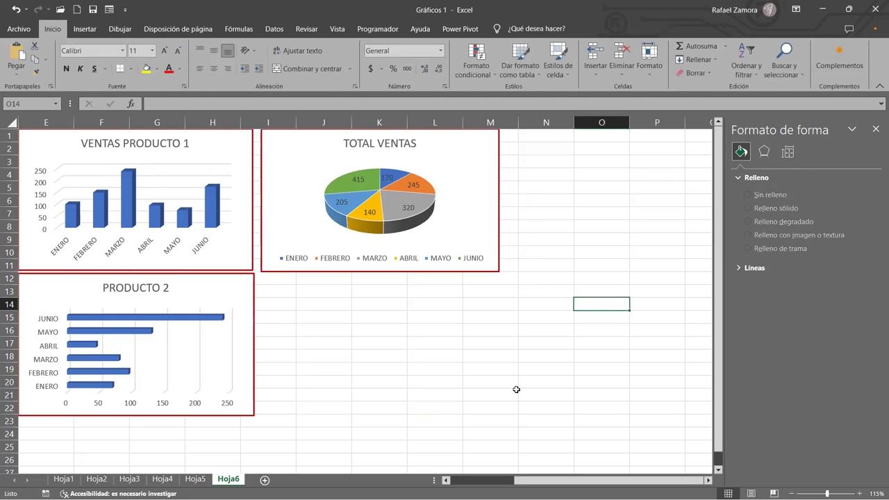
{"action": "left_click", "coordinate": [494, 236]}
{"action": "left_click_drag", "start_coordinate": [498, 270], "coordinate": [496, 269]}
{"action": "left_click", "coordinate": [546, 317]}
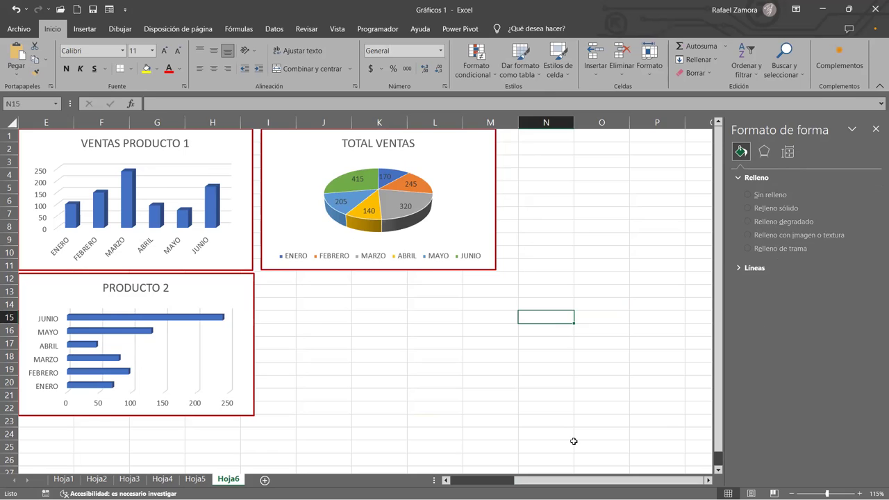
{"action": "scroll", "coordinate": [573, 442], "scroll_direction": "left", "scroll_amount": 4}
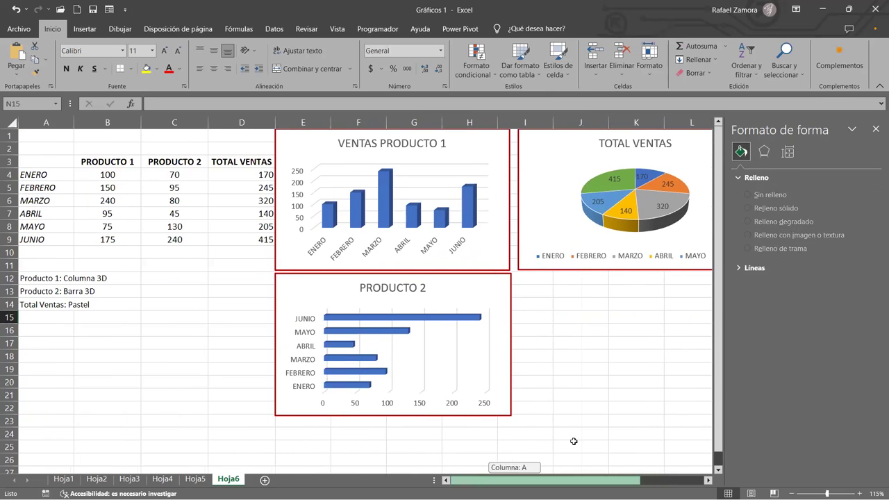
- Close the Formato de forma pane and auto-fit columns B and C to their contents
{"action": "left_click", "coordinate": [876, 129]}
{"action": "left_click", "coordinate": [692, 369]}
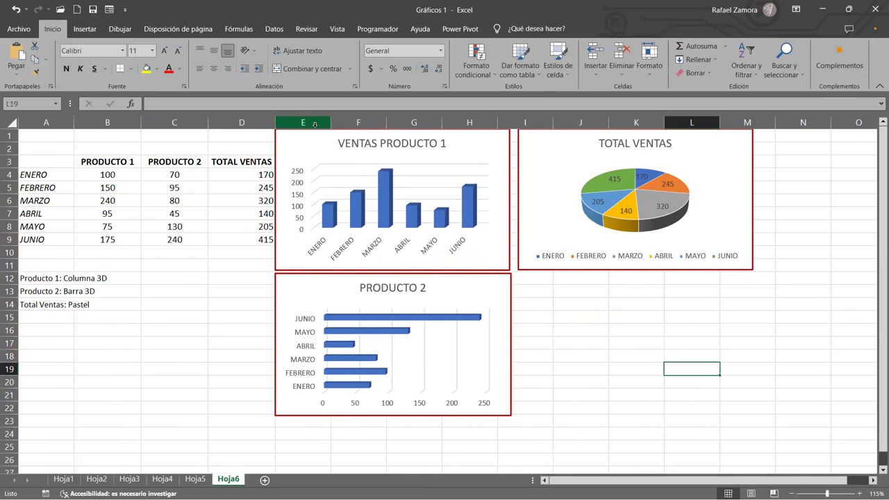
{"action": "mouse_move", "coordinate": [123, 123]}
{"action": "left_mouse_down"}
{"action": "mouse_move", "coordinate": [206, 122]}
{"action": "mouse_move", "coordinate": [150, 126]}
{"action": "left_mouse_up"}
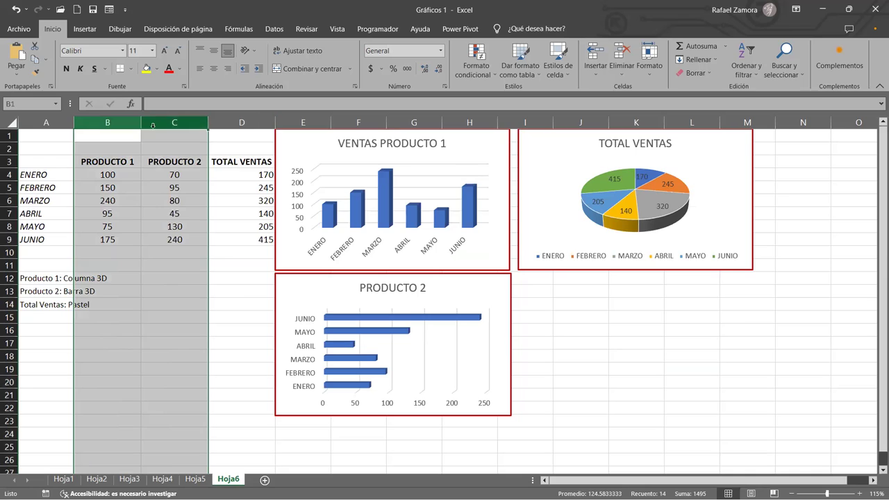
{"action": "double_click", "coordinate": [141, 125]}
{"action": "left_click", "coordinate": [230, 299]}
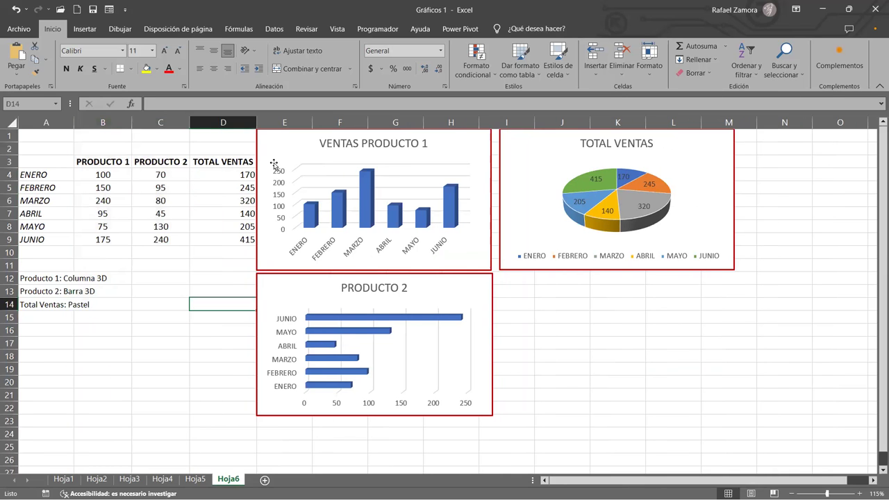
- Widen column E to push the charts further right
{"action": "left_click", "coordinate": [306, 124]}
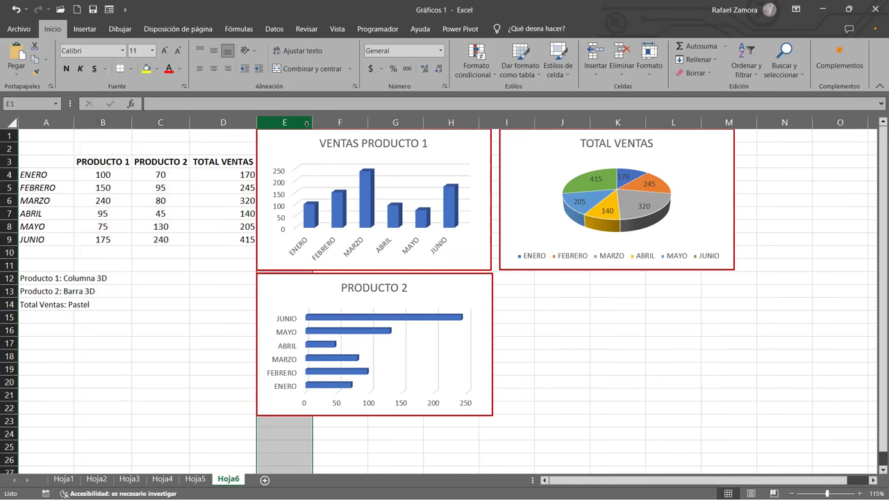
{"action": "left_click_drag", "start_coordinate": [307, 124], "coordinate": [317, 124]}
{"action": "left_click", "coordinate": [652, 333]}
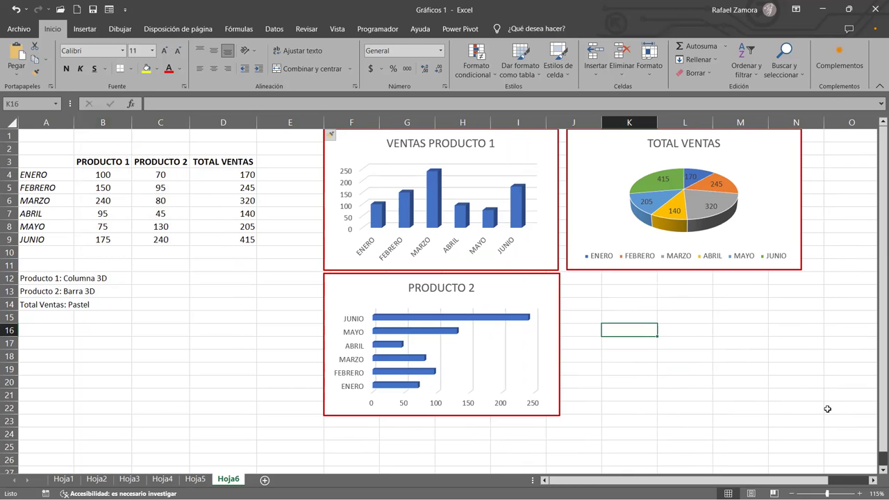
{"action": "left_click", "coordinate": [201, 329]}
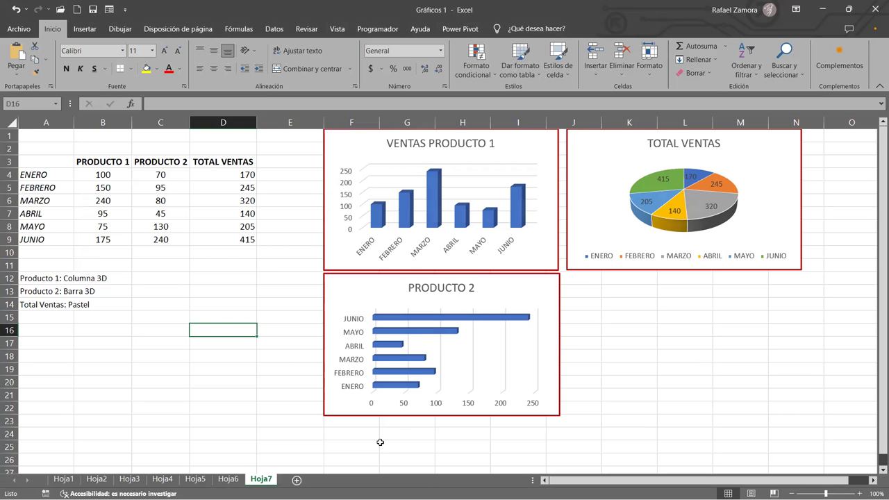
- Insert a new blank sheet Hoja7 with Shift+F11 and type ENERO into cell B2
{"action": "key", "text": "shift+F11"}
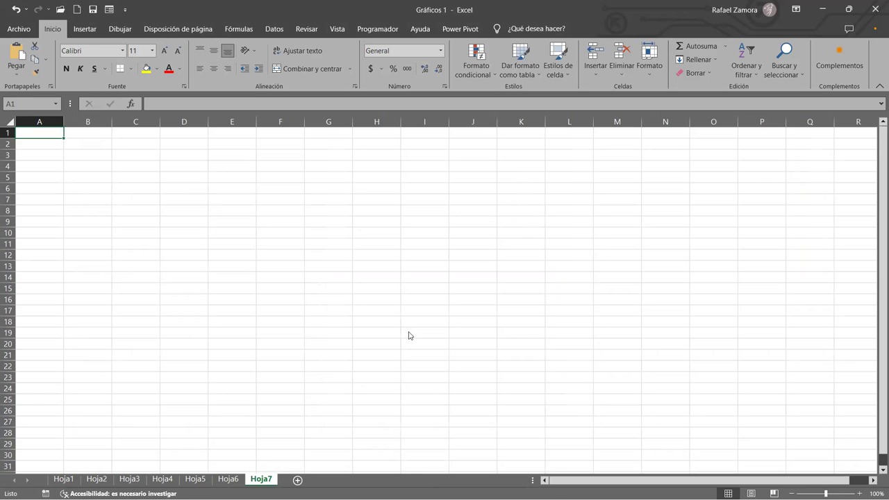
{"action": "left_click", "coordinate": [517, 244]}
{"action": "scroll", "coordinate": [413, 360], "scroll_direction": "up", "scroll_amount": 1, "text": "ctrl"}
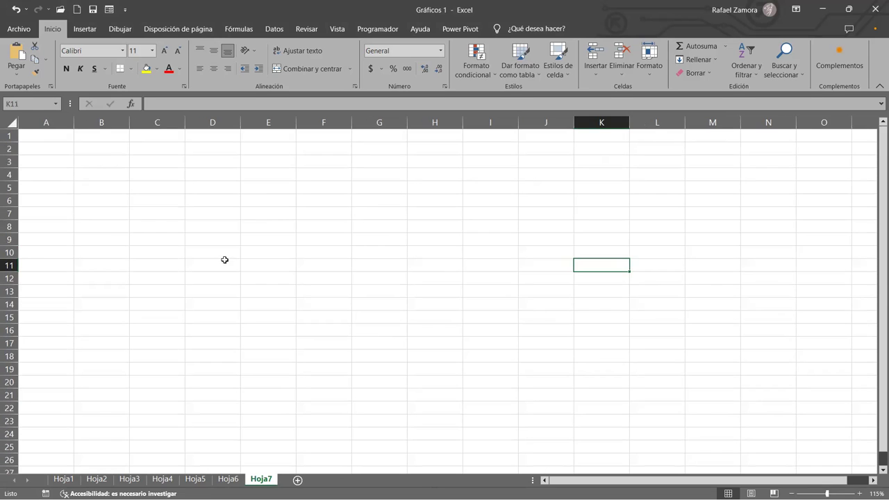
{"action": "left_click", "coordinate": [146, 160]}
{"action": "left_click", "coordinate": [103, 157]}
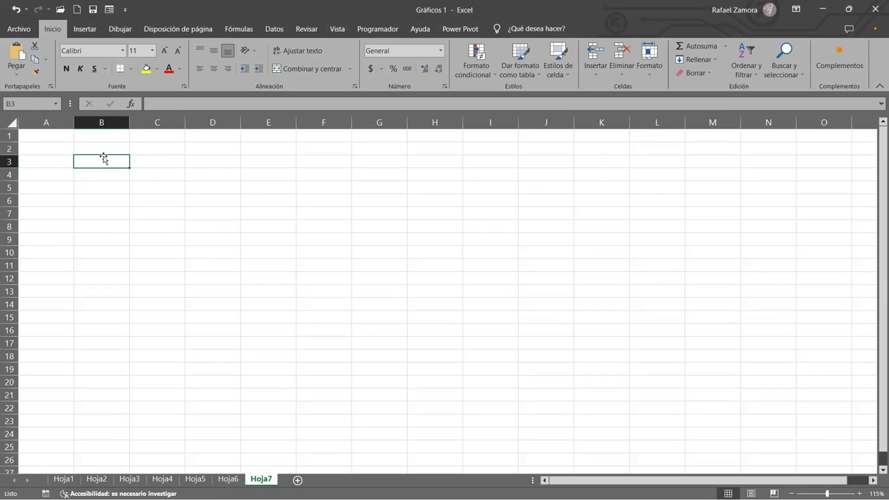
{"action": "left_click", "coordinate": [123, 148]}
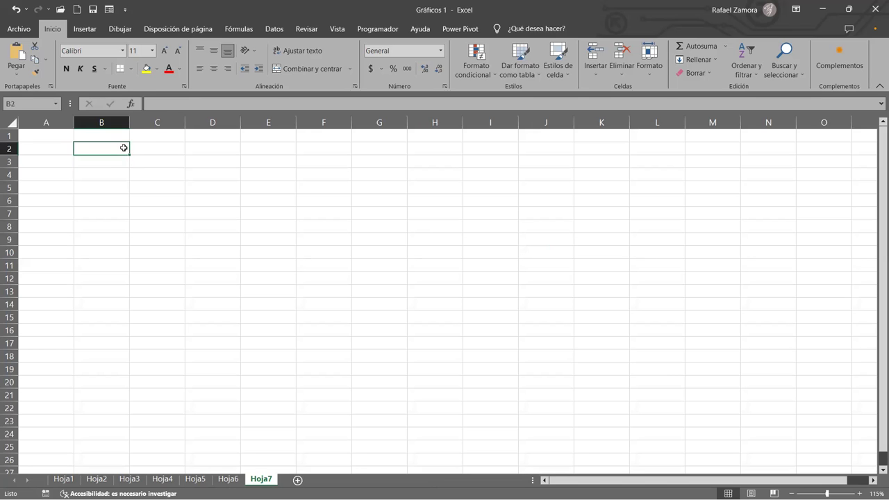
{"action": "type", "text": "ENERO"}
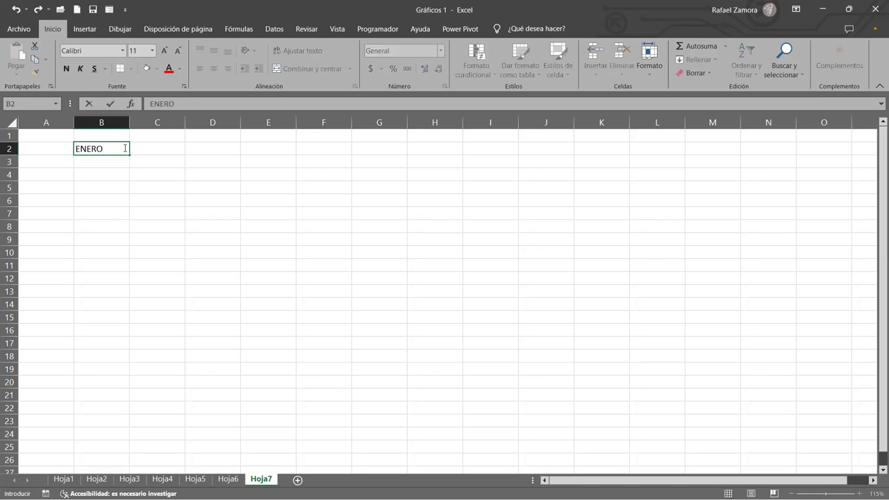
{"action": "key", "text": "Return"}
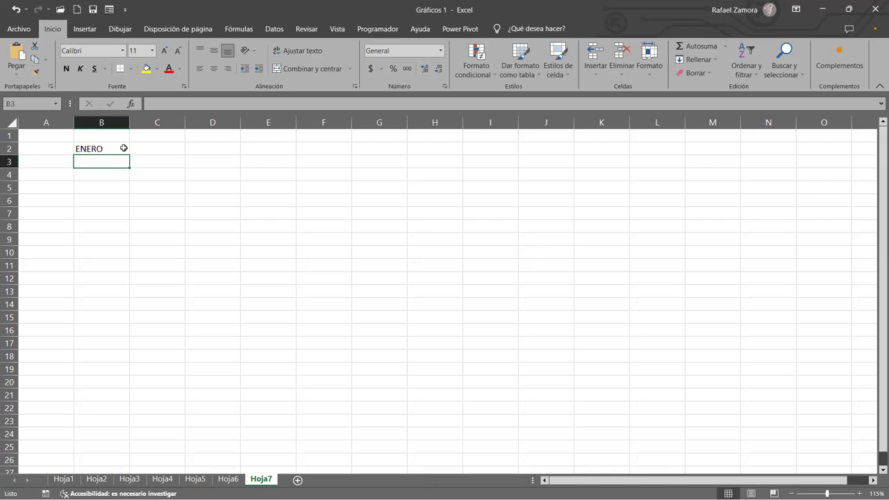
{"action": "left_click", "coordinate": [123, 148]}
{"action": "mouse_move", "coordinate": [123, 148]}
{"action": "left_mouse_down"}
{"action": "mouse_move", "coordinate": [121, 171]}
{"action": "mouse_move", "coordinate": [104, 187]}
{"action": "left_mouse_up"}
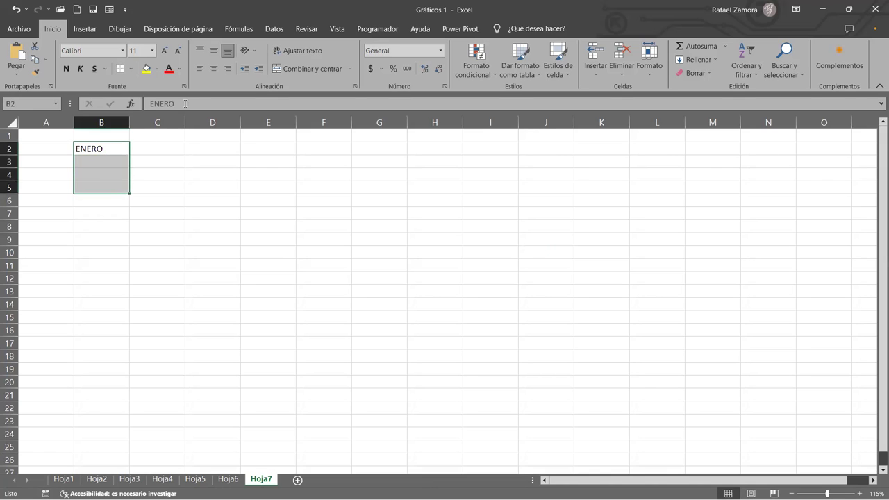
- Make ENERO in B2 centred and bold, with all borders and a cyan fill
{"action": "left_click", "coordinate": [213, 71]}
{"action": "left_click", "coordinate": [111, 149]}
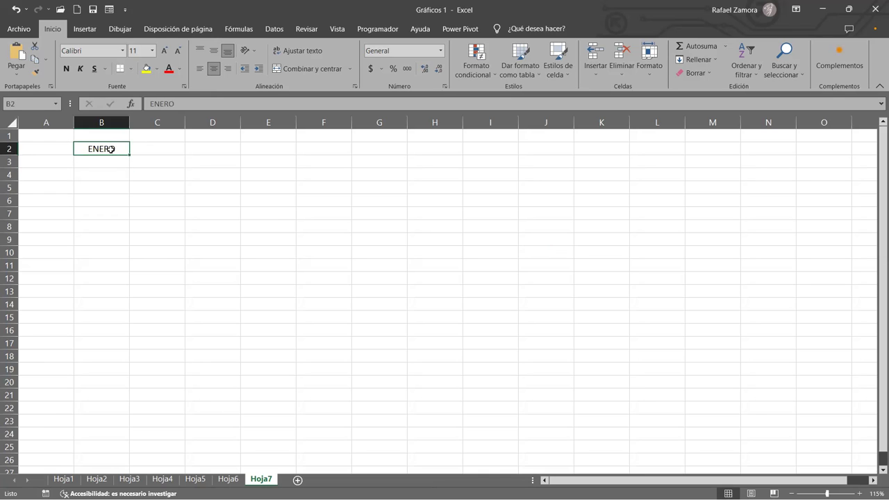
{"action": "key", "text": "ctrl+n"}
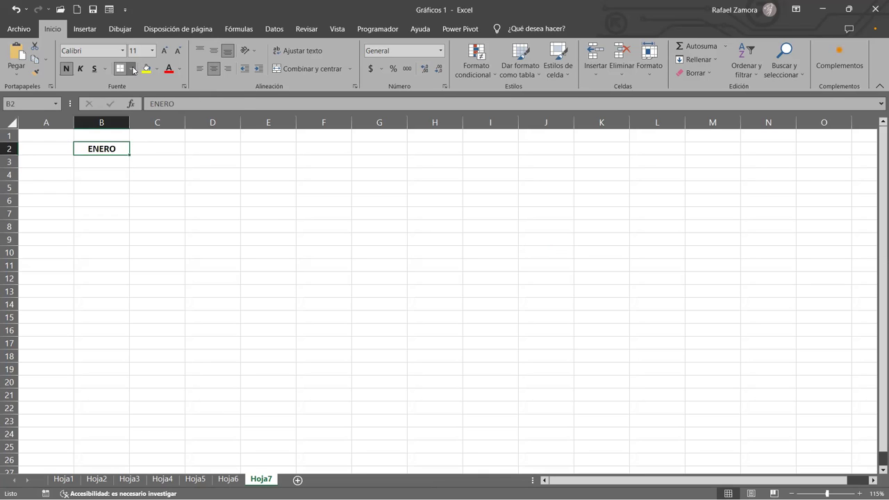
{"action": "left_click", "coordinate": [132, 68]}
{"action": "left_click", "coordinate": [144, 174]}
{"action": "left_click", "coordinate": [157, 70]}
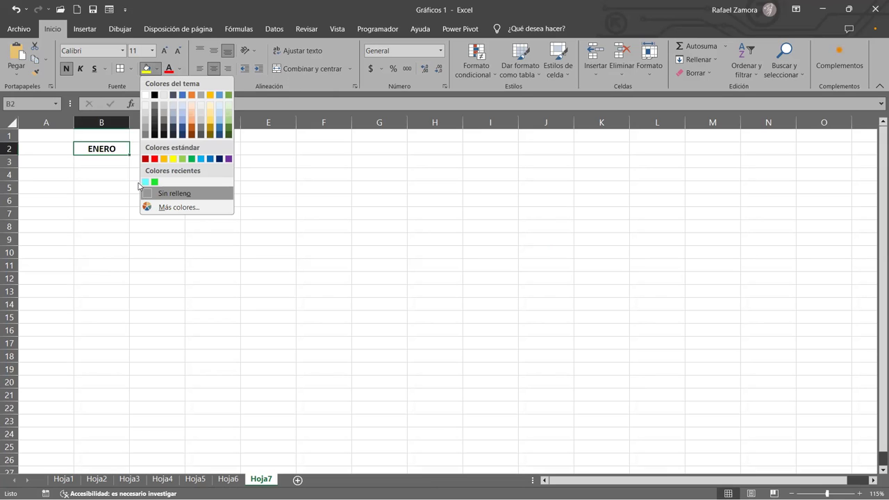
{"action": "left_click", "coordinate": [145, 182]}
{"action": "left_click", "coordinate": [170, 239]}
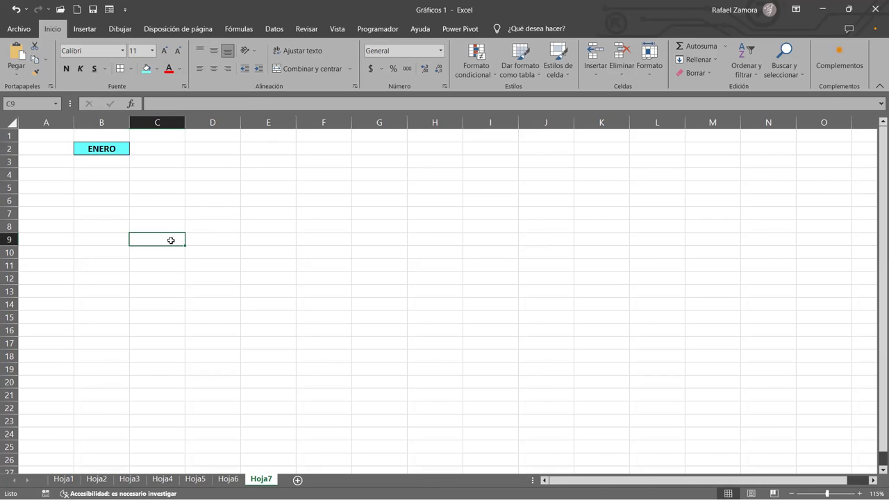
{"action": "left_click", "coordinate": [124, 162]}
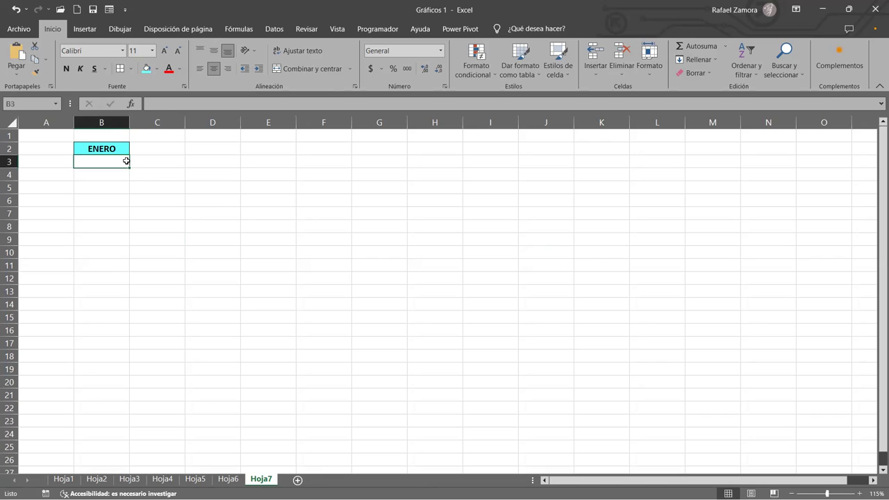
{"action": "left_click_drag", "start_coordinate": [115, 162], "coordinate": [113, 174]}
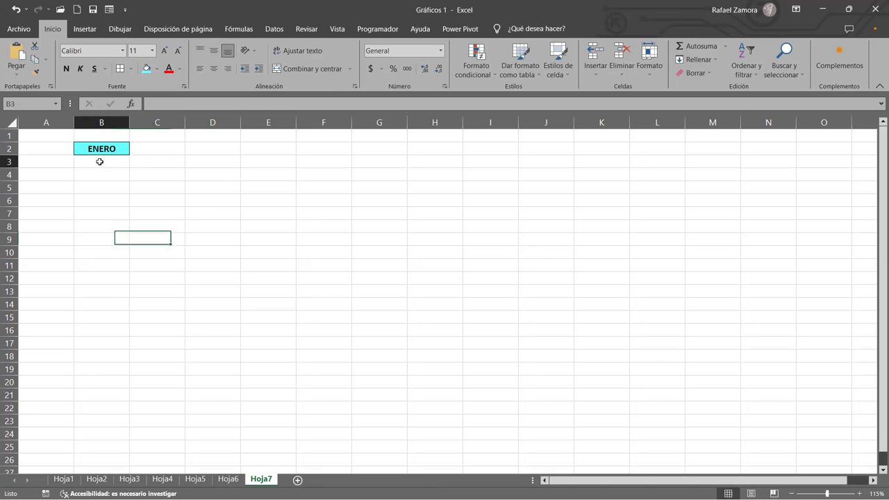
- Format cells B3:B4 as percentages
{"action": "left_click", "coordinate": [394, 68]}
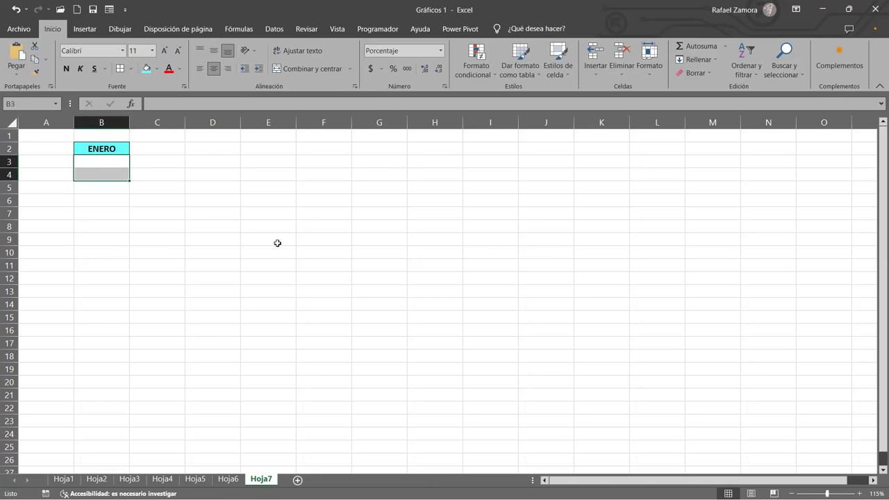
{"action": "left_click", "coordinate": [276, 243]}
{"action": "scroll", "coordinate": [143, 209], "scroll_direction": "up", "scroll_amount": 1, "text": "ctrl"}
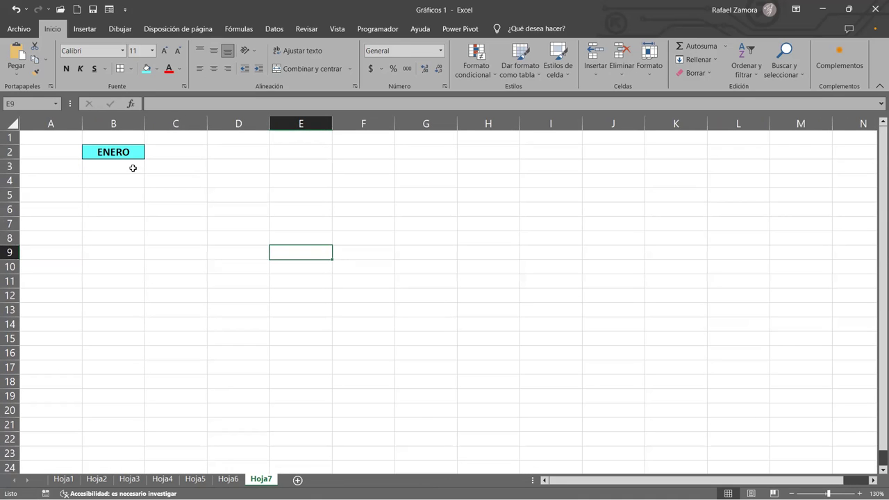
{"action": "left_click_drag", "start_coordinate": [131, 167], "coordinate": [130, 178]}
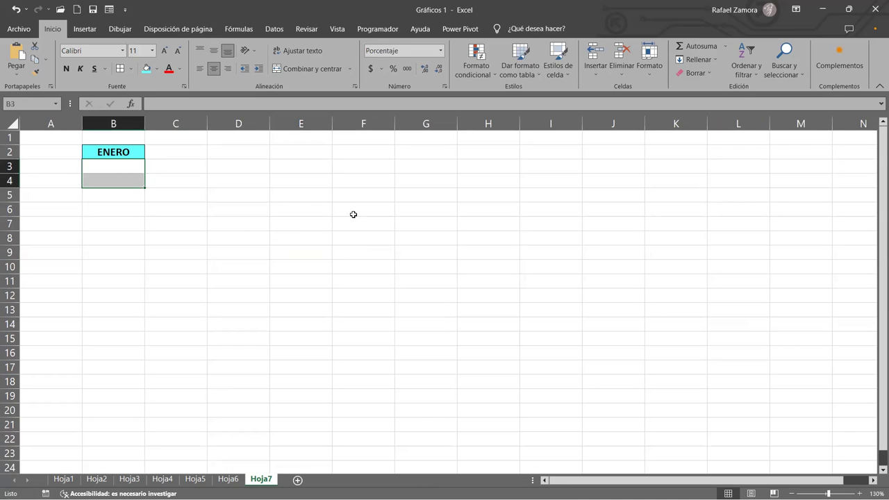
{"action": "left_click", "coordinate": [191, 196]}
{"action": "left_click_drag", "start_coordinate": [120, 168], "coordinate": [119, 177]}
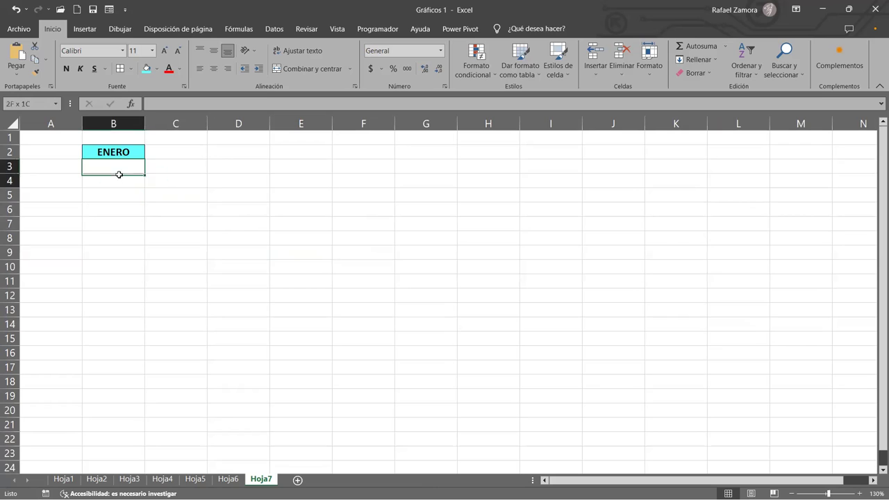
{"action": "left_click", "coordinate": [178, 196]}
- Enter 25% in B3 and the formula =100%-B3 in B4
{"action": "left_click", "coordinate": [121, 163]}
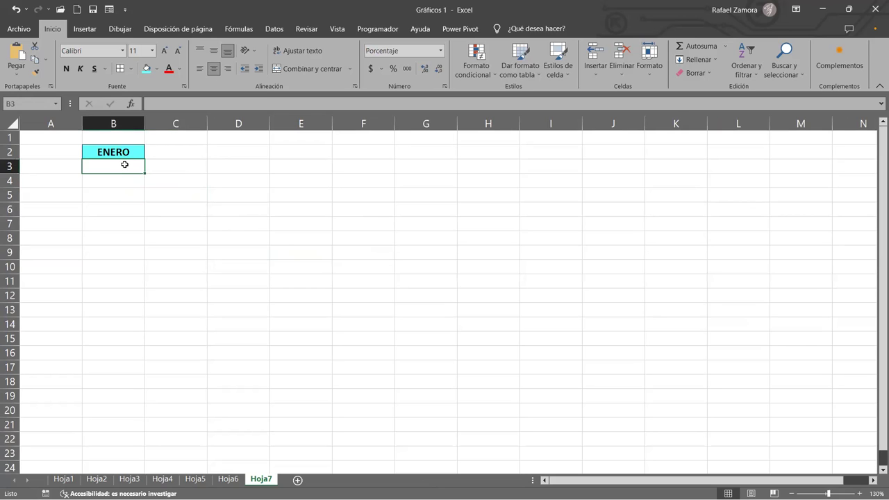
{"action": "type", "text": "25"}
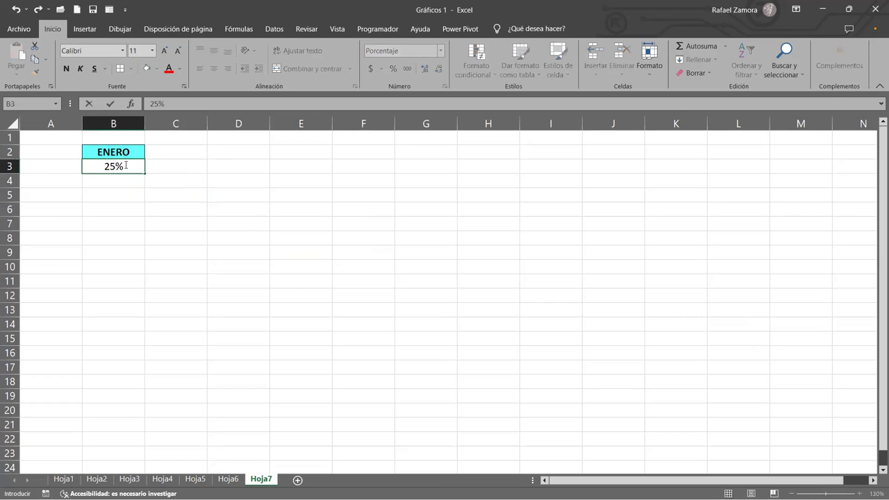
{"action": "key", "text": "Return"}
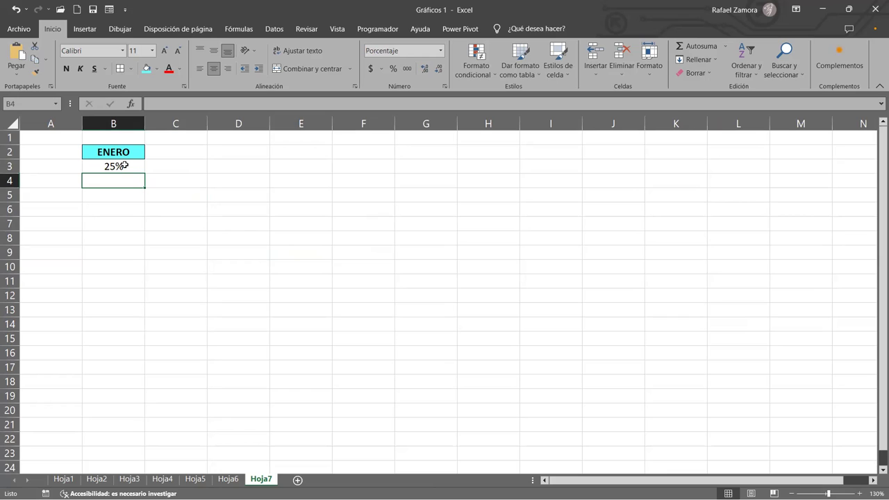
{"action": "type", "text": "="}
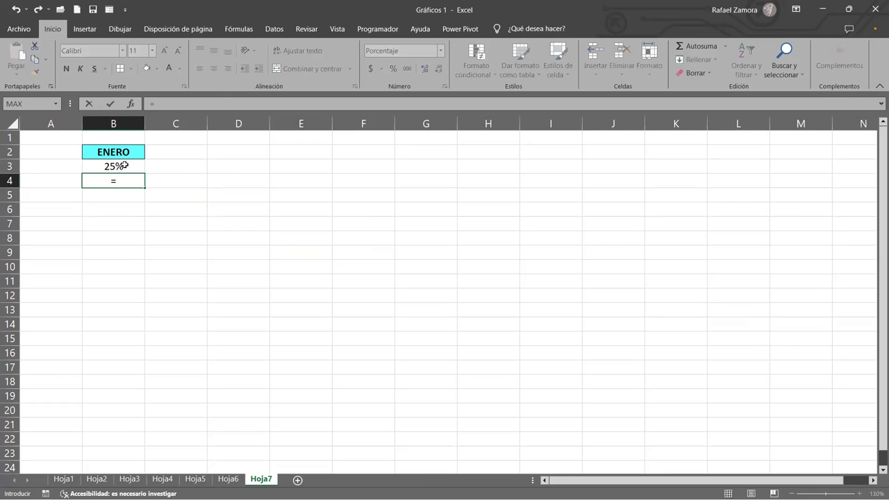
{"action": "type", "text": "100"}
{"action": "type", "text": "%"}
{"action": "type", "text": "-"}
{"action": "left_click", "coordinate": [123, 164]}
{"action": "key", "text": "Return"}
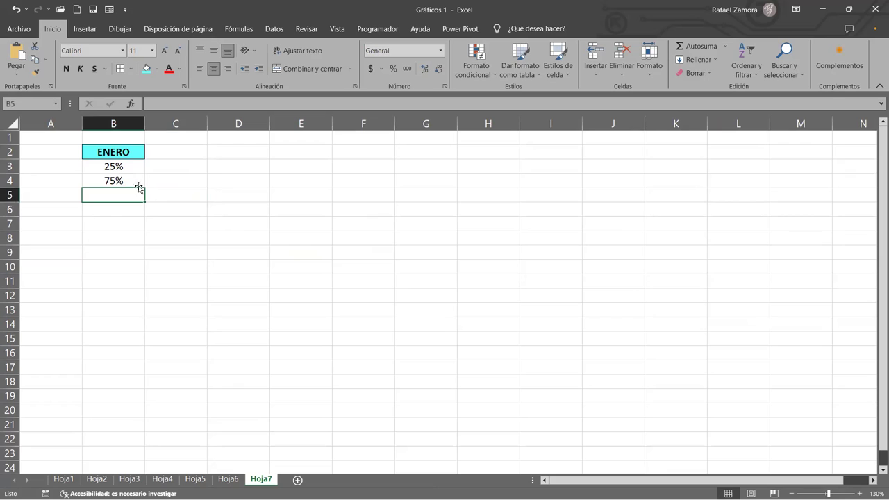
{"action": "left_click", "coordinate": [137, 182]}
{"action": "left_click", "coordinate": [136, 161]}
{"action": "left_click", "coordinate": [139, 180]}
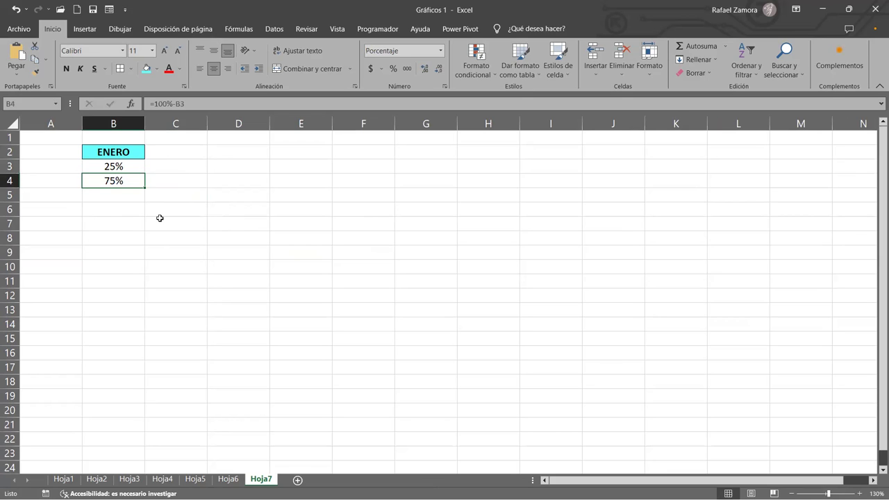
- Change B3 to 30% so B4 recalculates to 70%
{"action": "key", "text": "Up"}
{"action": "type", "text": "30"}
{"action": "key", "text": "Return"}
{"action": "left_click", "coordinate": [127, 170]}
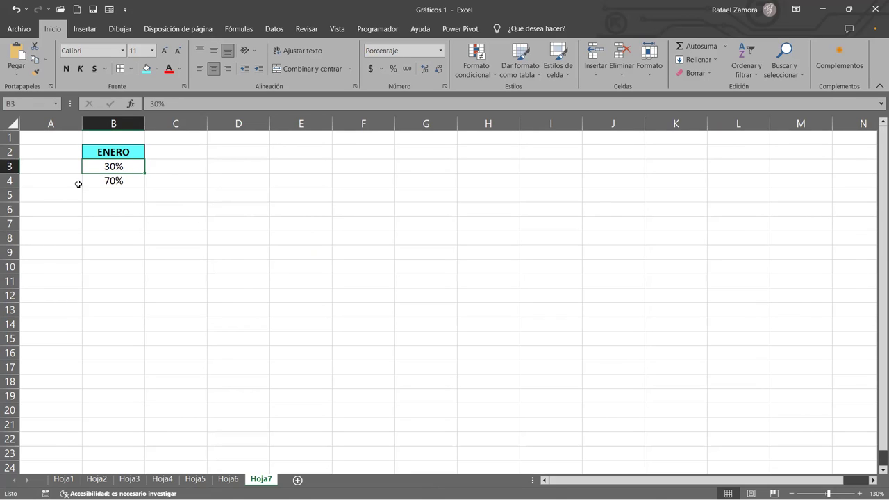
{"action": "left_click", "coordinate": [136, 179]}
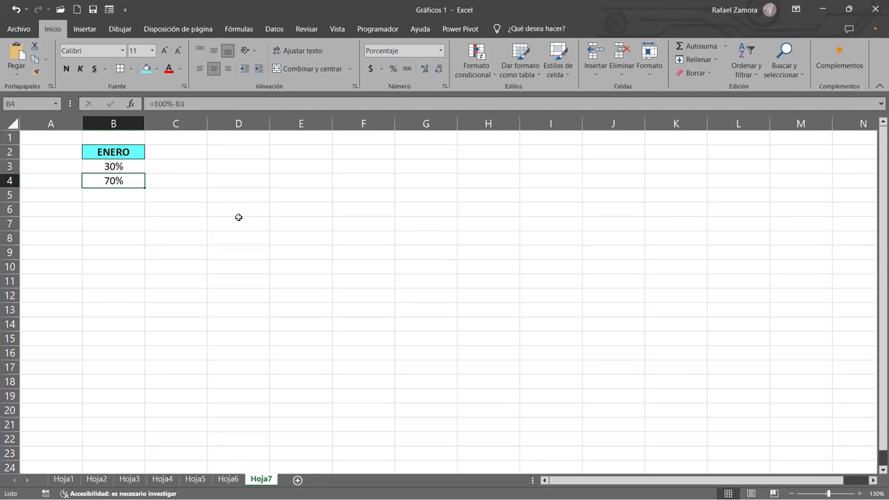
{"action": "left_click", "coordinate": [228, 212]}
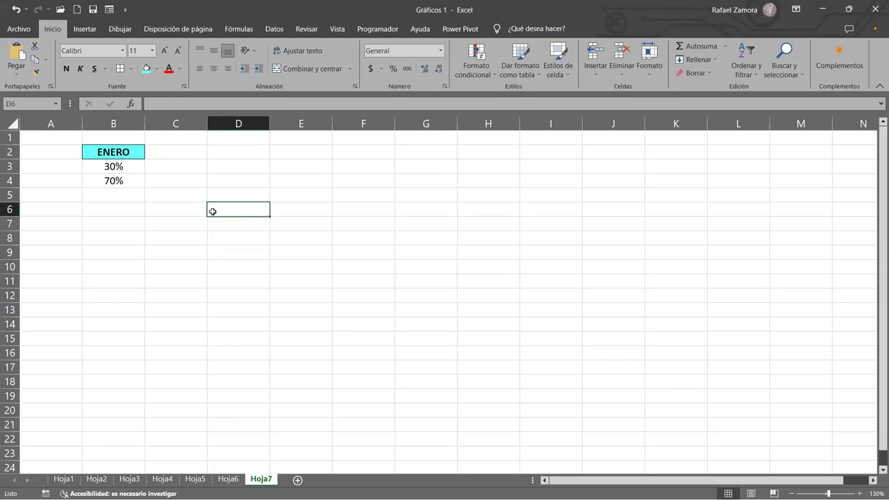
{"action": "left_click", "coordinate": [318, 192]}
{"action": "left_click", "coordinate": [308, 169]}
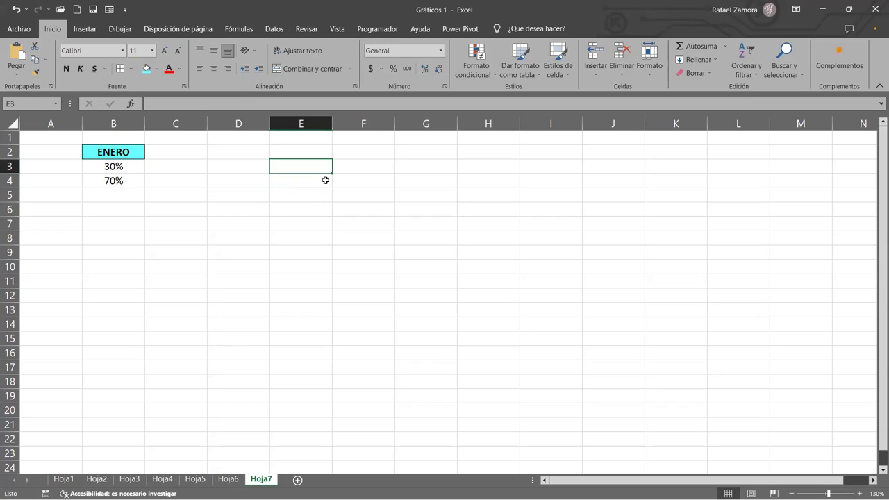
{"action": "left_click", "coordinate": [205, 210]}
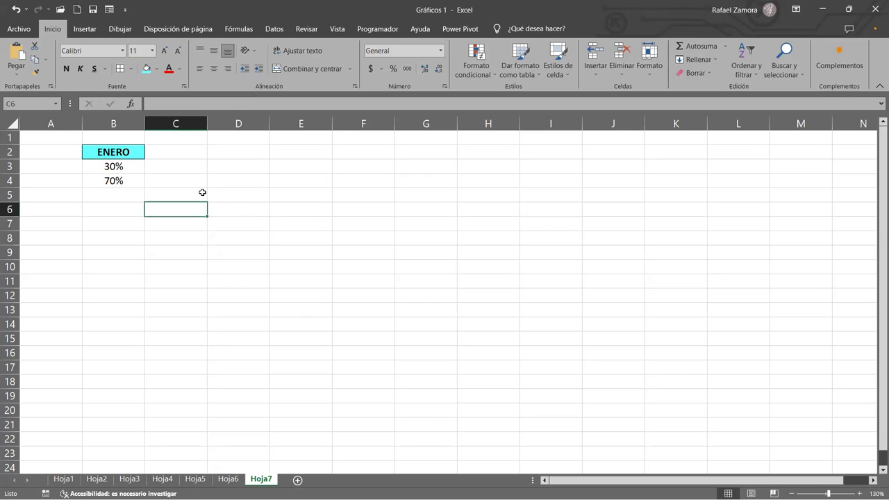
- Insert an empty doughnut chart from Insertar > Gráfico circular o de anillos > Anillos
{"action": "left_click", "coordinate": [250, 179]}
{"action": "left_click", "coordinate": [164, 216]}
{"action": "left_click", "coordinate": [85, 28]}
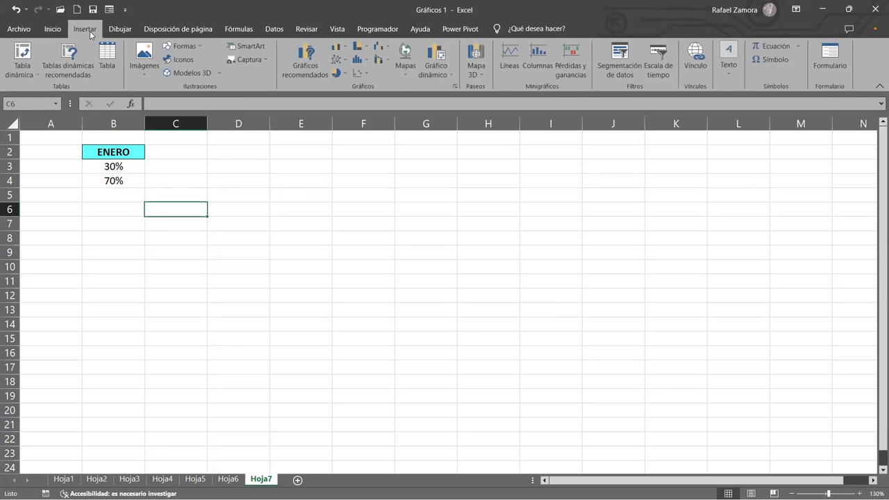
{"action": "left_click", "coordinate": [349, 73]}
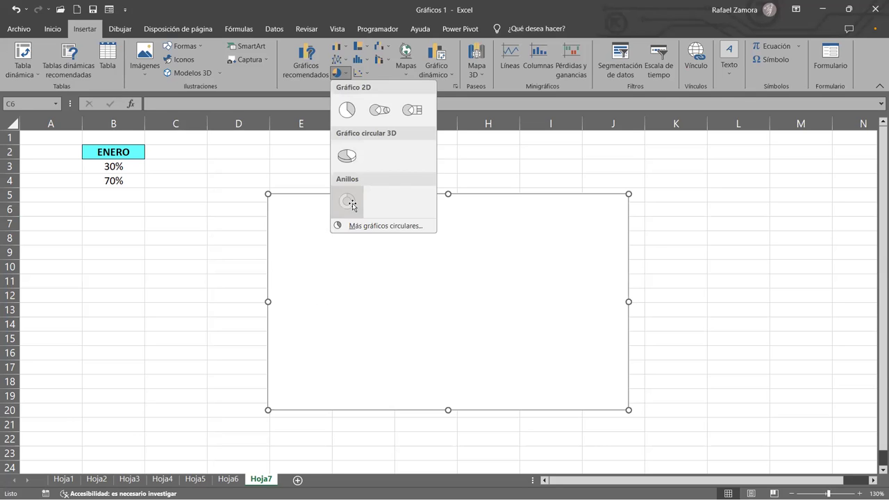
{"action": "left_click", "coordinate": [348, 203]}
- Move the doughnut chart beside the ENERO values and enlarge it slightly
{"action": "left_click_drag", "start_coordinate": [368, 197], "coordinate": [307, 162]}
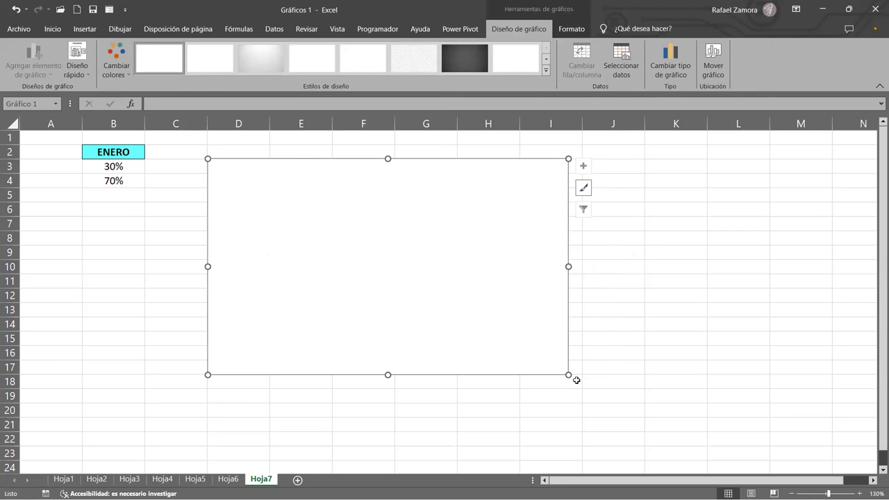
{"action": "left_click_drag", "start_coordinate": [568, 375], "coordinate": [582, 384]}
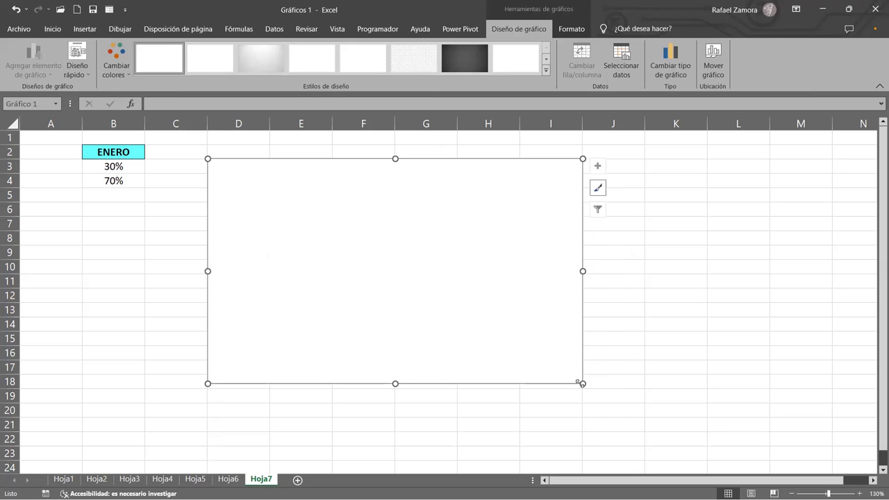
{"action": "left_click", "coordinate": [647, 333]}
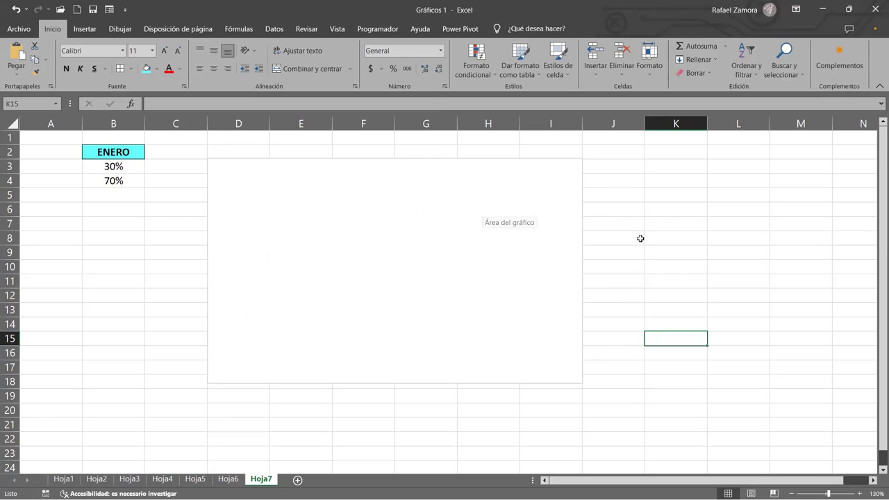
{"action": "left_click", "coordinate": [576, 171]}
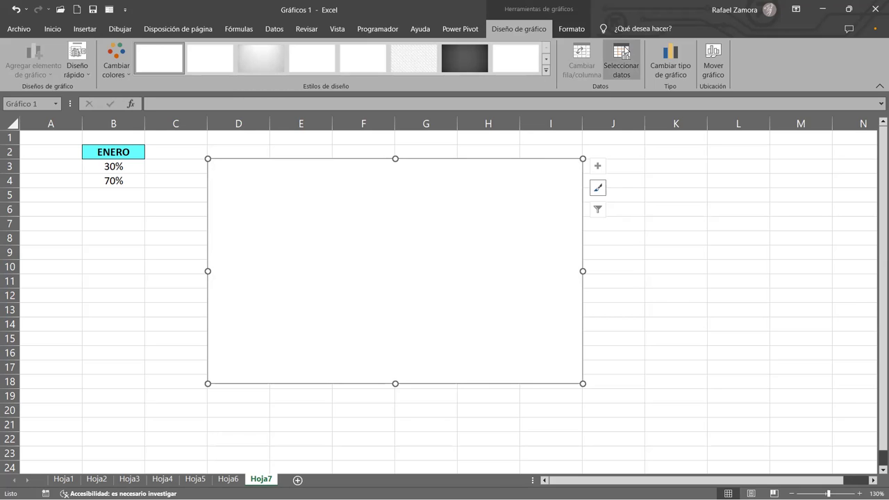
- Open Seleccionar datos for the doughnut chart and choose Agregar to add a series
{"action": "right_click", "coordinate": [533, 171]}
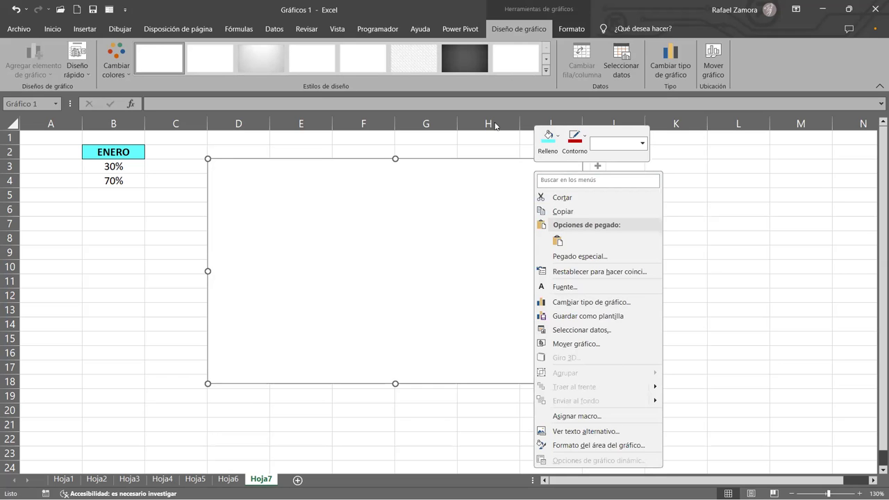
{"action": "left_click", "coordinate": [623, 64]}
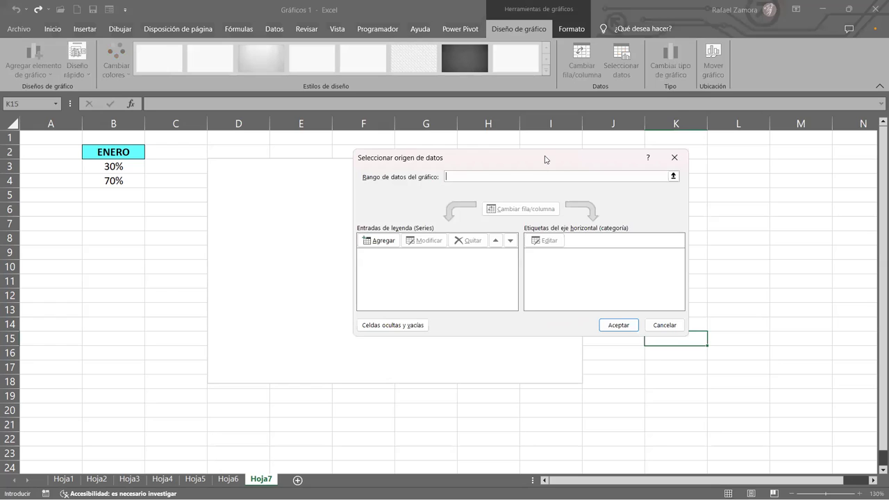
{"action": "left_click_drag", "start_coordinate": [545, 159], "coordinate": [429, 195]}
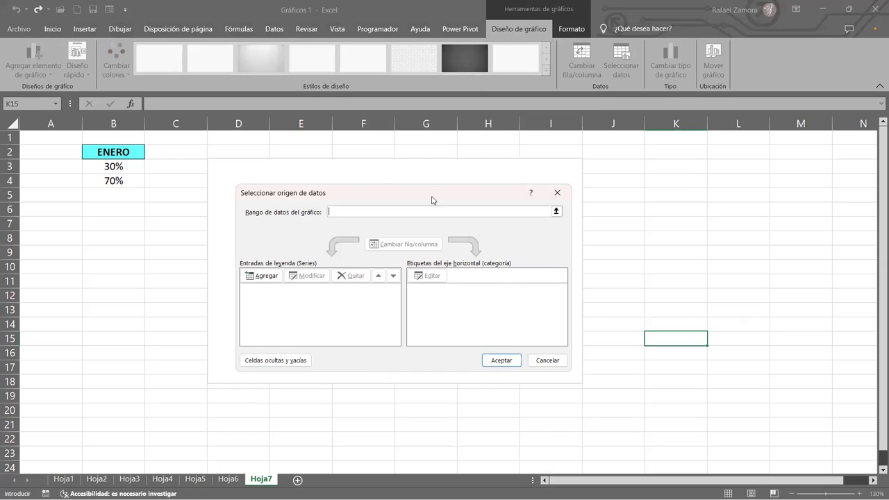
{"action": "left_click_drag", "start_coordinate": [437, 195], "coordinate": [433, 196]}
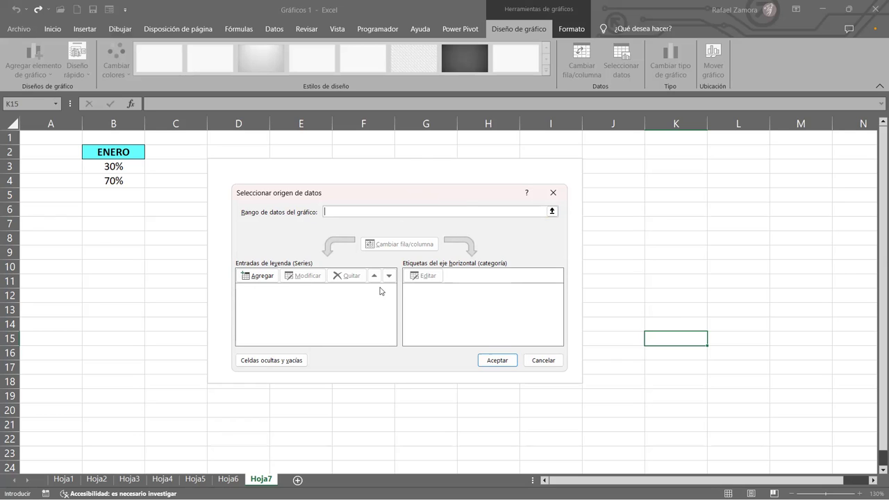
{"action": "left_click", "coordinate": [261, 277]}
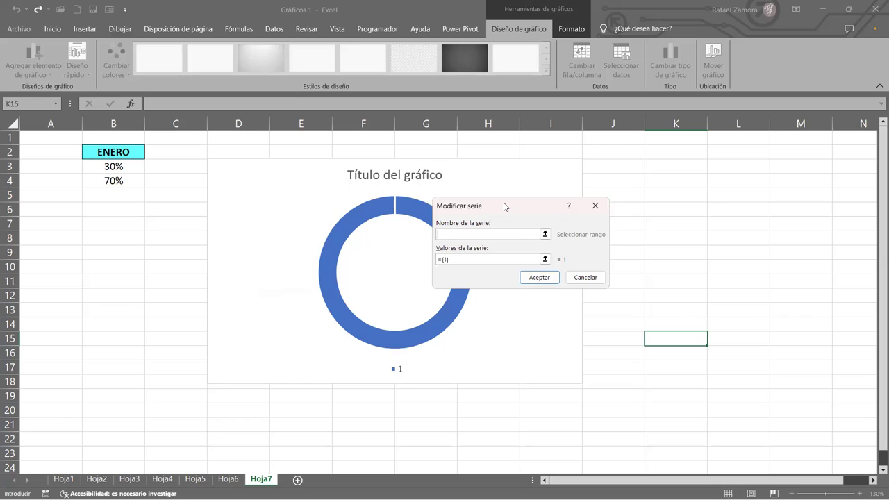
- Set the new series name to cell B2 (ENERO) in Modificar serie
{"action": "left_click_drag", "start_coordinate": [505, 206], "coordinate": [564, 168]}
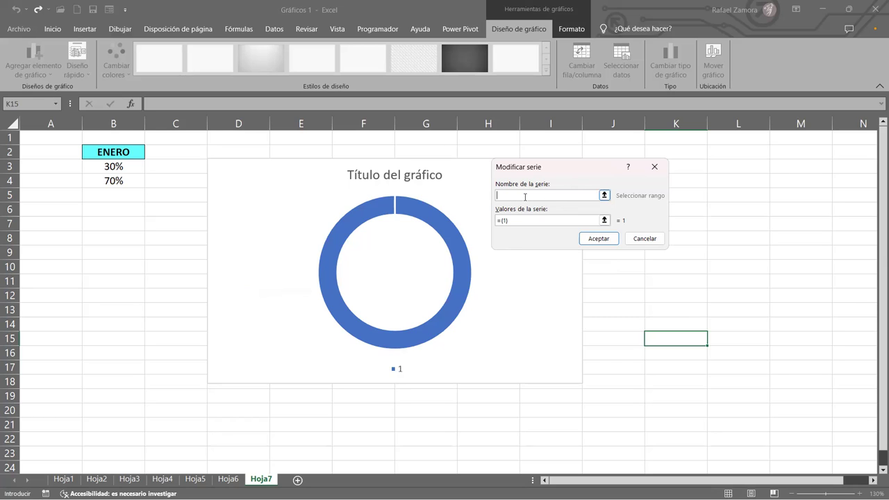
{"action": "left_click", "coordinate": [118, 152]}
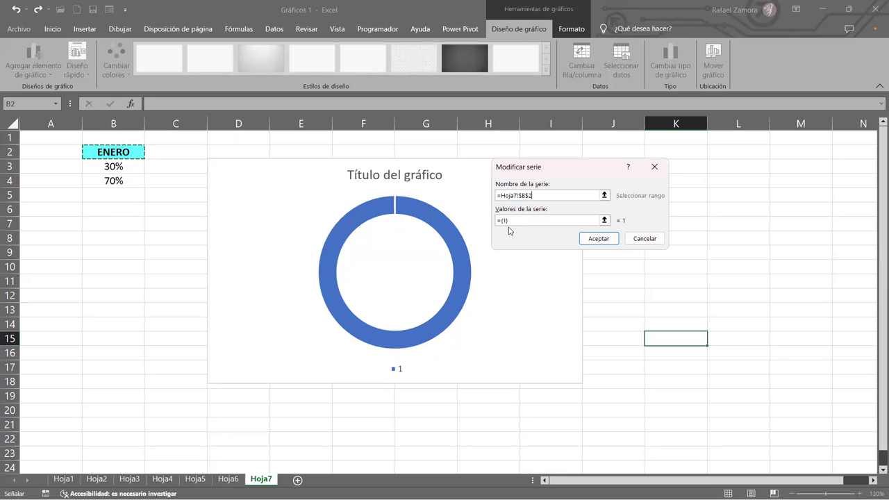
{"action": "left_click", "coordinate": [507, 220]}
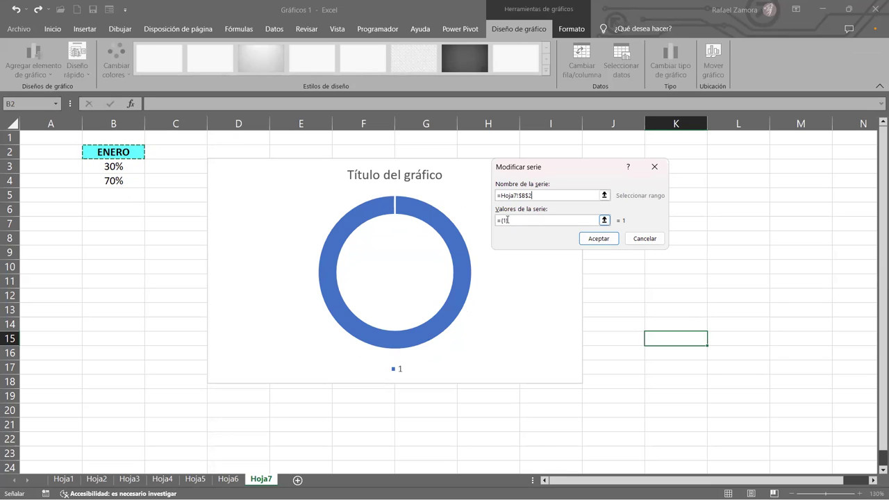
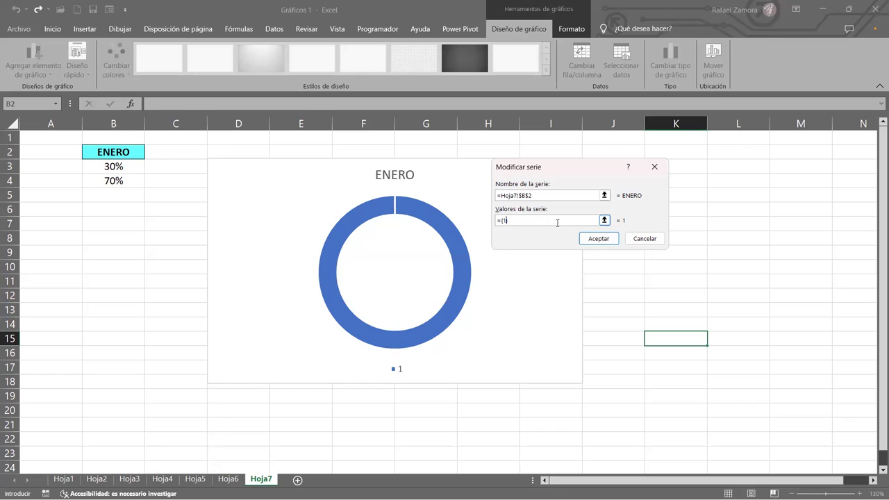
- Enter twenty 1s as the ENERO series values and confirm the series
{"action": "type", "text": ","}
{"action": "type", "text": "1,1,1,1,1,1,1,1,1,1,1,1,1,1,1,1,1,1,1"}
{"action": "left_click", "coordinate": [603, 243]}
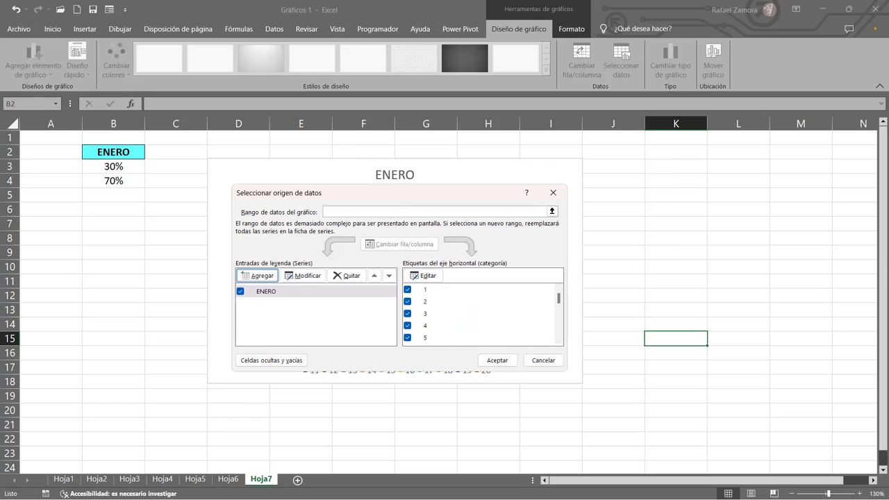
- Move the data source dialog aside, check categories 1–20, and accept the new chart data
{"action": "left_click_drag", "start_coordinate": [389, 192], "coordinate": [648, 83]}
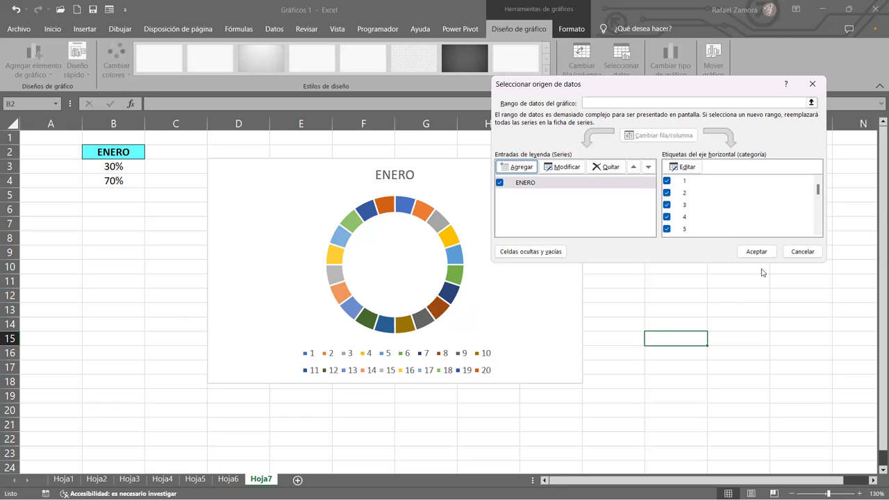
{"action": "mouse_move", "coordinate": [818, 194]}
{"action": "left_mouse_down"}
{"action": "mouse_move", "coordinate": [820, 237]}
{"action": "mouse_move", "coordinate": [821, 181]}
{"action": "left_mouse_up"}
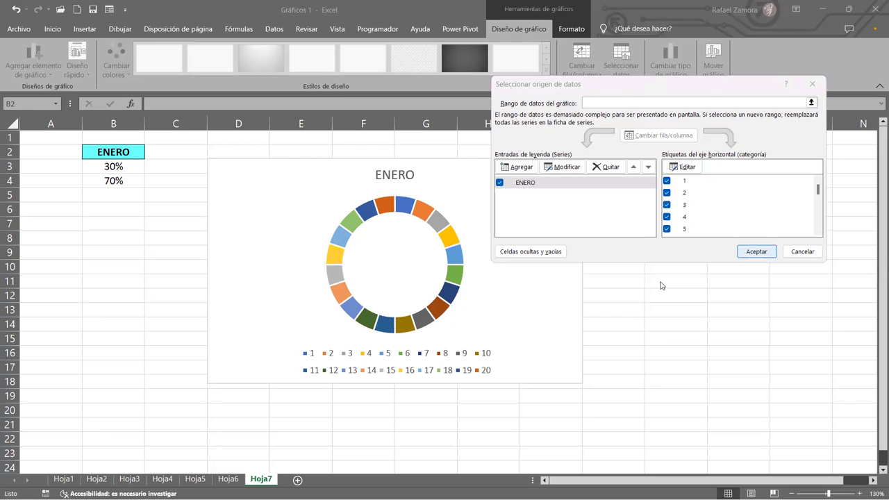
{"action": "key", "text": "Return"}
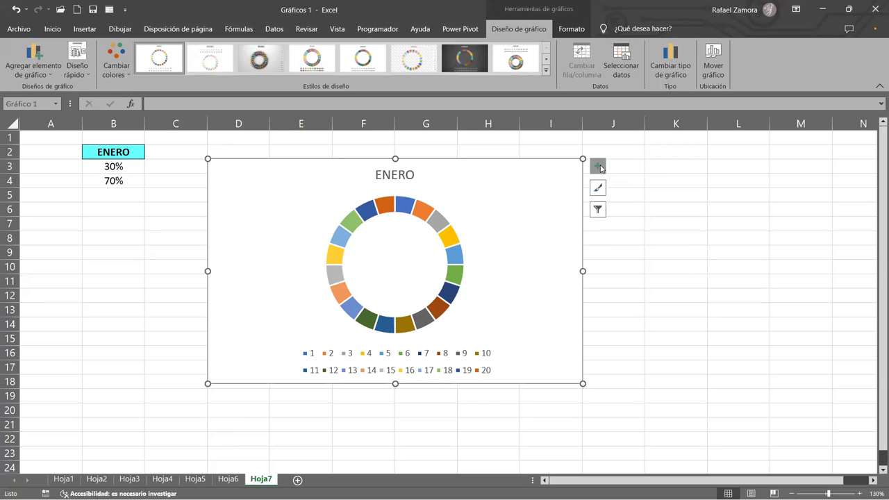
- Turn off Leyenda in the chart elements list and reselect the chart
{"action": "left_click", "coordinate": [600, 167]}
{"action": "left_click", "coordinate": [623, 203]}
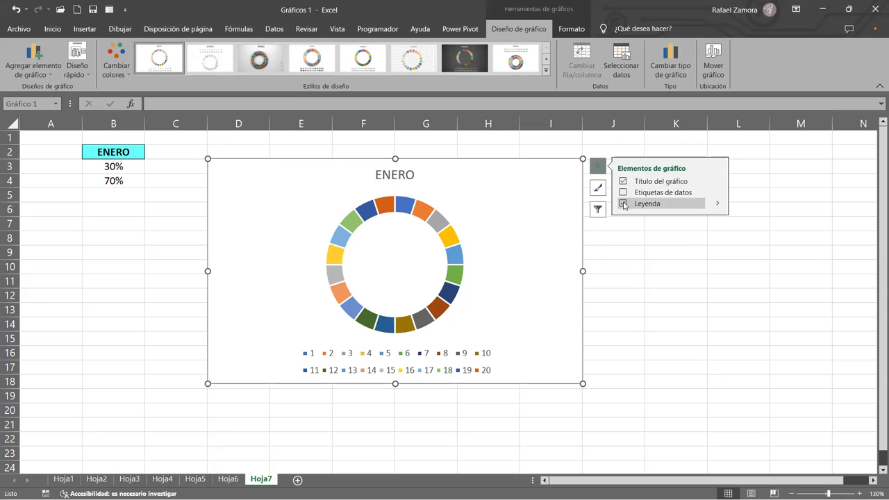
{"action": "left_click", "coordinate": [631, 260]}
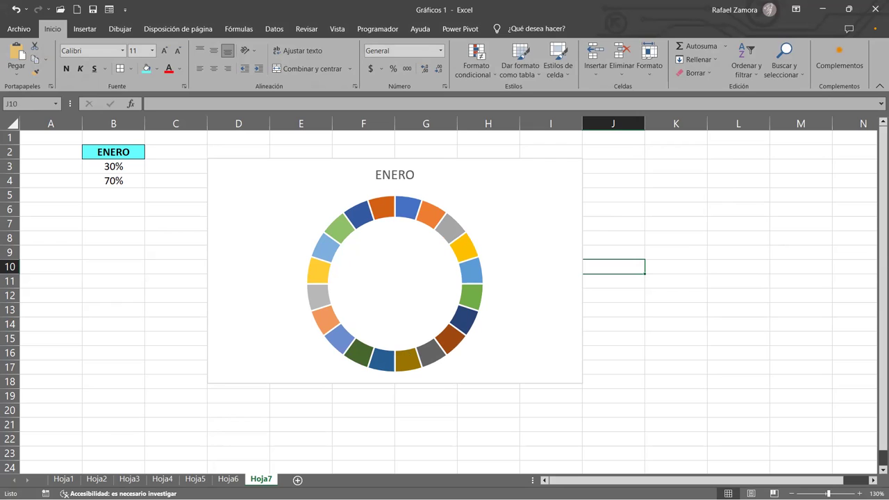
{"action": "left_click", "coordinate": [567, 162]}
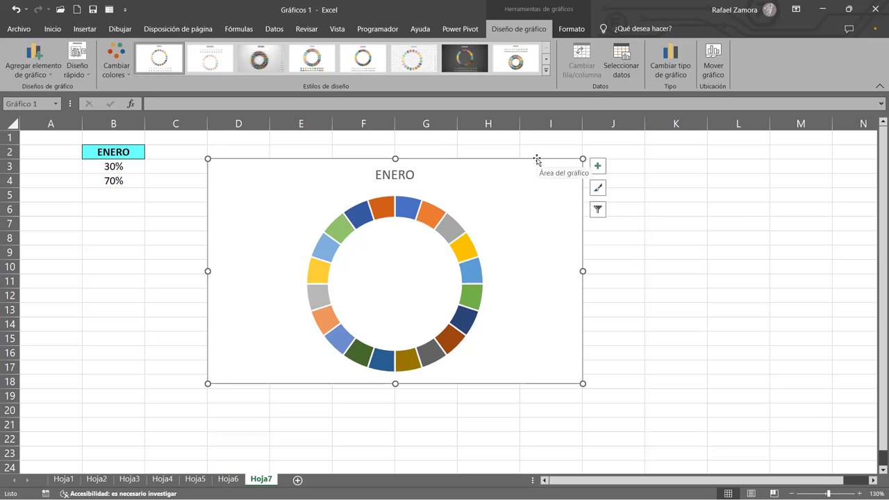
- Set the chart background's Relleno de forma to Sin relleno and Contorno de forma to Sin contorno
{"action": "left_click", "coordinate": [572, 29]}
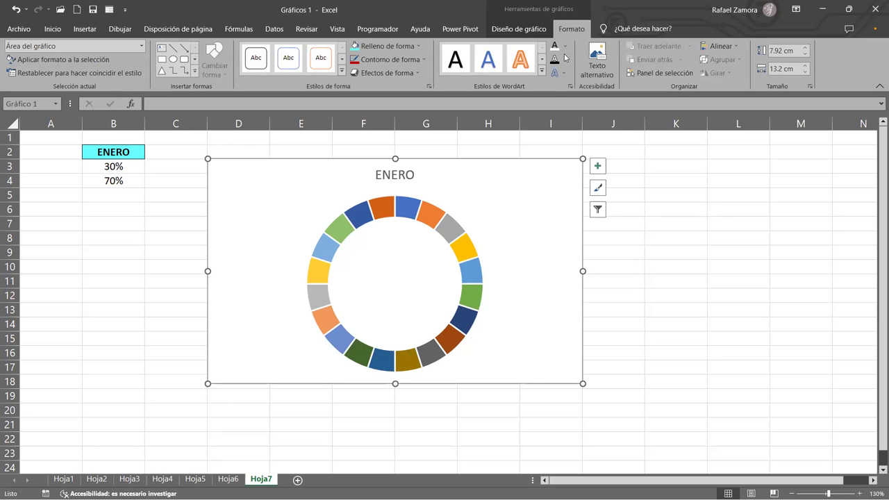
{"action": "left_click", "coordinate": [523, 29]}
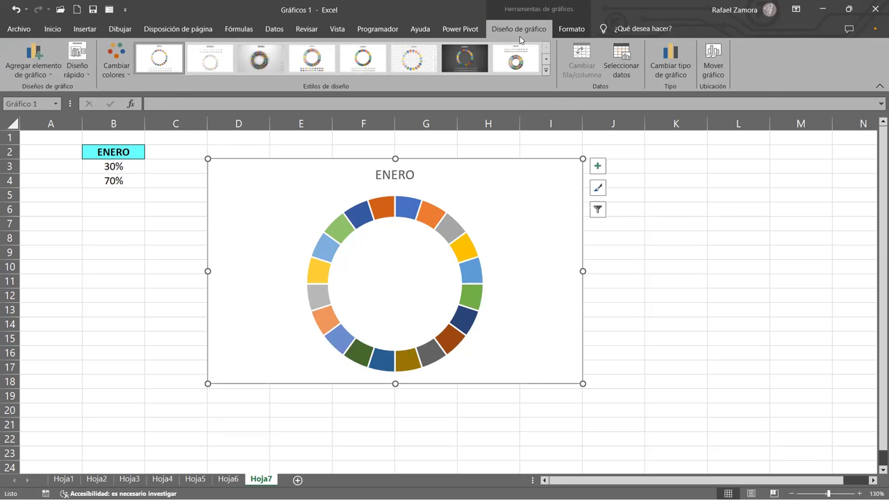
{"action": "left_click", "coordinate": [574, 29]}
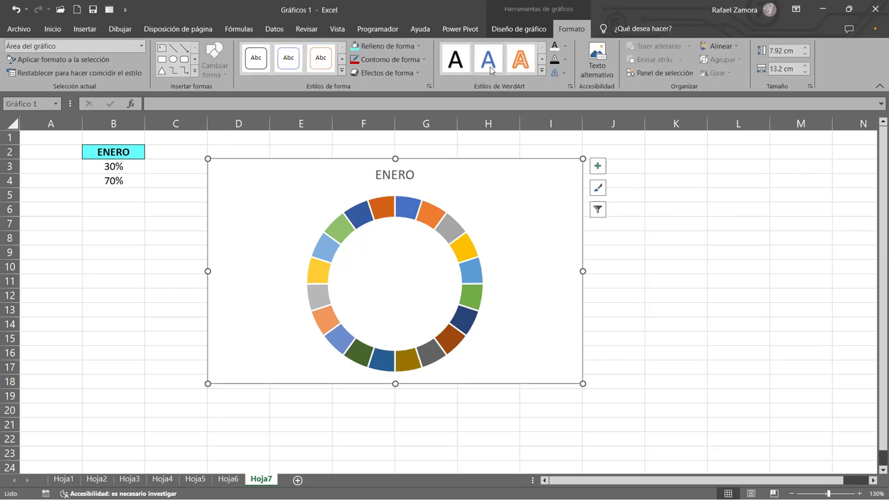
{"action": "left_click", "coordinate": [421, 49]}
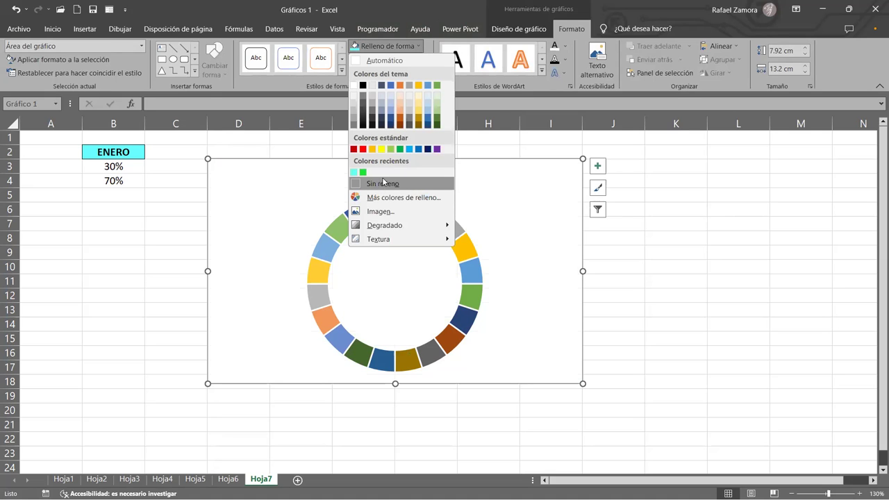
{"action": "left_click", "coordinate": [379, 184]}
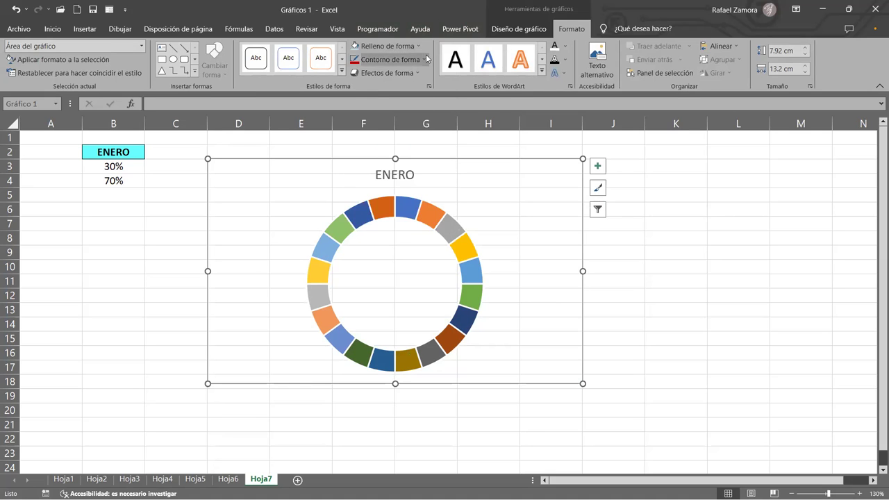
{"action": "left_click", "coordinate": [417, 59]}
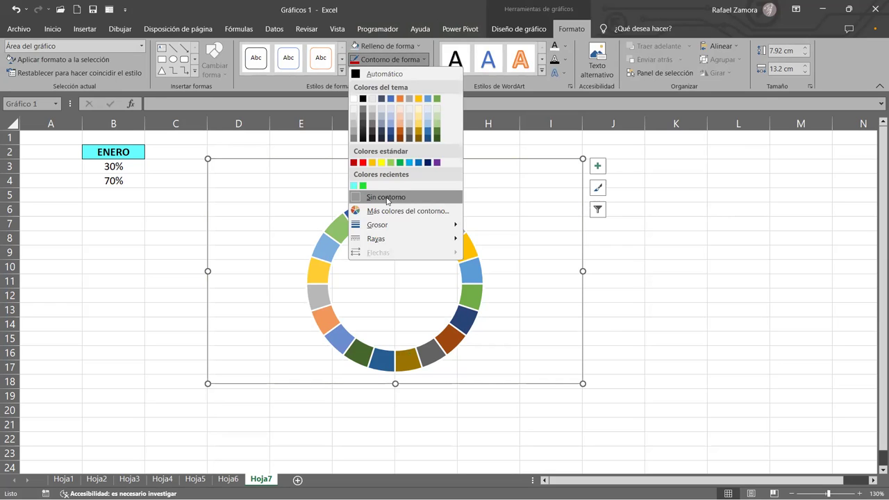
{"action": "left_click", "coordinate": [388, 199]}
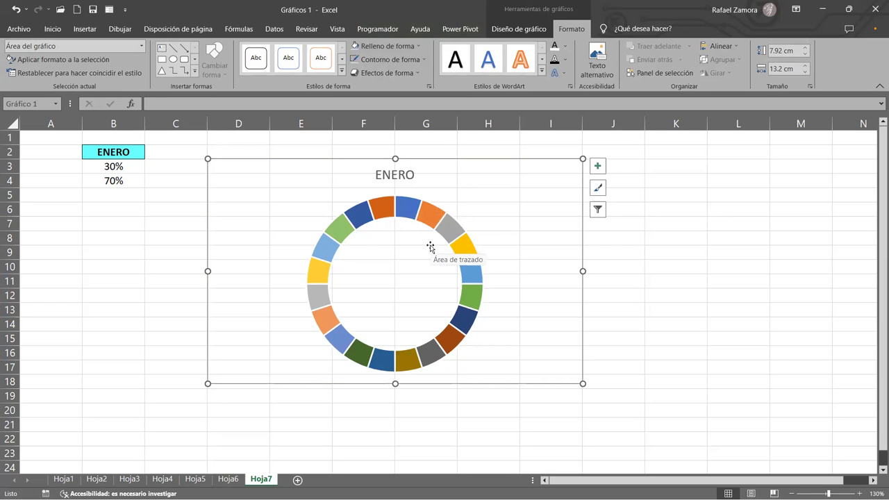
- Deselect and reselect the chart to check its transparent background
{"action": "left_click", "coordinate": [719, 284]}
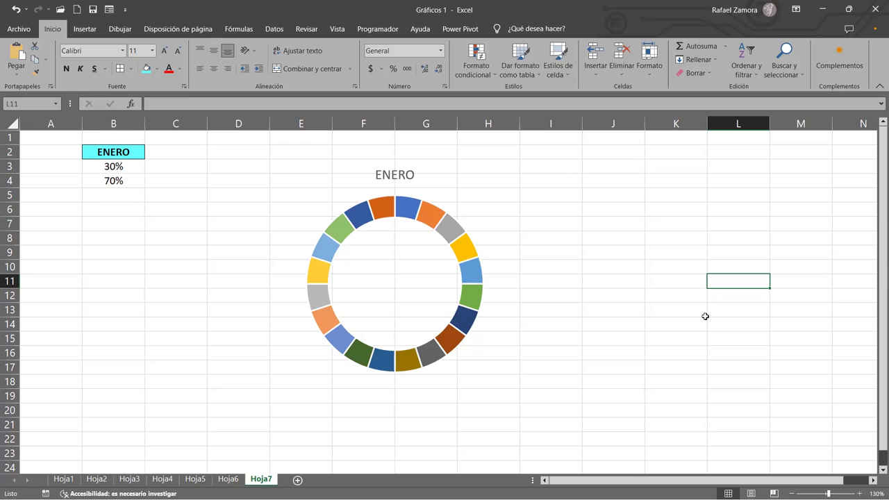
{"action": "left_click", "coordinate": [518, 199]}
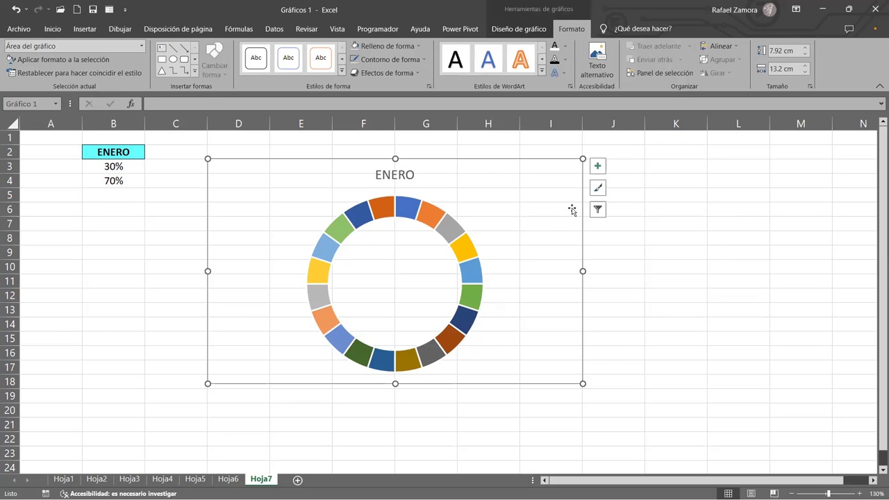
{"action": "left_click", "coordinate": [729, 277]}
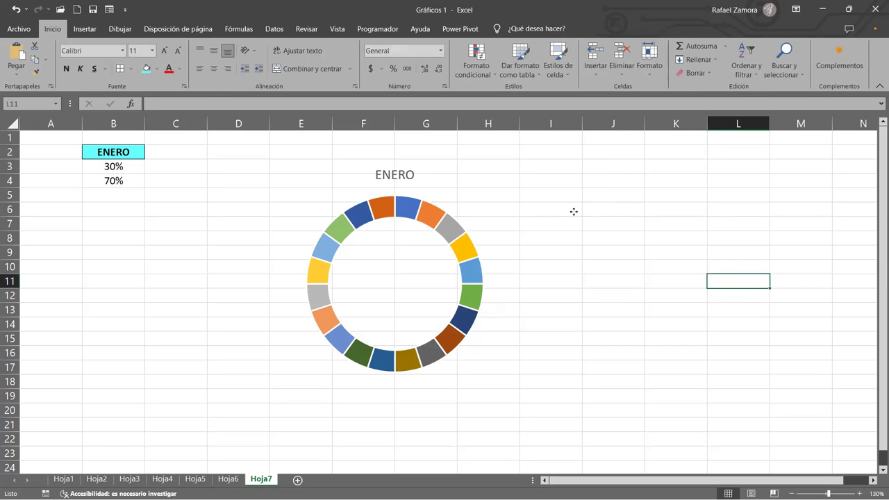
{"action": "left_click", "coordinate": [581, 187]}
{"action": "left_click", "coordinate": [672, 271]}
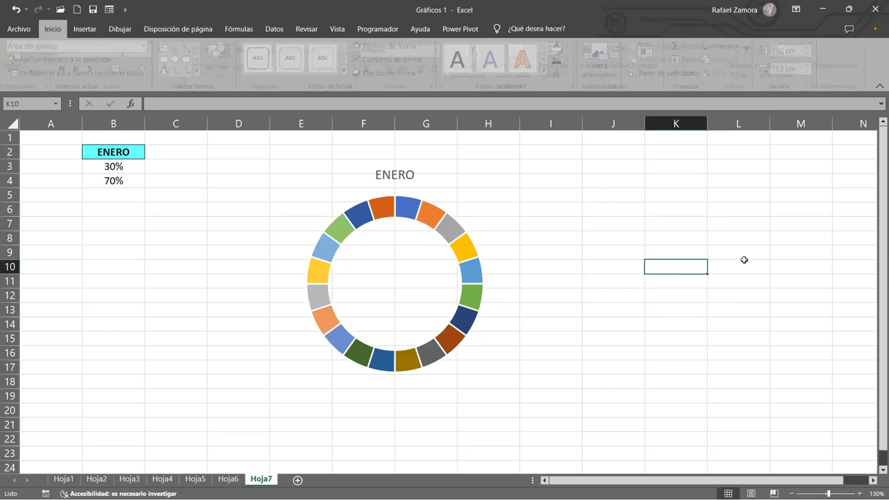
{"action": "left_click", "coordinate": [548, 204]}
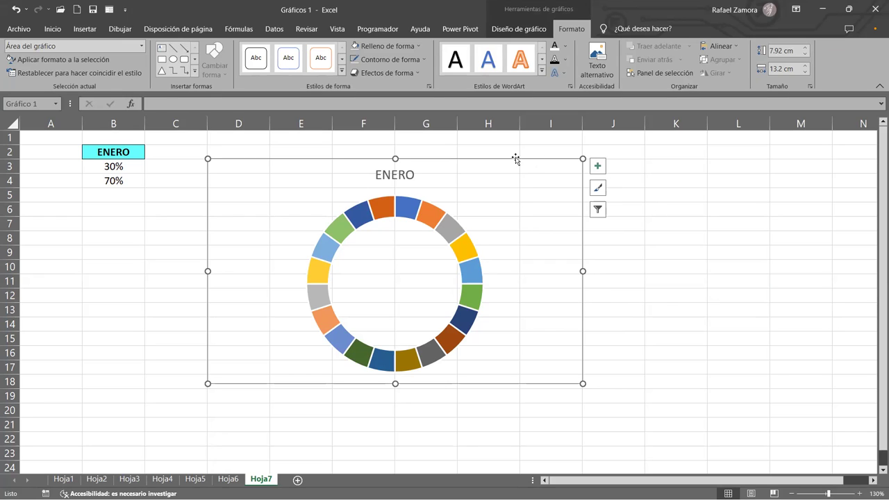
{"action": "mouse_move", "coordinate": [430, 213]}
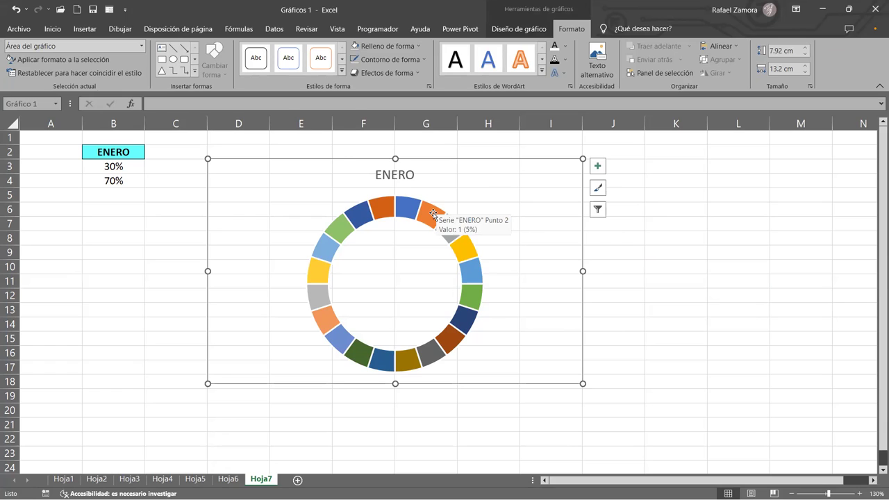
- Open the format pane for the ENERO doughnut series and reselect the whole series
{"action": "left_click", "coordinate": [434, 213]}
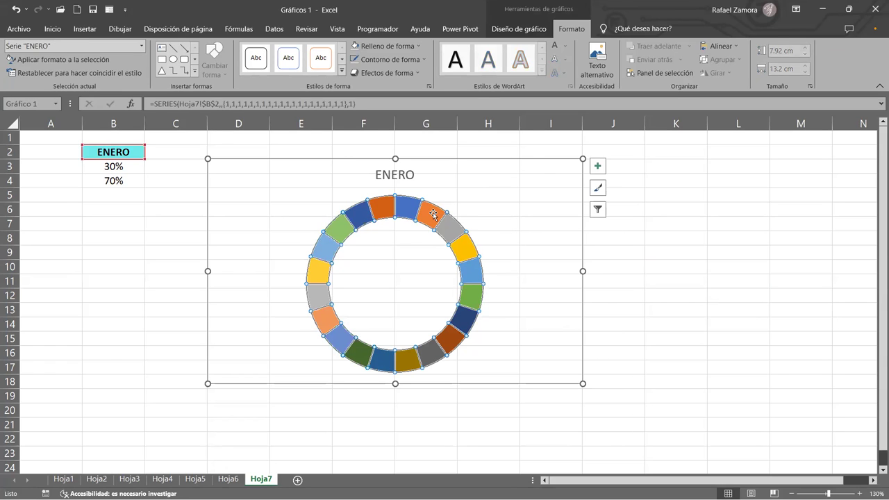
{"action": "double_click", "coordinate": [434, 214]}
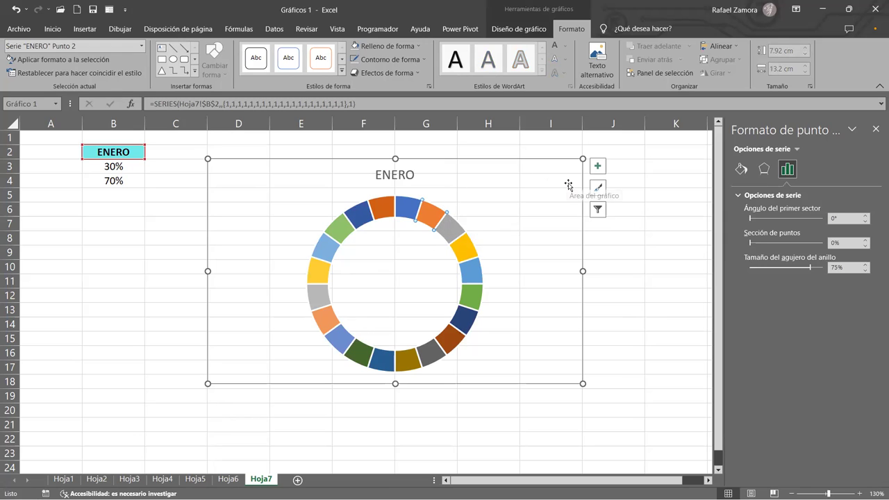
{"action": "left_click", "coordinate": [670, 219]}
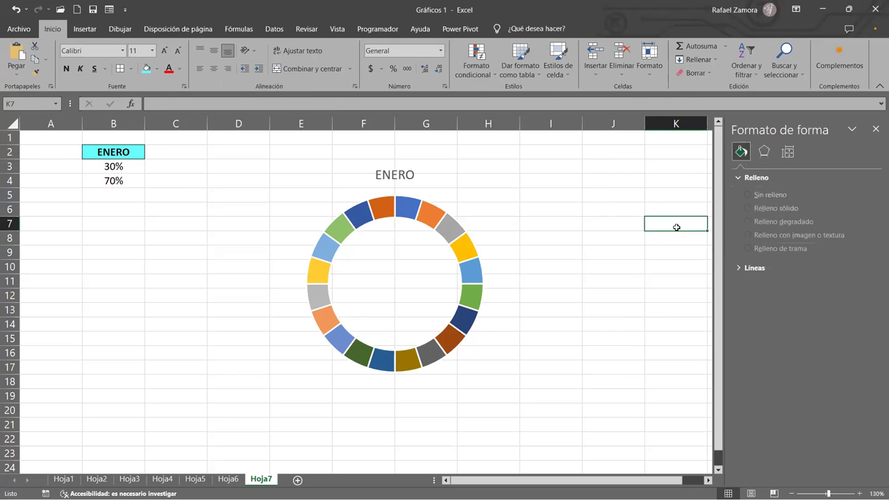
{"action": "left_click", "coordinate": [434, 215]}
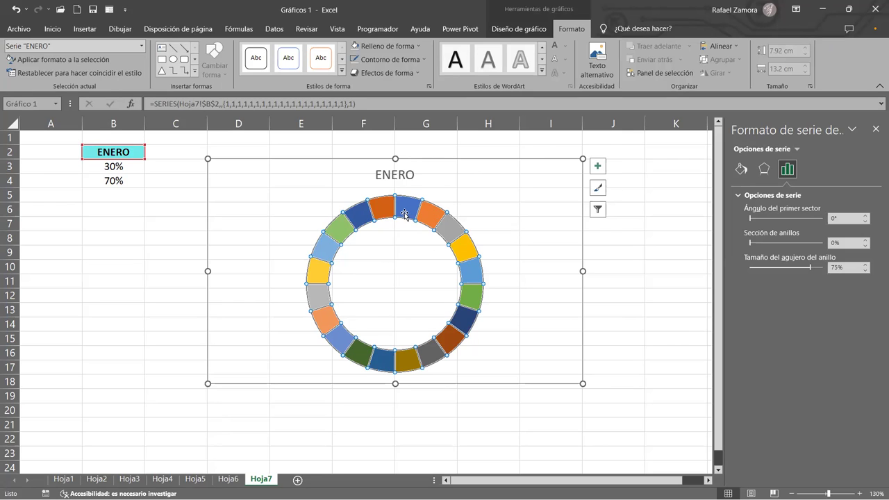
{"action": "left_click", "coordinate": [439, 218]}
{"action": "left_click", "coordinate": [606, 262]}
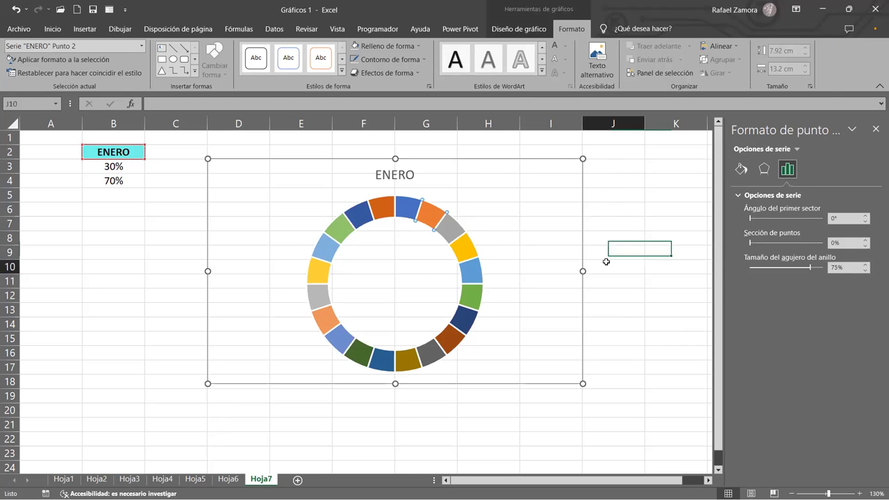
{"action": "left_click", "coordinate": [429, 212]}
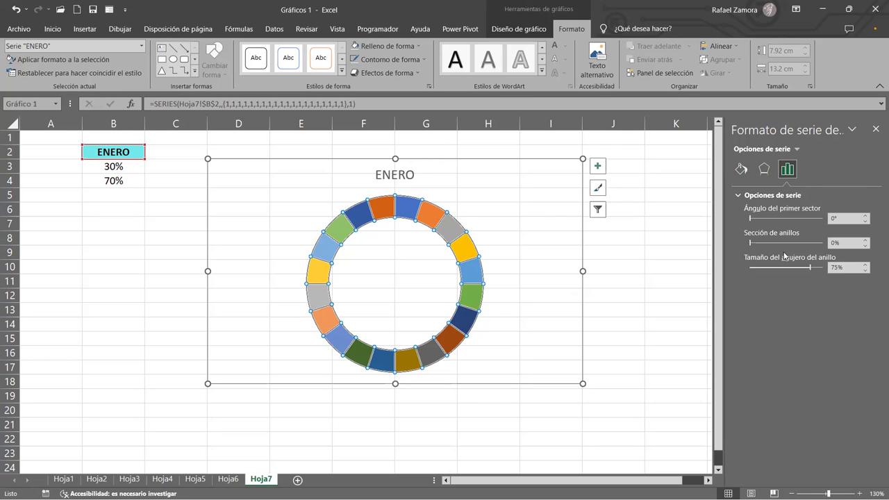
- Change the ring hole size from 75% to 40% and view the series fill options
{"action": "left_click", "coordinate": [846, 267]}
{"action": "left_click_drag", "start_coordinate": [846, 267], "coordinate": [745, 260]}
{"action": "type", "text": "40"}
{"action": "key", "text": "Return"}
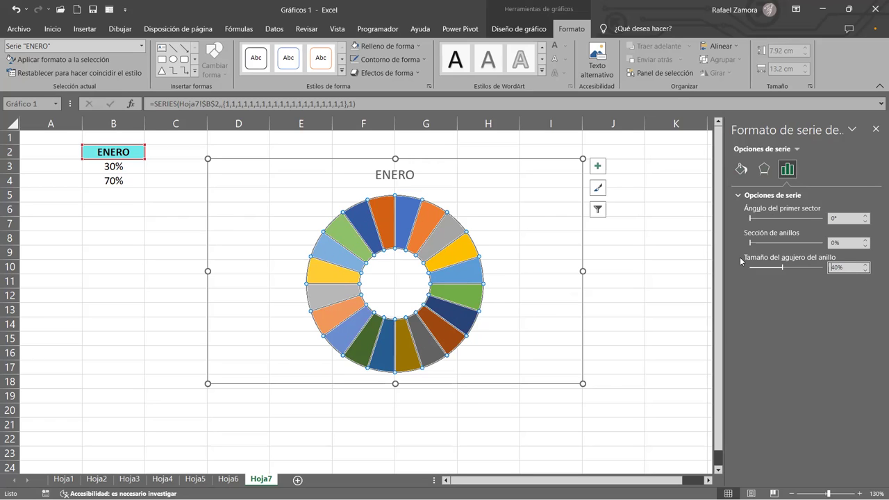
{"action": "left_click", "coordinate": [660, 257]}
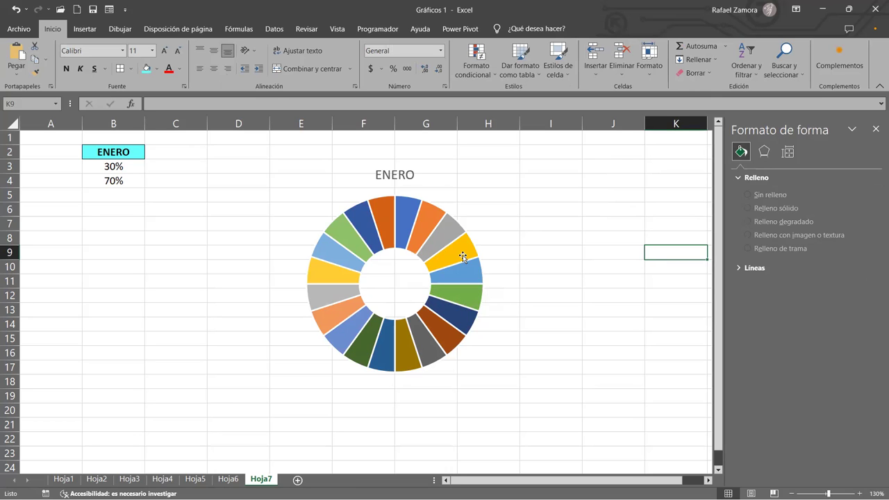
{"action": "mouse_move", "coordinate": [449, 232]}
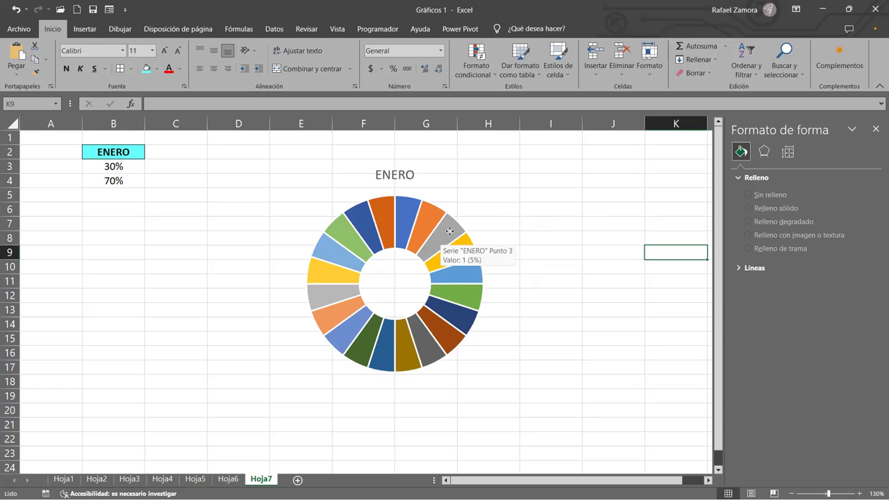
{"action": "left_click", "coordinate": [450, 231]}
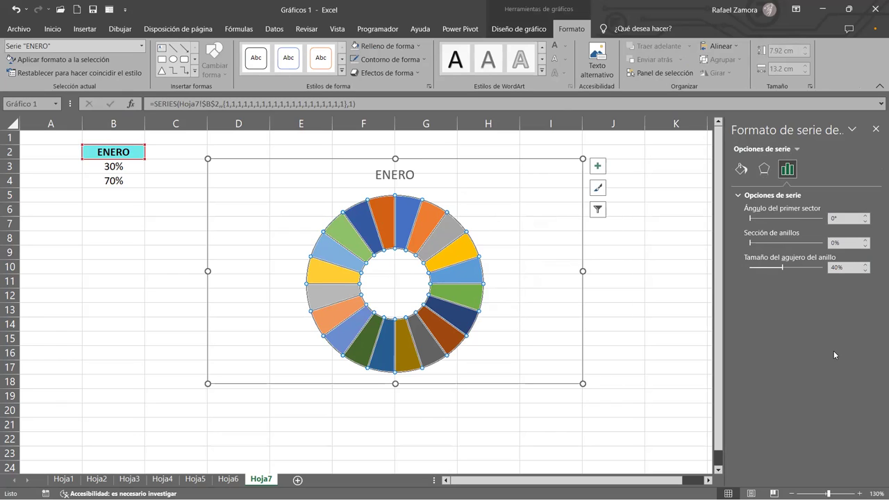
{"action": "left_click", "coordinate": [741, 171]}
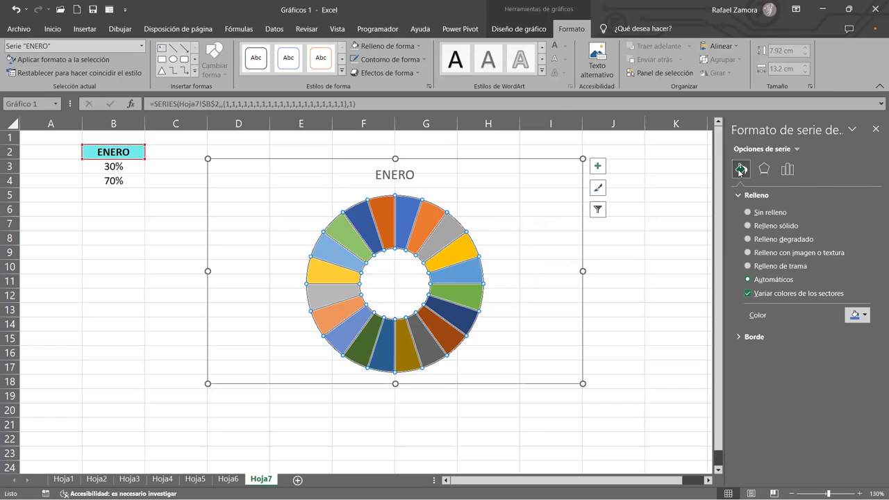
- Give all twenty doughnut segments a Relleno sólido in the recent cyan colour
{"action": "left_click", "coordinate": [787, 169]}
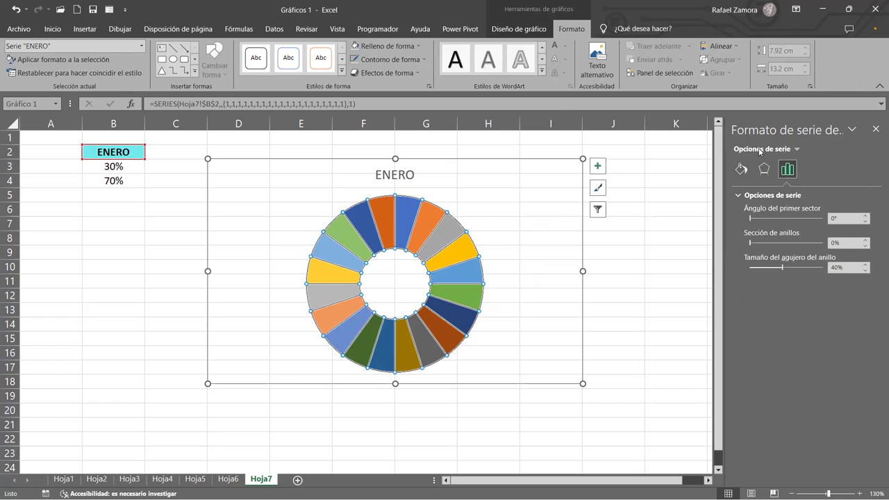
{"action": "left_click", "coordinate": [742, 168]}
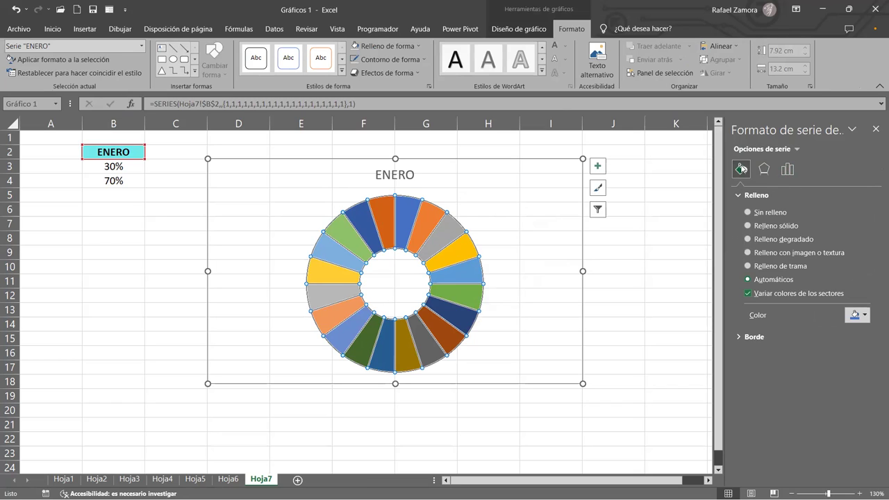
{"action": "left_click", "coordinate": [757, 234]}
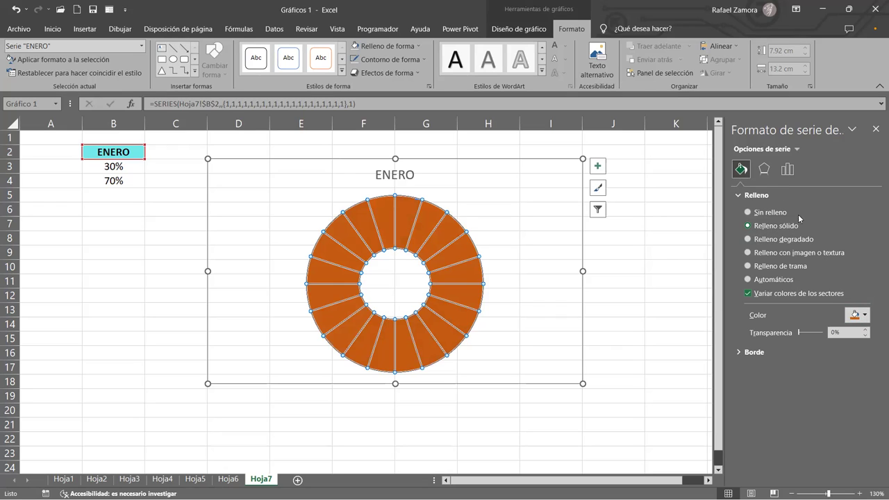
{"action": "left_click", "coordinate": [866, 318]}
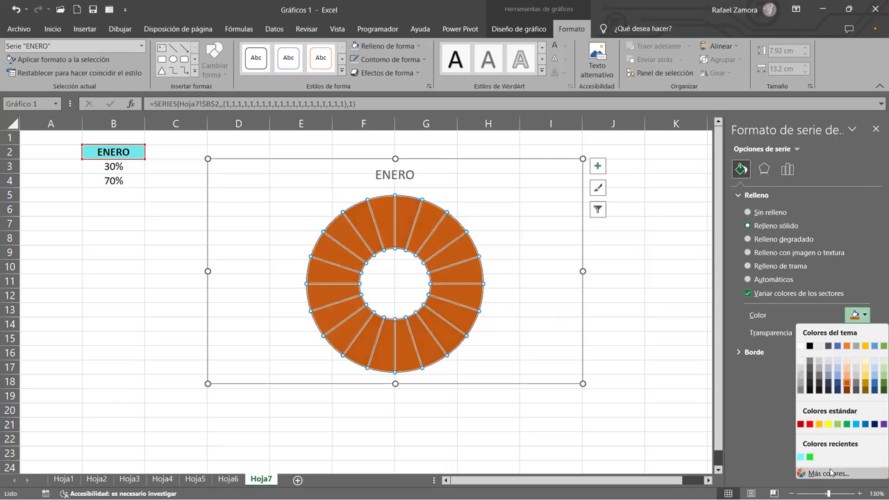
{"action": "left_click", "coordinate": [801, 457]}
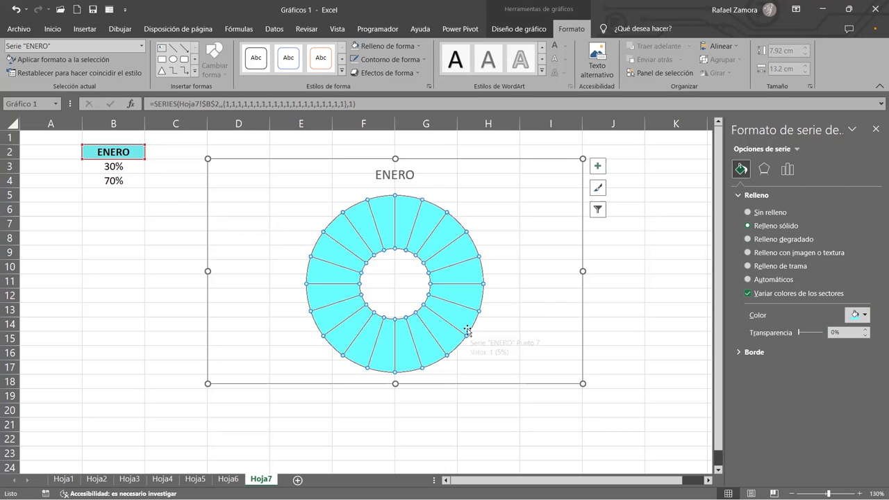
{"action": "left_click", "coordinate": [652, 232]}
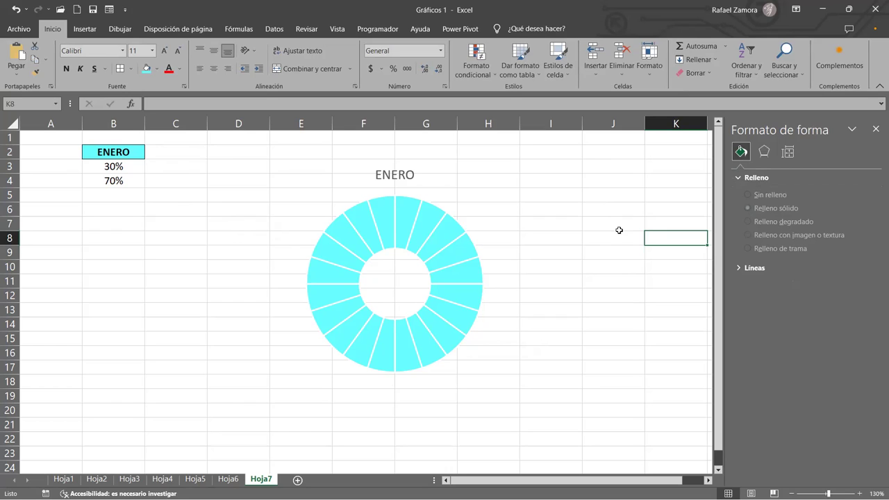
{"action": "left_click", "coordinate": [486, 193]}
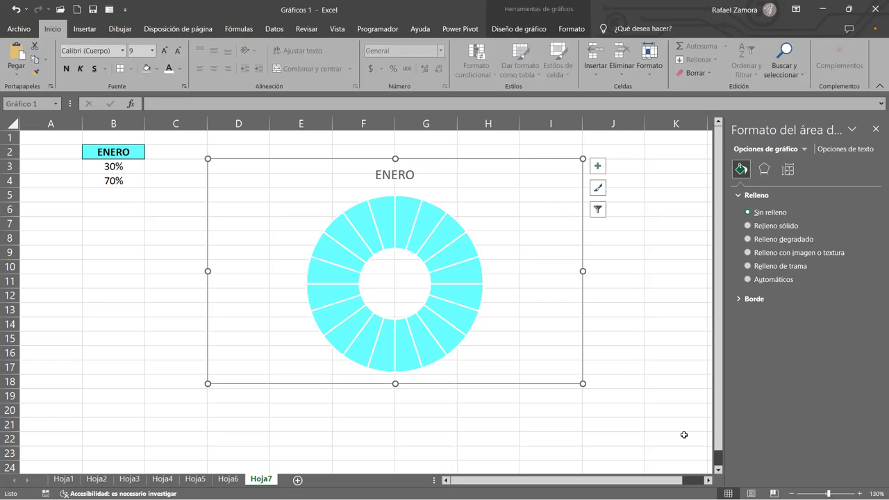
- Open Seleccionar datos from the chart's right-click menu and move the dialog aside
{"action": "right_click", "coordinate": [501, 177]}
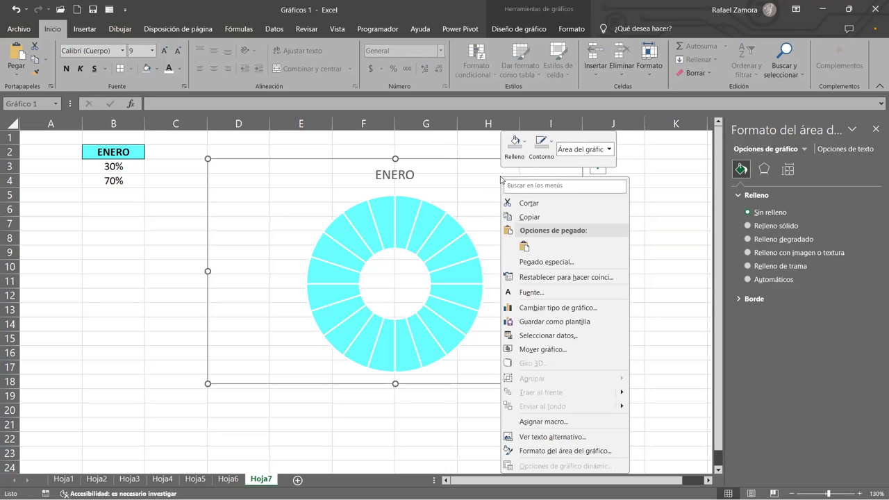
{"action": "left_click", "coordinate": [581, 337]}
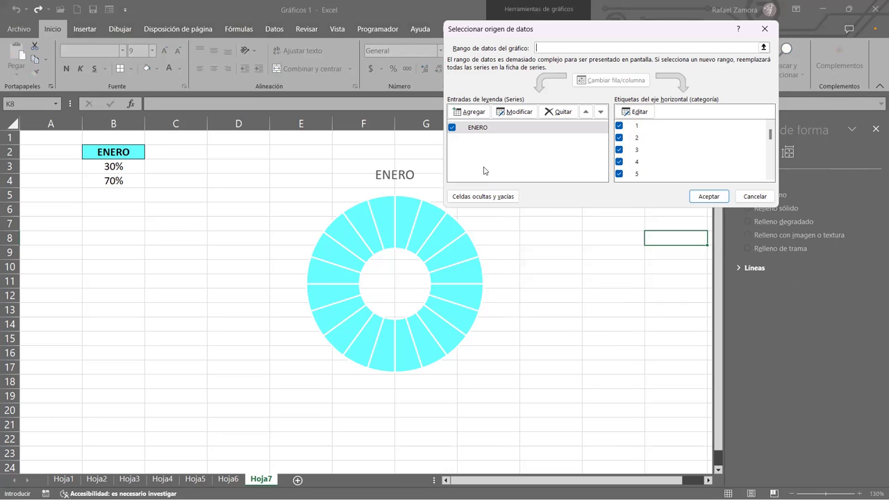
{"action": "mouse_move", "coordinate": [773, 136]}
{"action": "left_mouse_down"}
{"action": "mouse_move", "coordinate": [777, 175]}
{"action": "mouse_move", "coordinate": [778, 97]}
{"action": "left_mouse_up"}
{"action": "left_click_drag", "start_coordinate": [653, 32], "coordinate": [702, 114]}
- Add a series named from B2 with values B3:B4 (30%, 70%) and apply
{"action": "left_click", "coordinate": [527, 198]}
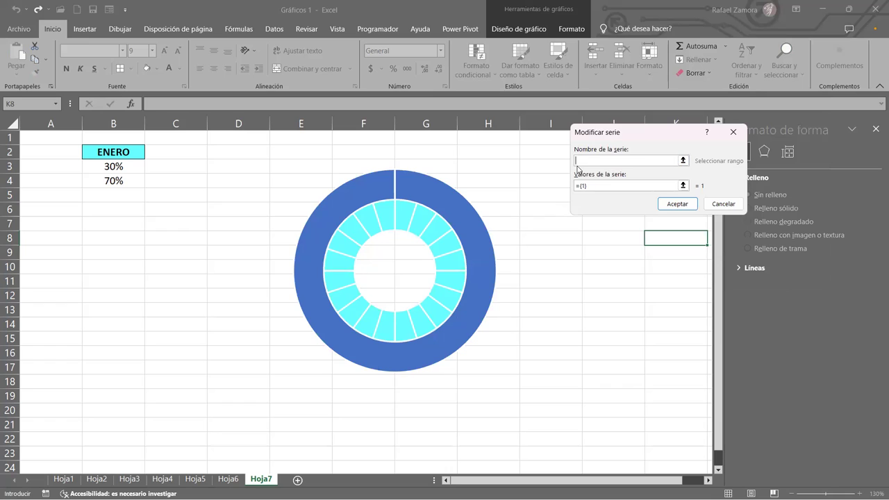
{"action": "left_click", "coordinate": [110, 154]}
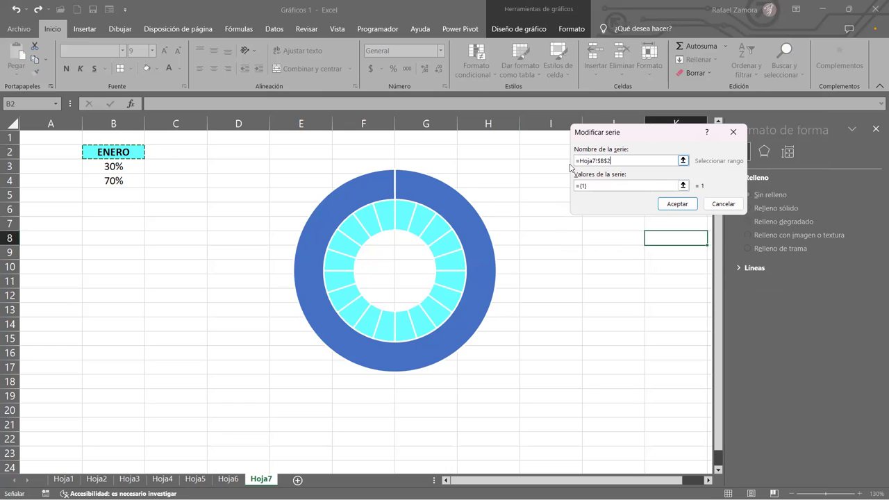
{"action": "left_click", "coordinate": [609, 185]}
{"action": "left_click", "coordinate": [606, 184]}
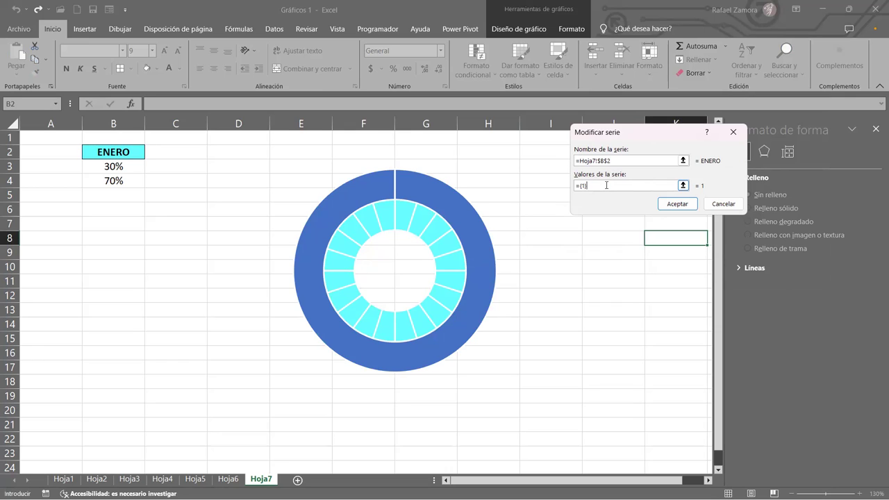
{"action": "key", "text": "BackSpace"}
{"action": "key", "text": "BackSpace"}
{"action": "key", "text": "BackSpace"}
{"action": "key", "text": "BackSpace"}
{"action": "left_click", "coordinate": [121, 166]}
{"action": "left_click_drag", "start_coordinate": [121, 166], "coordinate": [121, 180]}
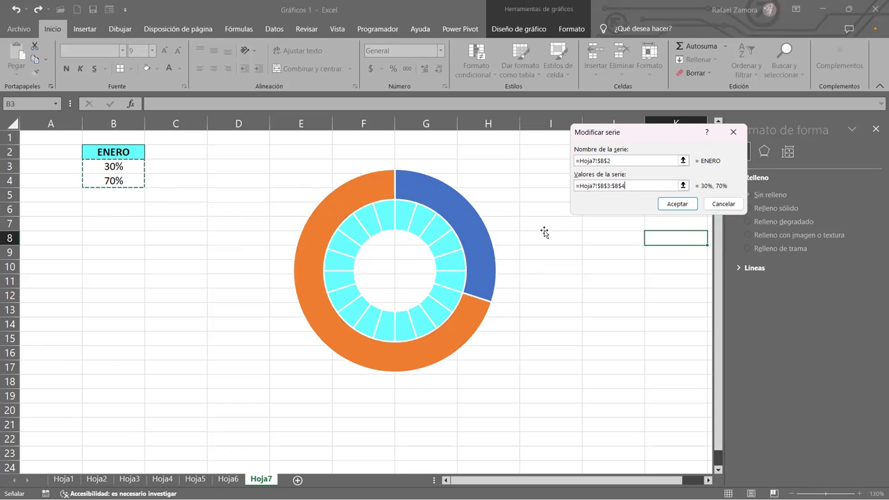
{"action": "left_click", "coordinate": [679, 204]}
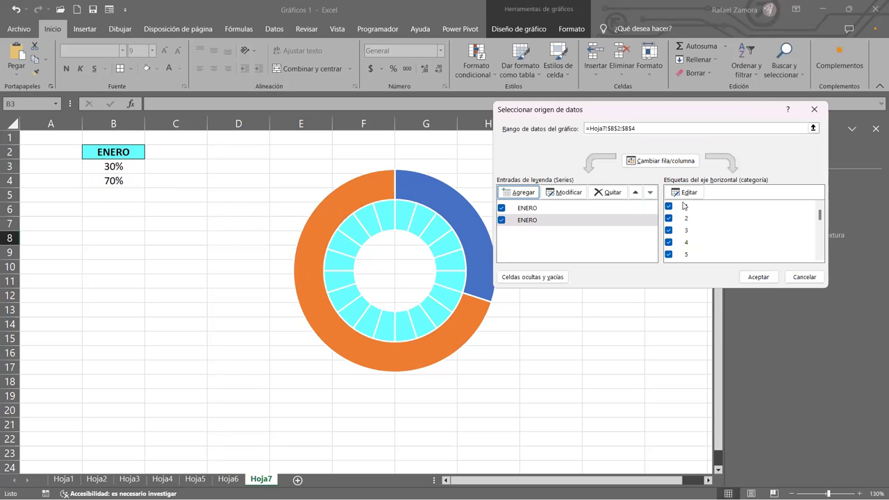
{"action": "left_click", "coordinate": [754, 278]}
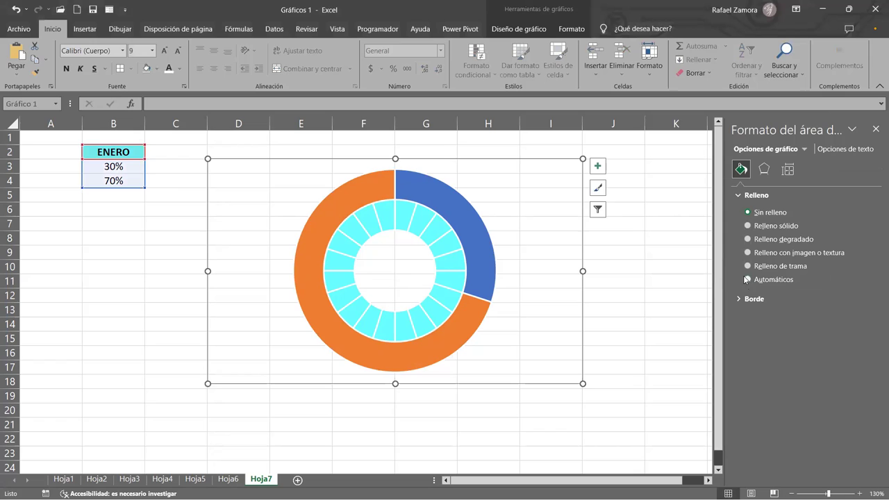
{"action": "left_click", "coordinate": [629, 220]}
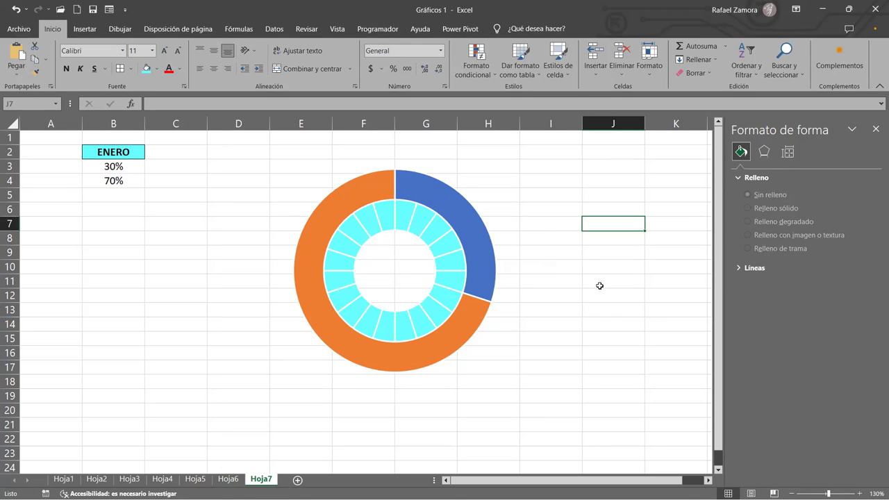
{"action": "left_click", "coordinate": [452, 201]}
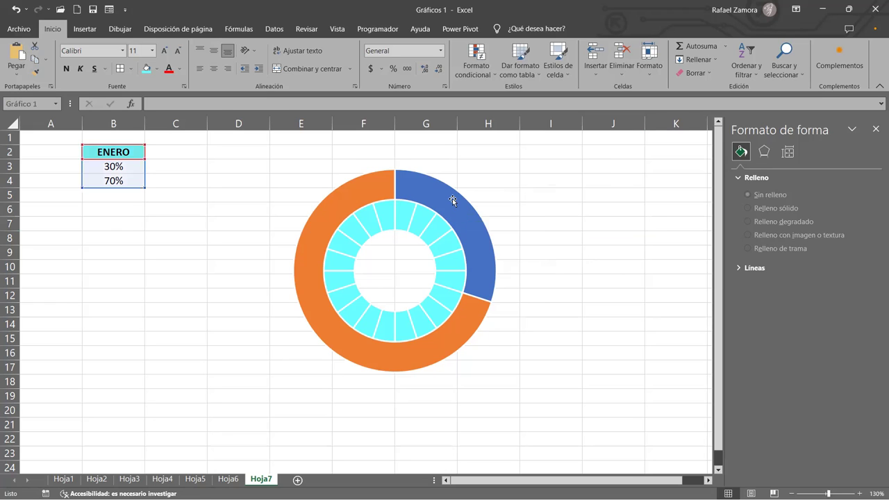
{"action": "left_click", "coordinate": [499, 178]}
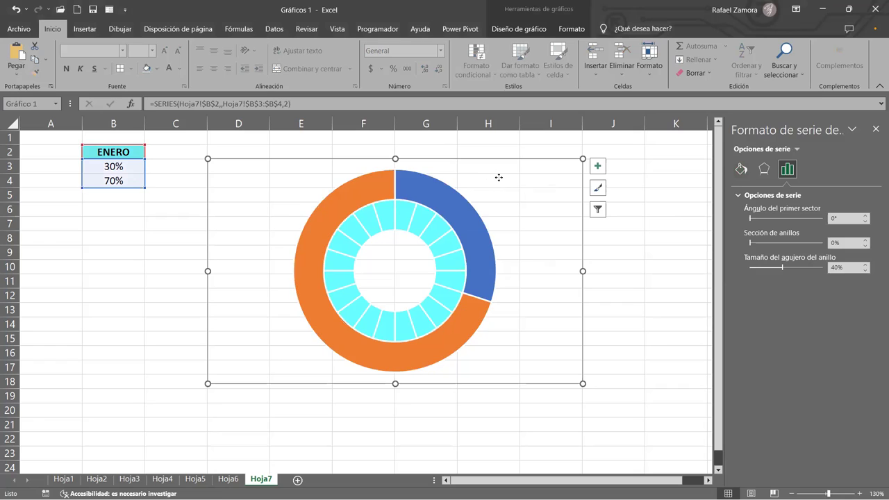
{"action": "right_click", "coordinate": [499, 178]}
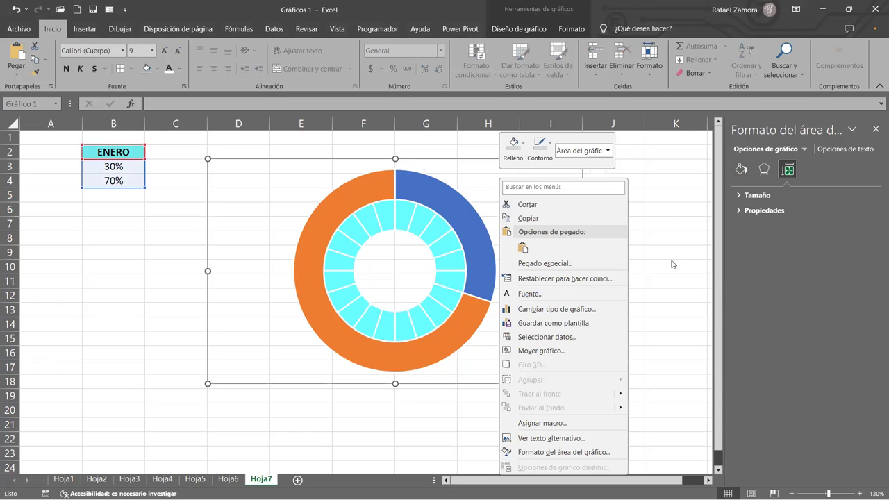
{"action": "key", "text": "Escape"}
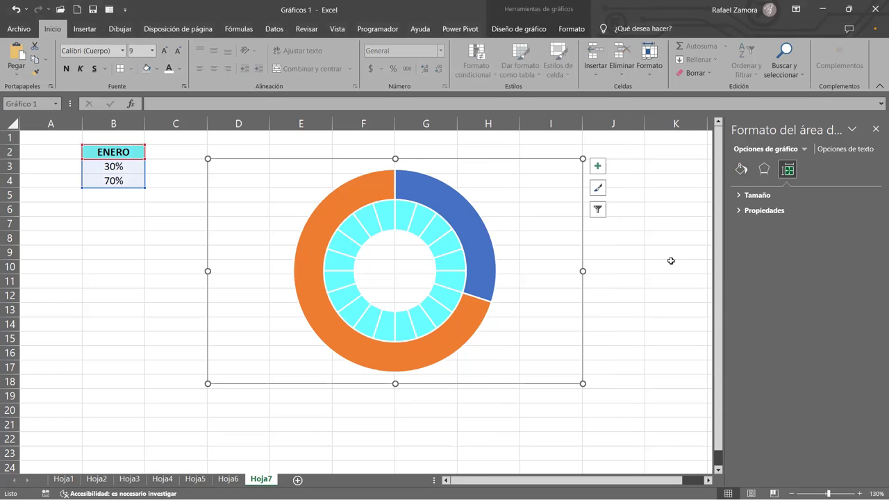
{"action": "left_click", "coordinate": [471, 214]}
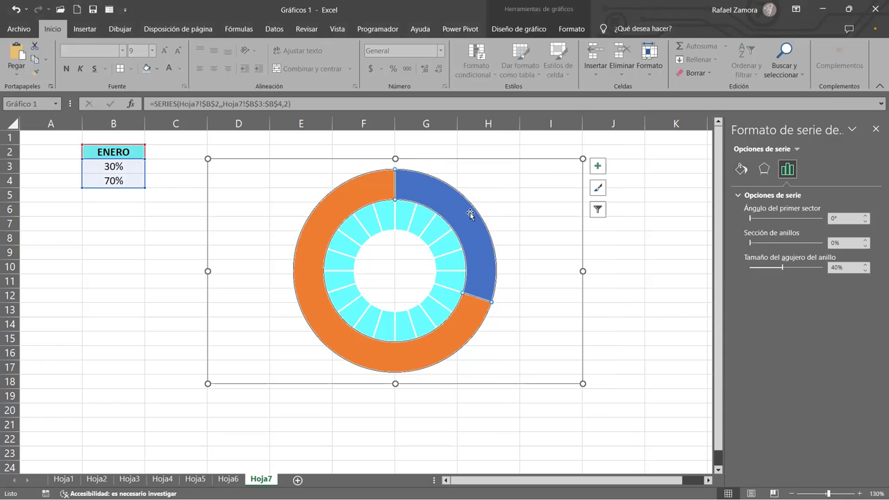
{"action": "right_click", "coordinate": [471, 214]}
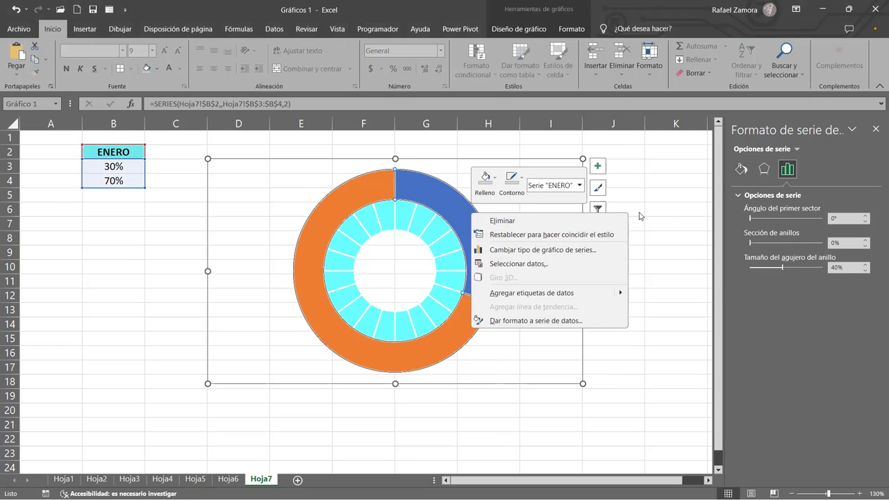
{"action": "left_click", "coordinate": [653, 182]}
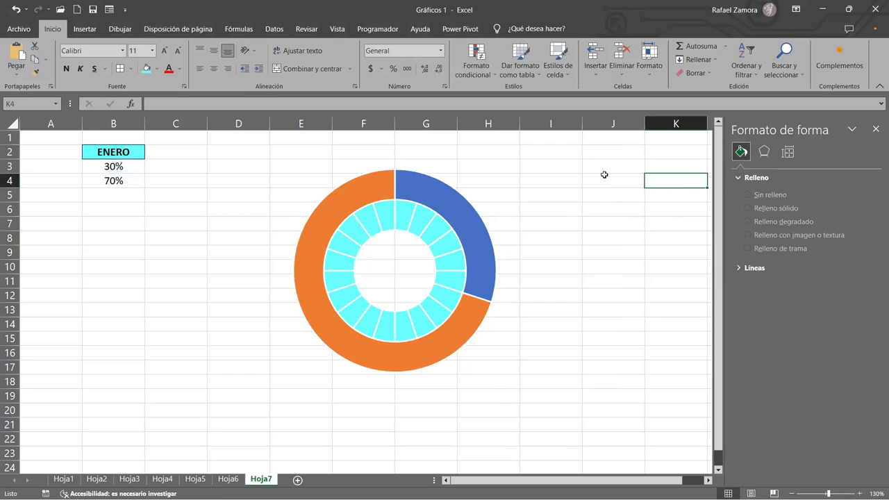
{"action": "left_click", "coordinate": [455, 205]}
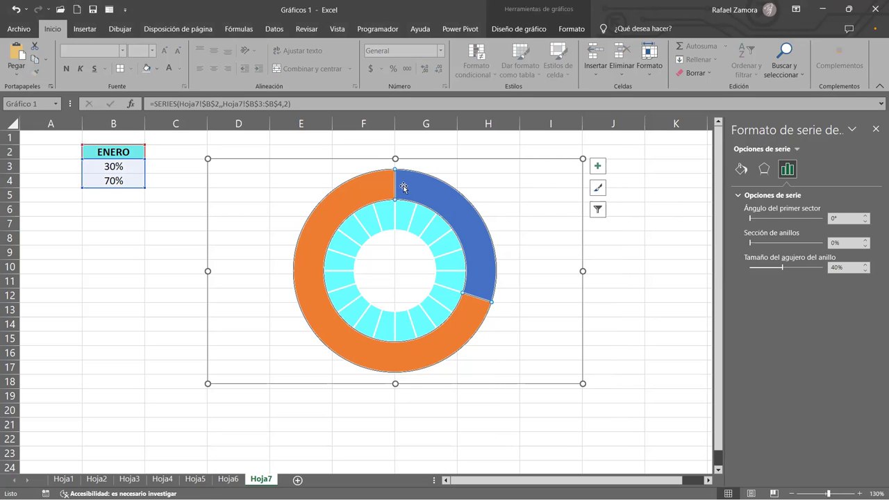
{"action": "right_click", "coordinate": [475, 225]}
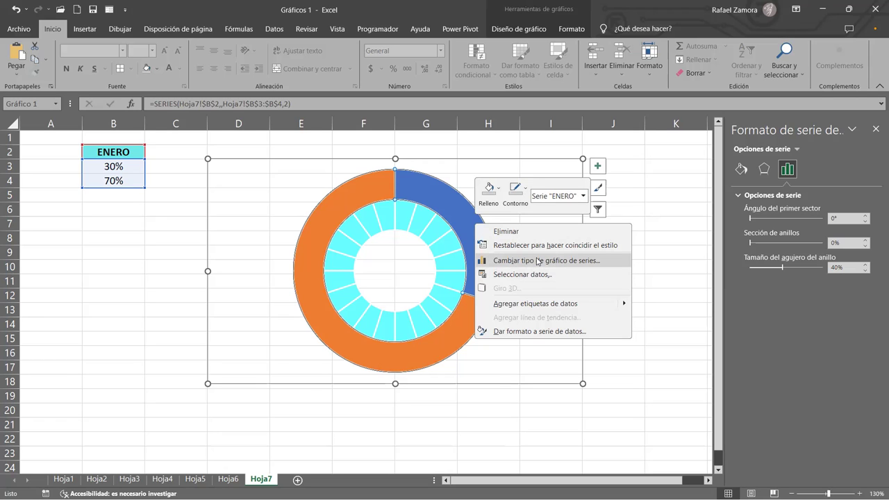
- Put the outer-ring ENERO series on the secondary axis via Change Chart Type
{"action": "left_click", "coordinate": [676, 209]}
{"action": "left_click", "coordinate": [663, 248]}
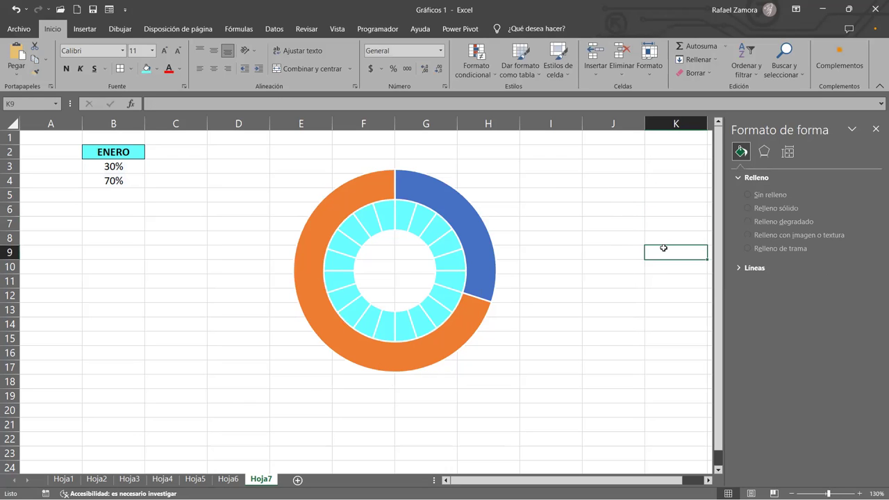
{"action": "left_click", "coordinate": [423, 192]}
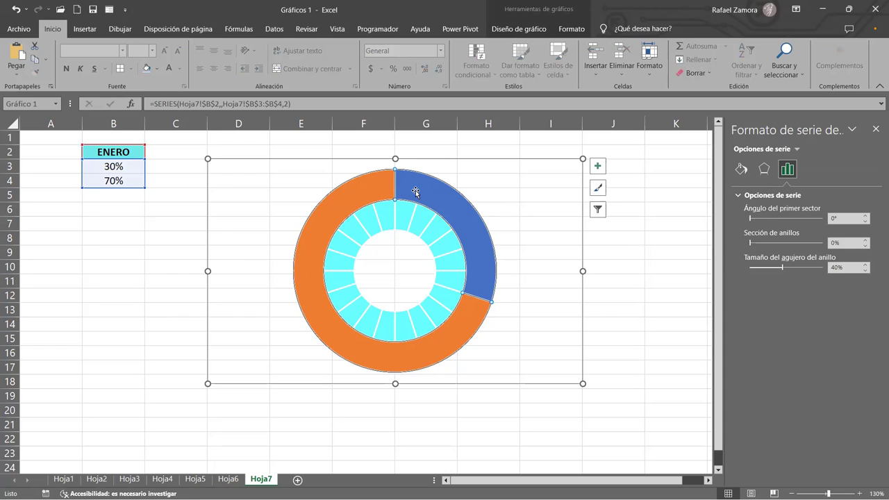
{"action": "right_click", "coordinate": [415, 192]}
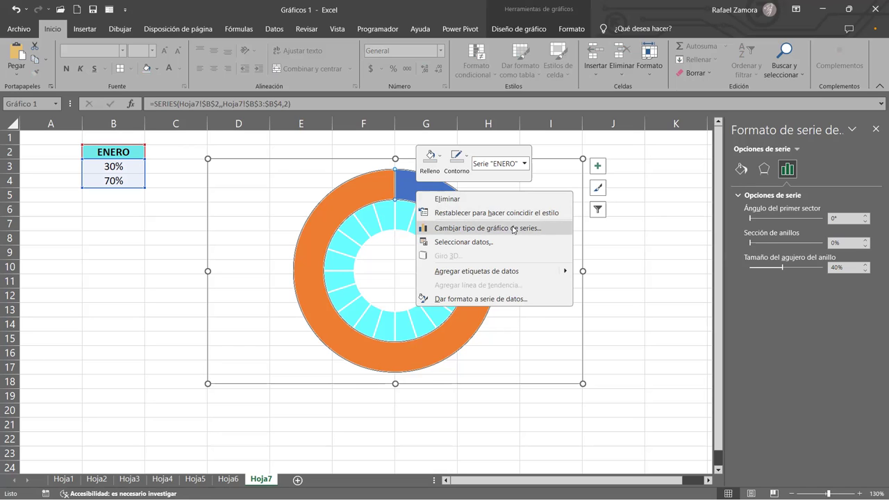
{"action": "left_click", "coordinate": [513, 229]}
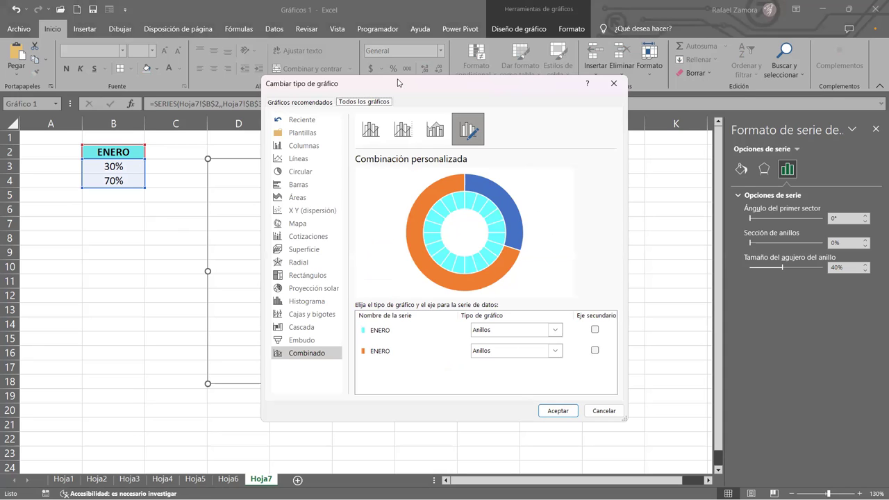
{"action": "left_click_drag", "start_coordinate": [398, 83], "coordinate": [556, 53]}
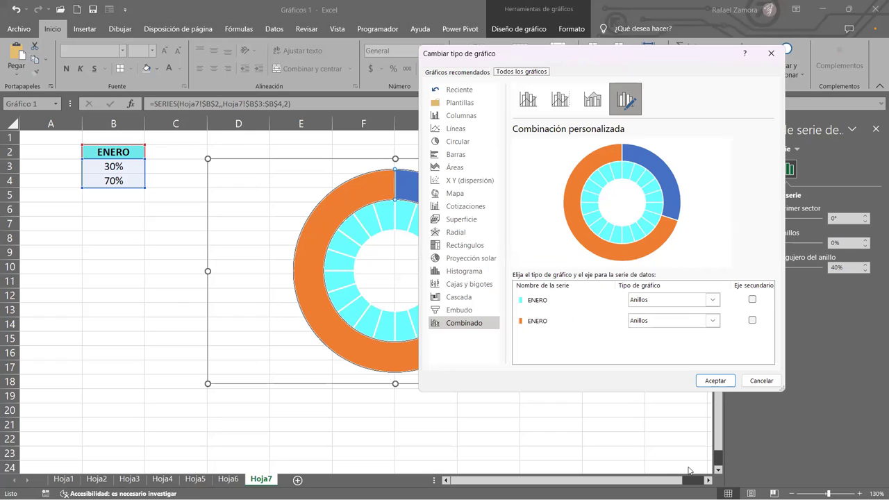
{"action": "left_click", "coordinate": [752, 320]}
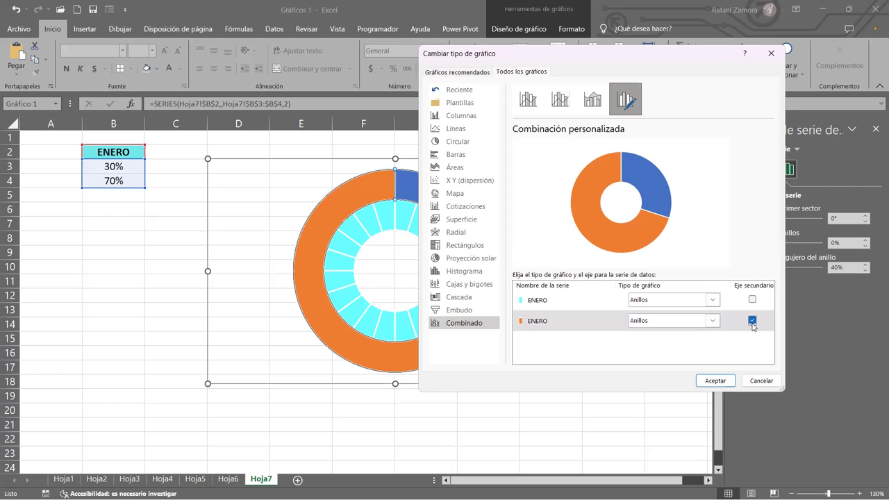
{"action": "left_click", "coordinate": [719, 384]}
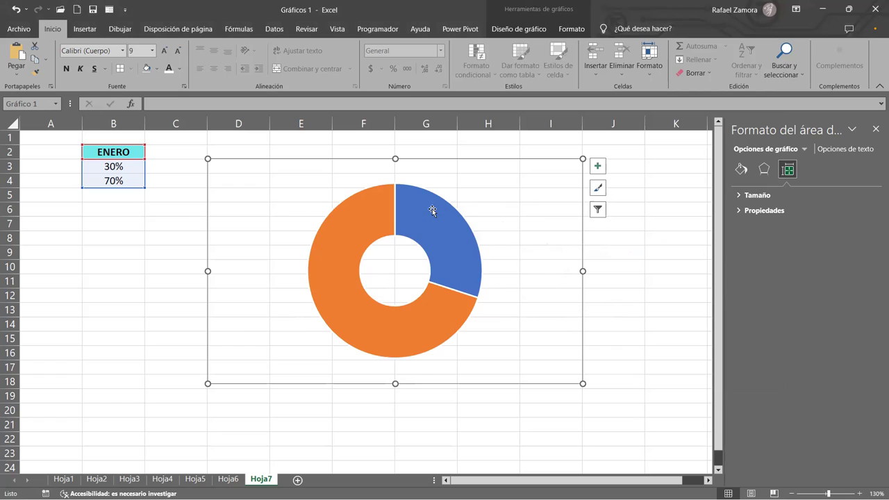
- Set the 30% slice to Sin relleno, then select the 70% slice
{"action": "mouse_move", "coordinate": [450, 241]}
{"action": "left_click", "coordinate": [450, 242]}
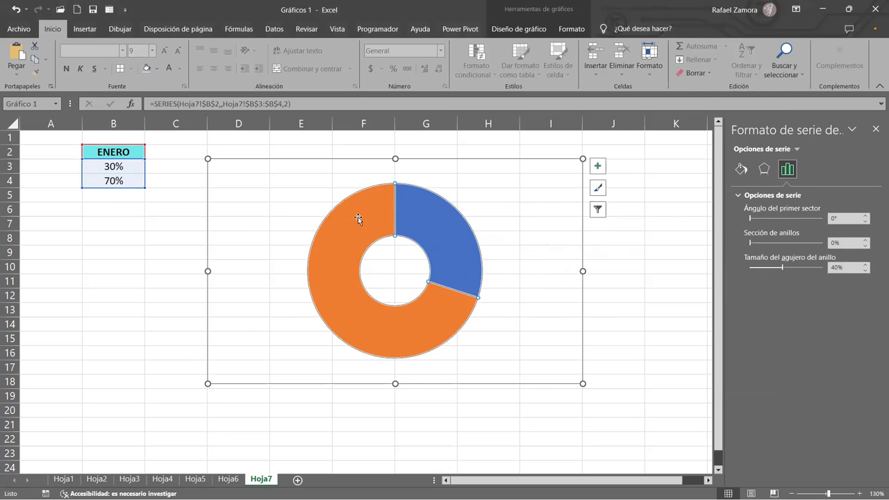
{"action": "left_click", "coordinate": [445, 227]}
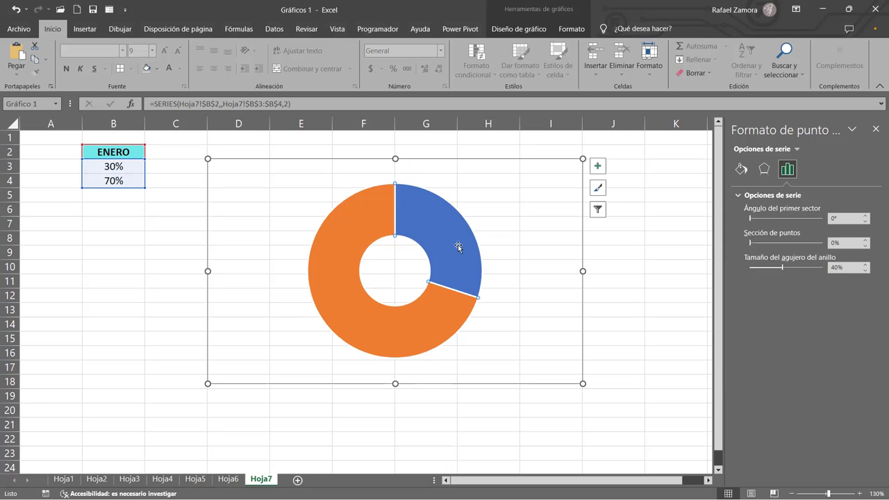
{"action": "left_click", "coordinate": [742, 170]}
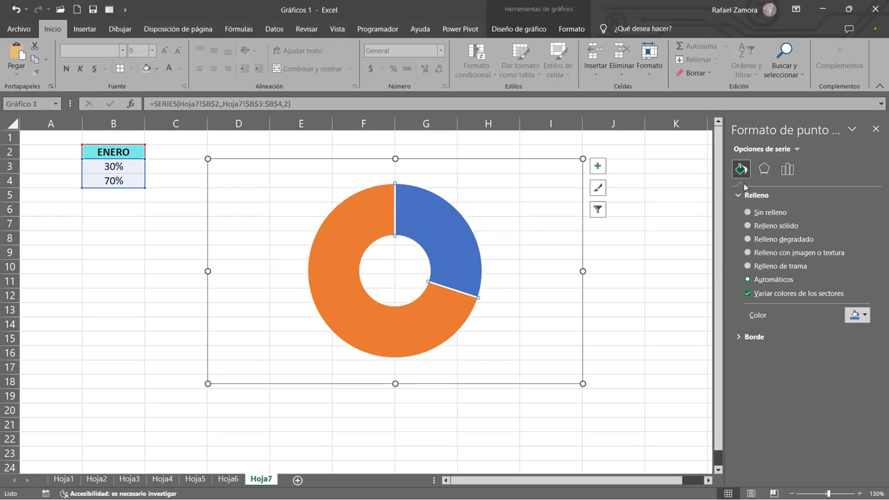
{"action": "left_click", "coordinate": [748, 212]}
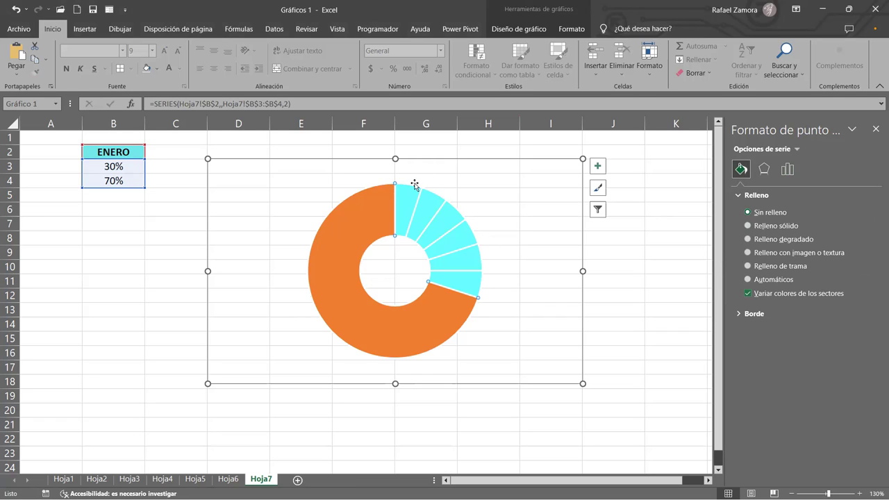
{"action": "mouse_move", "coordinate": [373, 207]}
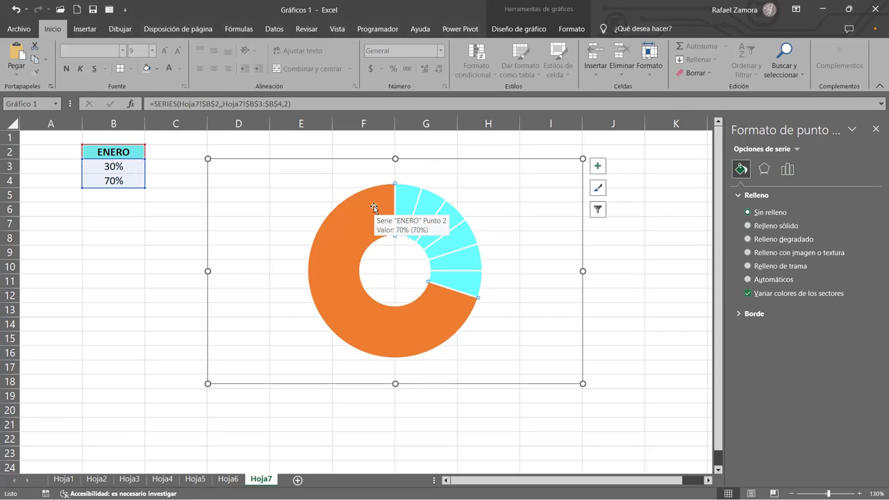
{"action": "left_click", "coordinate": [374, 206]}
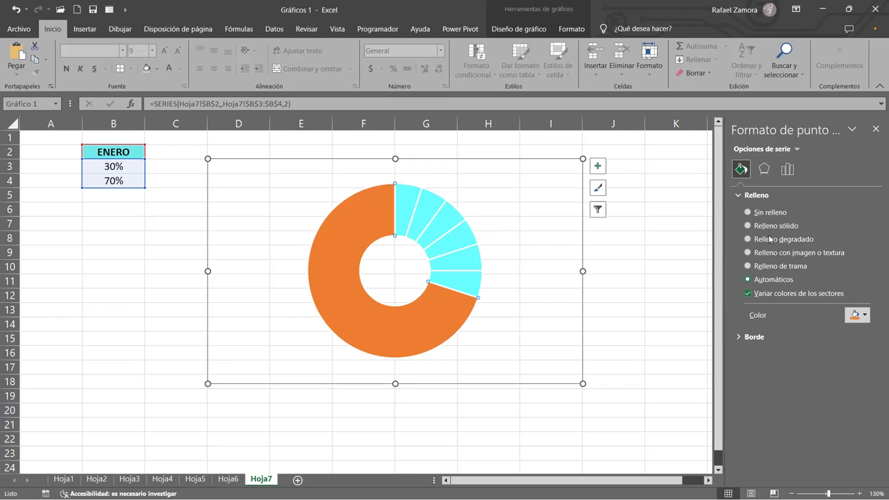
- Give the 70% slice a solid white fill at 25% transparency, then deselect the chart
{"action": "left_click", "coordinate": [772, 226]}
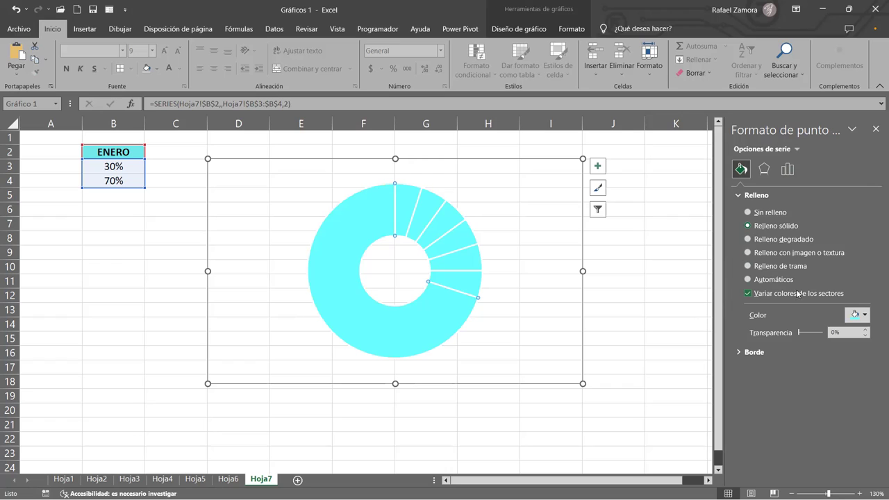
{"action": "left_click", "coordinate": [865, 316]}
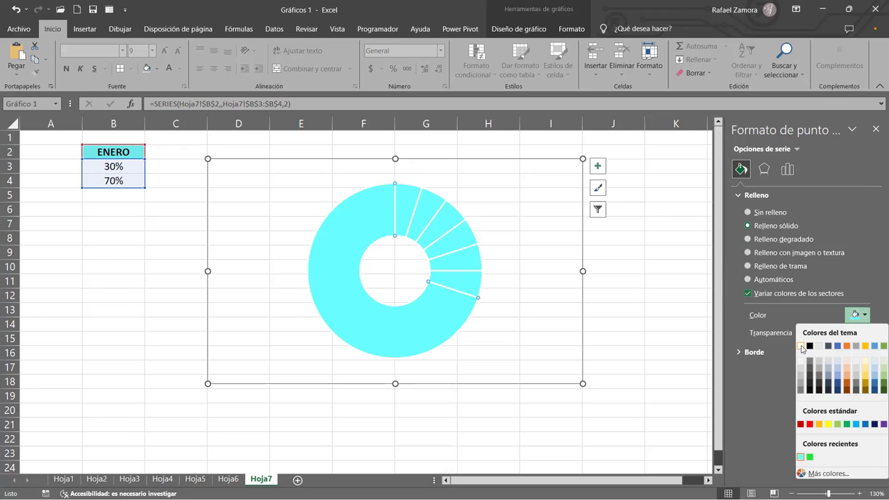
{"action": "left_click", "coordinate": [801, 346]}
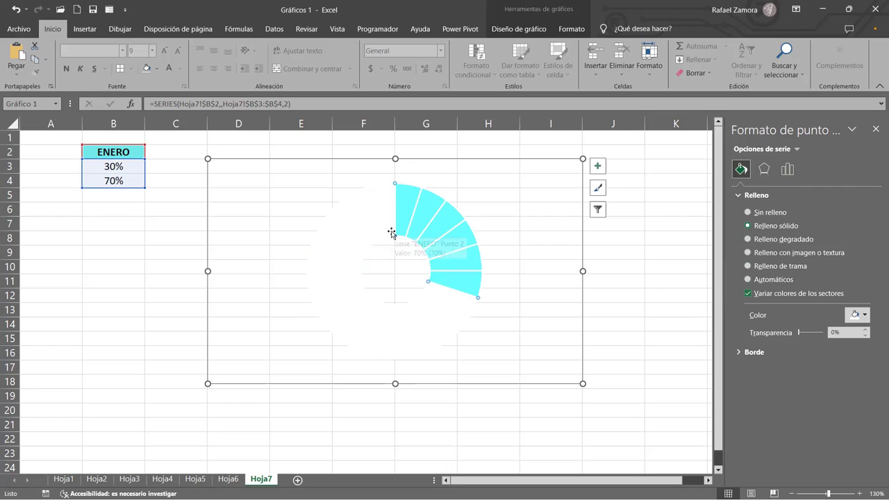
{"action": "left_click", "coordinate": [866, 318]}
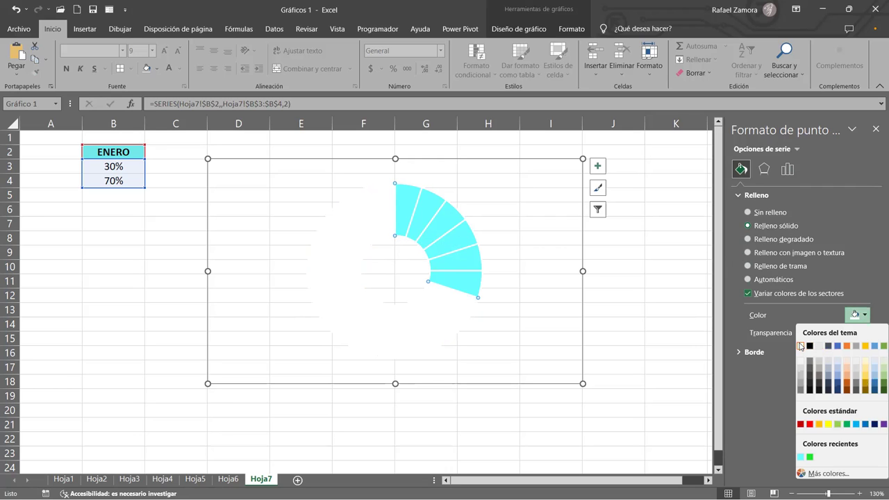
{"action": "left_click", "coordinate": [801, 345]}
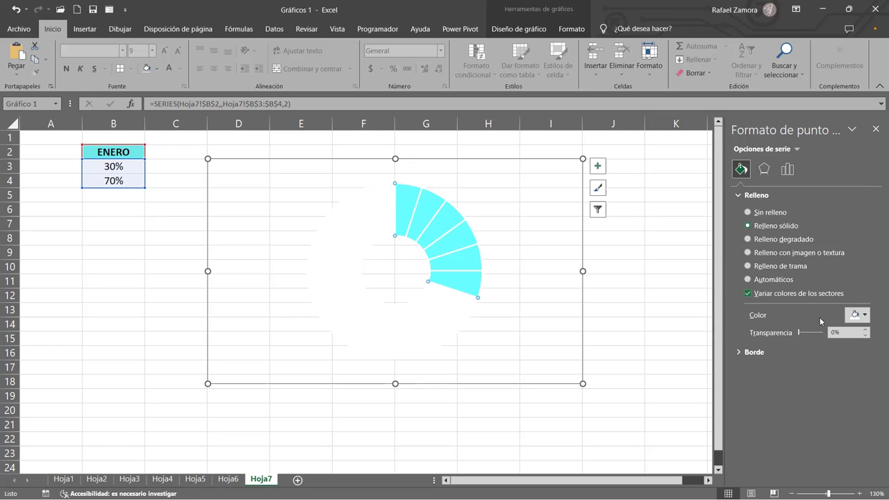
{"action": "left_click", "coordinate": [760, 325]}
{"action": "type", "text": "25"}
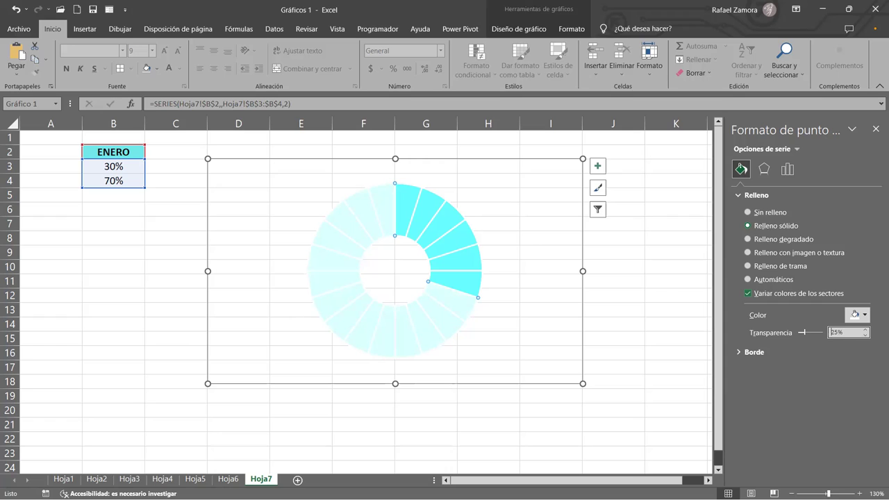
{"action": "left_click", "coordinate": [643, 281]}
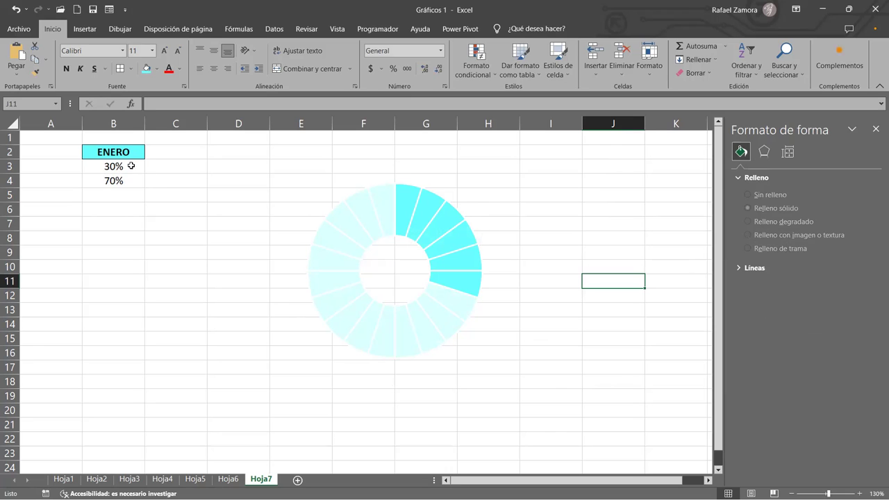
- Hide the 70% in cell B4 by making its font colour white
{"action": "left_click", "coordinate": [115, 167]}
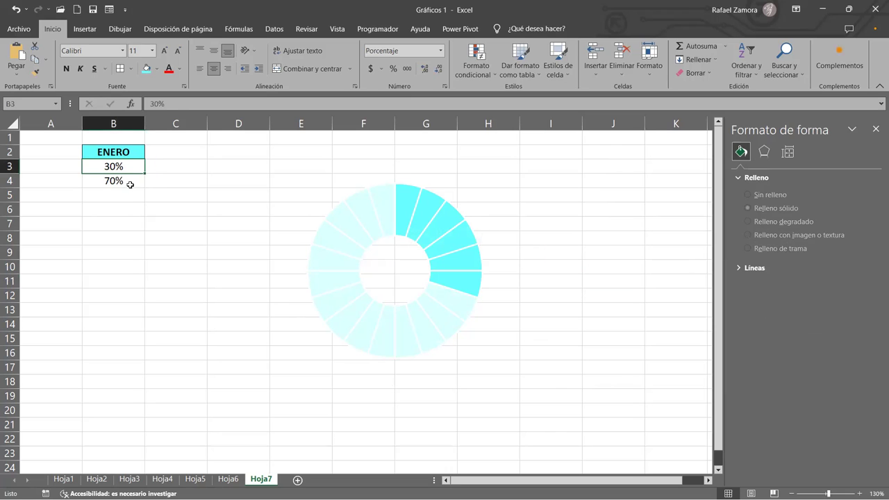
{"action": "left_click", "coordinate": [130, 182]}
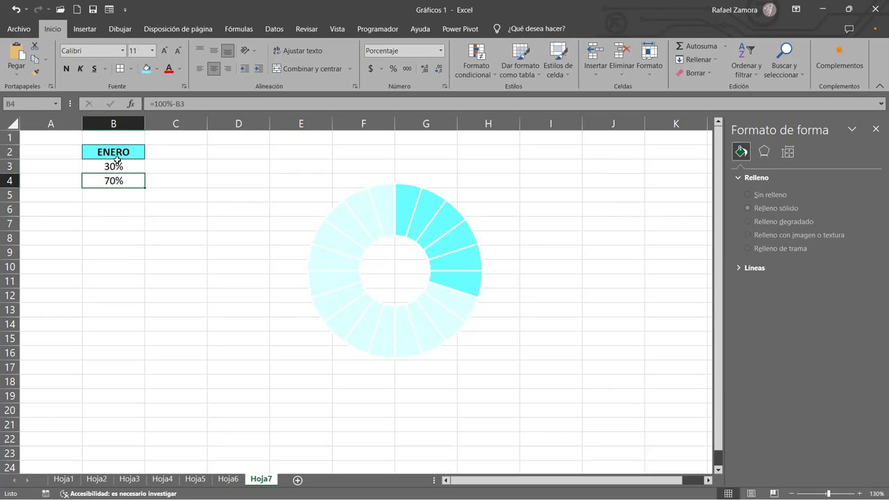
{"action": "left_click", "coordinate": [181, 69]}
{"action": "left_click", "coordinate": [169, 108]}
{"action": "left_click", "coordinate": [155, 300]}
- Enter 50% and then 75% in cell B3 to test the gauge
{"action": "left_click", "coordinate": [135, 164]}
{"action": "type", "text": "50"}
{"action": "key", "text": "Return"}
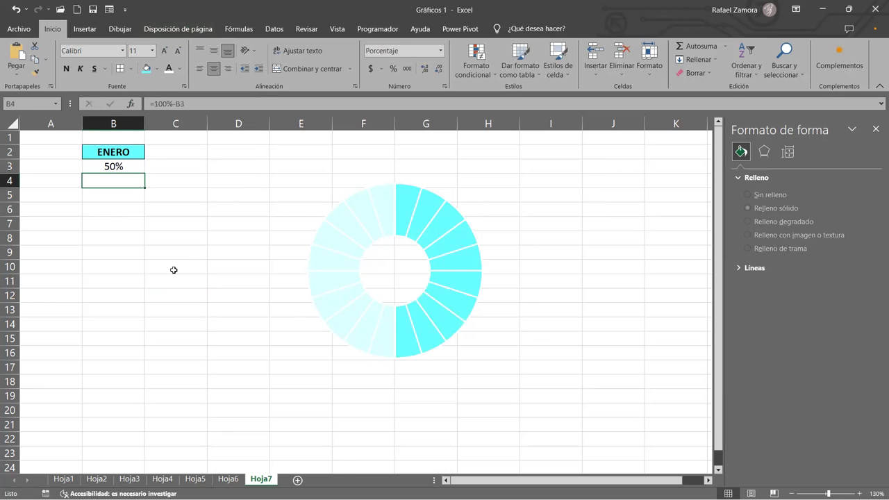
{"action": "left_click", "coordinate": [137, 164]}
{"action": "double_click", "coordinate": [137, 165]}
{"action": "type", "text": "75"}
{"action": "key", "text": "ctrl+Return"}
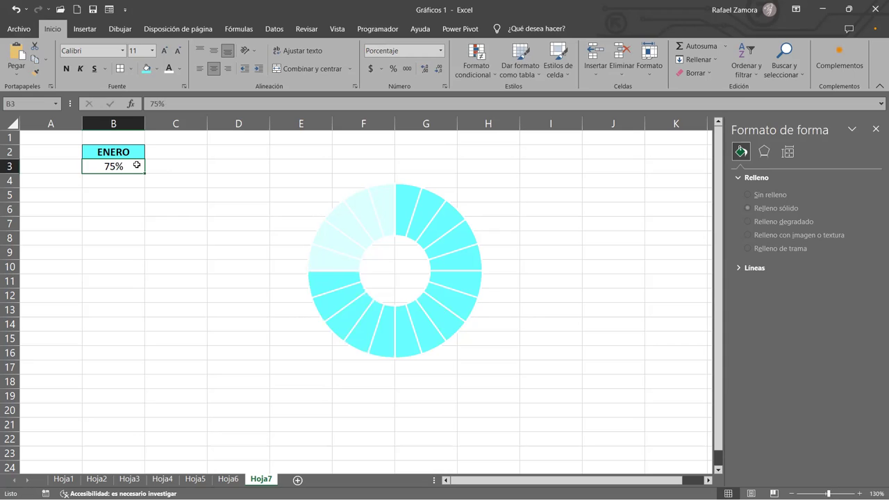
- Try 10% and 100% in B3, finishing with 95%
{"action": "type", "text": "10"}
{"action": "key", "text": "ctrl+Return"}
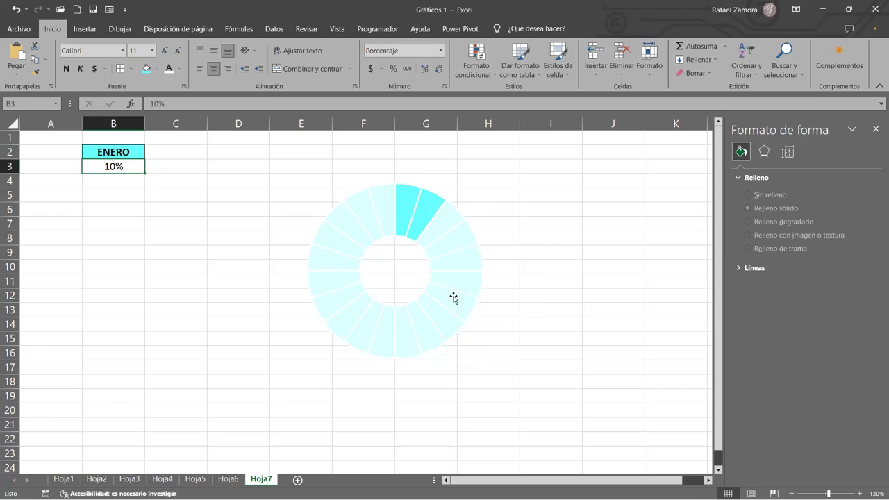
{"action": "mouse_move", "coordinate": [400, 225]}
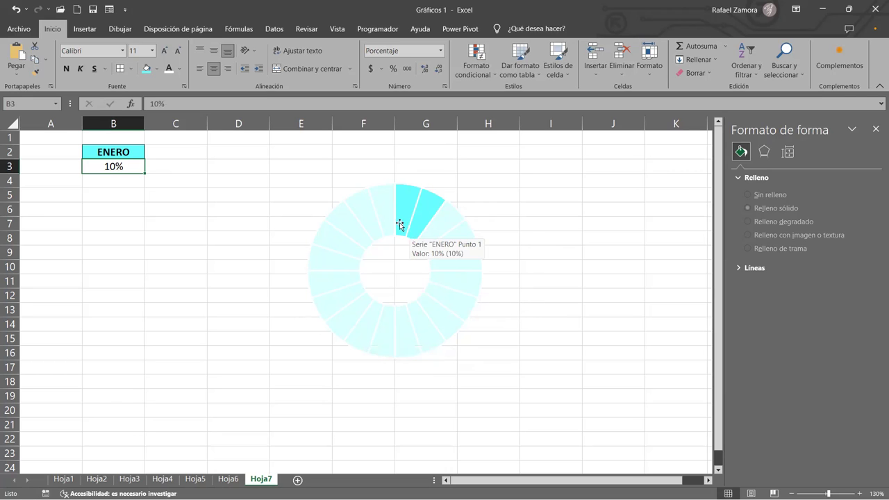
{"action": "mouse_move", "coordinate": [384, 211]}
{"action": "type", "text": "100"}
{"action": "key", "text": "Return"}
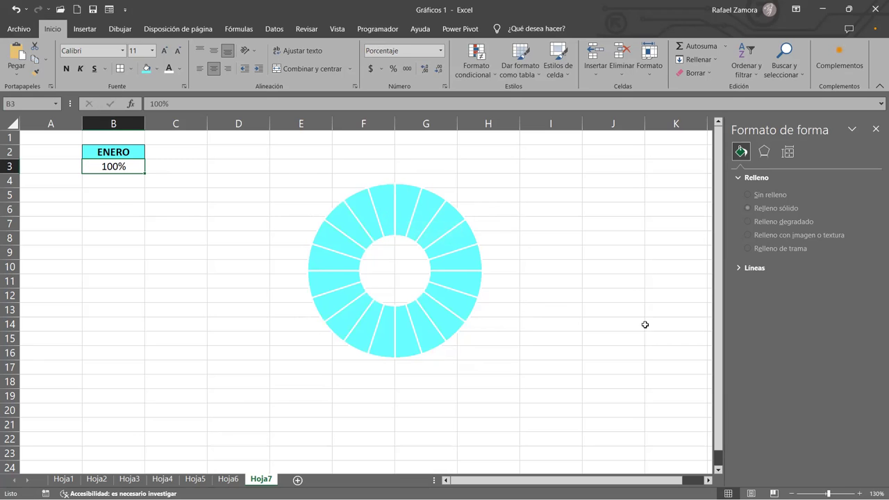
{"action": "type", "text": "95"}
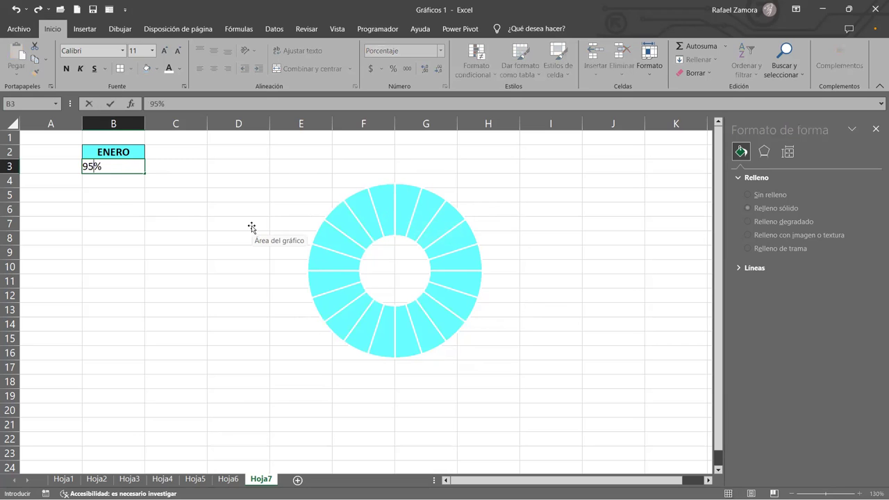
{"action": "key", "text": "Return"}
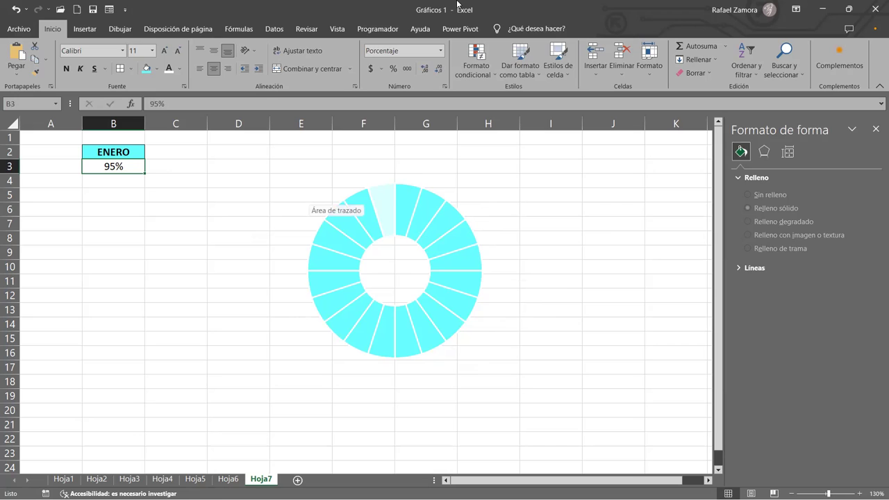
- Select the doughnut chart and deselect it, twice
{"action": "left_click", "coordinate": [313, 202]}
{"action": "left_click", "coordinate": [612, 220]}
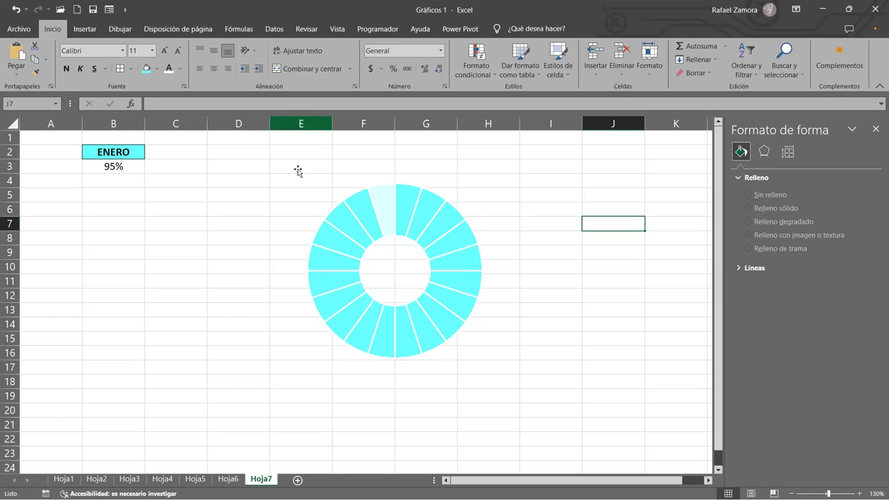
{"action": "left_click", "coordinate": [450, 174]}
{"action": "left_click", "coordinate": [629, 228]}
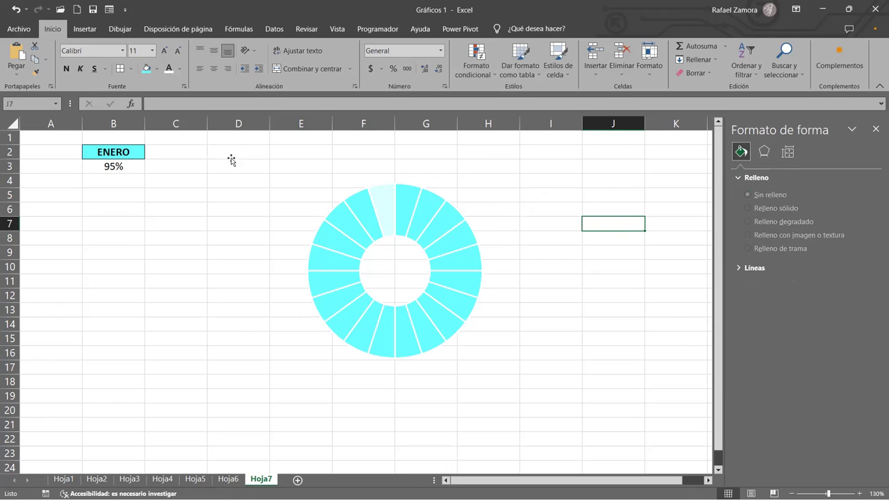
- Enter 60% in cell B3
{"action": "left_click", "coordinate": [130, 171]}
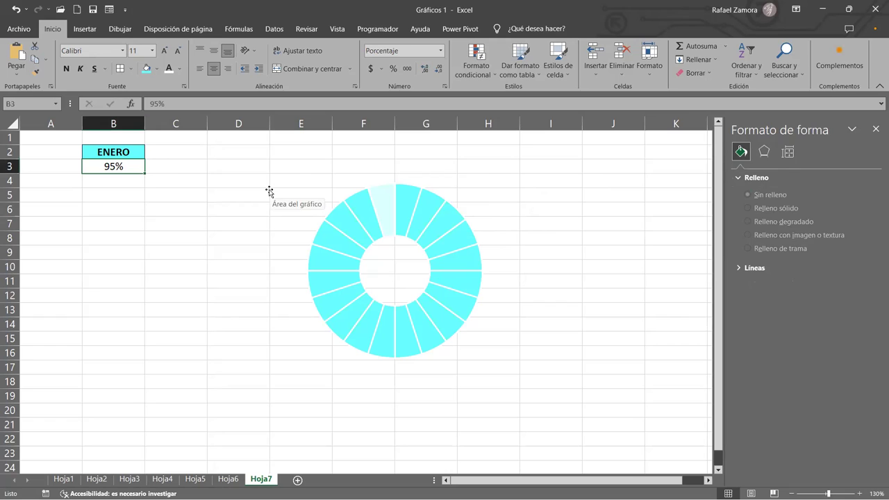
{"action": "type", "text": "60"}
{"action": "key", "text": "Return"}
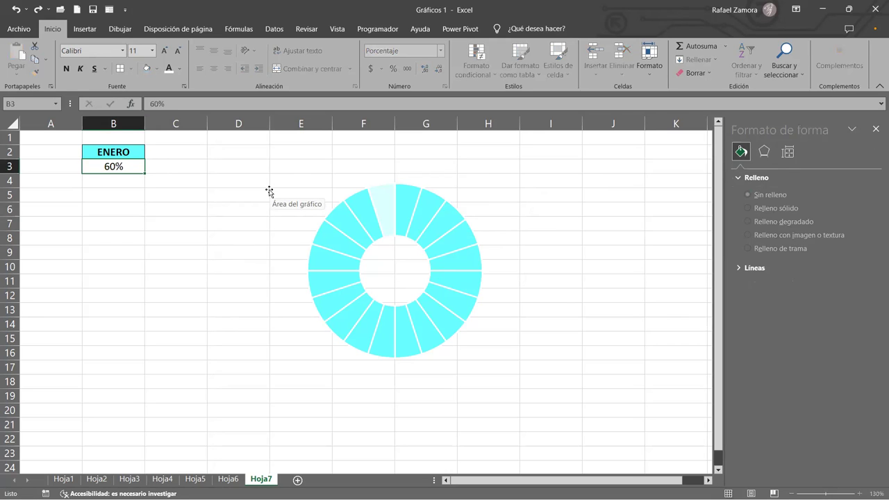
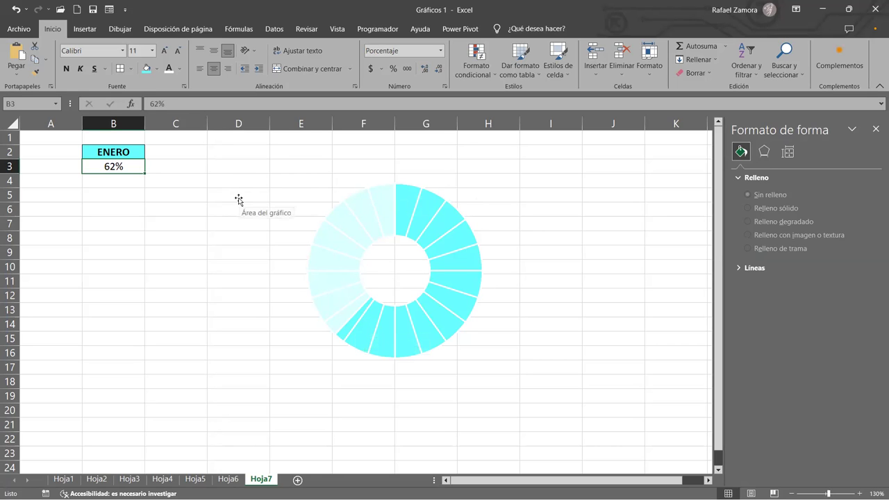
- Enter 70 as the ENERO percentage in B3 so the cyan doughnut fills to 70%
{"action": "type", "text": "70"}
{"action": "key", "text": "ctrl+Return"}
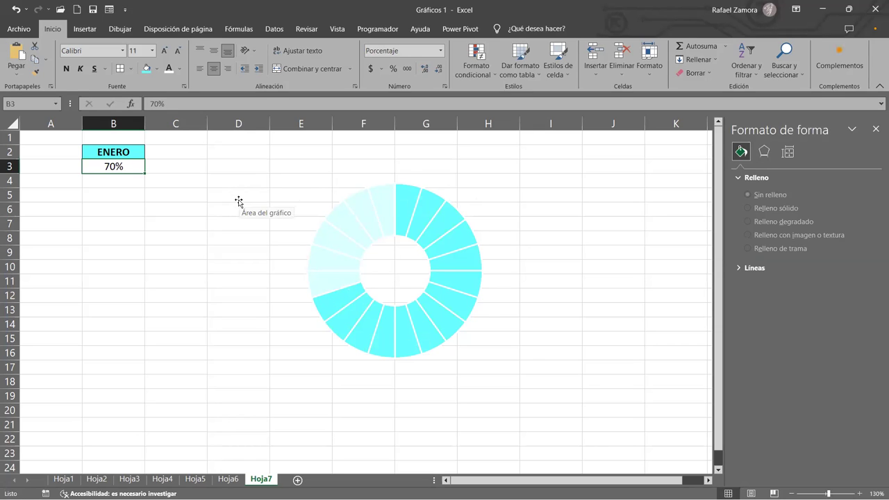